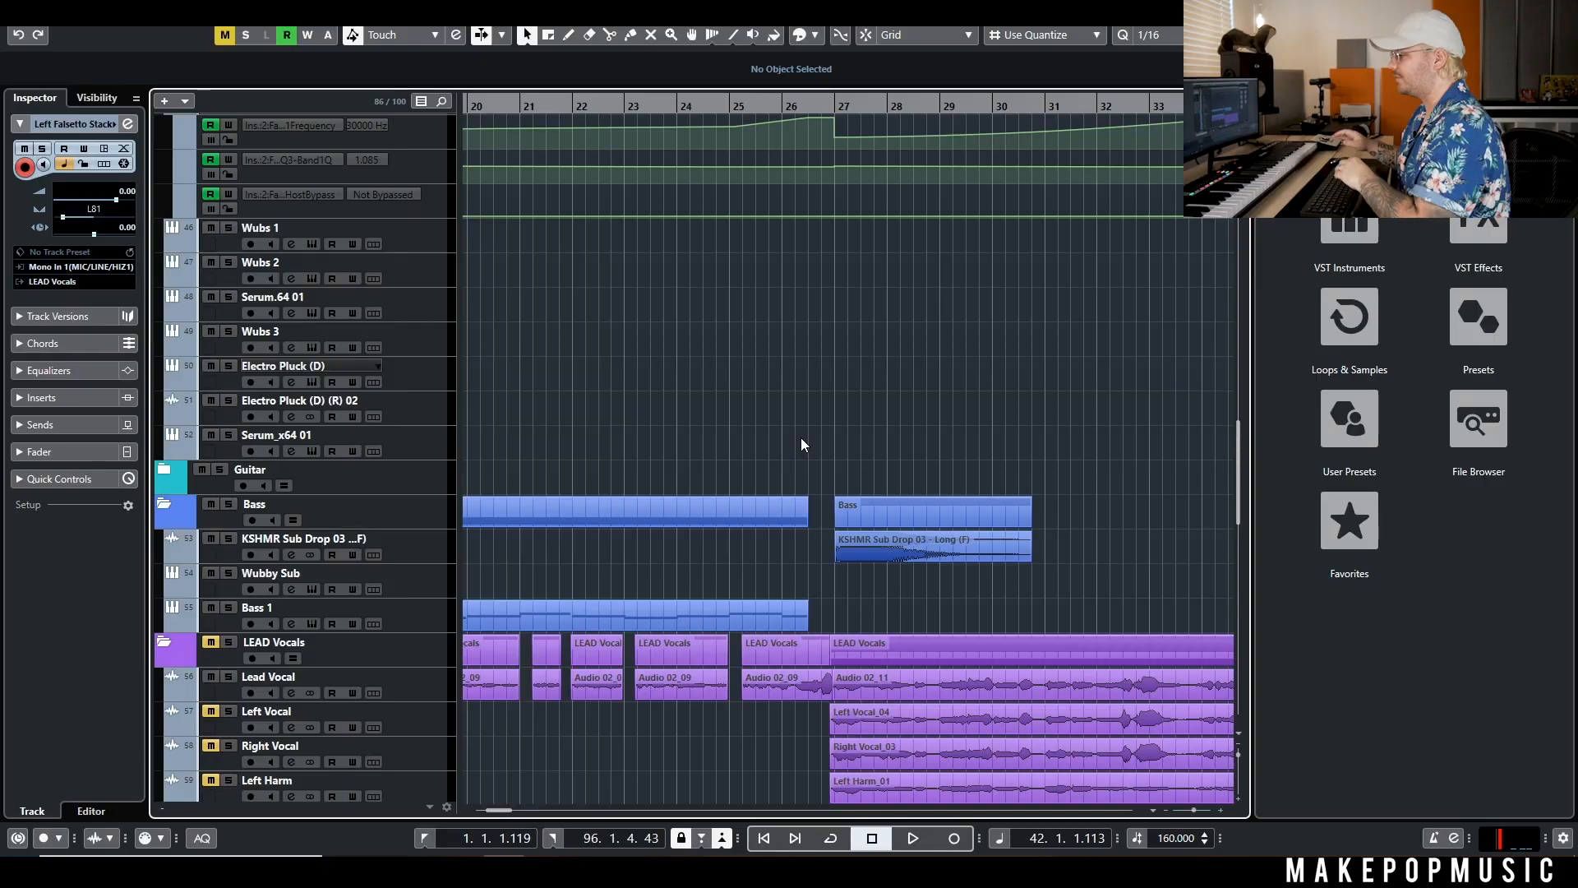
Examine the doubled, harmony and low octave vocal clips stacked under the lead vocal from bar 27
scroll(800, 437, "down", 4)
scroll(829, 455, "right", 3)
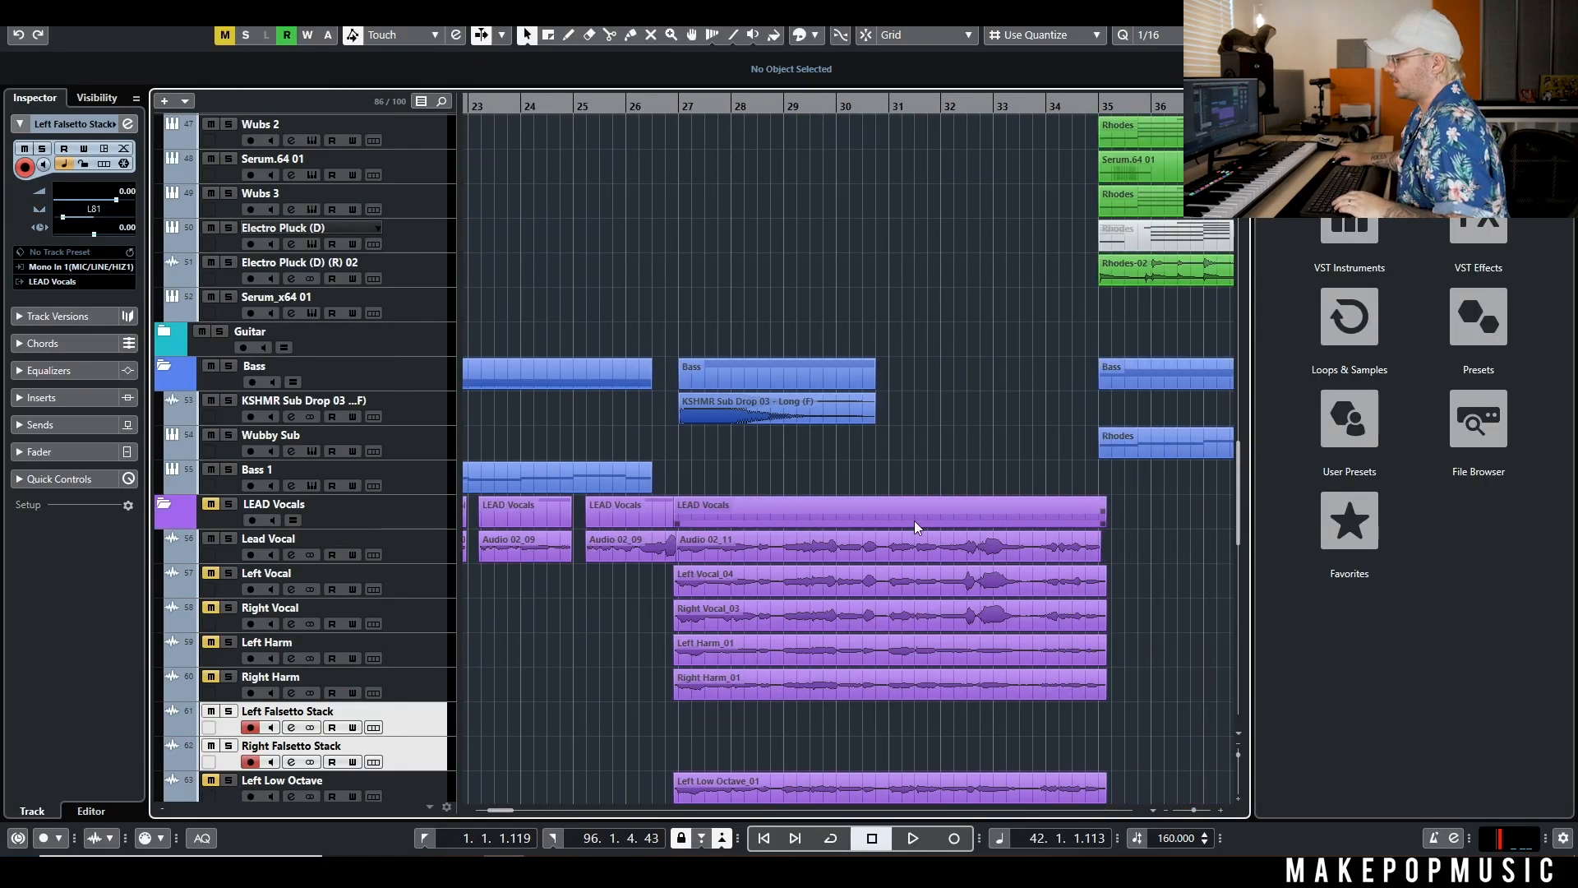
scroll(914, 521, "down", 4)
left_click(767, 437)
left_click(777, 467)
left_click(777, 501)
left_click(797, 545)
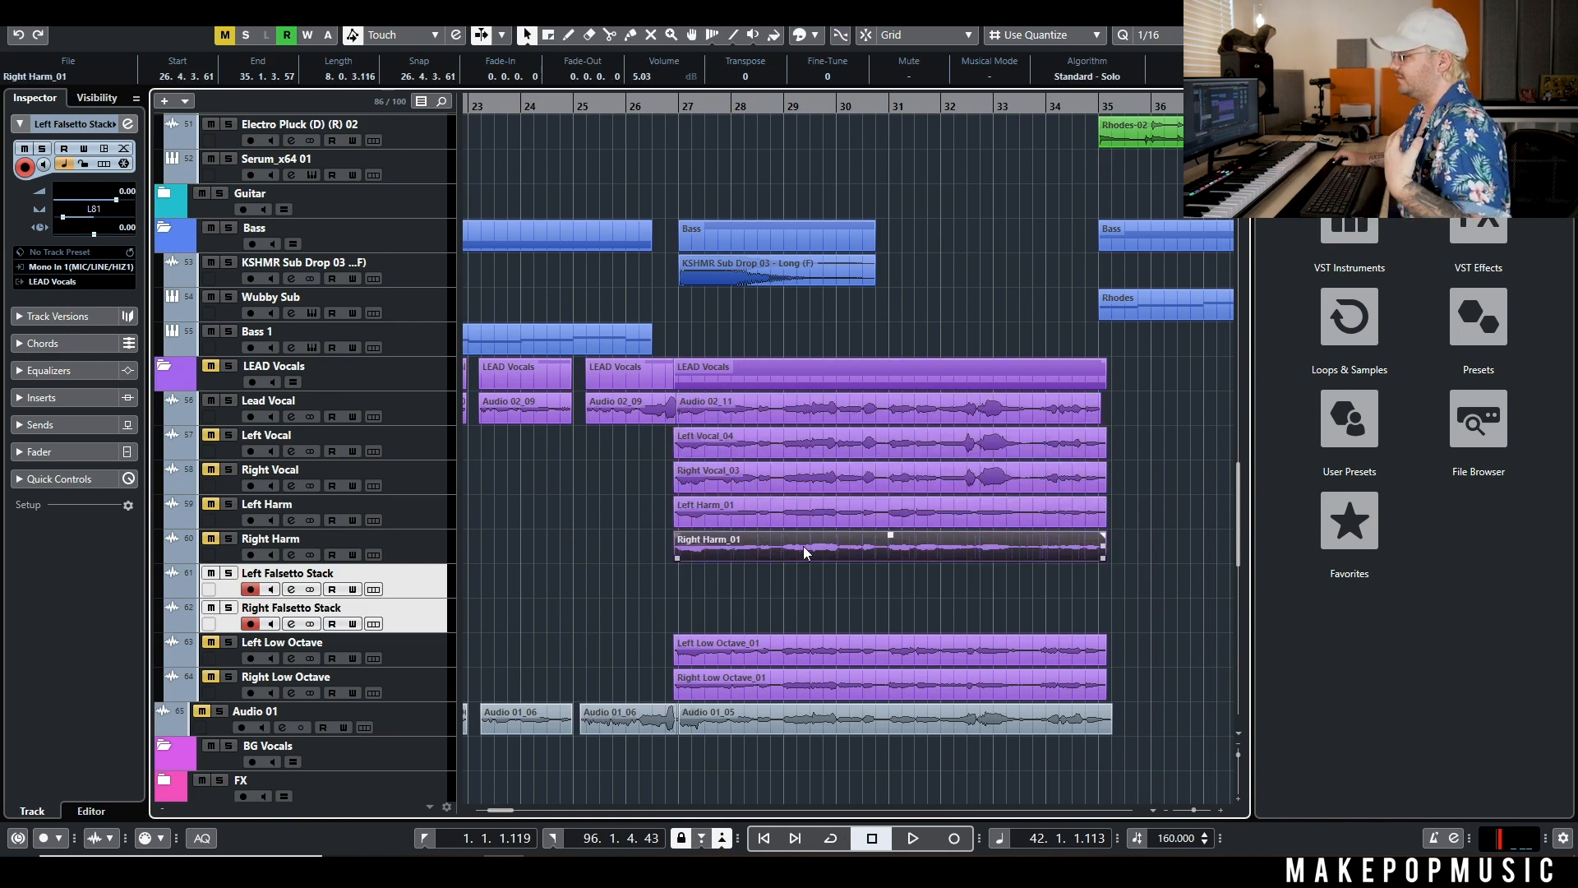
left_click(899, 594)
Mute the Left and Right Falsetto Stack tracks and play the lead vocal section from bar 25
left_click(211, 573)
left_click(211, 608)
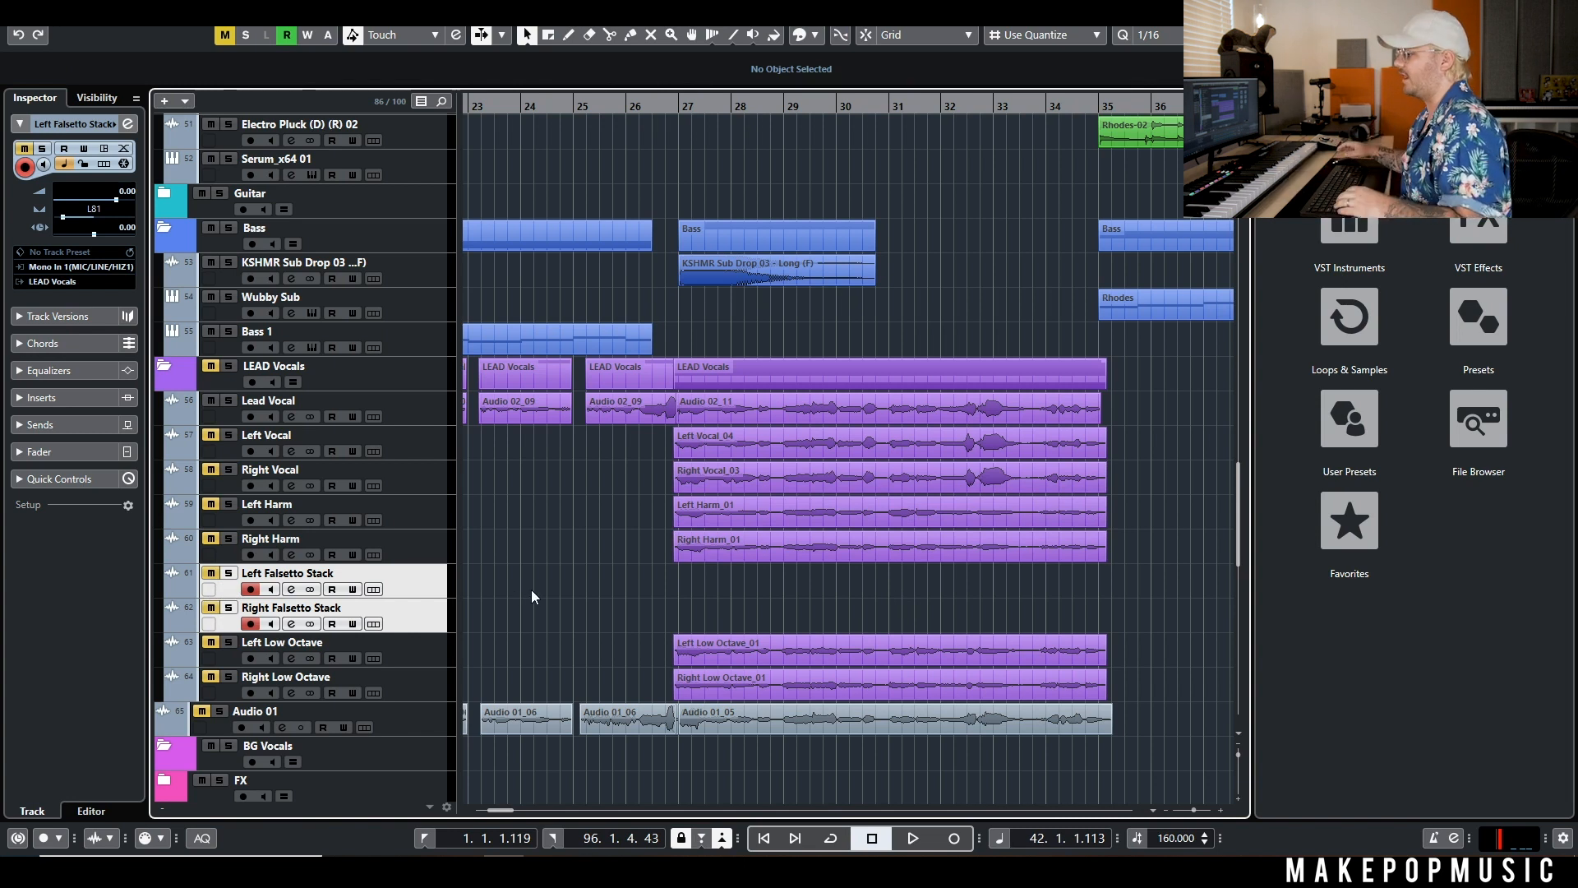
left_click(582, 103)
key("space")
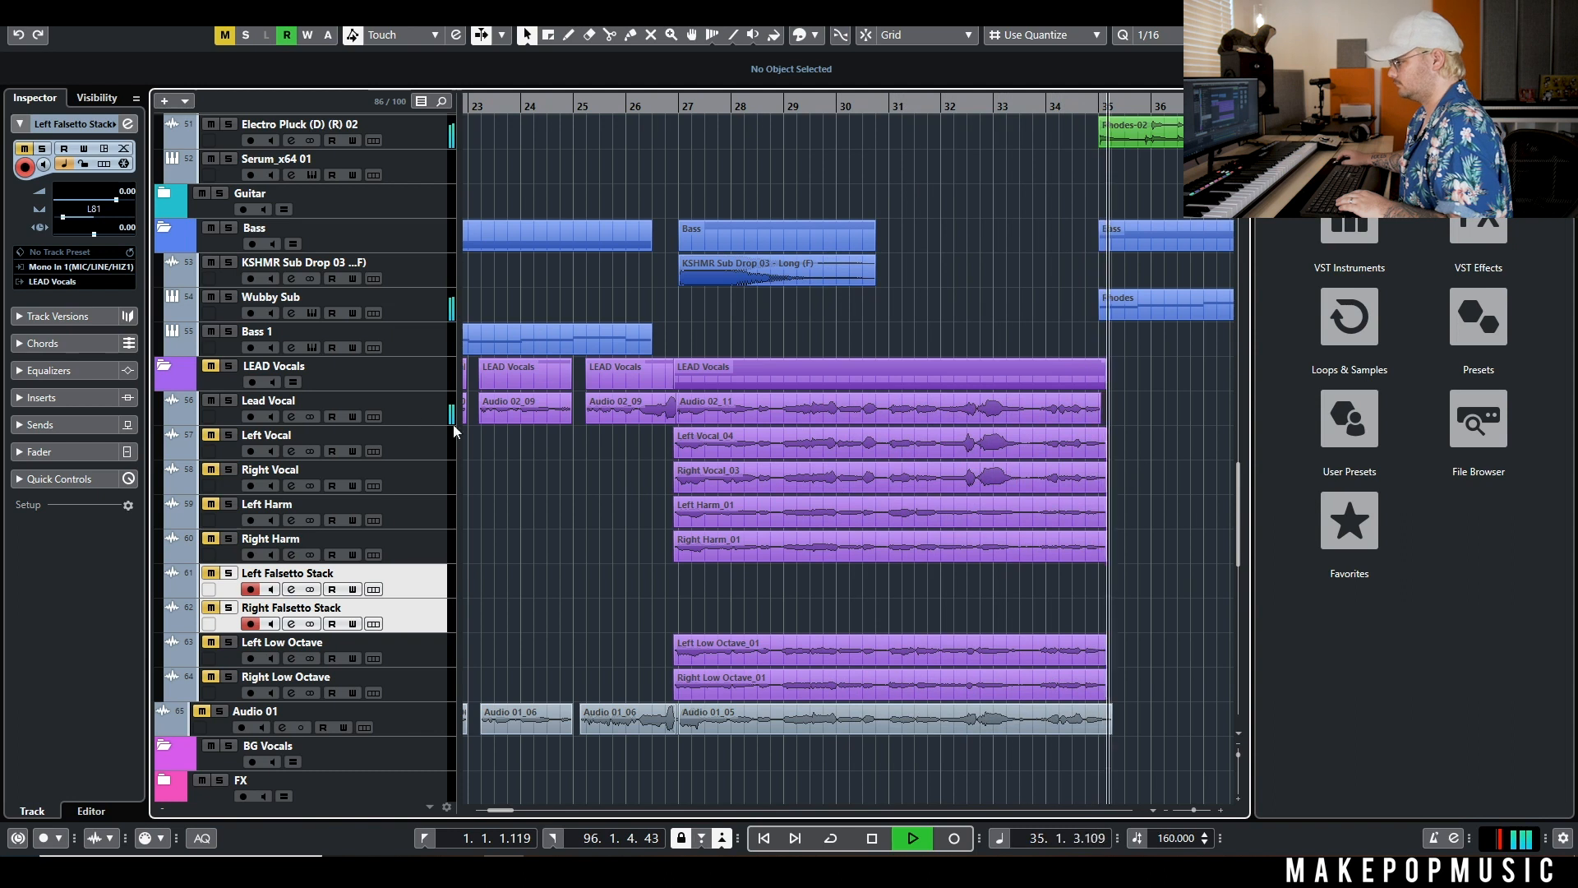
key("space")
Open the Lead Vocal track's channel settings and inspect its Auto-Tune Pro insert
left_click(296, 416)
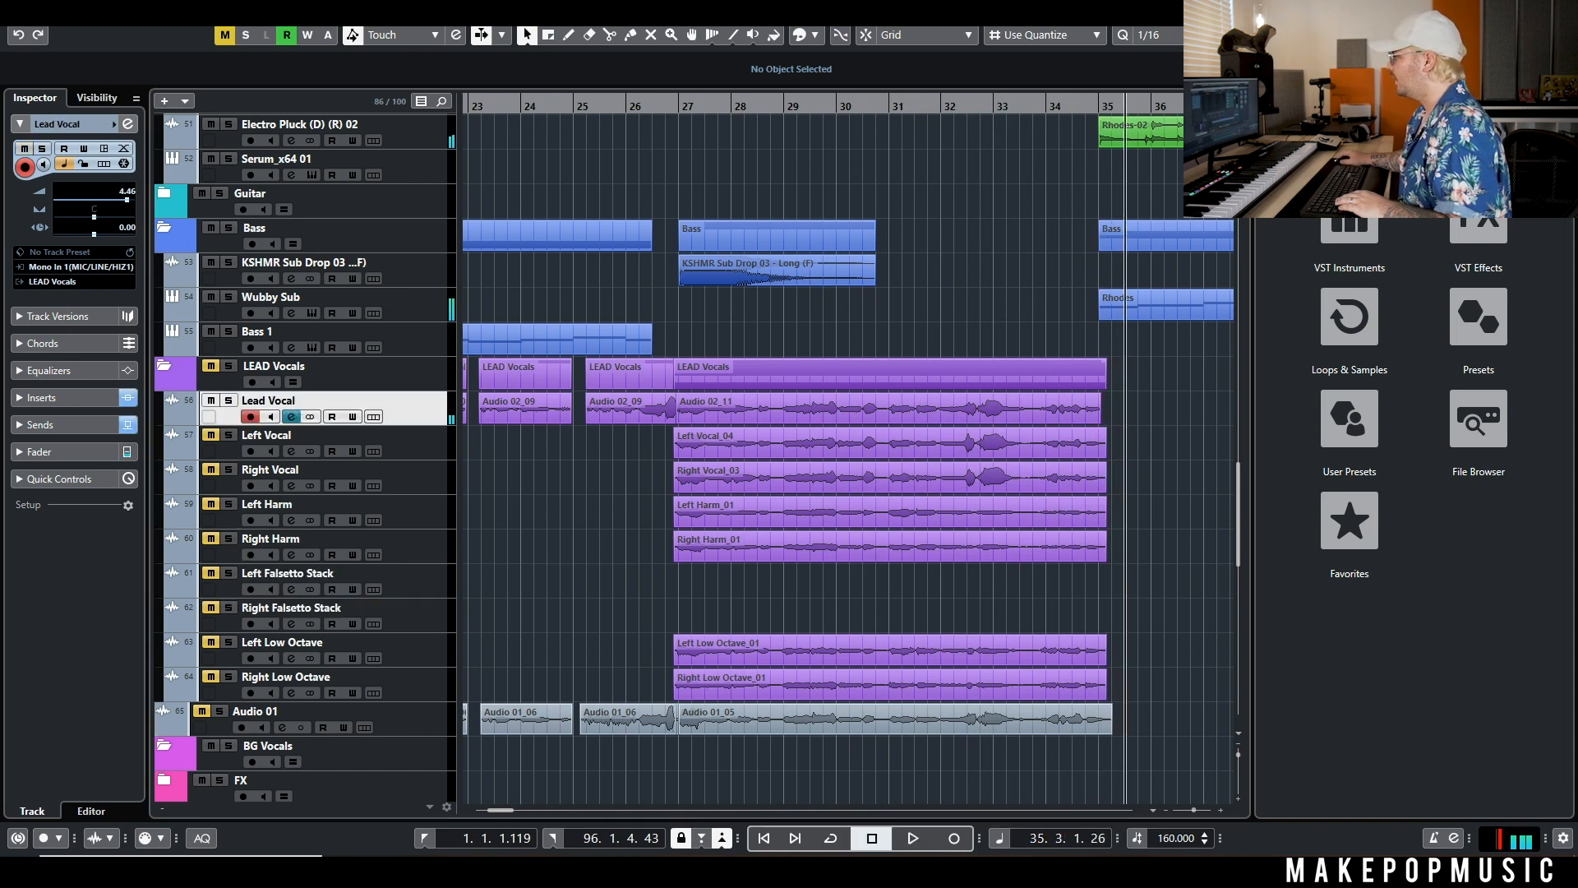
left_click_drag(370, 213, 378, 213)
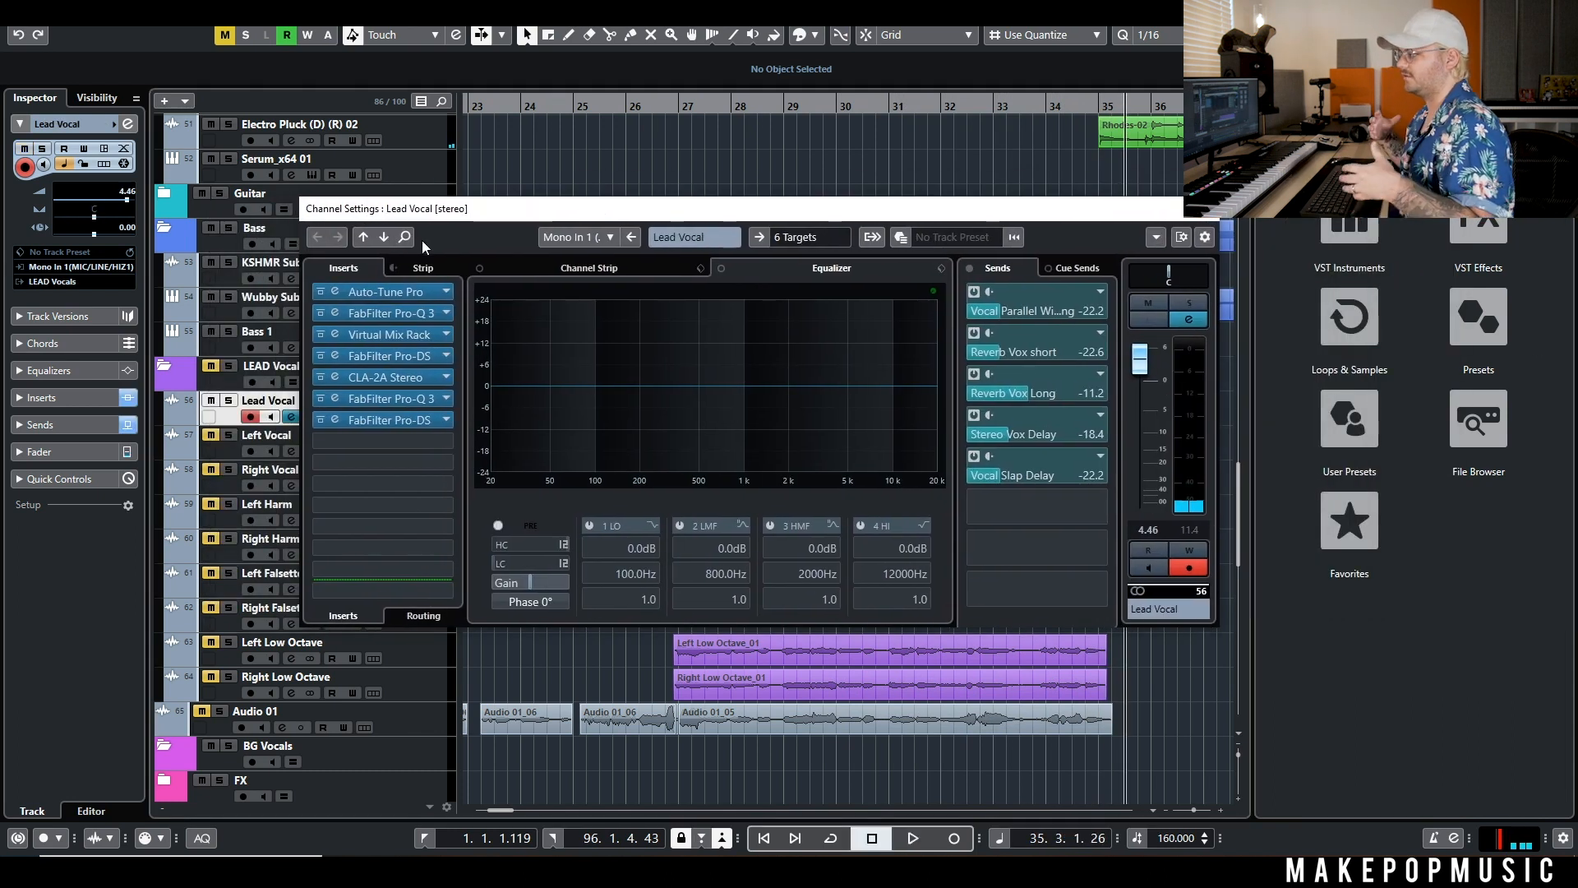
left_click(387, 292)
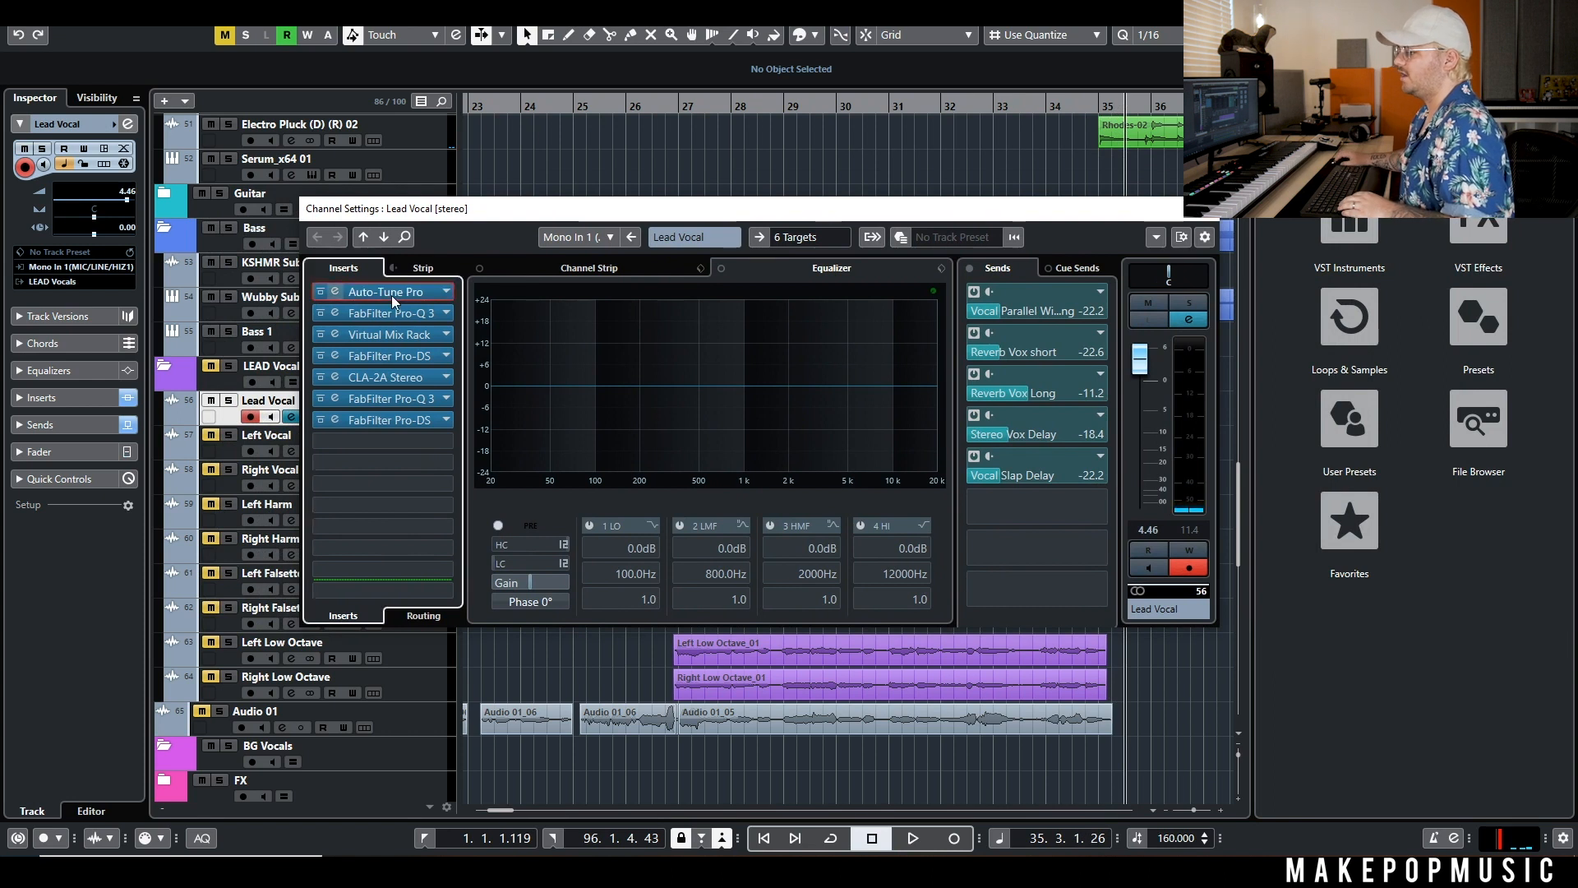
left_click(1194, 424)
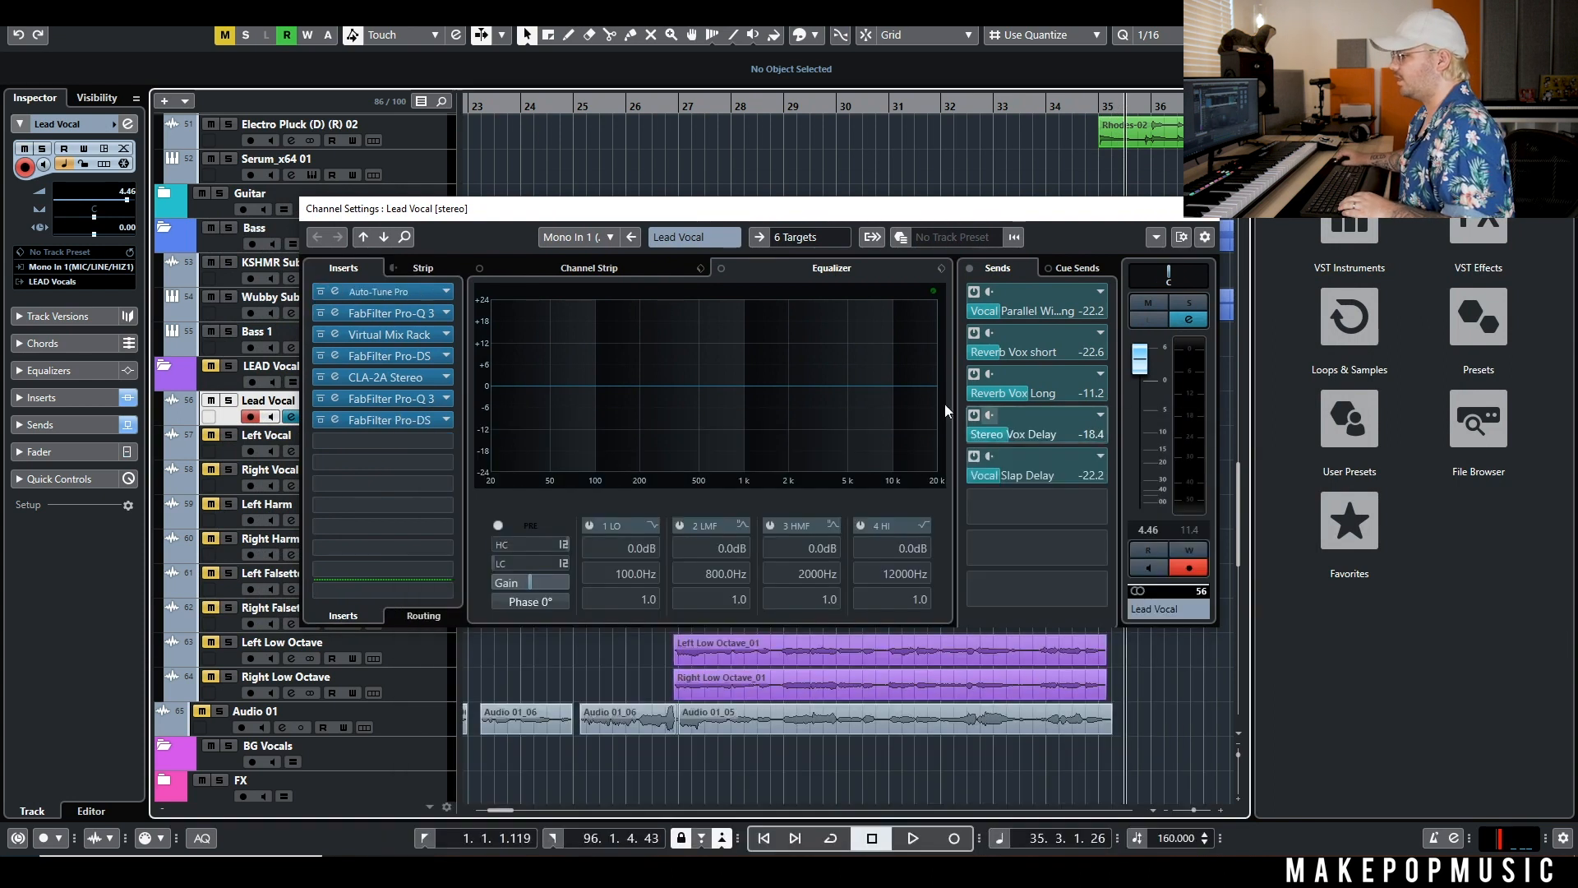
Inspect the first FabFilter Pro-Q 3 and the Virtual Mix Rack inserts on the Lead Vocal channel
left_click(402, 312)
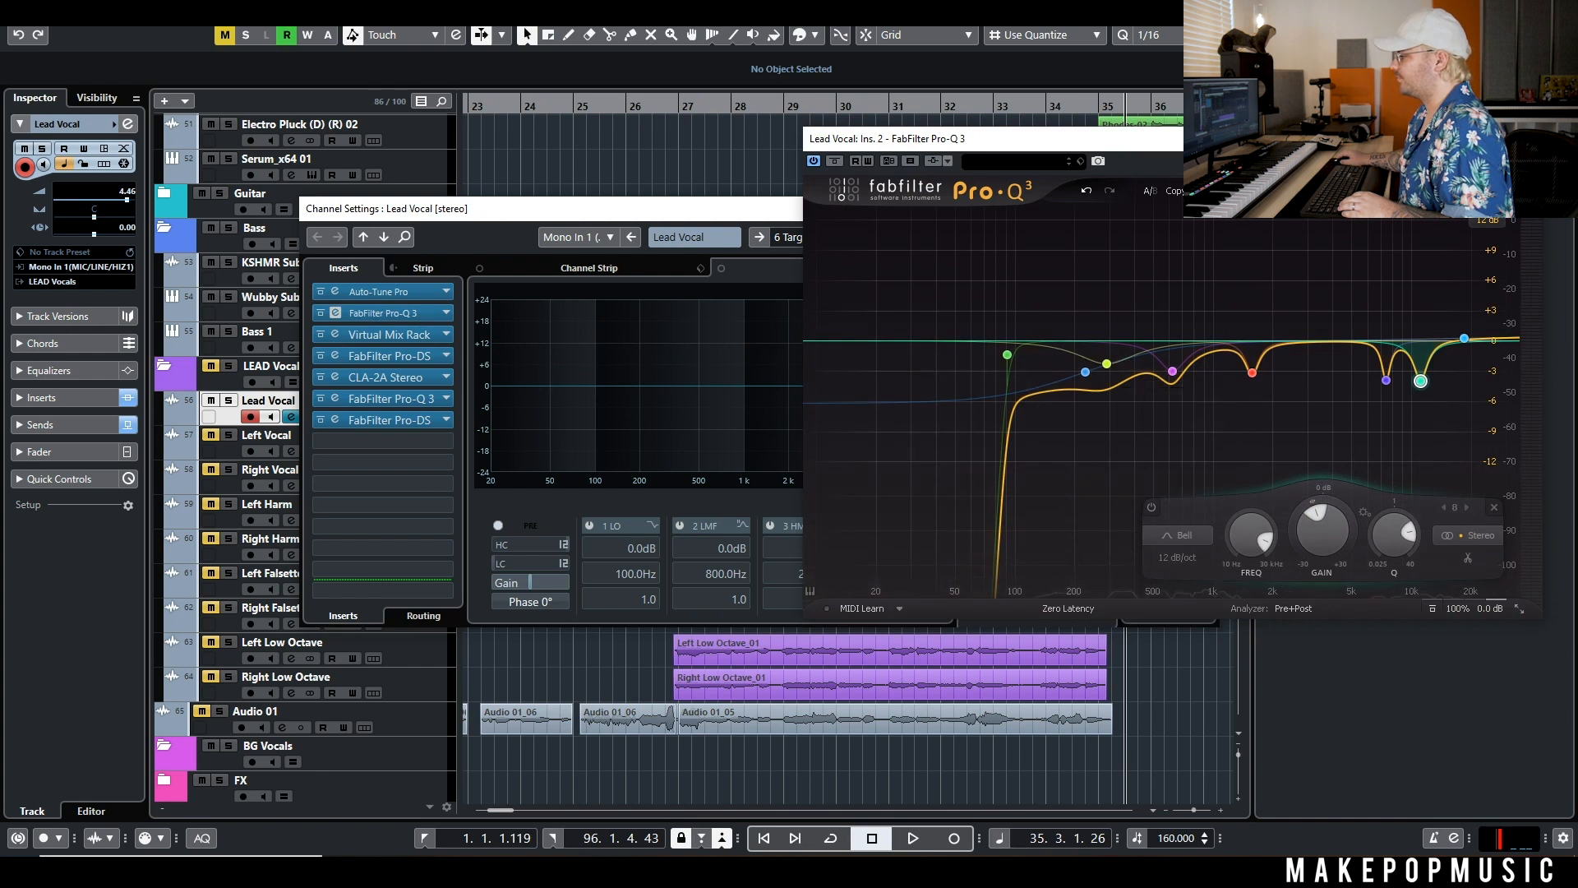
left_click(1524, 138)
left_click(416, 335)
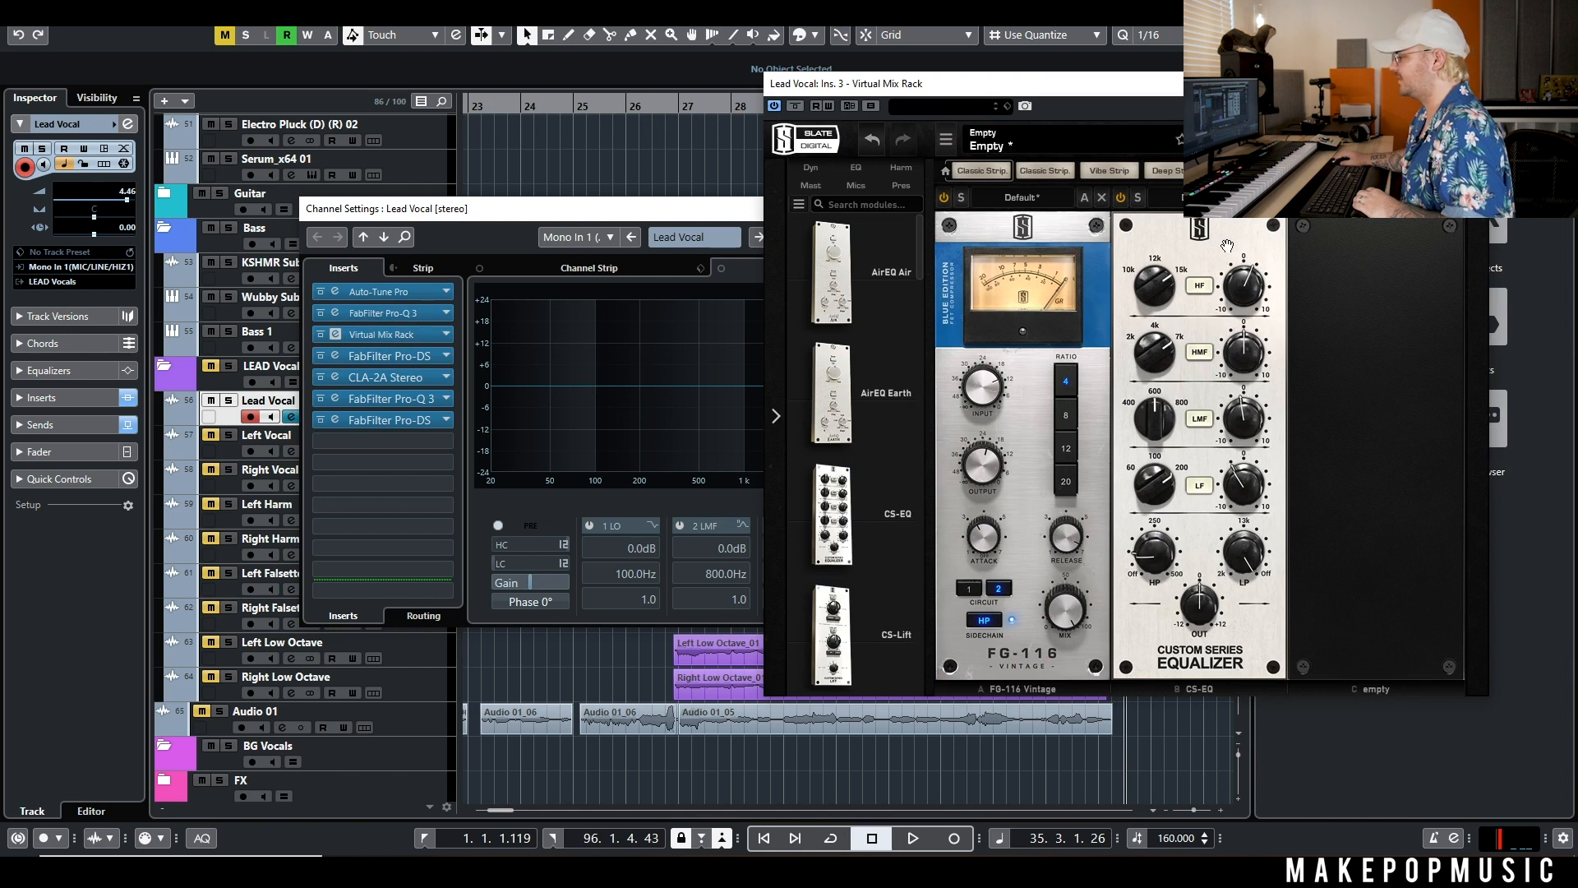
left_click(1497, 83)
Inspect the first FabFilter Pro-DS, the CLA-2A Stereo and the second FabFilter Pro-Q 3 inserts on the Lead Vocal
left_click(421, 360)
left_click(389, 380)
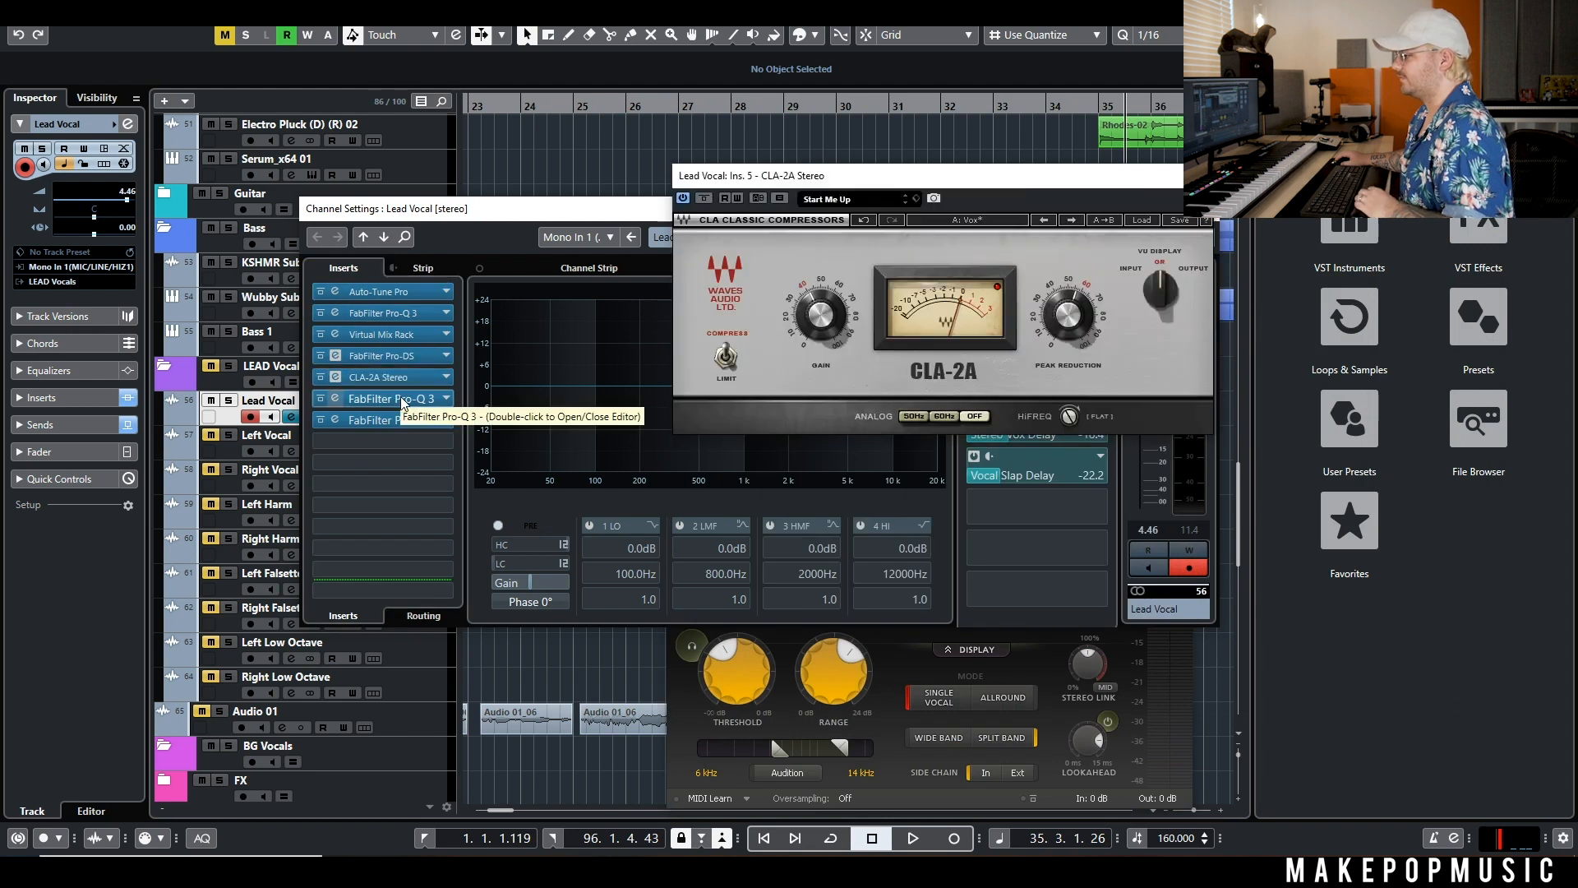
left_click(401, 396)
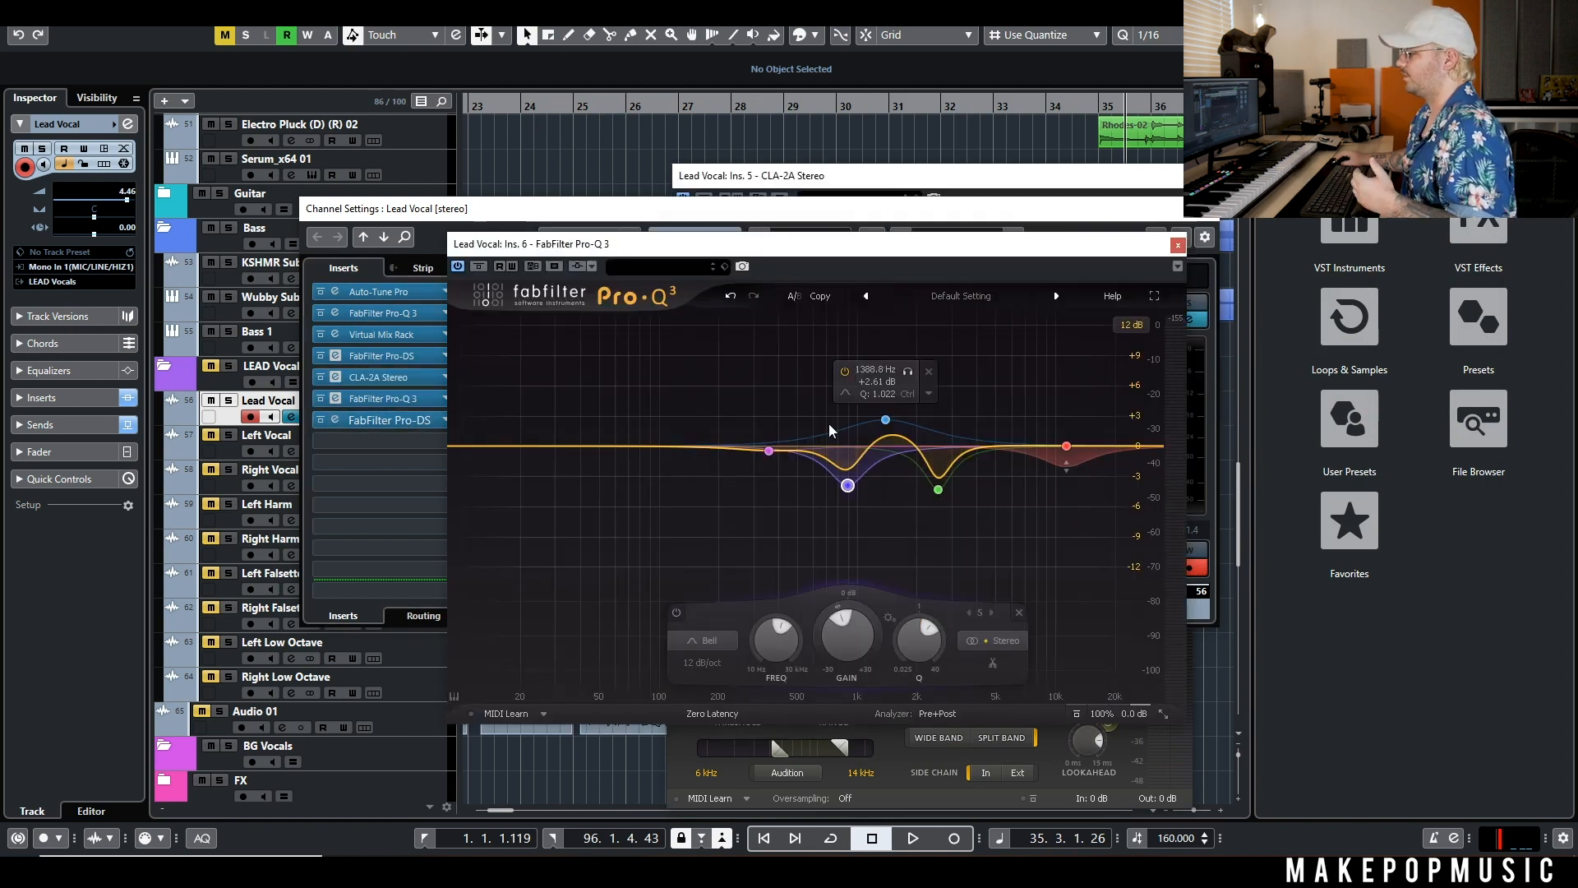
left_click(1178, 244)
left_click(1162, 628)
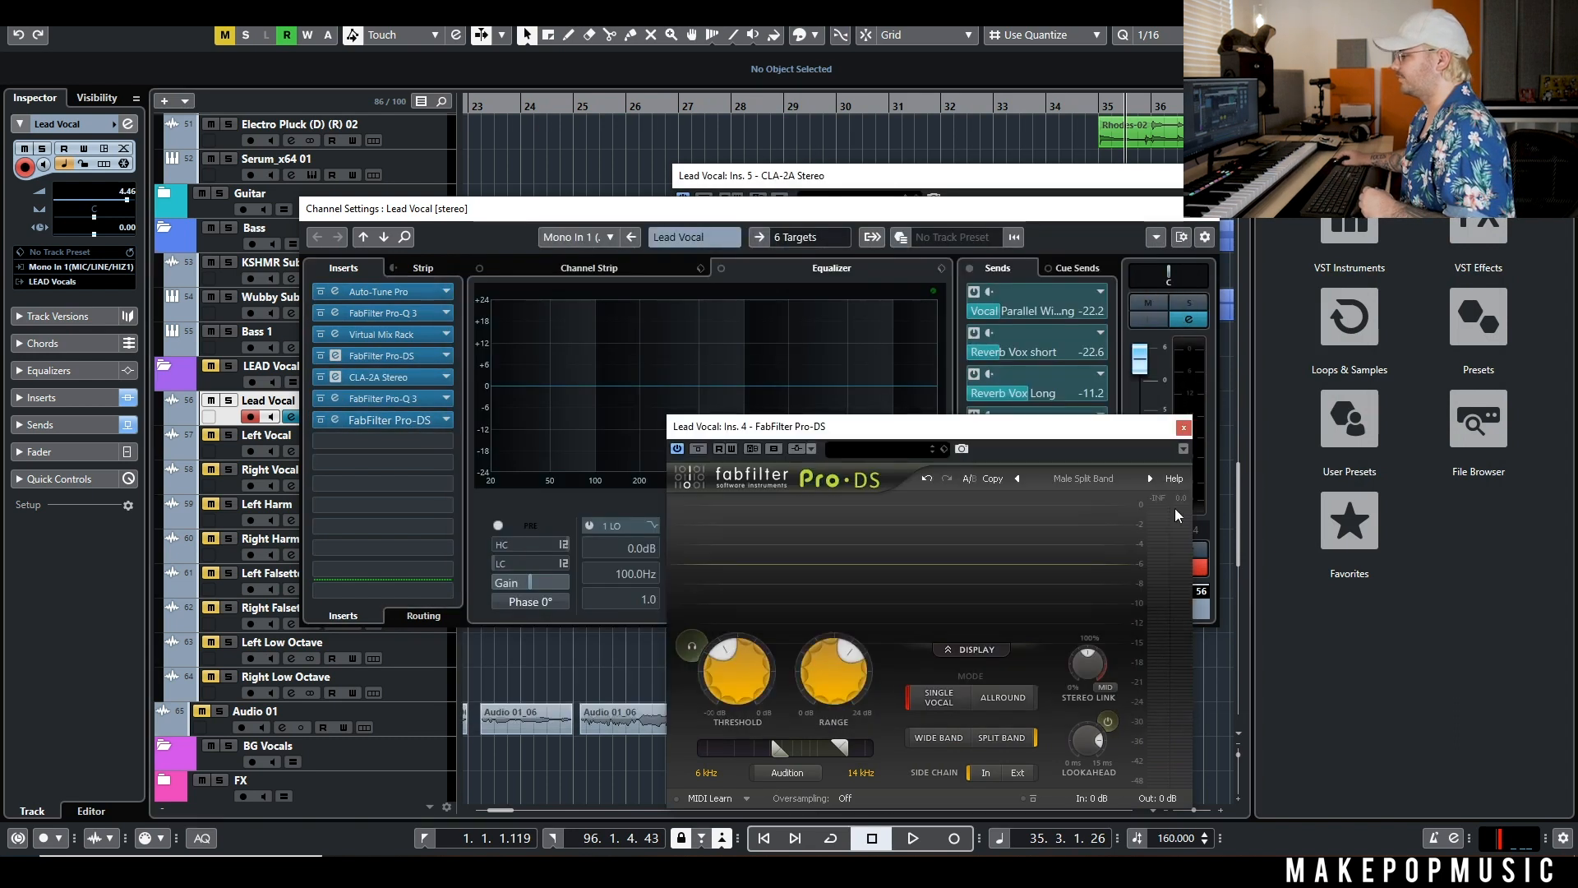
left_click(1191, 413)
Inspect the last FabFilter Pro-DS insert and close the Lead Vocal's plugin and channel settings windows
left_click(398, 425)
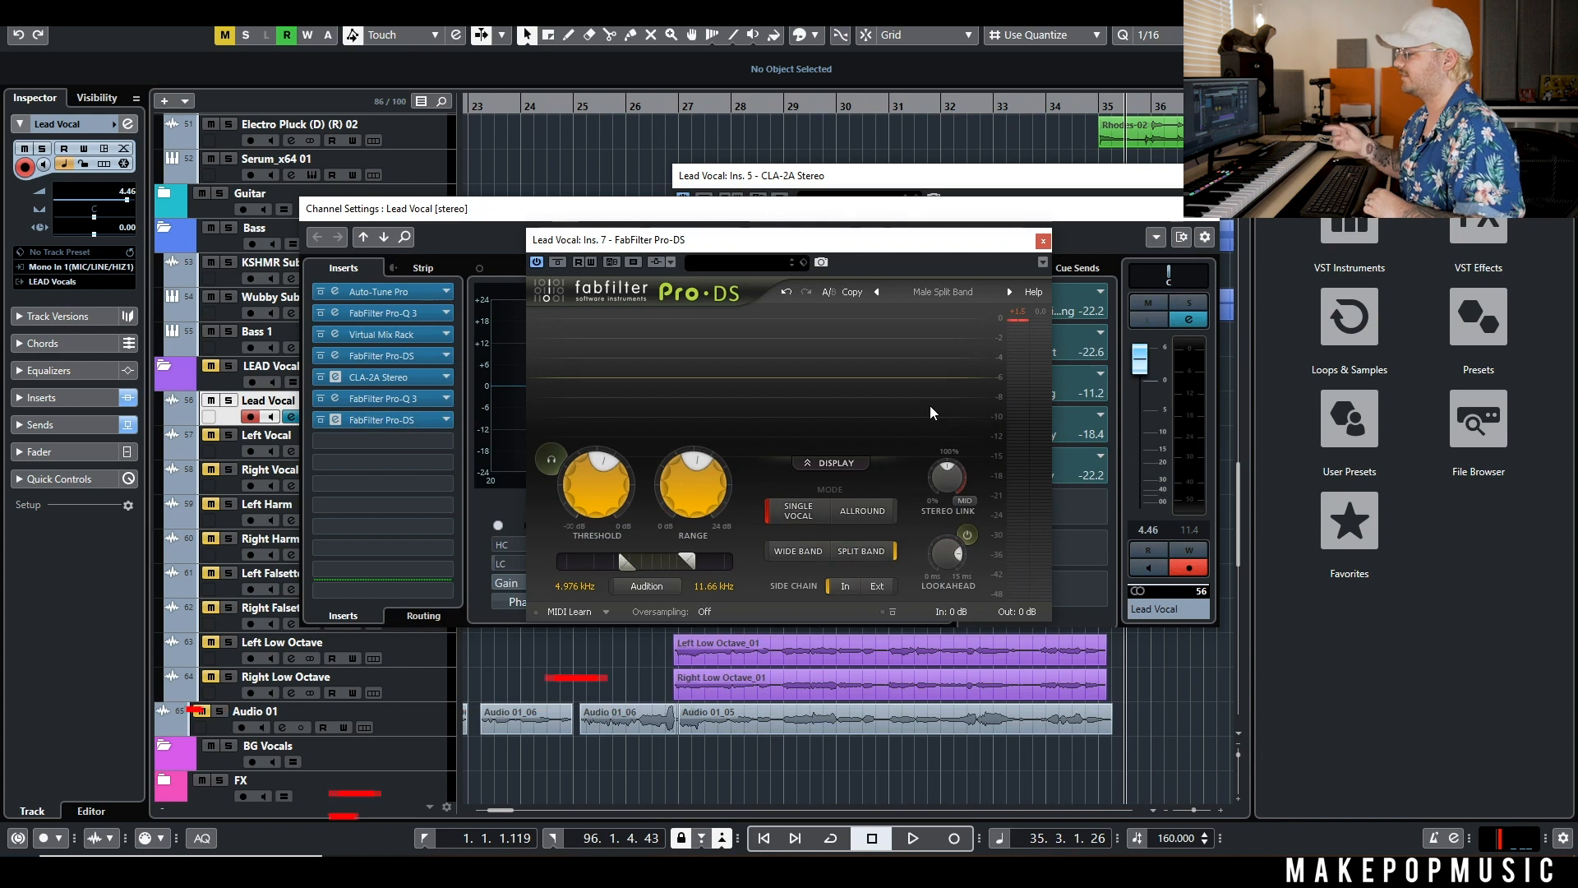
left_click(1042, 241)
left_click(1211, 212)
left_click(1198, 175)
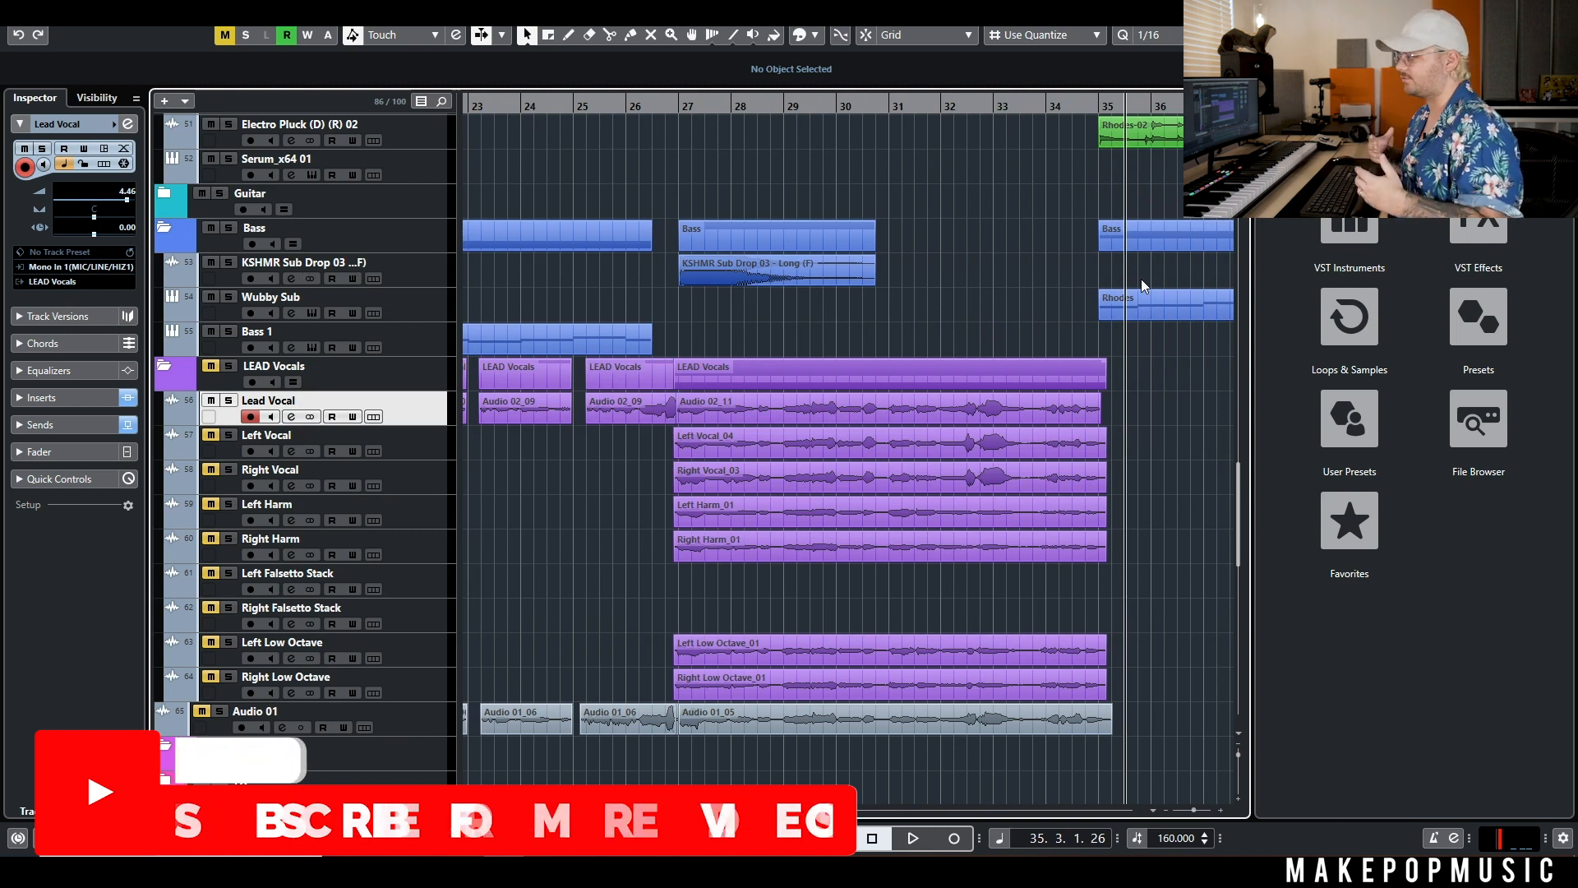
Unmute the left and right Vocal, Harm and Low Octave tracks
scroll(904, 363, "up", 2)
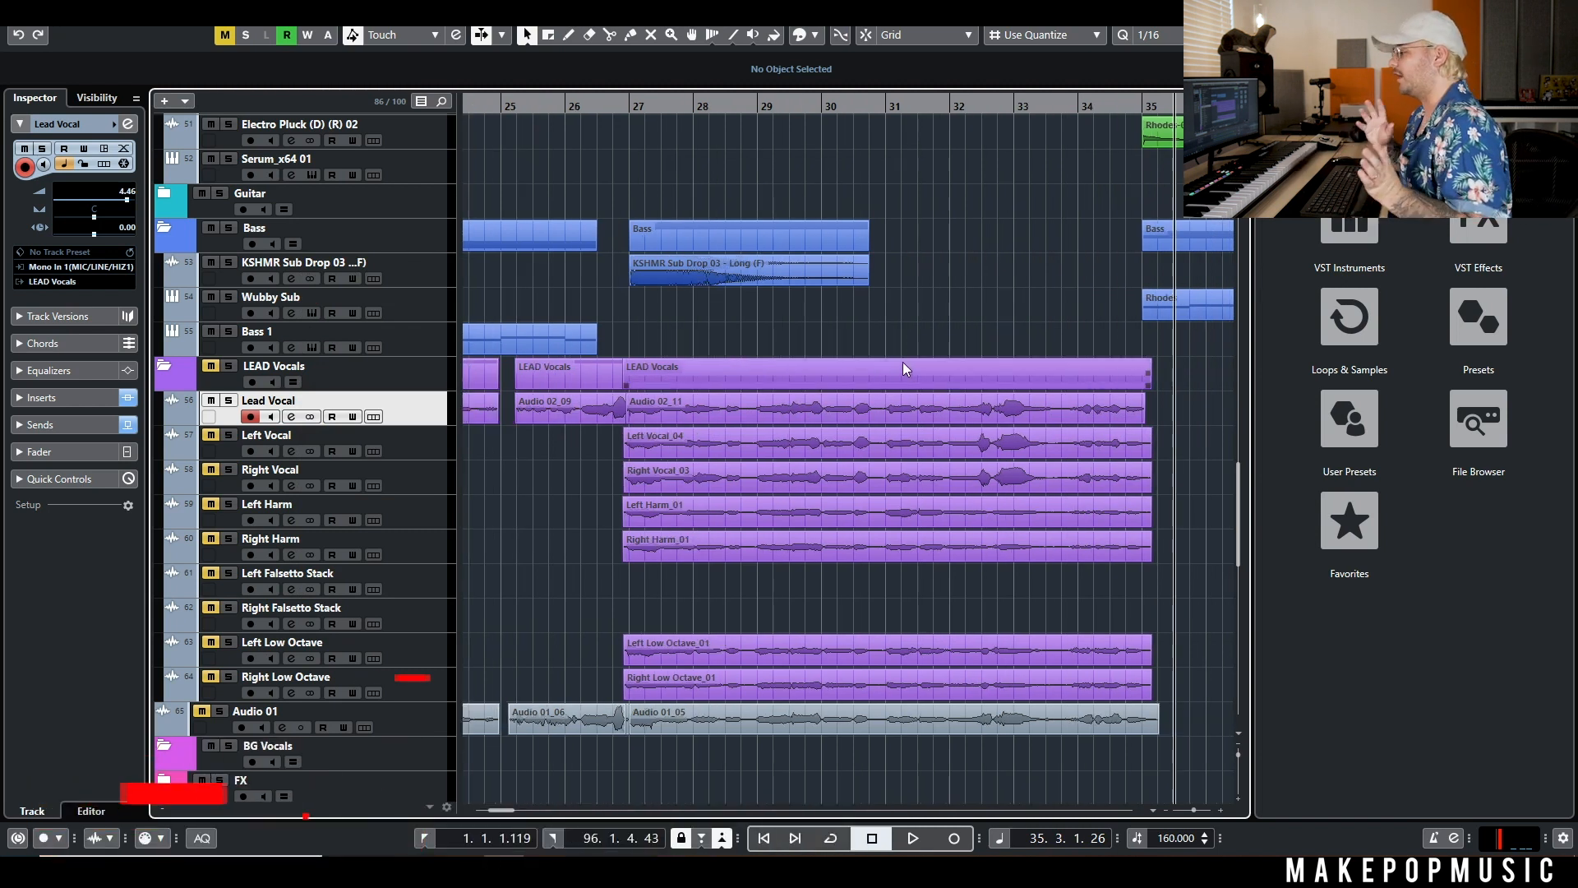
scroll(902, 359, "down", 3)
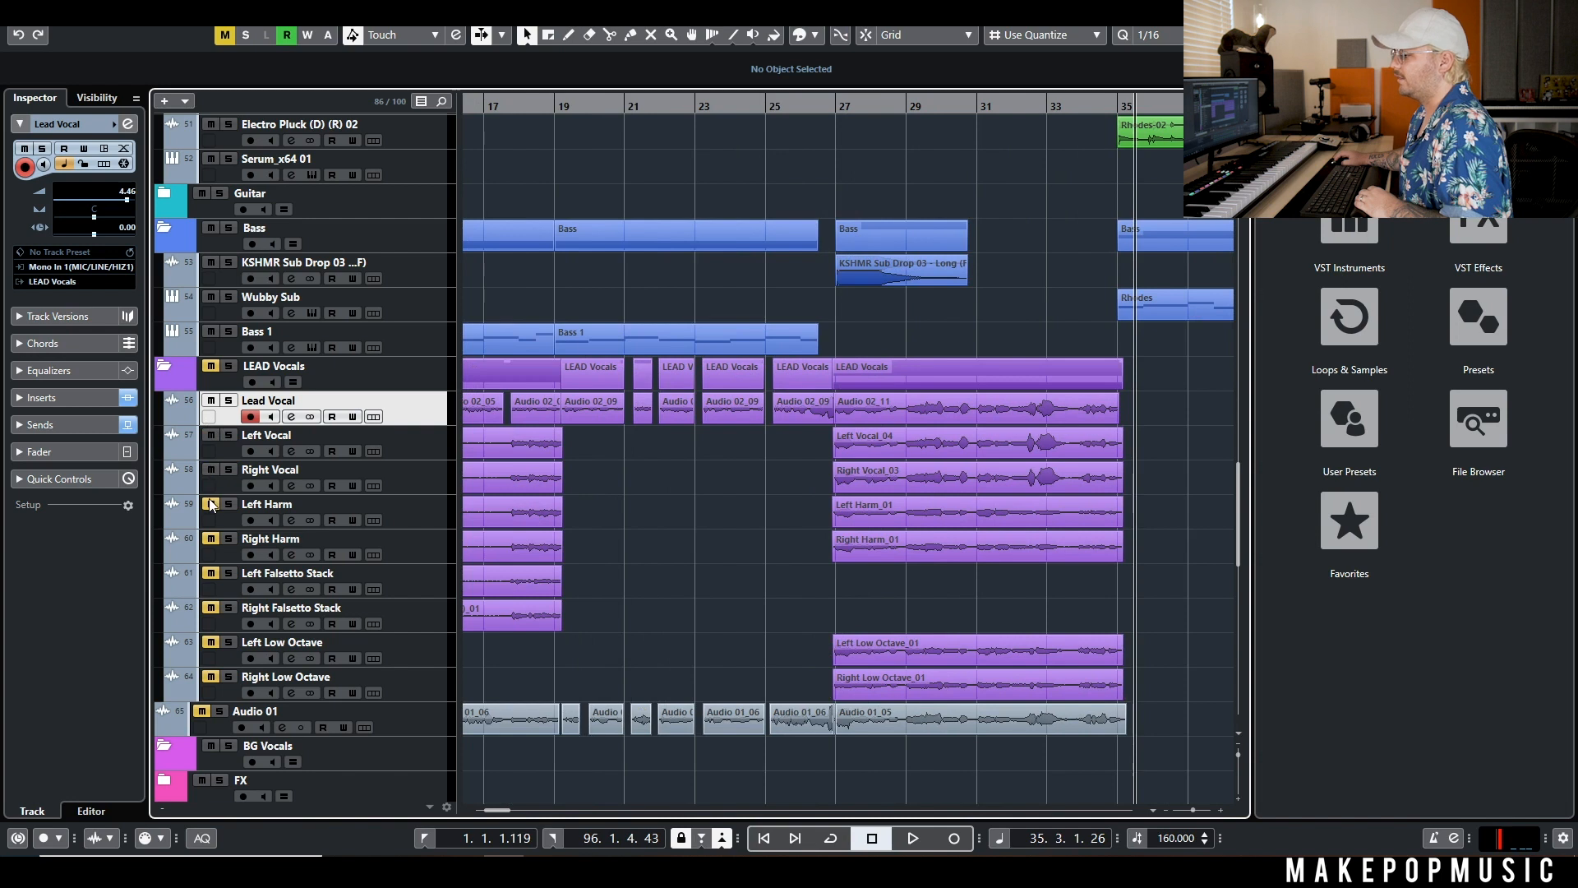
left_click(211, 539)
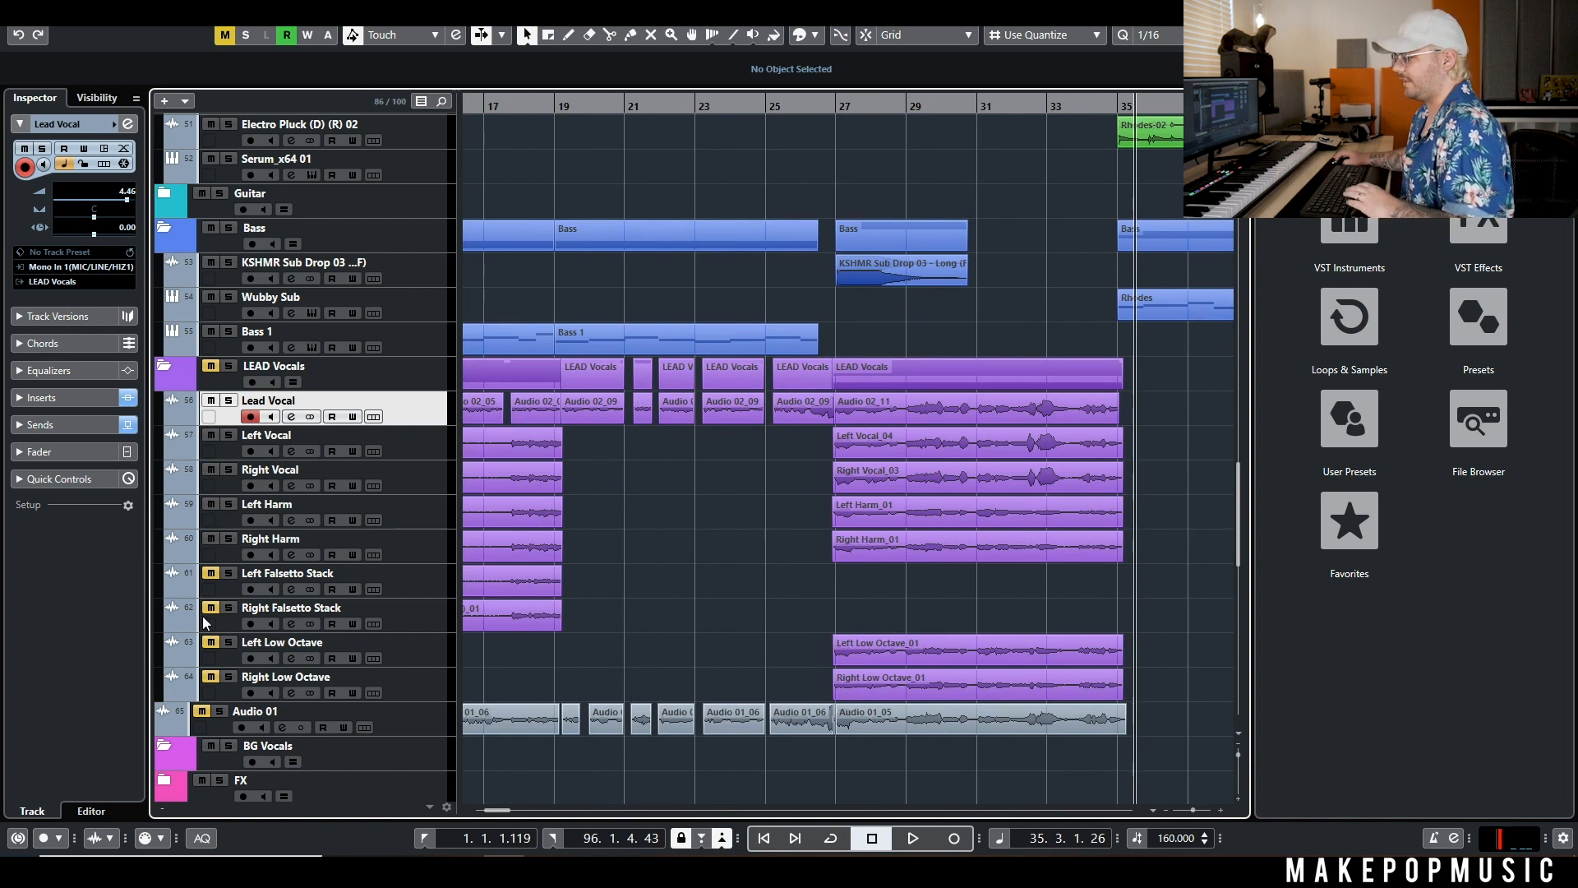
Solo the Left Vocal and Right Vocal tracks and play them from bar 27
left_click(229, 435)
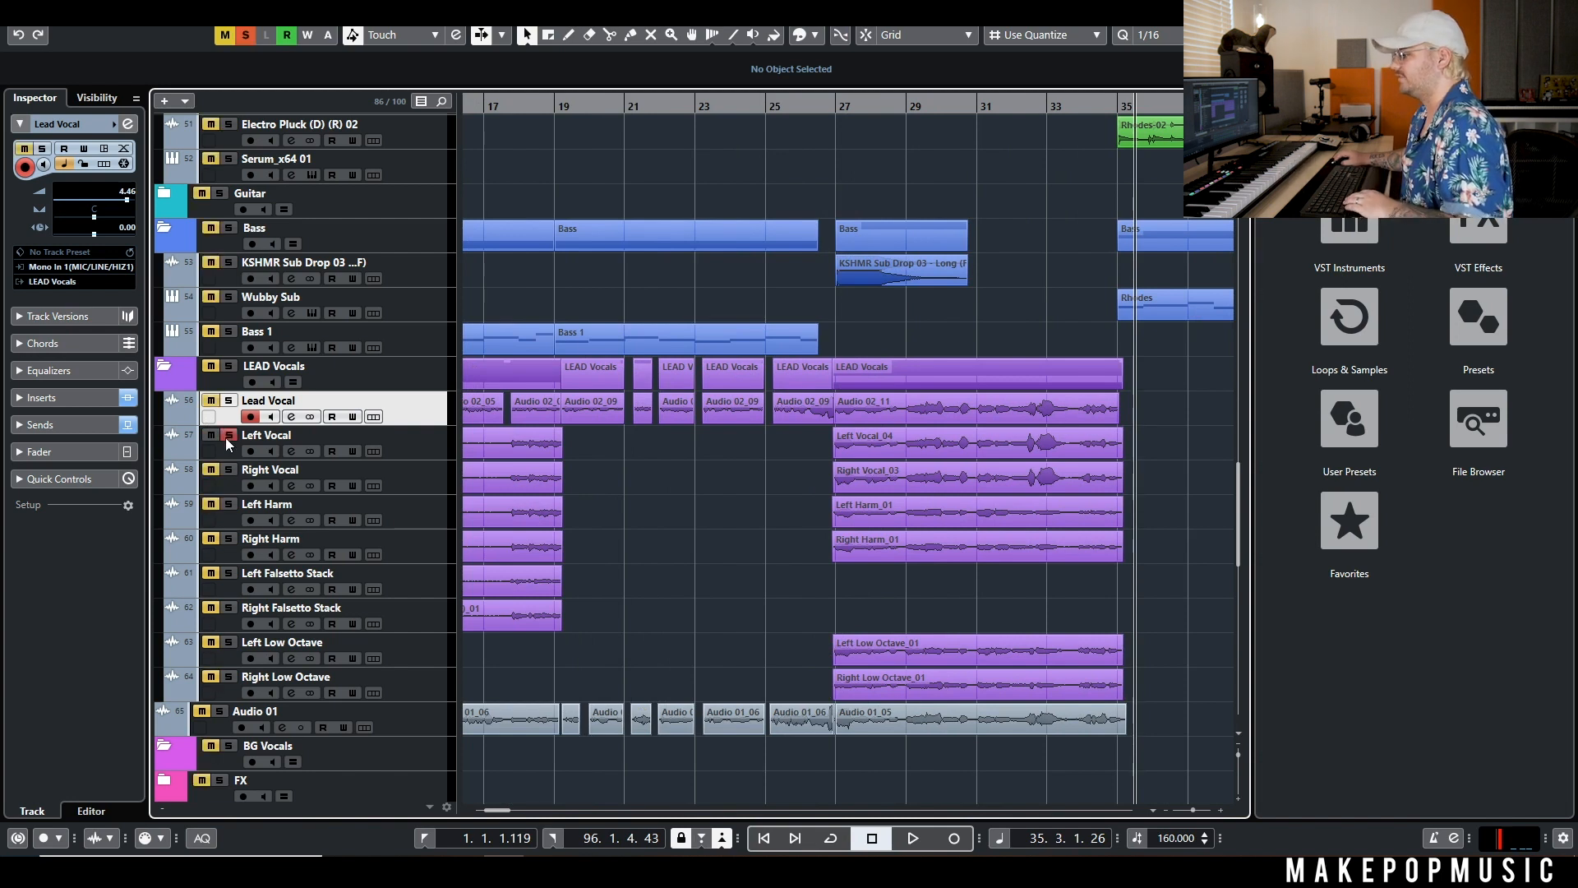
left_click(836, 125)
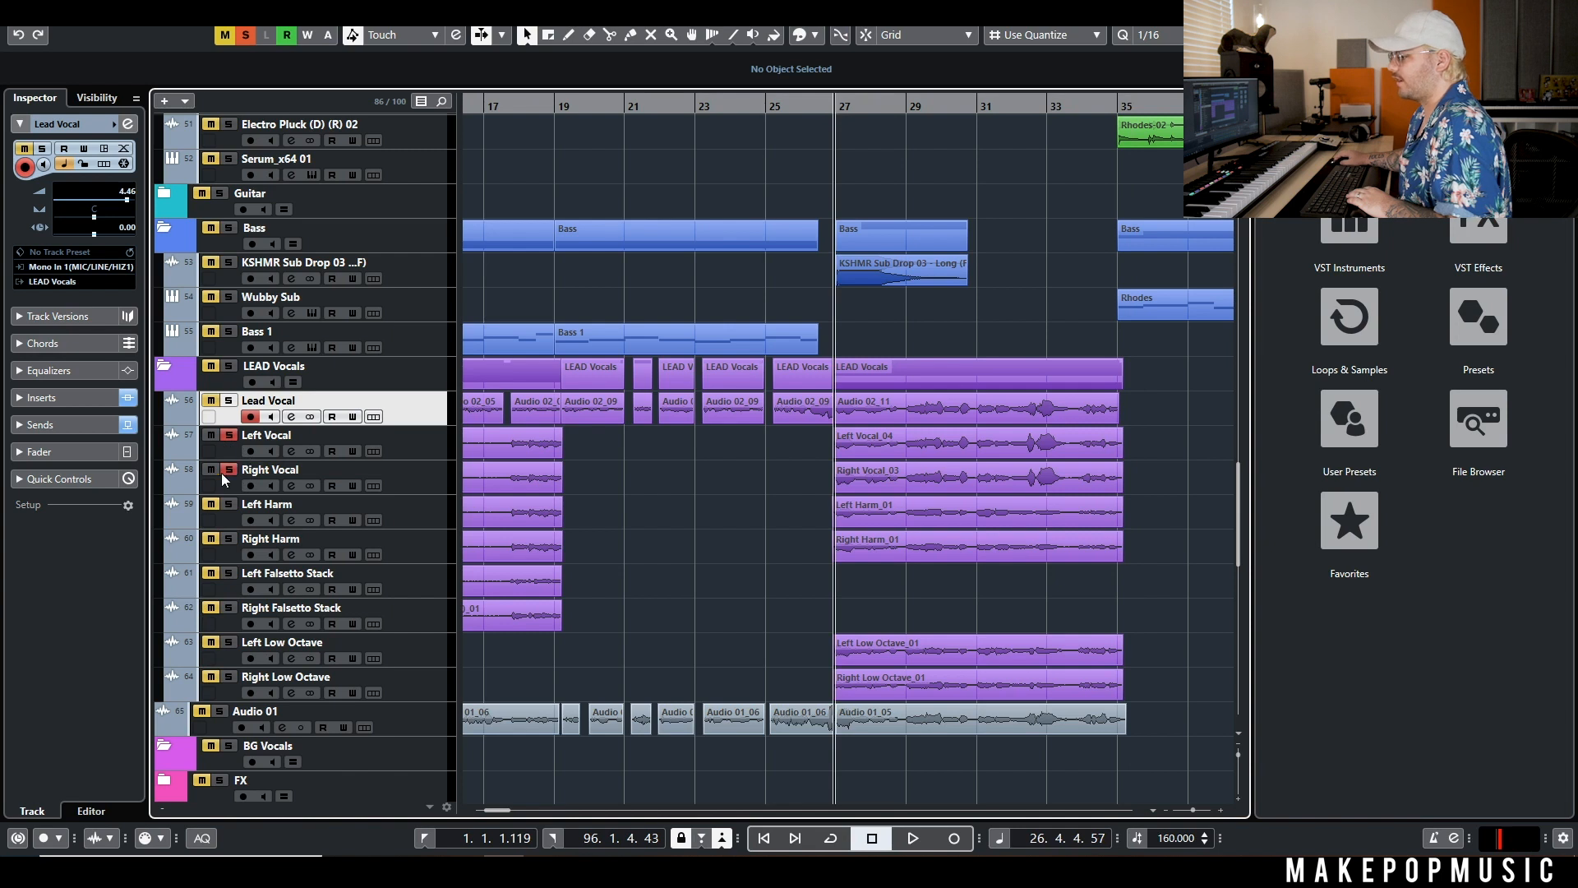
key("space")
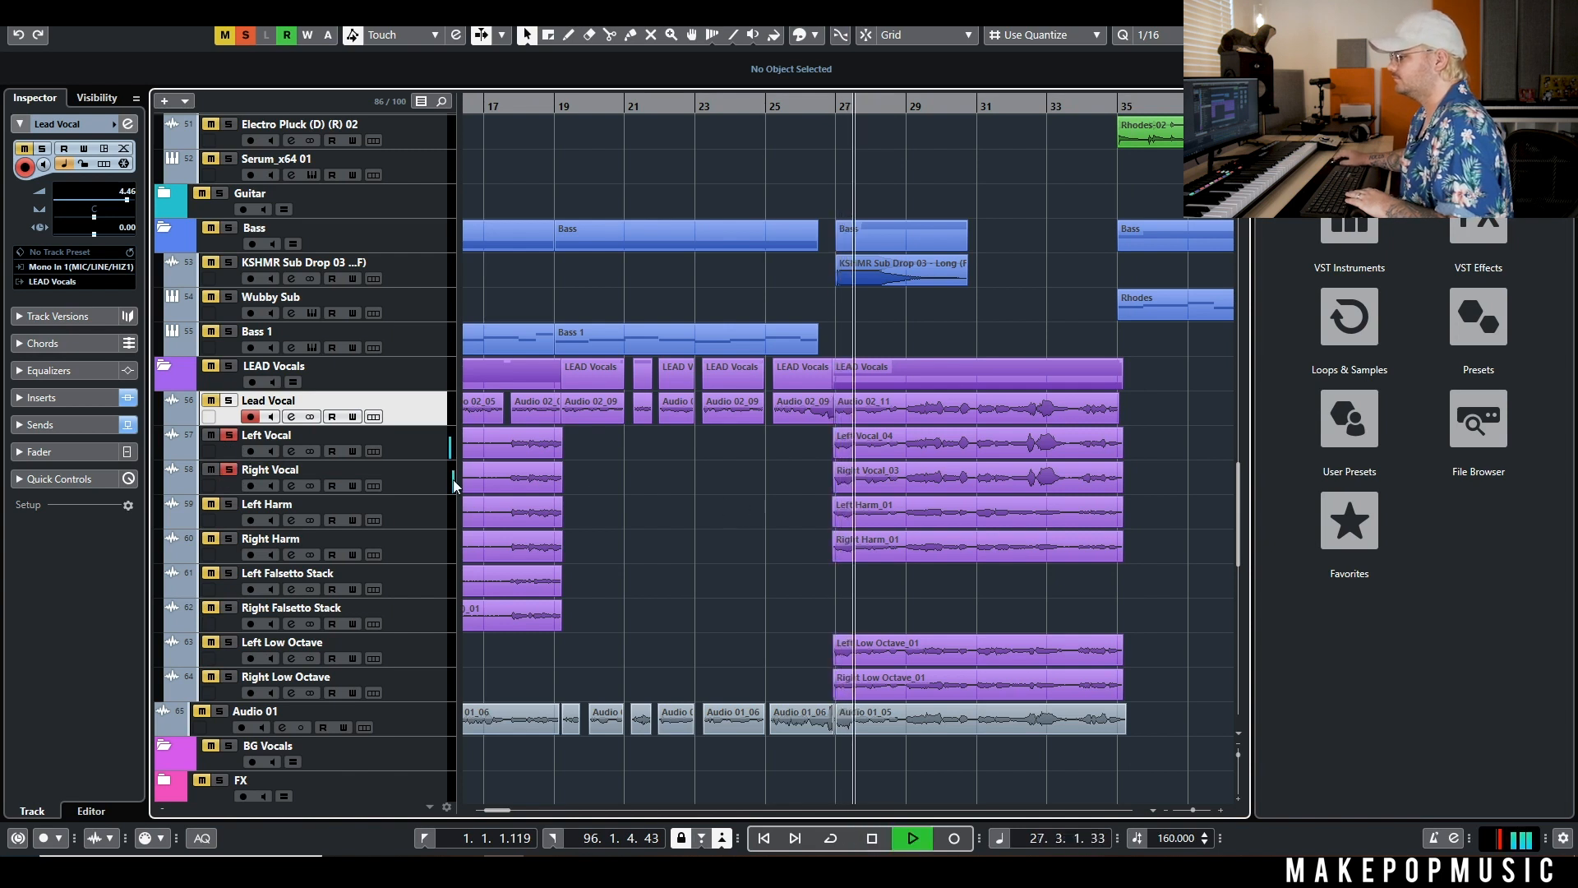
Switch the solo from the Left and Right Vocal doubles to Left Harm and Right Harm, and listen to them
left_click(229, 468)
key("space")
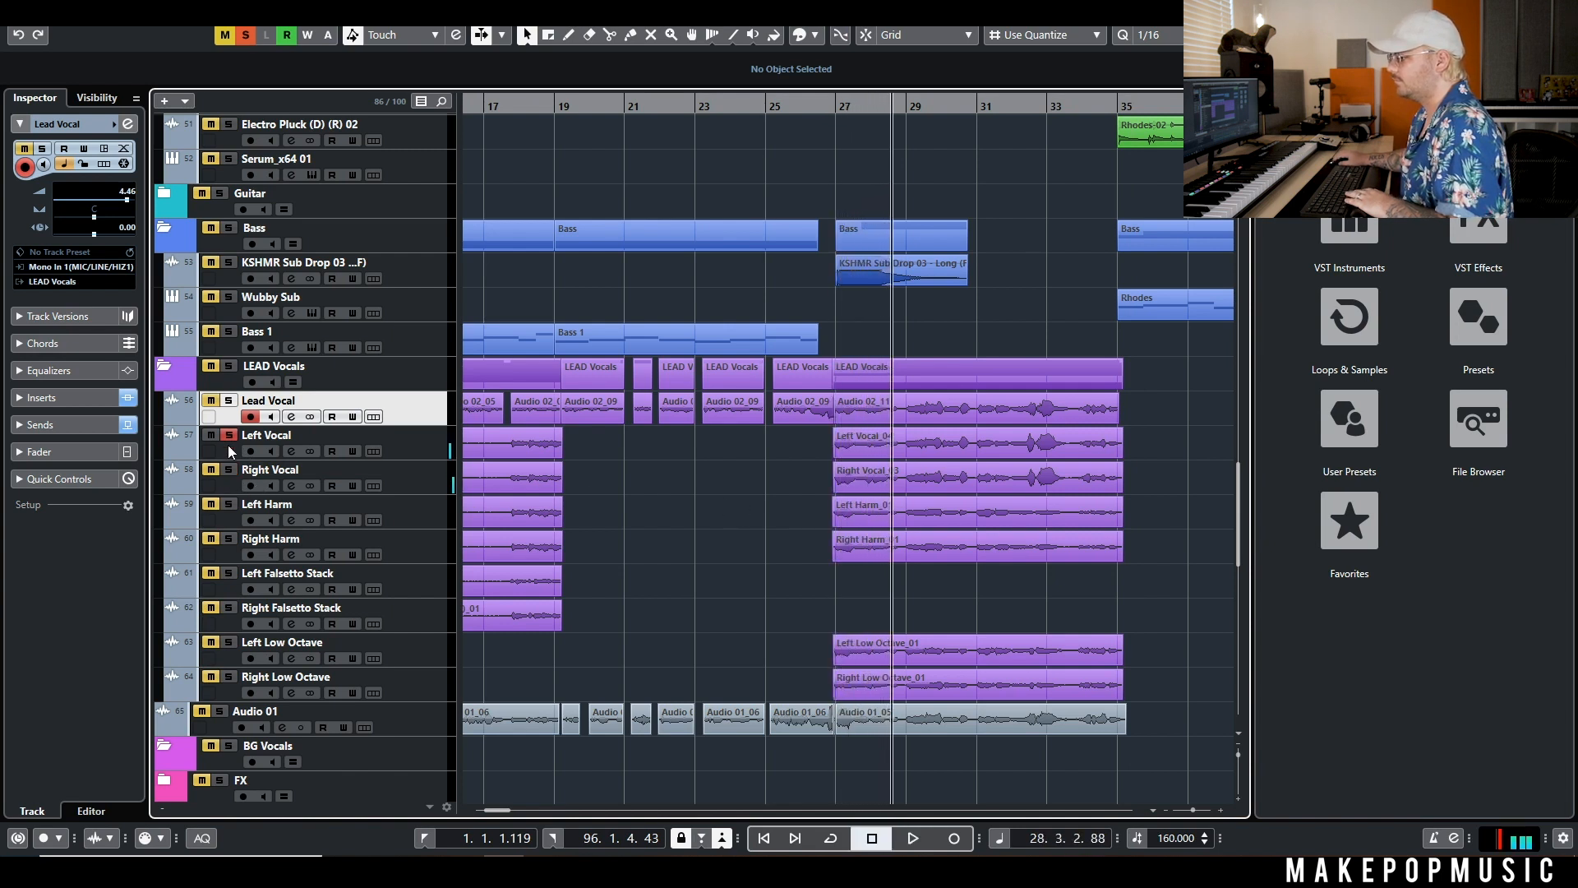
left_click(229, 437)
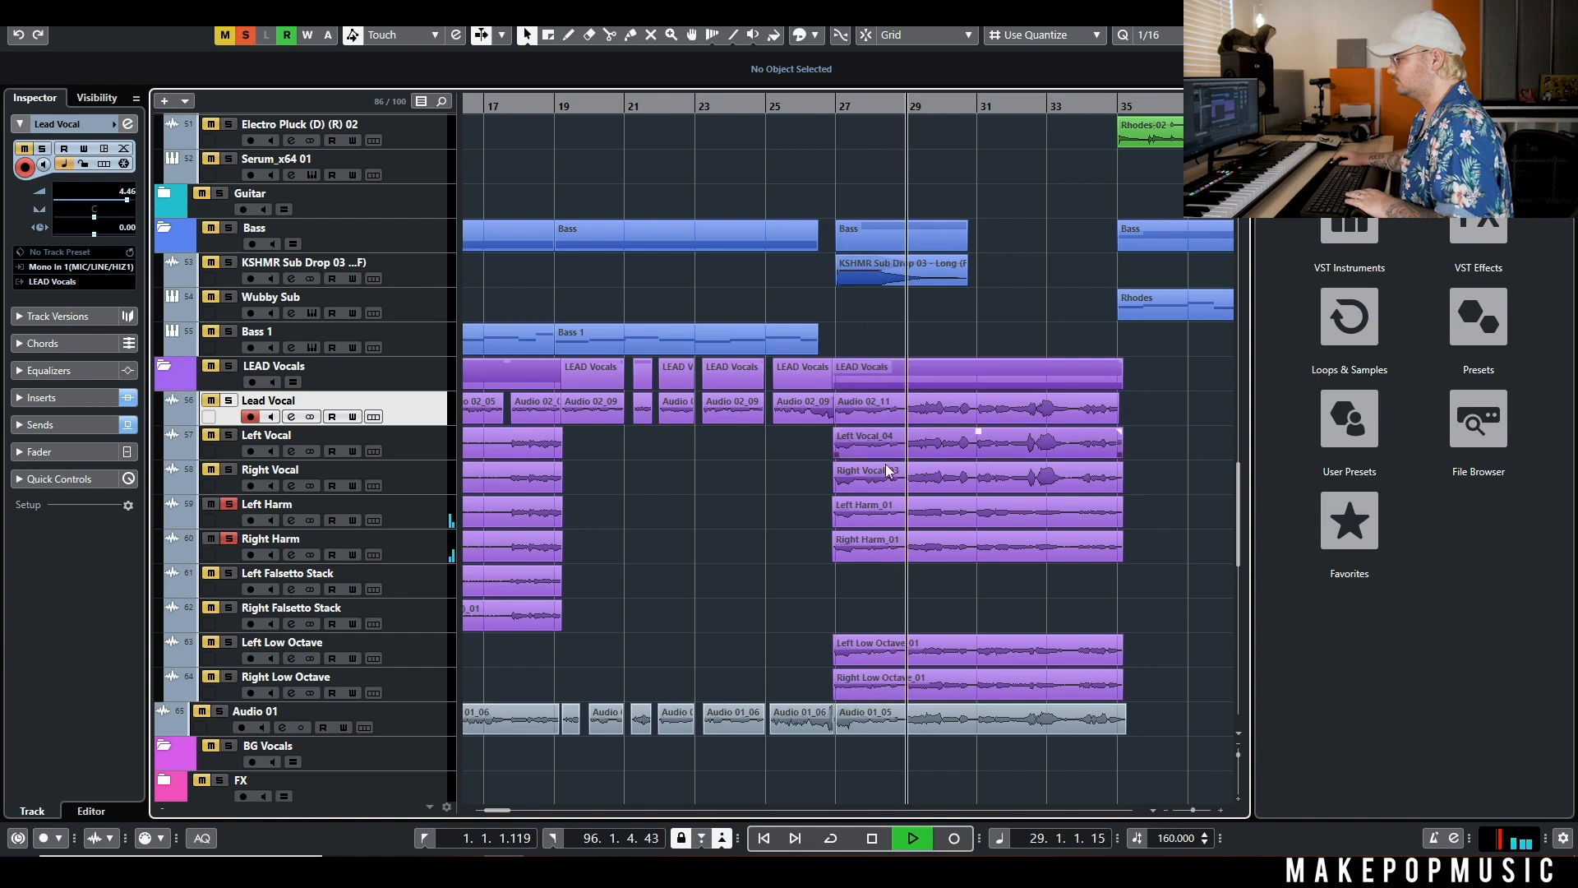
key("space")
Solo only the Left and Right Low Octave tracks, play them from bar 27, and clear their solos
left_click(229, 676)
left_click(228, 642)
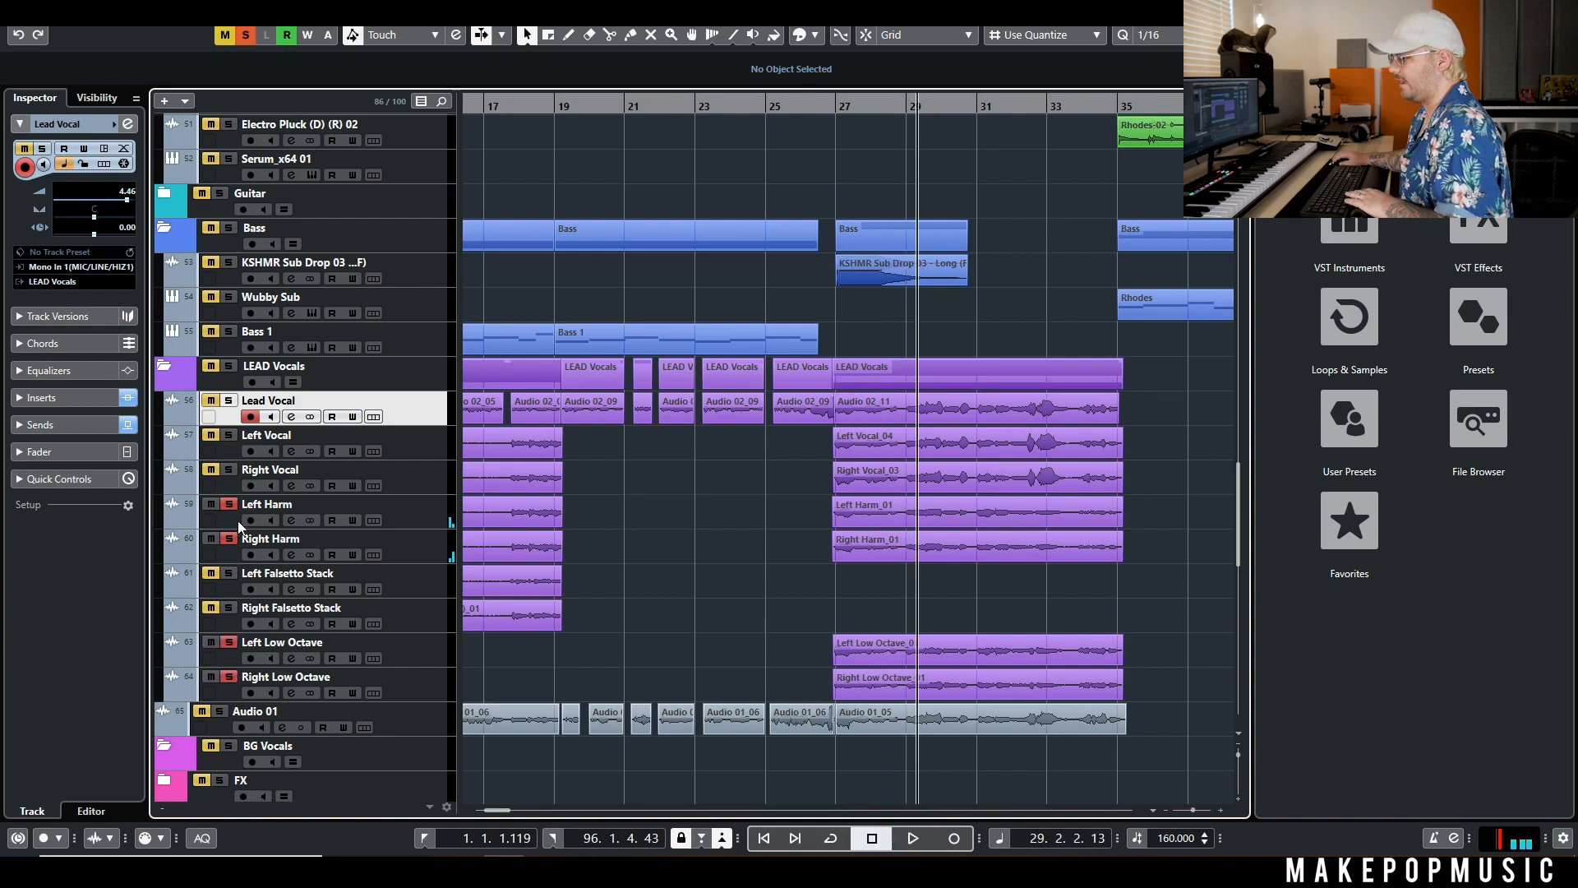
left_click(232, 527)
left_click(228, 504)
left_click(228, 538)
left_click(831, 106)
key("space")
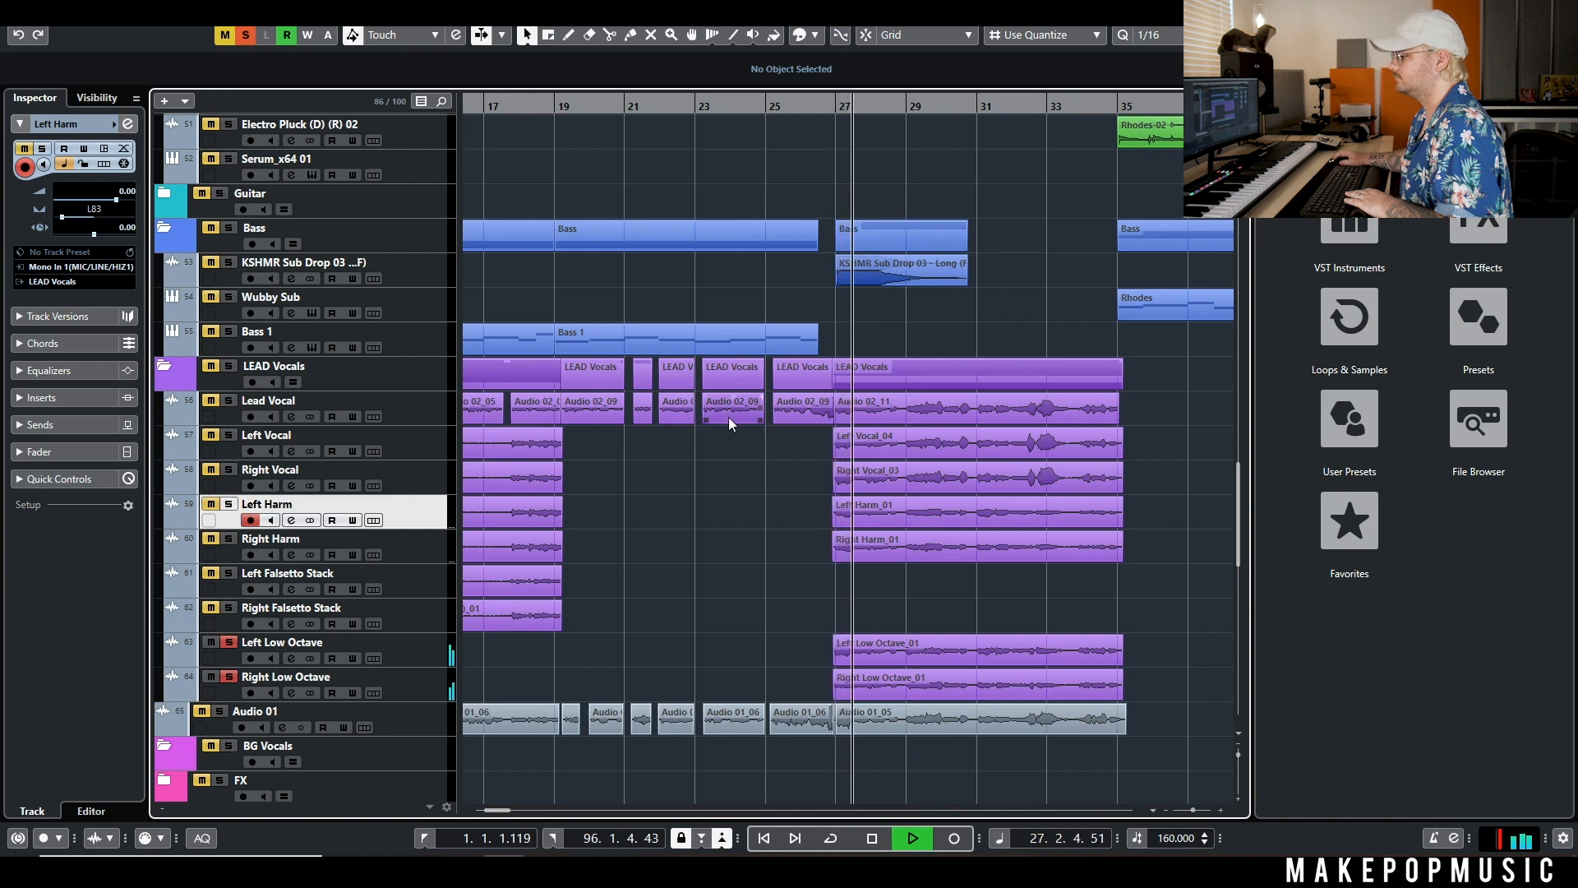
left_click_drag(975, 668, 976, 665)
key("space")
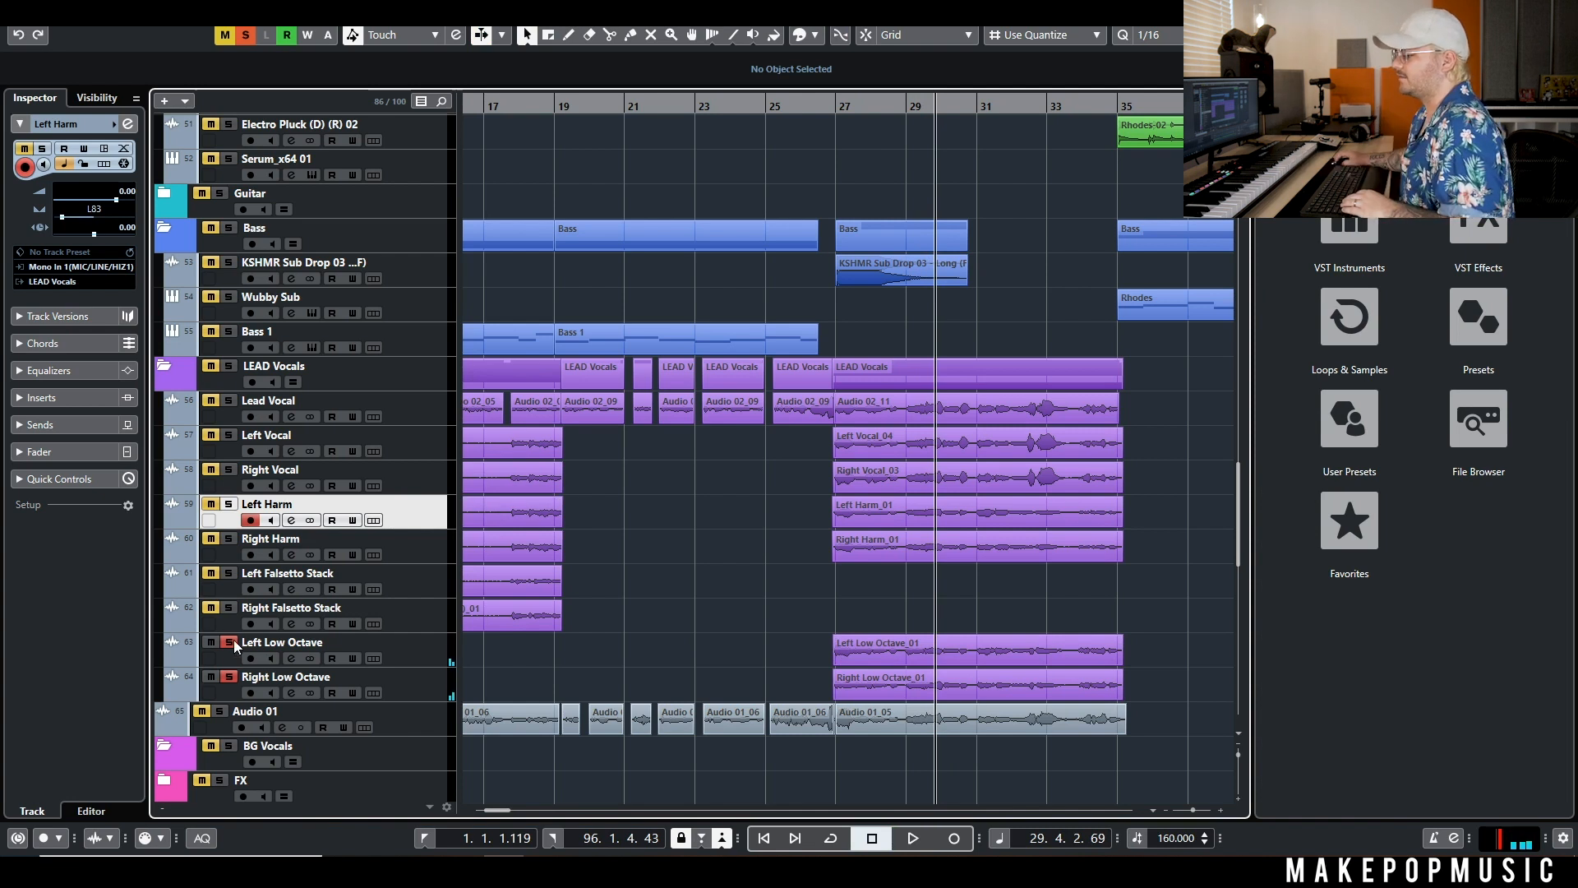
left_click(229, 675)
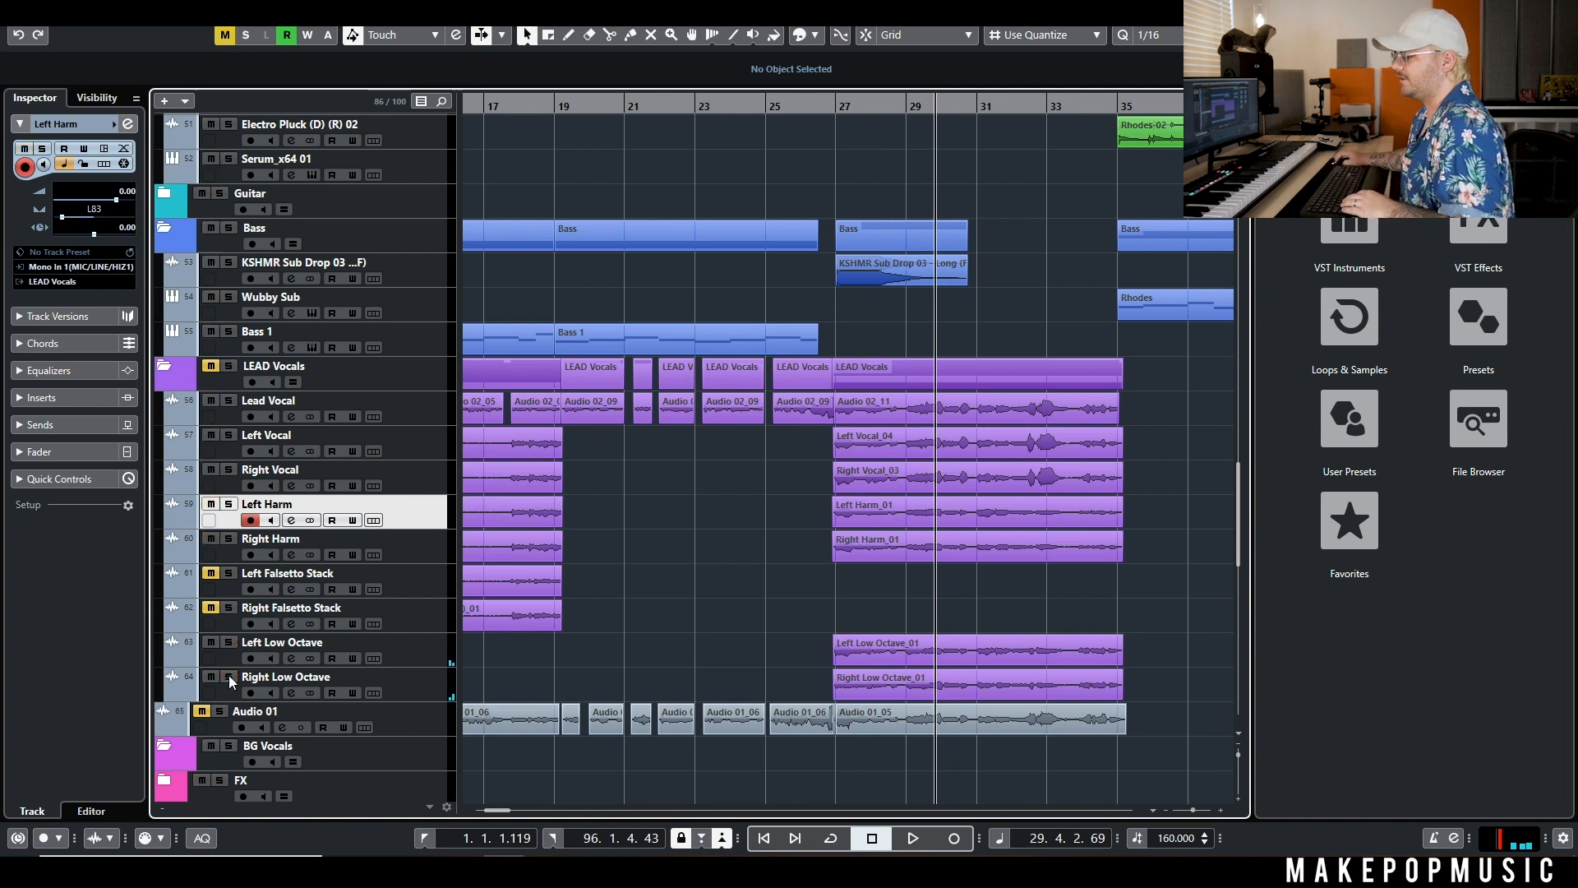
View the pitch-corrected notes of the Audio 02_11 lead vocal clip in the sample editor and close it
double_click(864, 406)
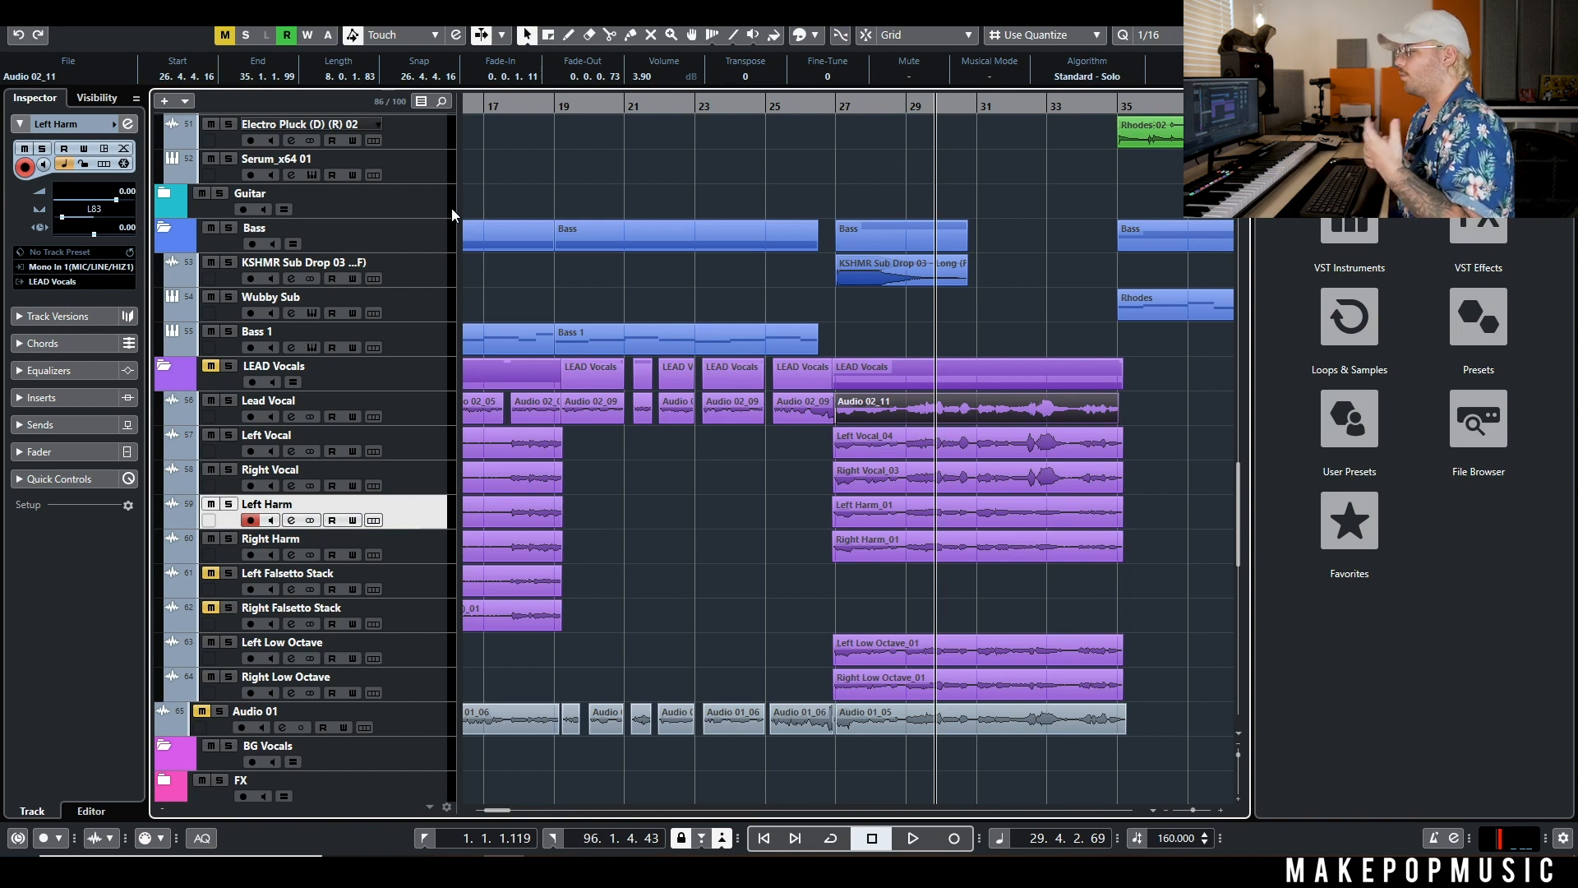
double_click(858, 407)
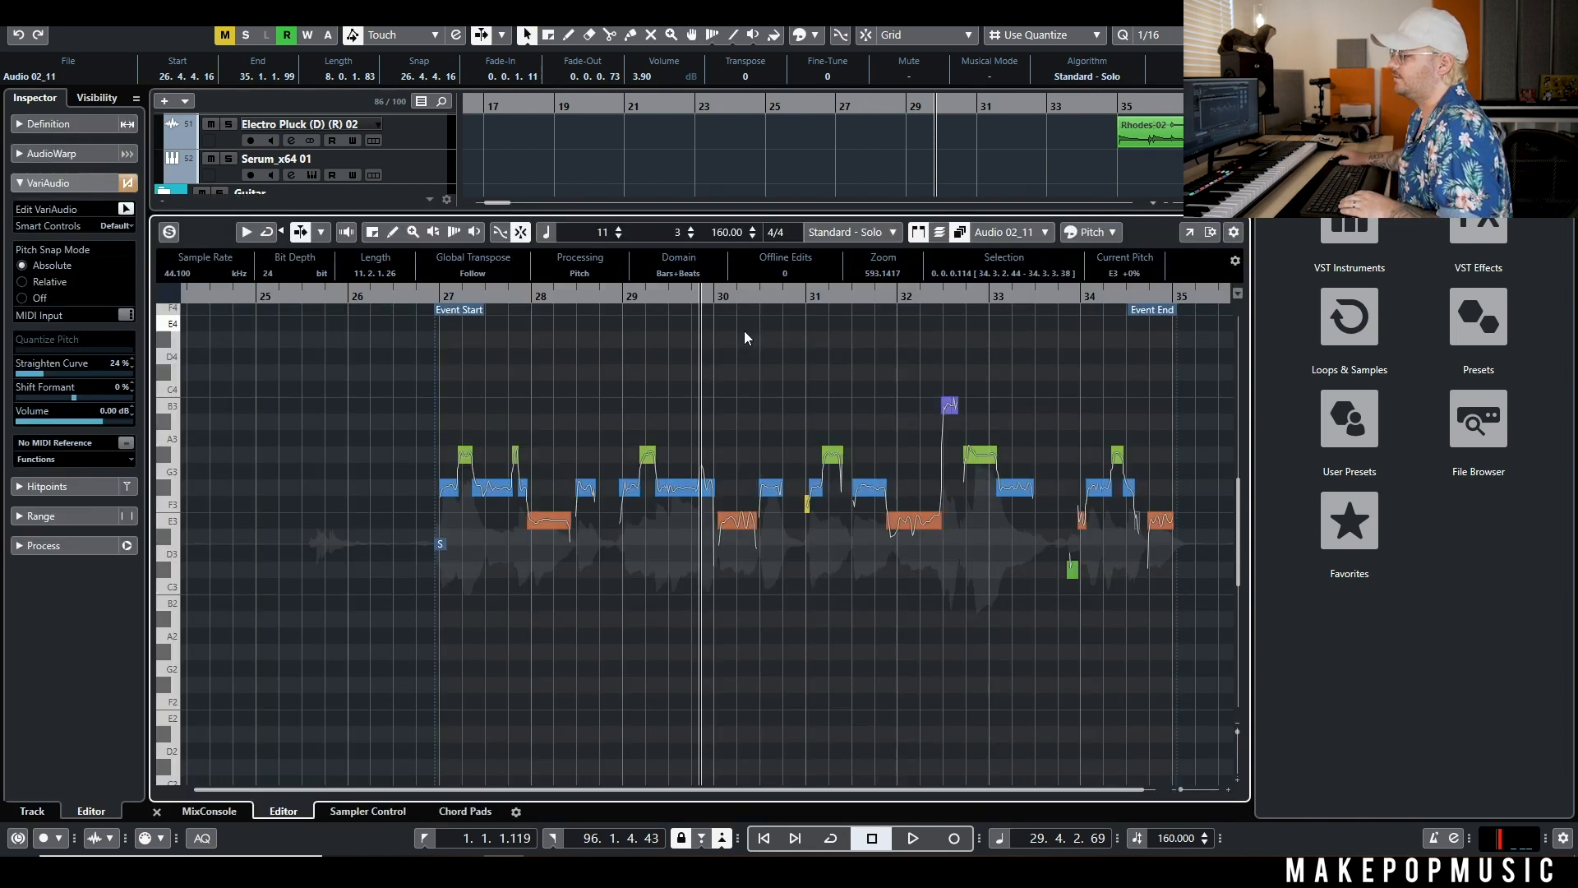
key("Return")
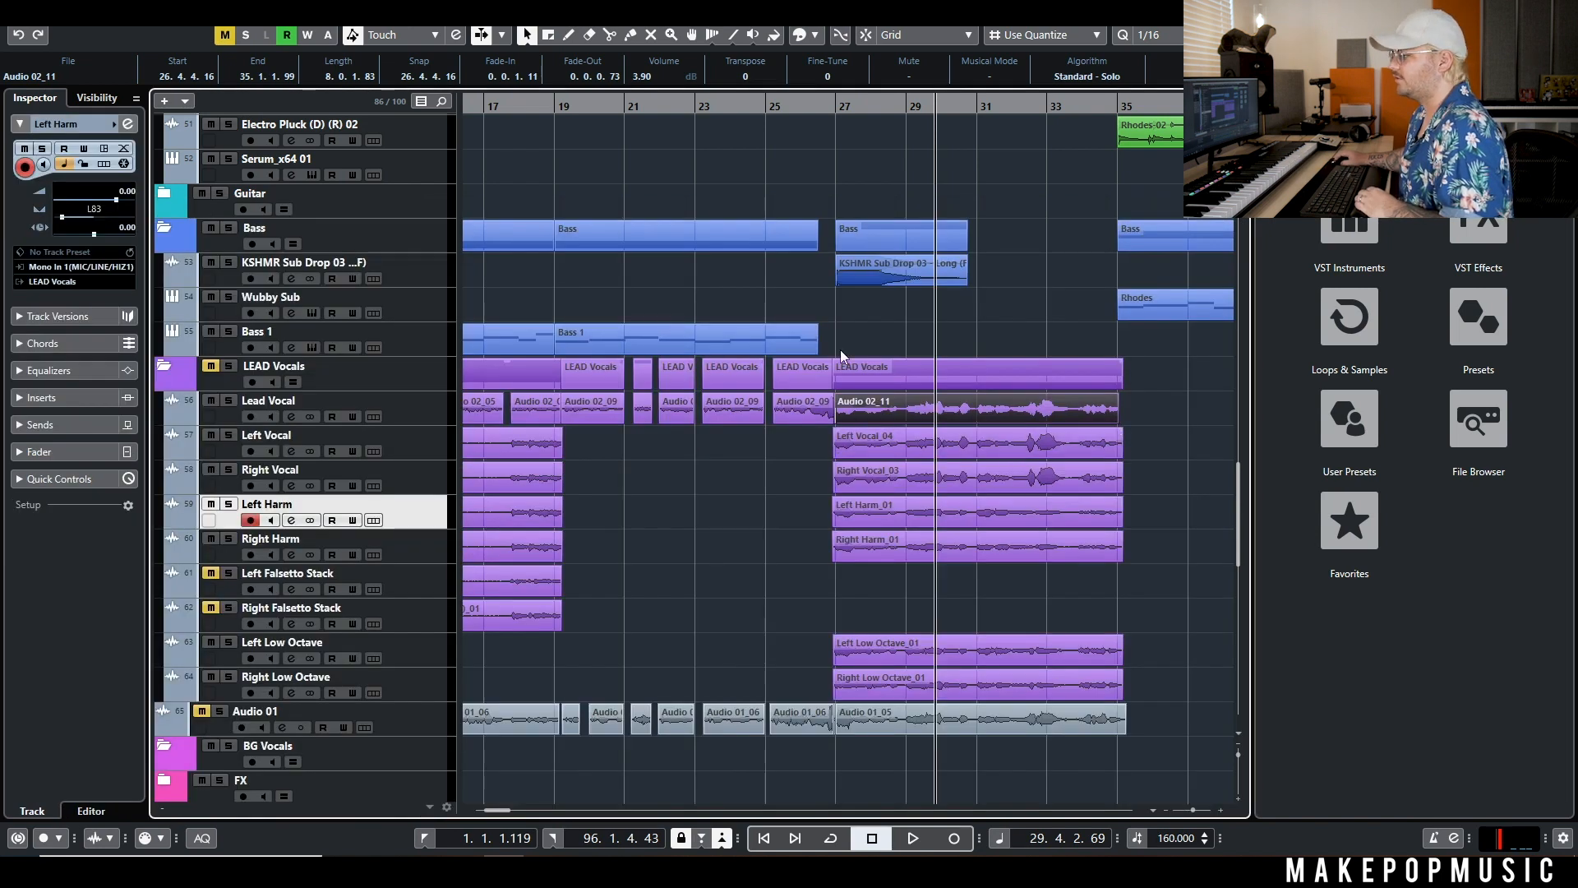
Open the Audio Alignment Panel and add the lead vocal clip Audio 02_11 as the reference, bouncing its real-time effects
left_click(141, 12)
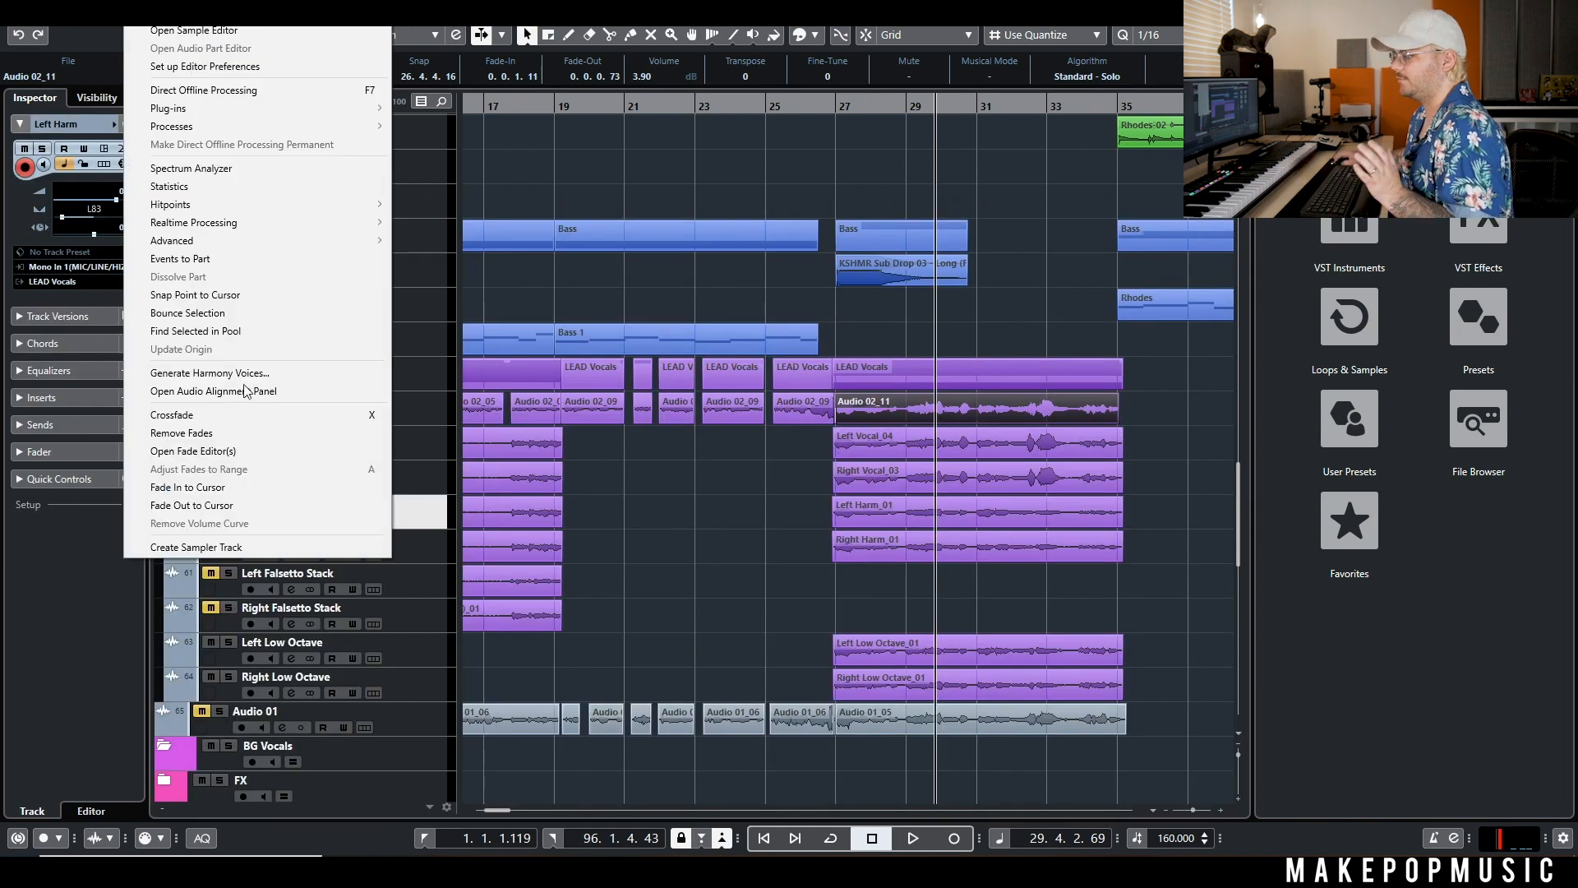
left_click(224, 392)
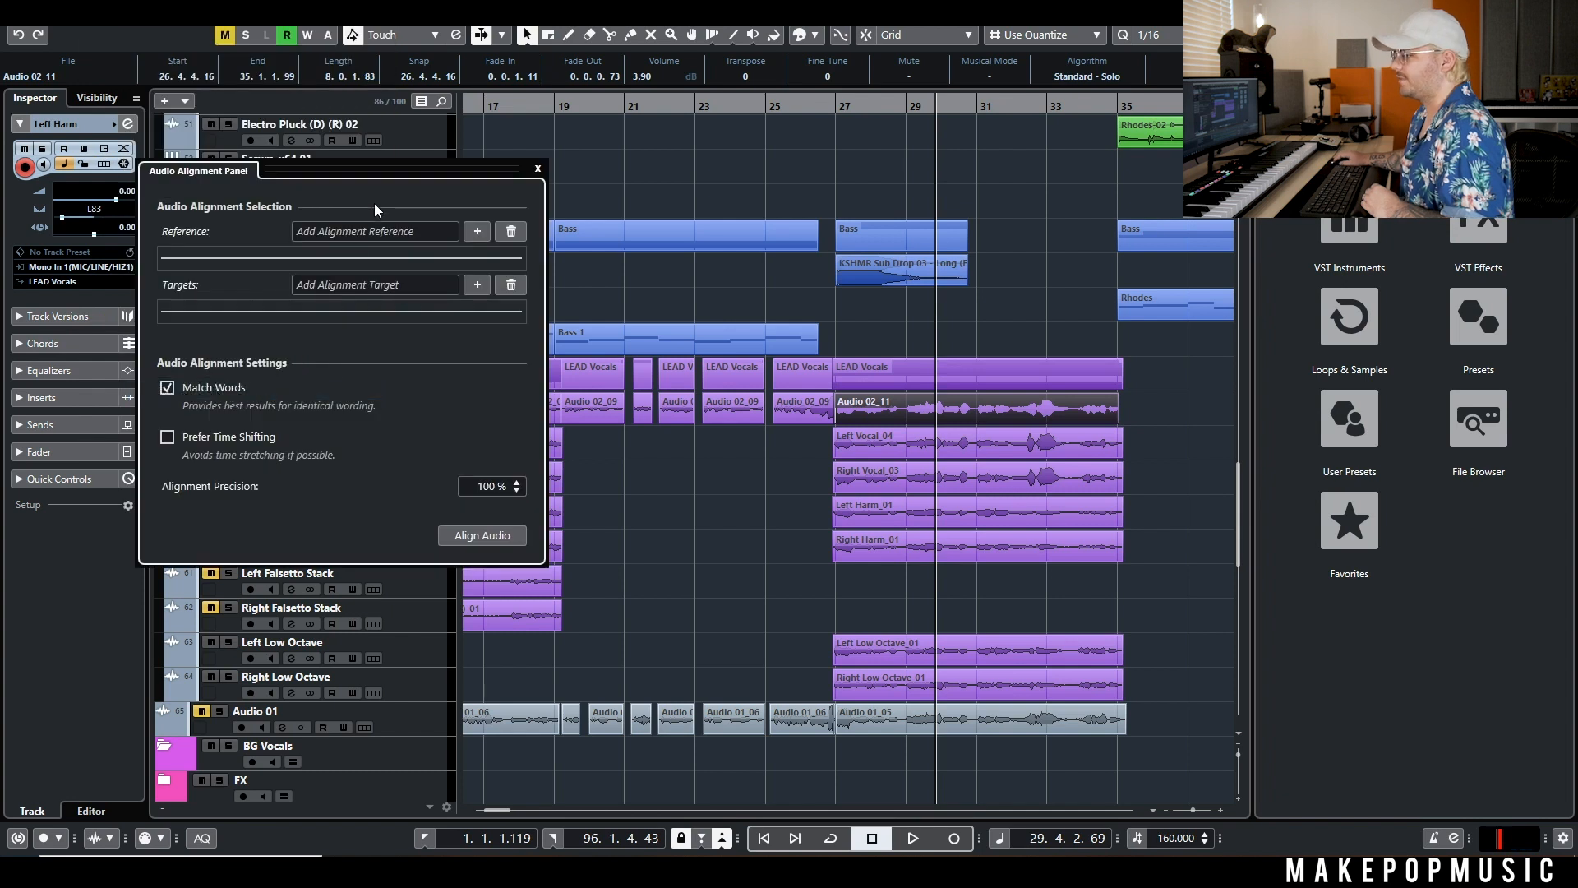
left_click(477, 231)
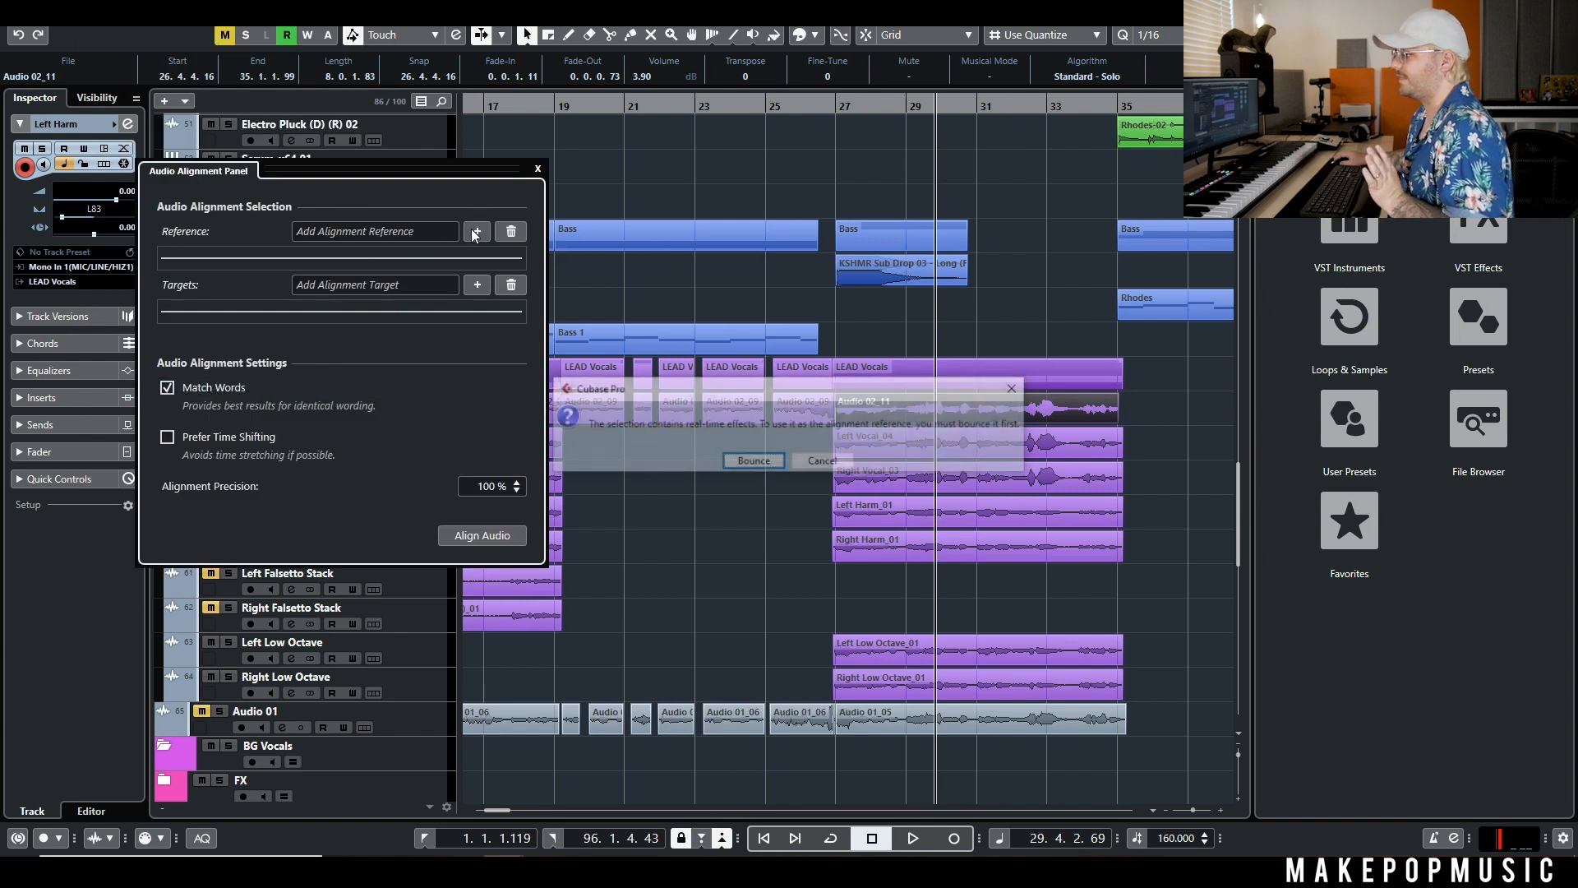
left_click(748, 460)
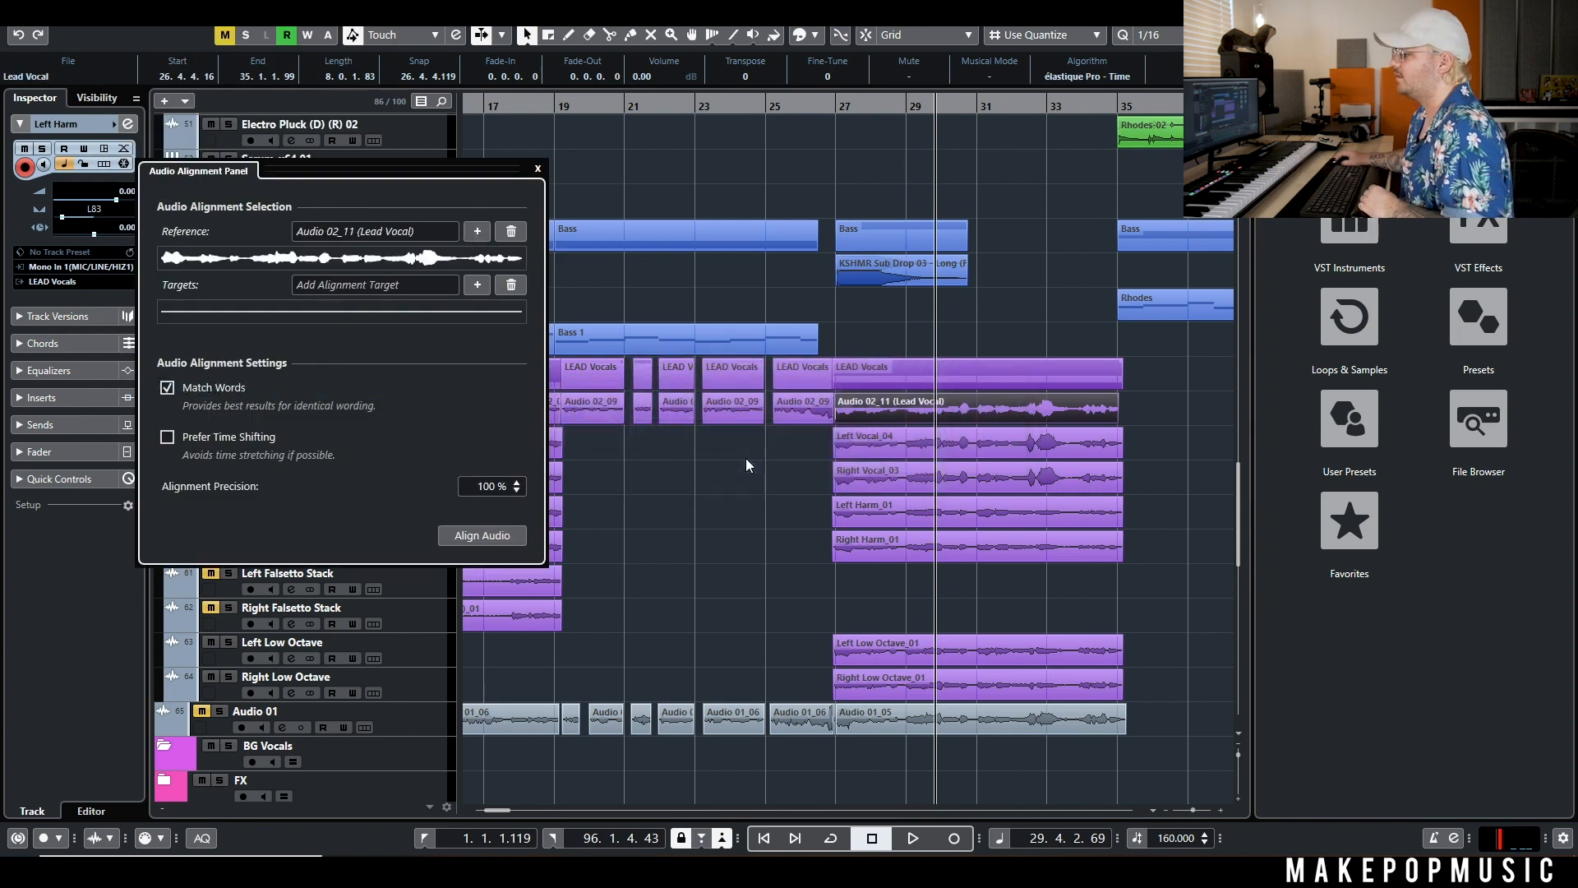
Add the Left Vocal_04 clip as the alignment target, bouncing its real-time effects, and align it to the lead vocal
left_click(881, 452)
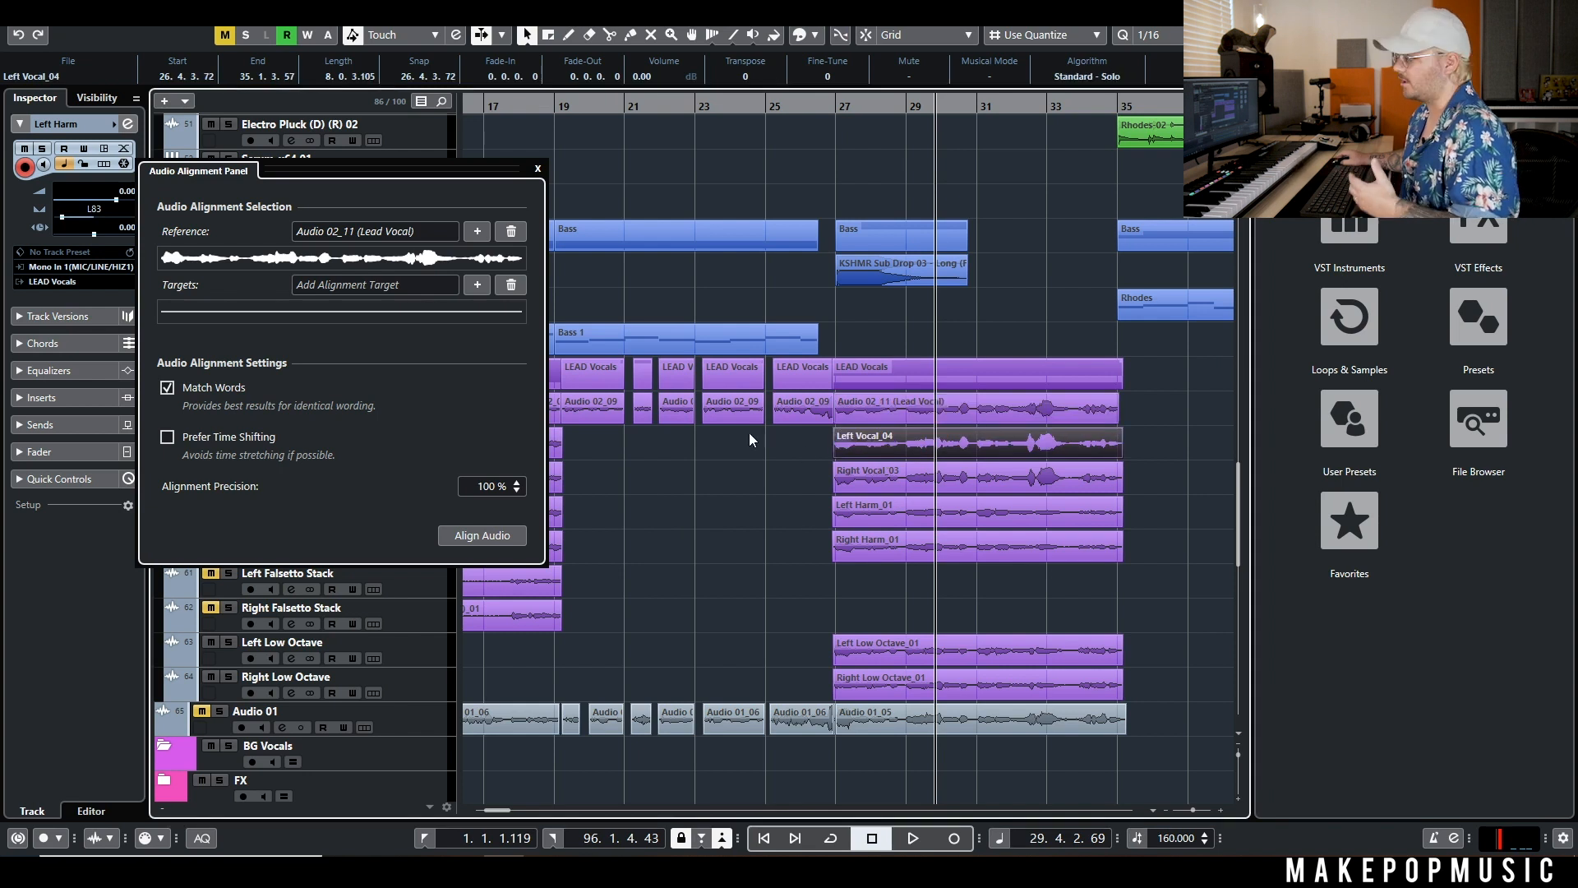
left_click(477, 285)
left_click(715, 462)
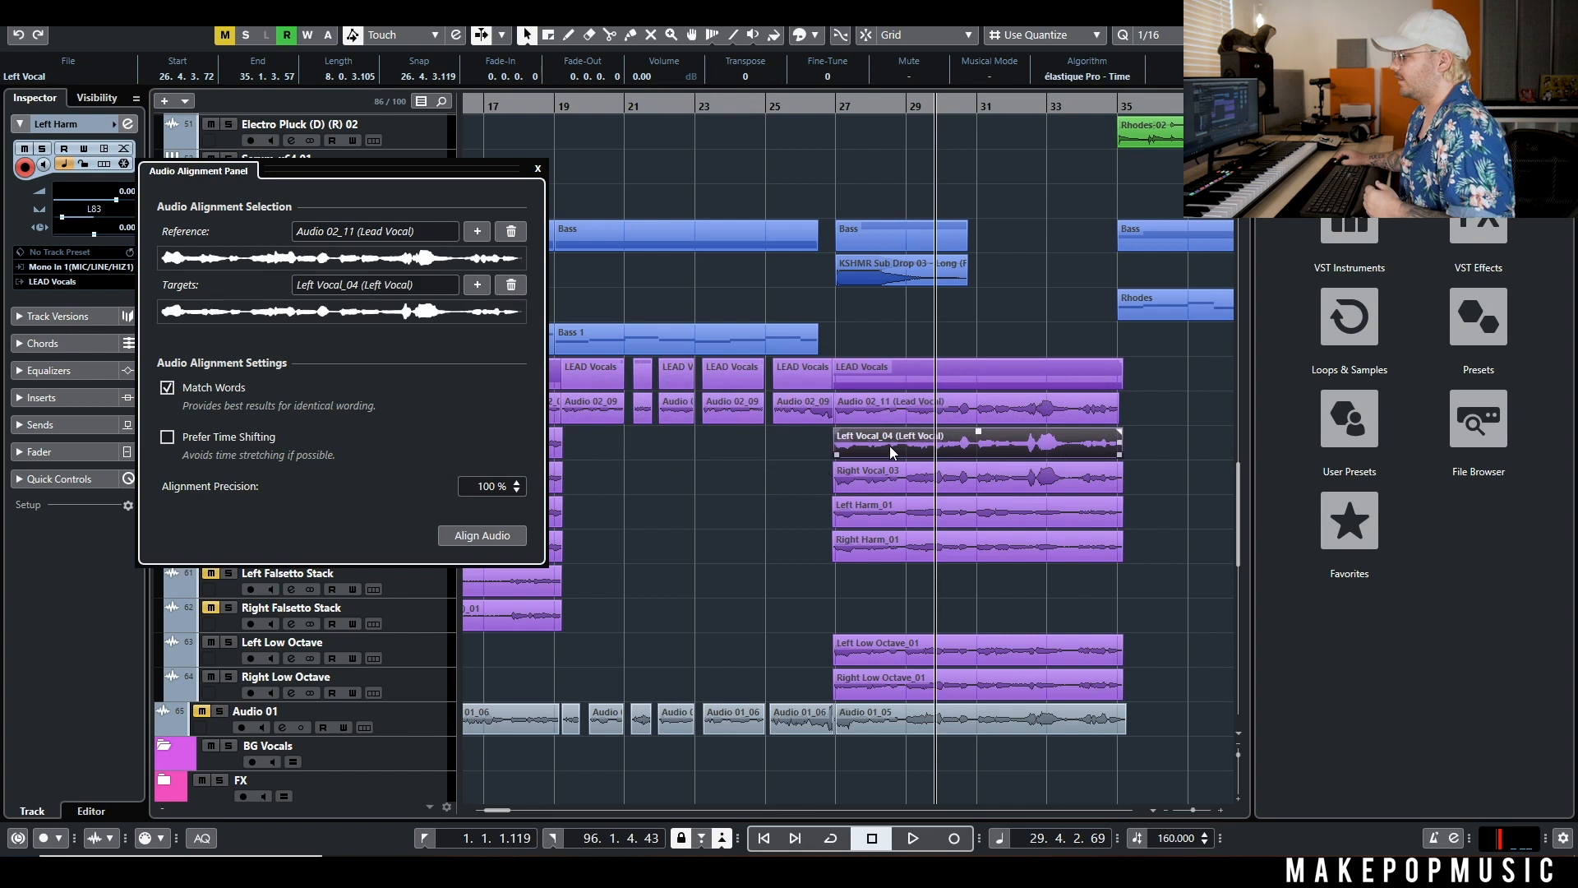
left_click(485, 534)
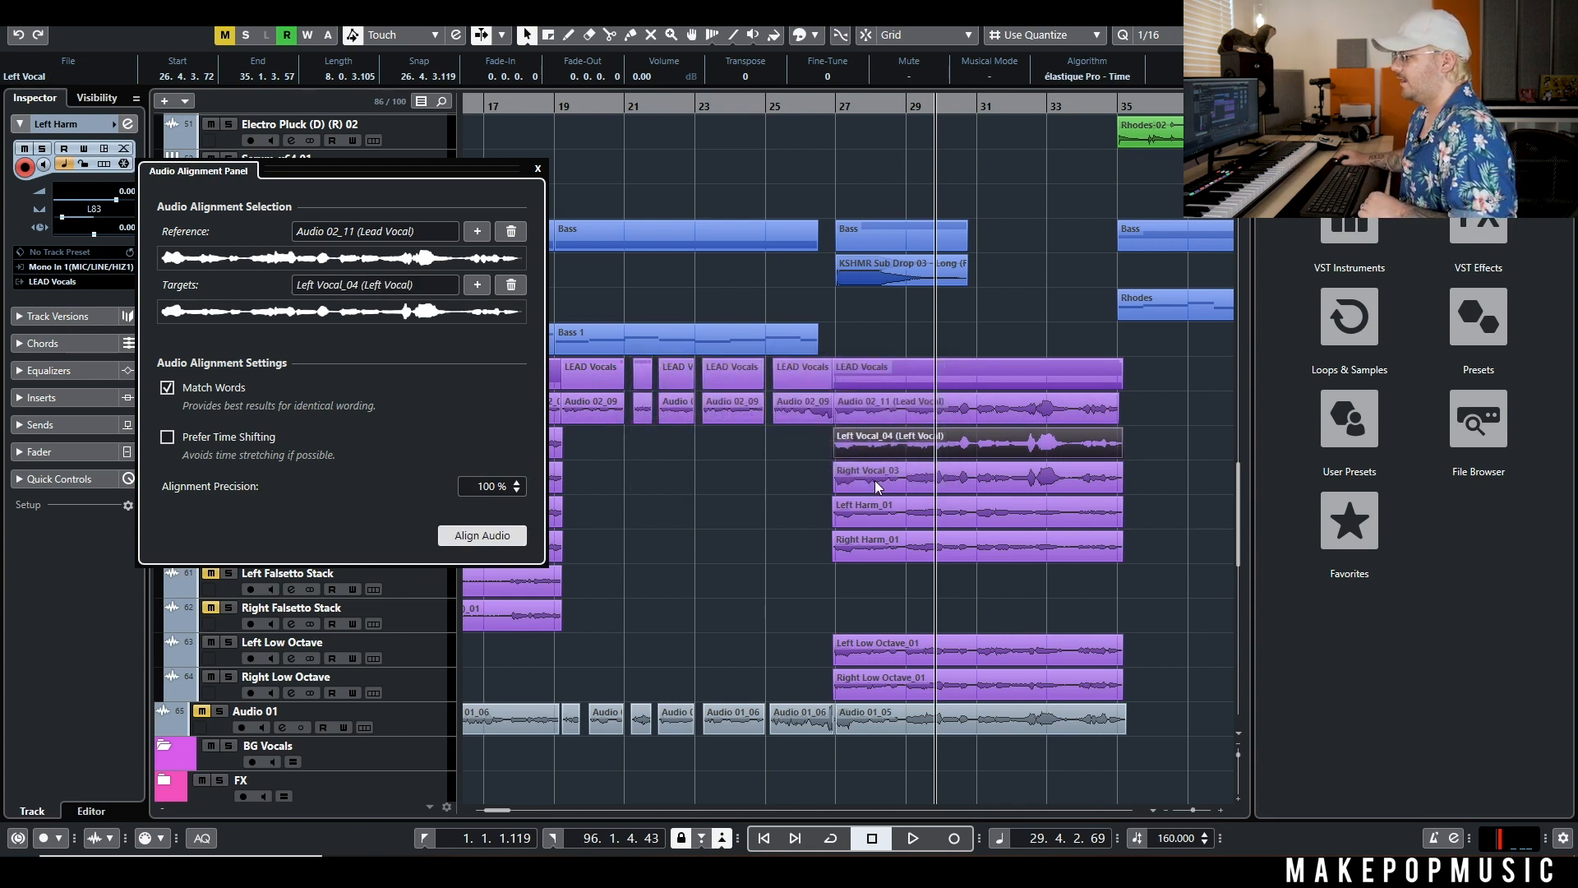
Replace the alignment target with the Right Vocal_03 clip, bouncing its effects, and align it to the lead vocal
left_click(874, 482)
left_click(477, 285)
key("Return")
left_click(481, 535)
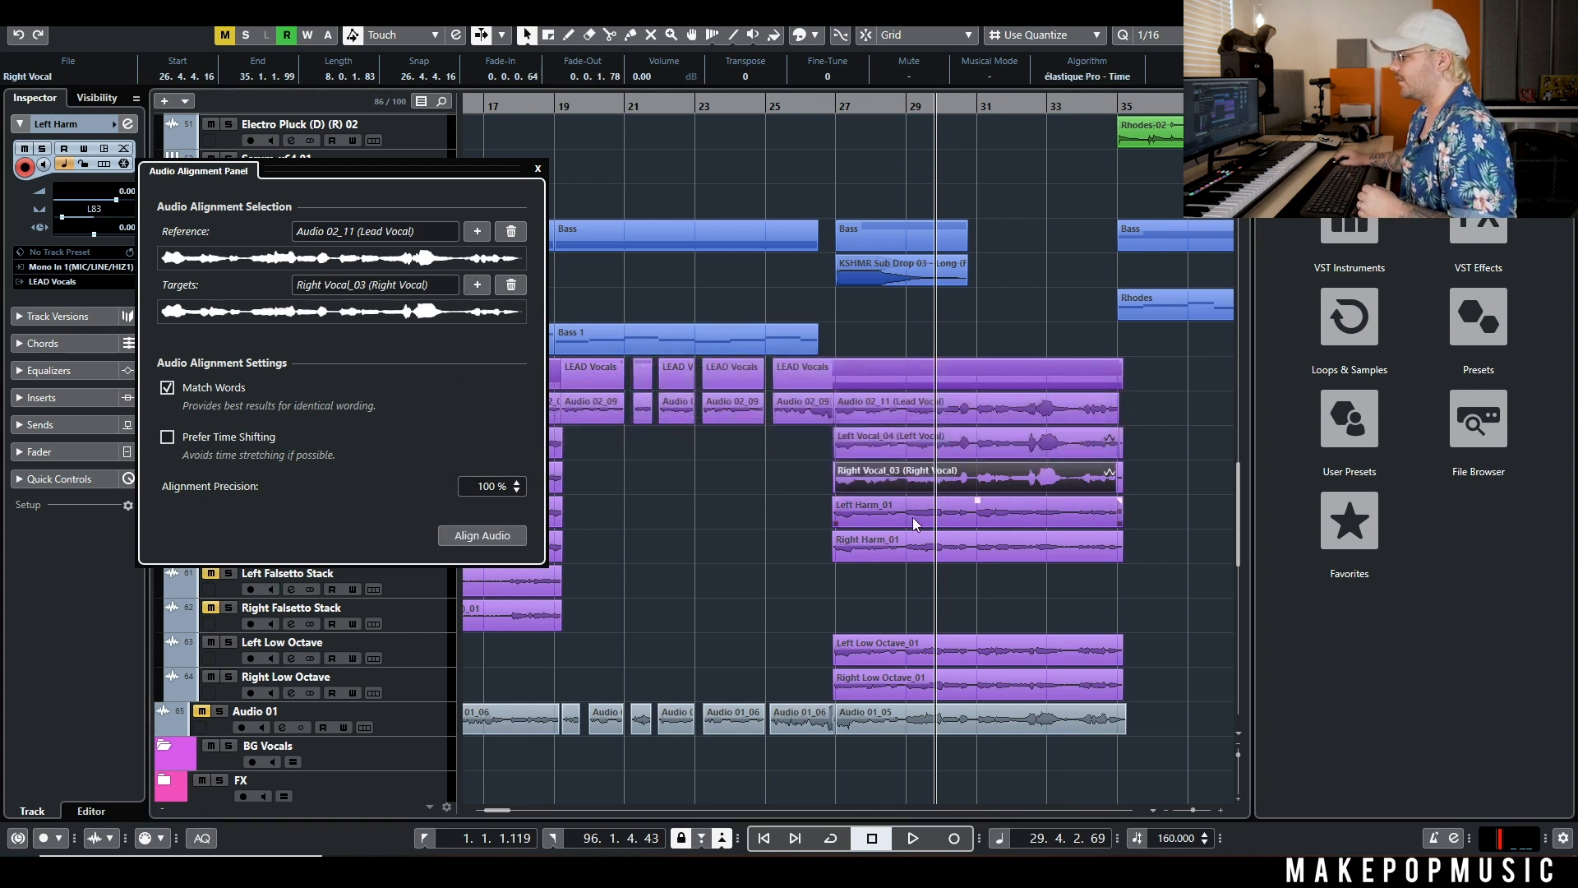
Set the Left Harm_01 clip as the alignment target with its effects bounced, and align it to the lead vocal
left_click(912, 517)
left_click(479, 285)
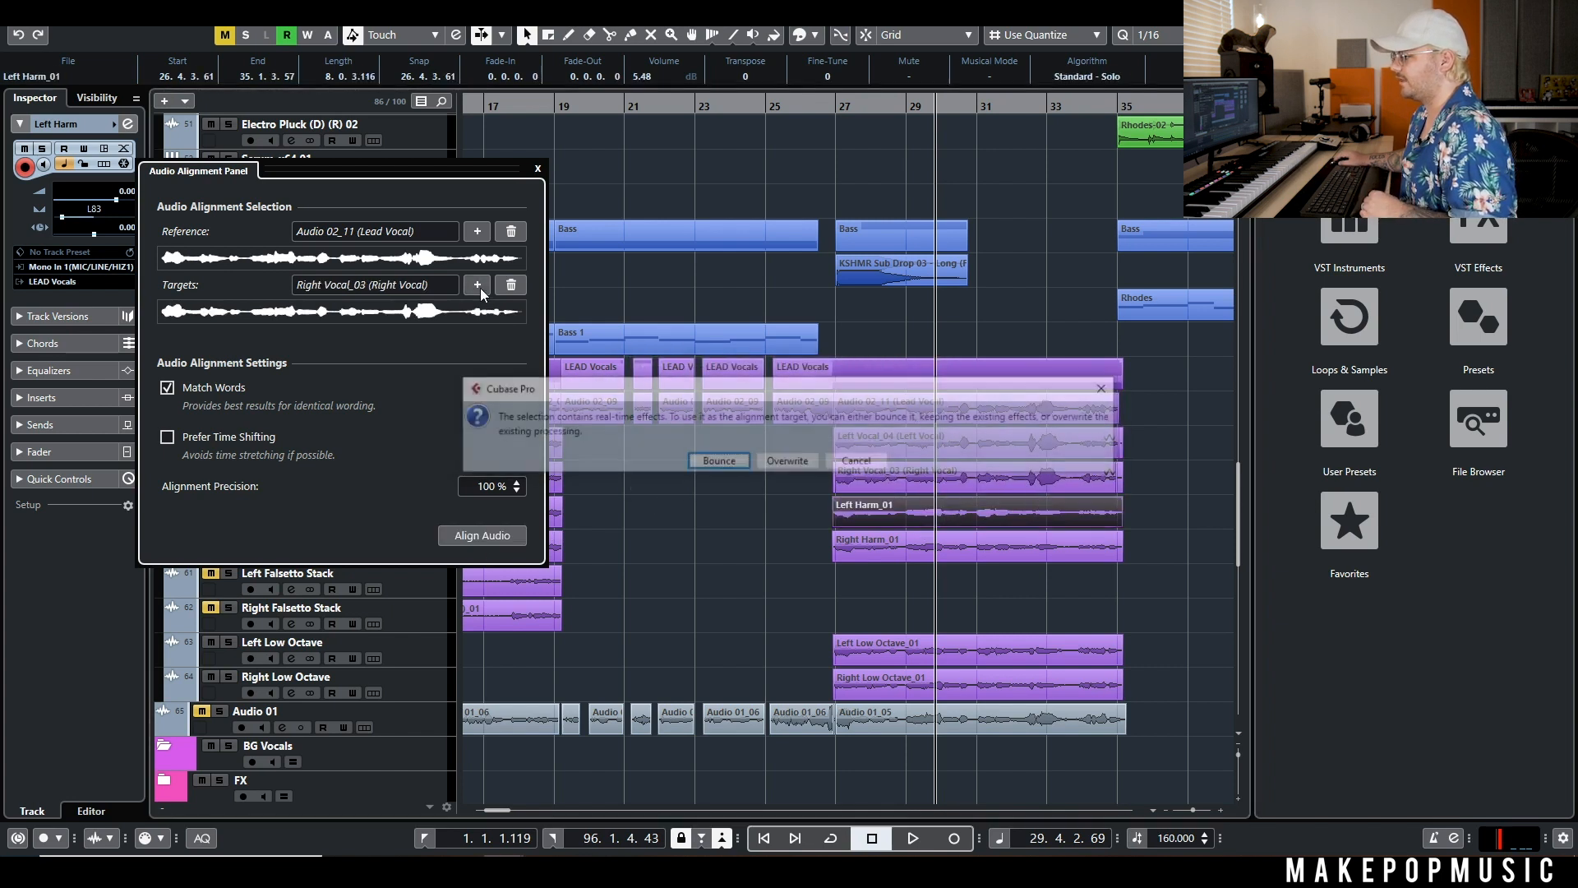
left_click(711, 463)
left_click(915, 559)
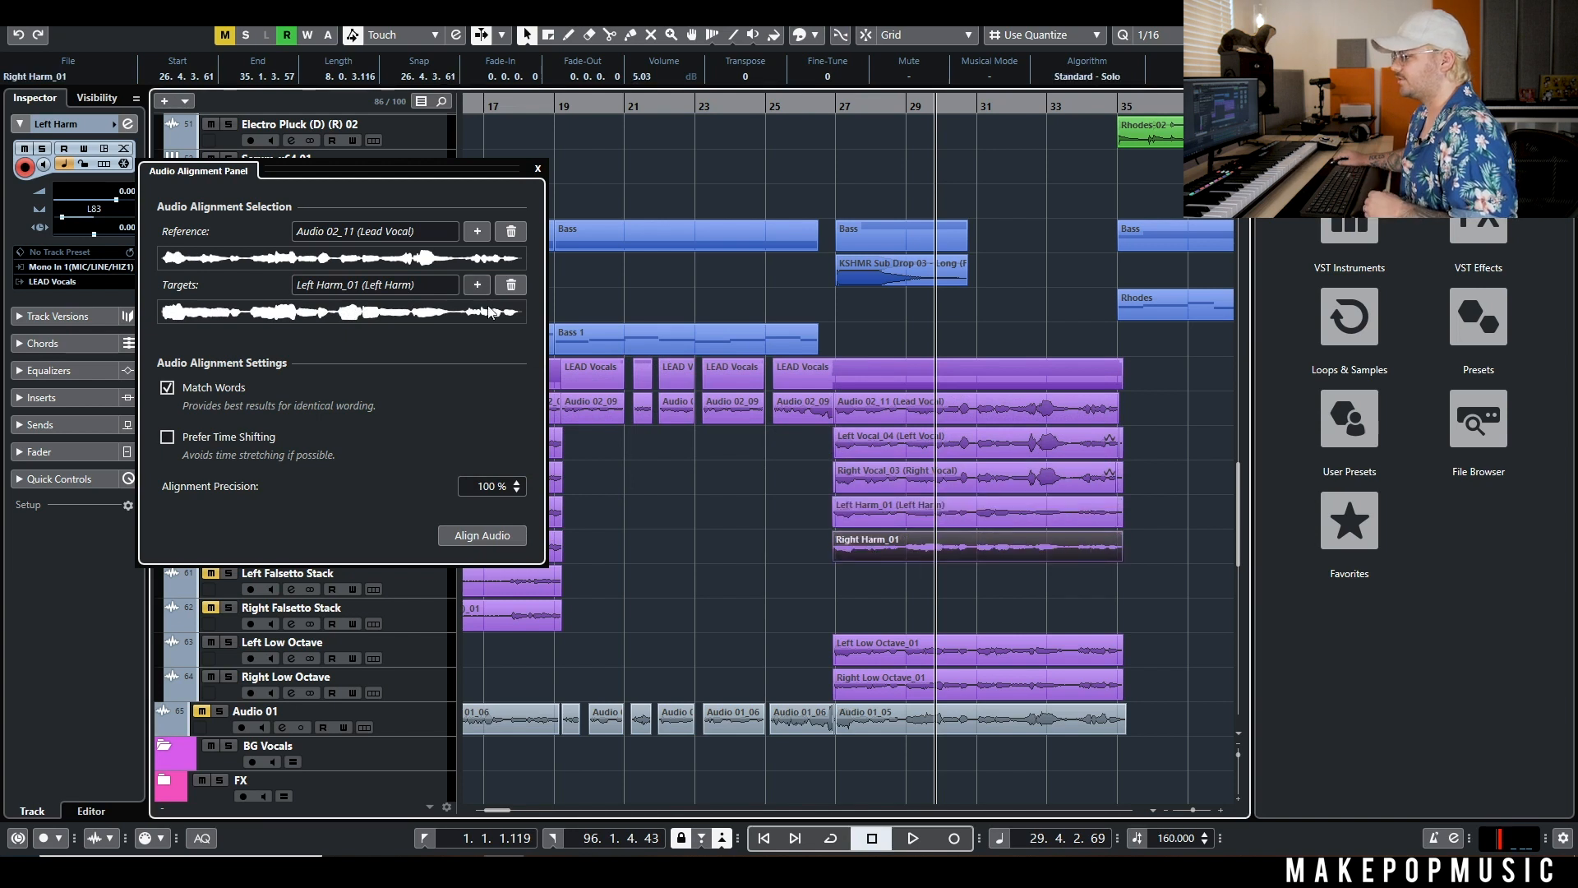
left_click(928, 518)
left_click(482, 535)
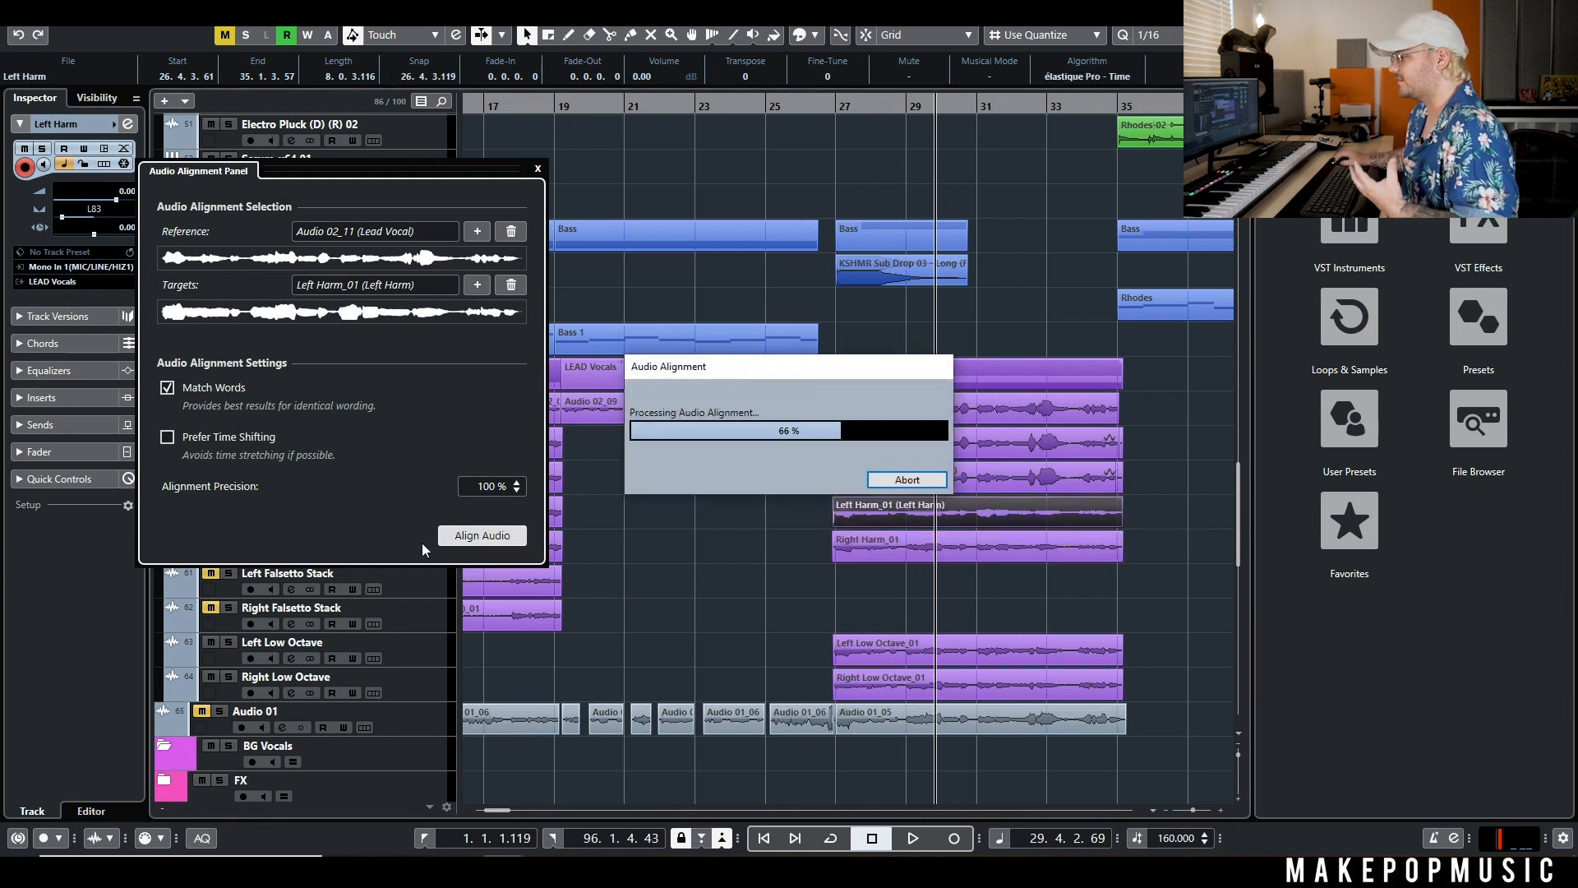
Bounce the Right Harm_01 clip's real-time effects as the alignment target and align it to the lead vocal
left_click(899, 547)
left_click(476, 285)
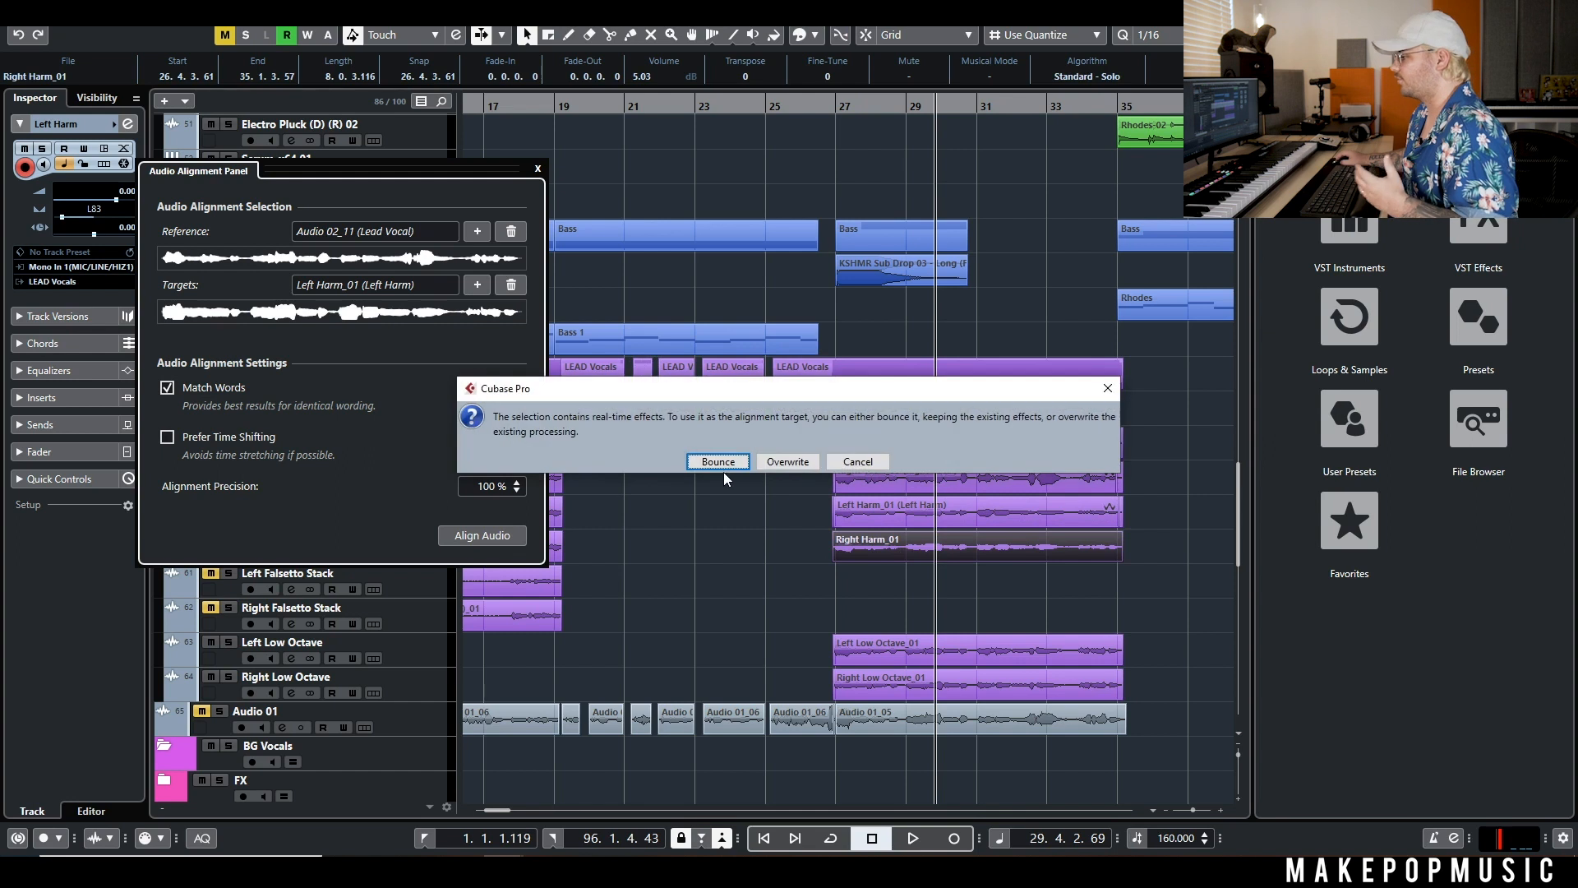
left_click(692, 469)
left_click(467, 538)
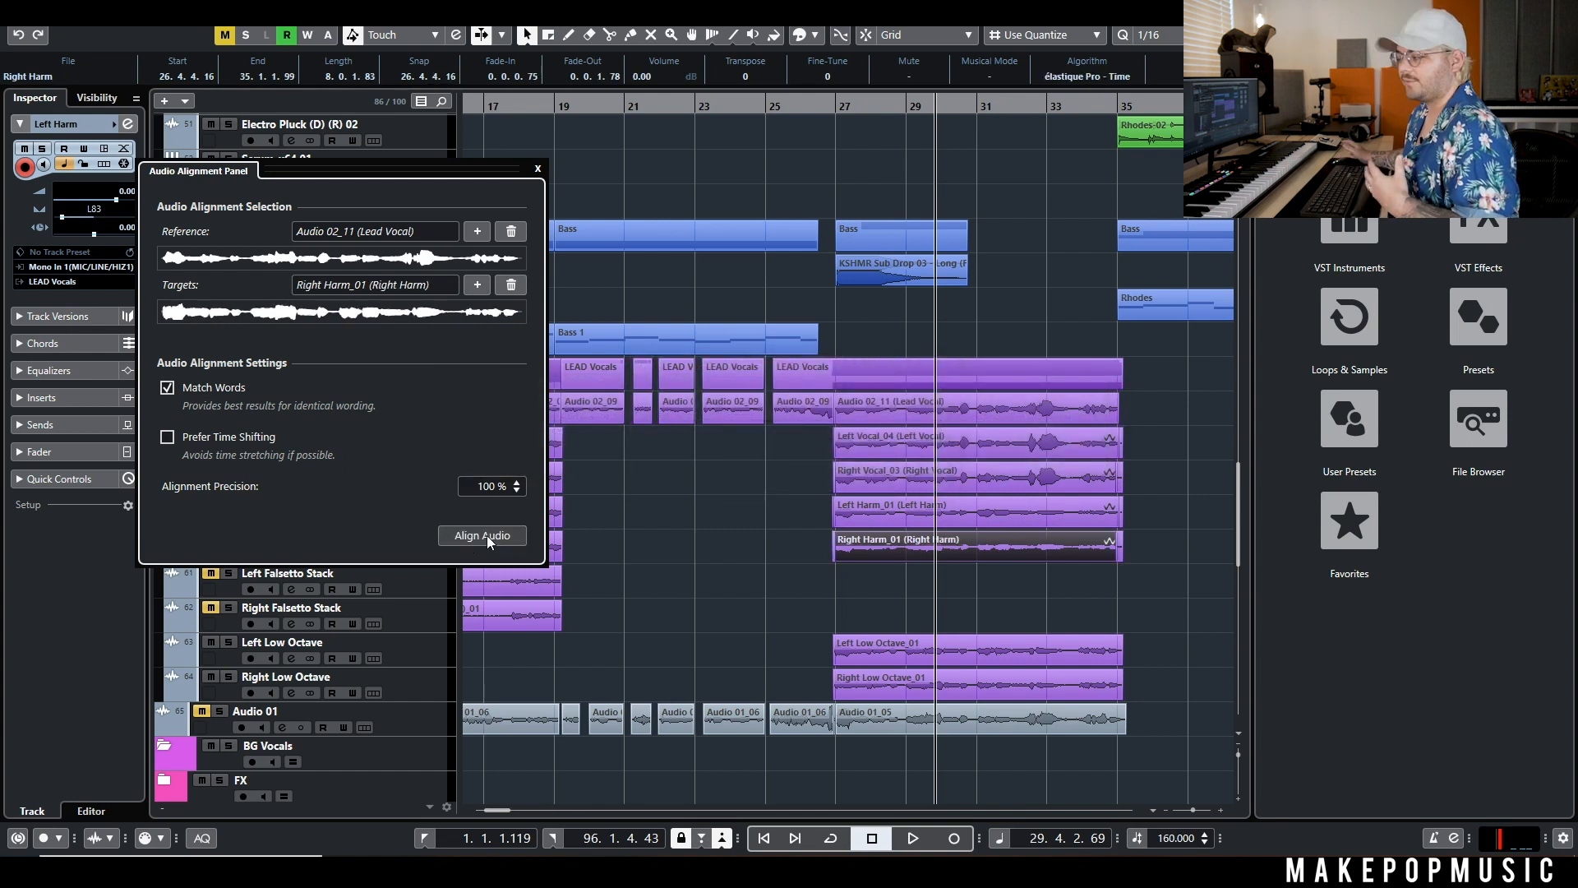
Make the bounced Left Low Octave_01 clip the alignment target and align it to the lead vocal
left_click(839, 649)
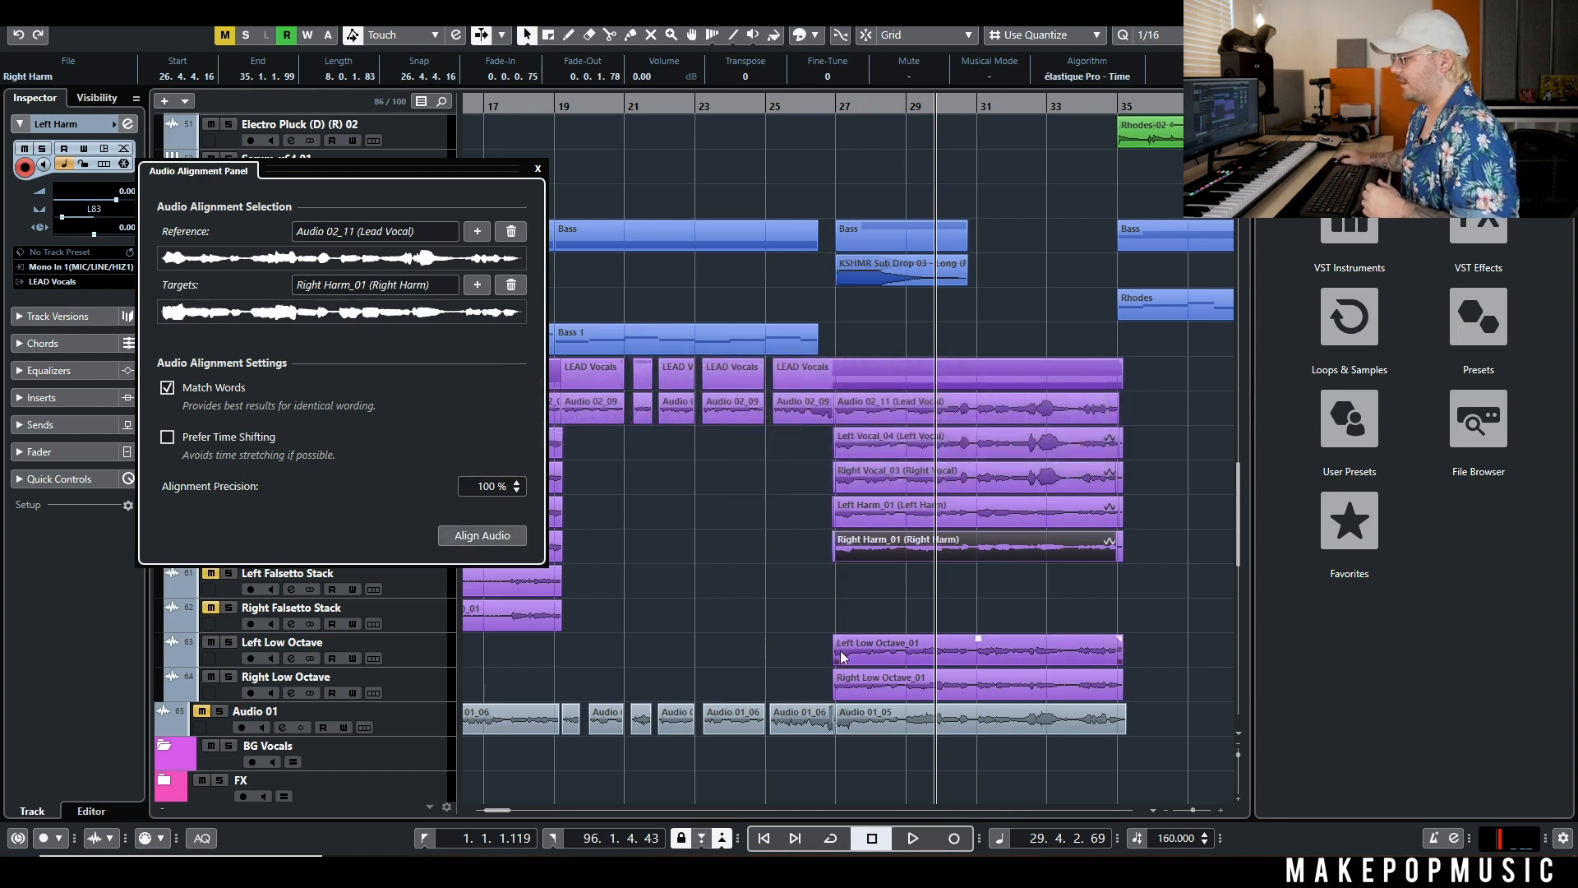
left_click(477, 284)
left_click(732, 470)
left_click(498, 543)
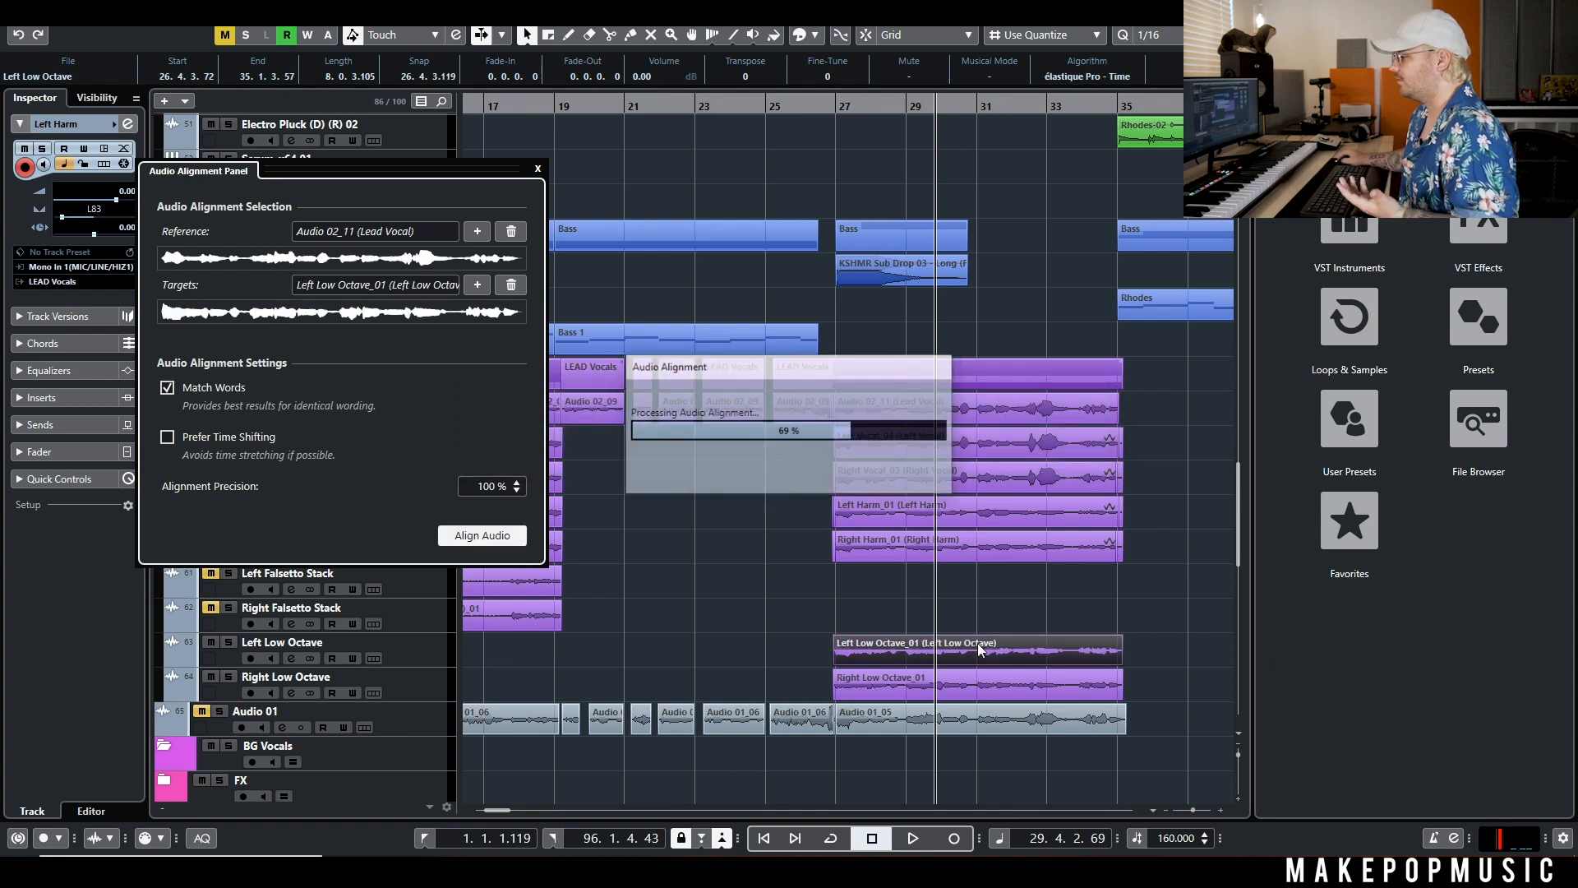
Align the bounced Right Low Octave_01 clip to the lead vocal and close the Audio Alignment Panel
left_click(477, 284)
left_click(717, 456)
left_click(458, 542)
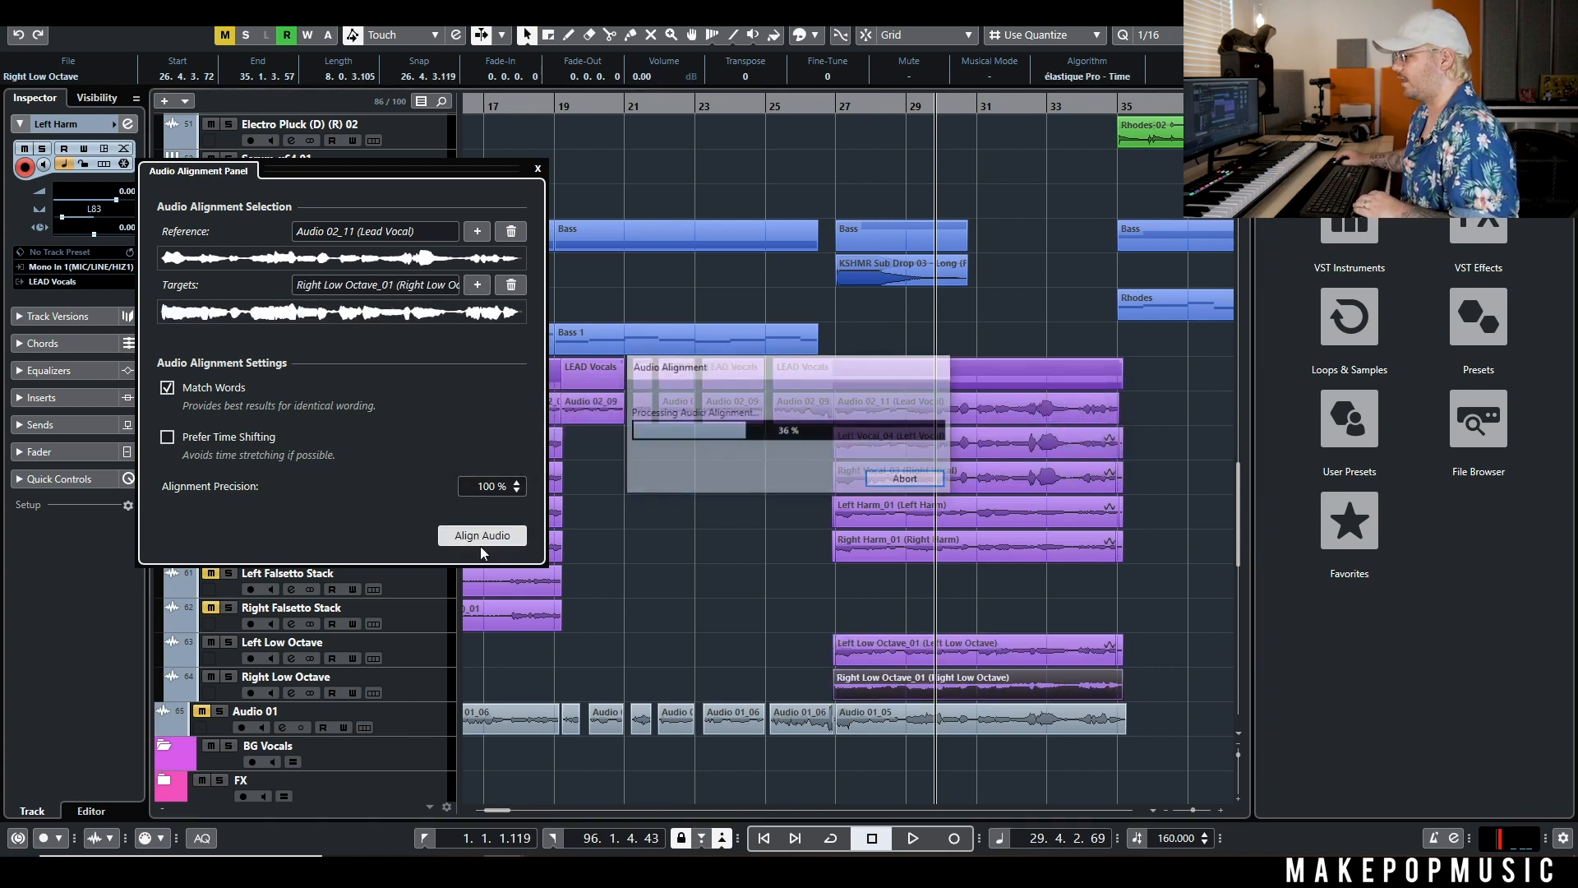
left_click(538, 170)
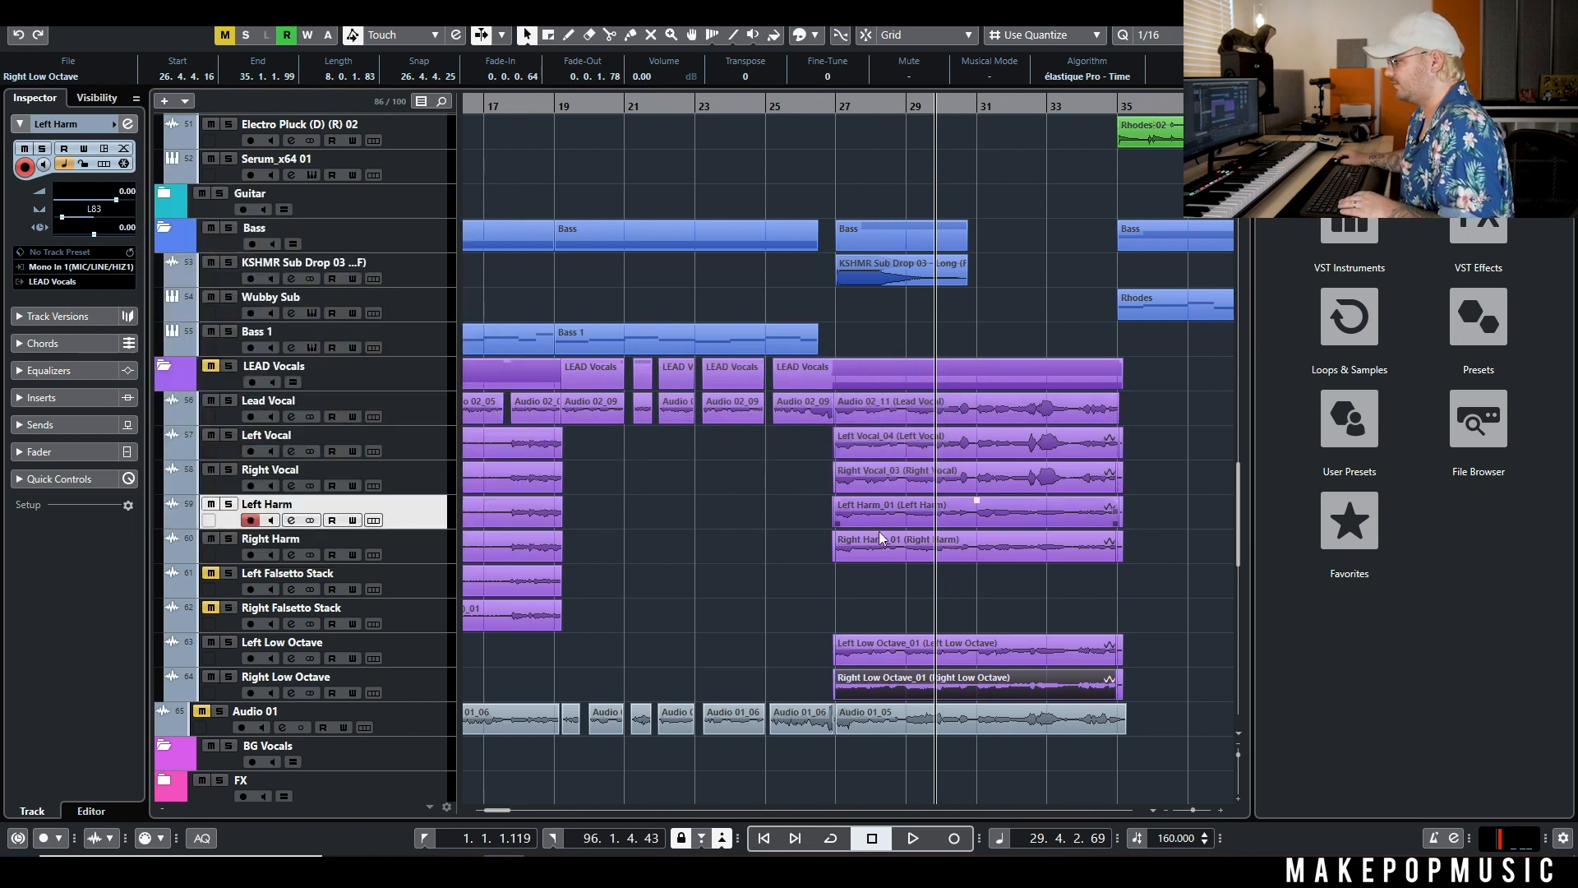
Trim the starts of the aligned double, harmony and low octave clips to a common start at 26.4.4.16
scroll(847, 606, "up", 6)
scroll(774, 446, "up", 5)
left_click(791, 450)
left_click_drag(784, 449, 846, 670)
left_click_drag(838, 469, 860, 657)
left_click_drag(861, 432, 873, 432)
scroll(912, 567, "right", 10)
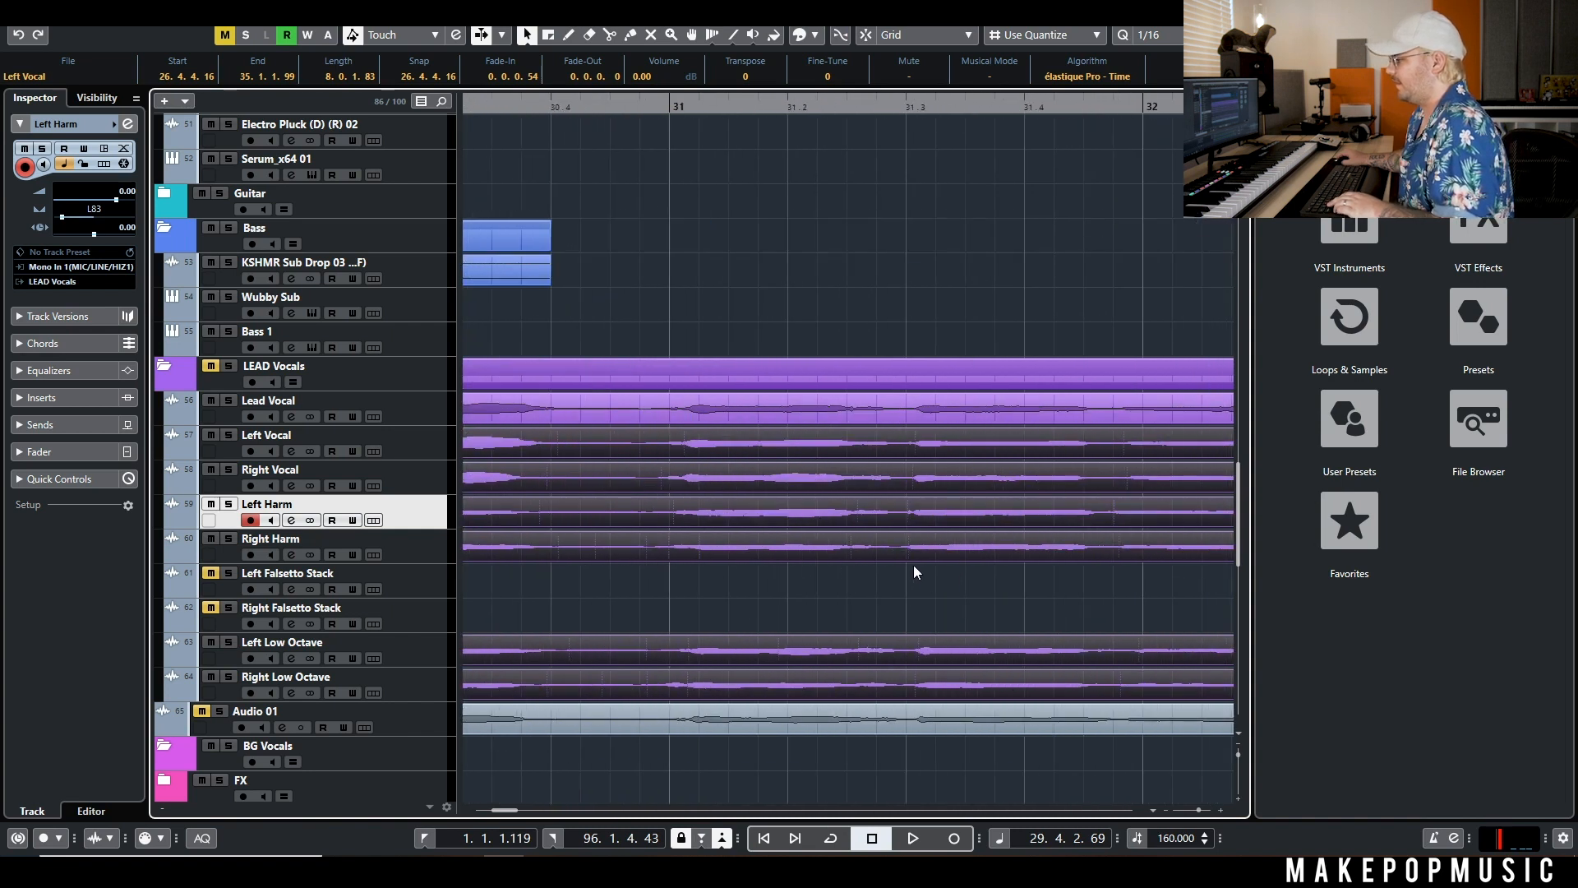
Trim the vocal stack's clip ends to 35.1.1.99 and give the lead vocal and Left Vocal clips short fade-outs
scroll(924, 552, "left", 2)
left_click_drag(1024, 440, 964, 677)
key("Delete")
left_click_drag(961, 412, 926, 680)
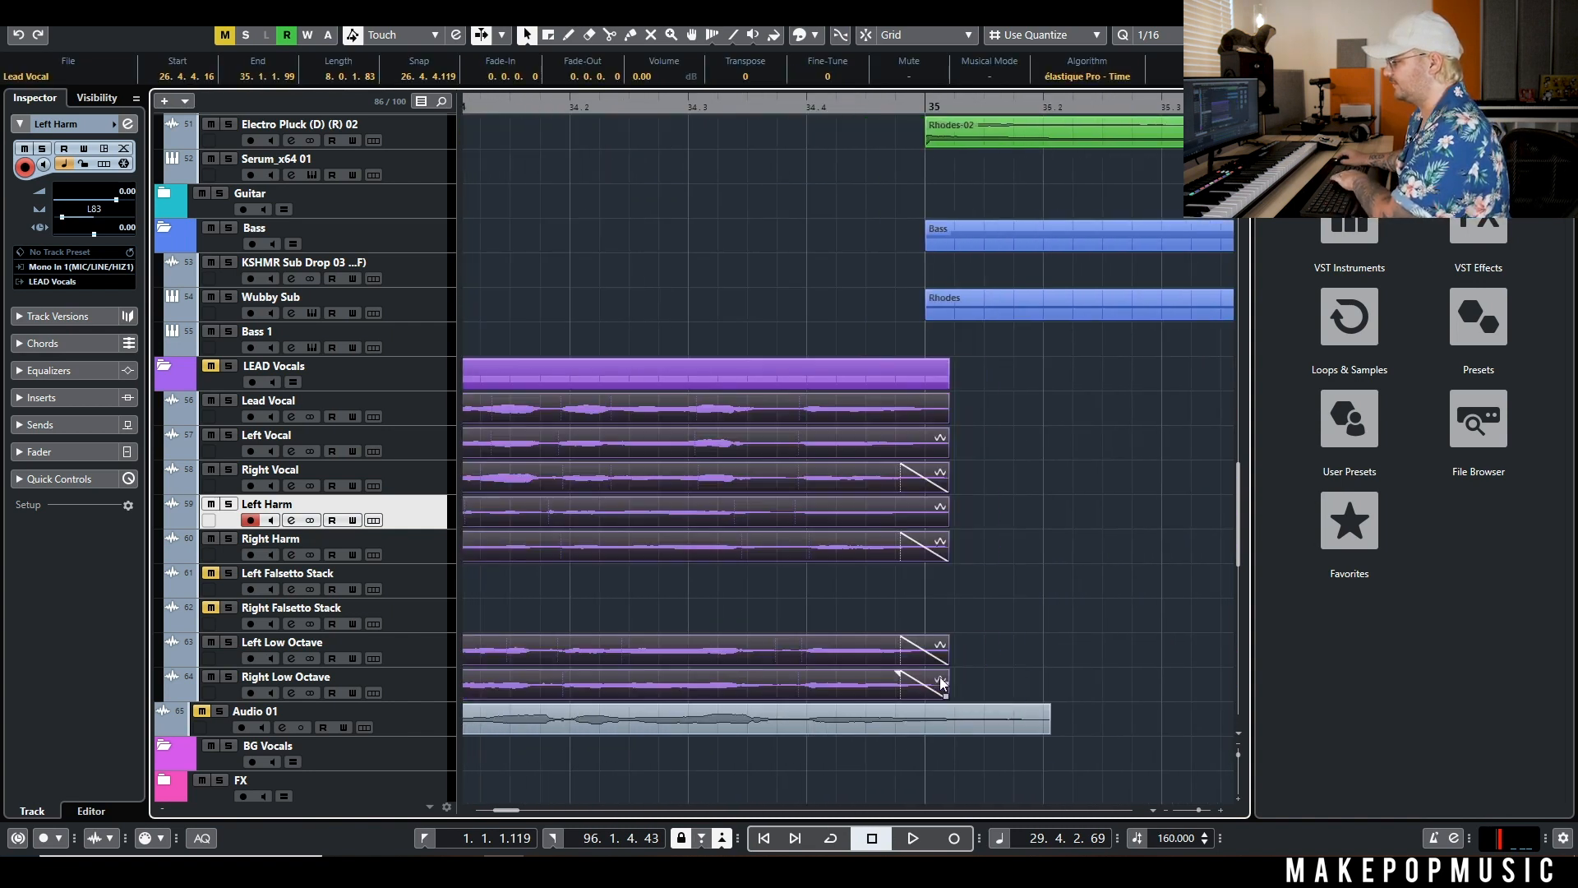
left_click_drag(961, 408, 923, 442)
key("g")
key("g")
key("g")
key("g")
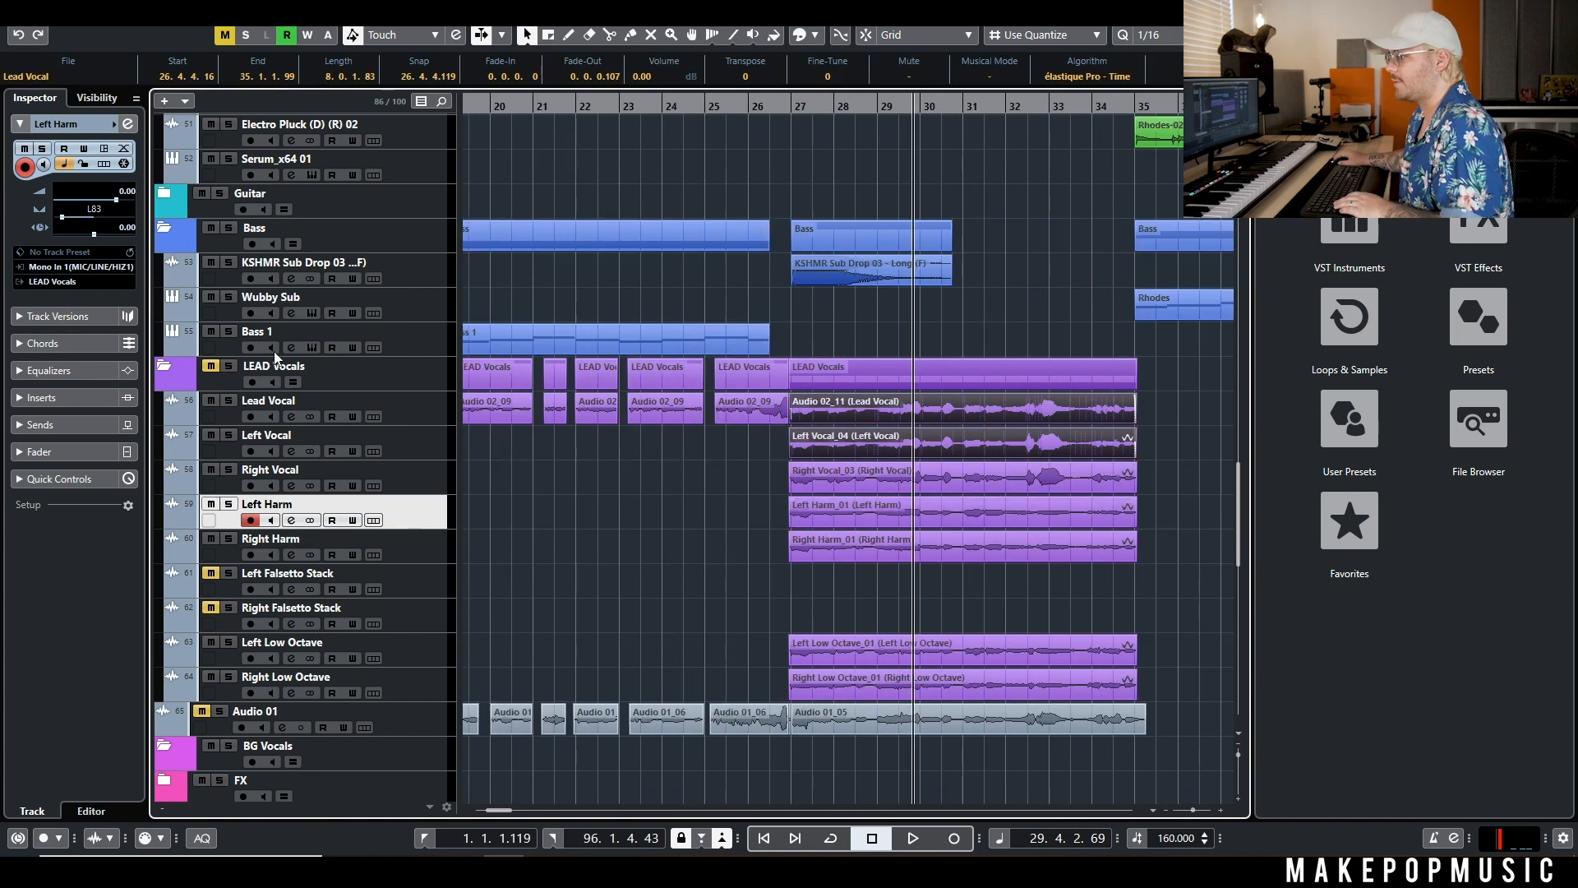
Solo the LEAD Vocals folder, play the aligned stack from just before bar 27 to bar 35, and clear the solo
left_click(229, 367)
left_click(781, 105)
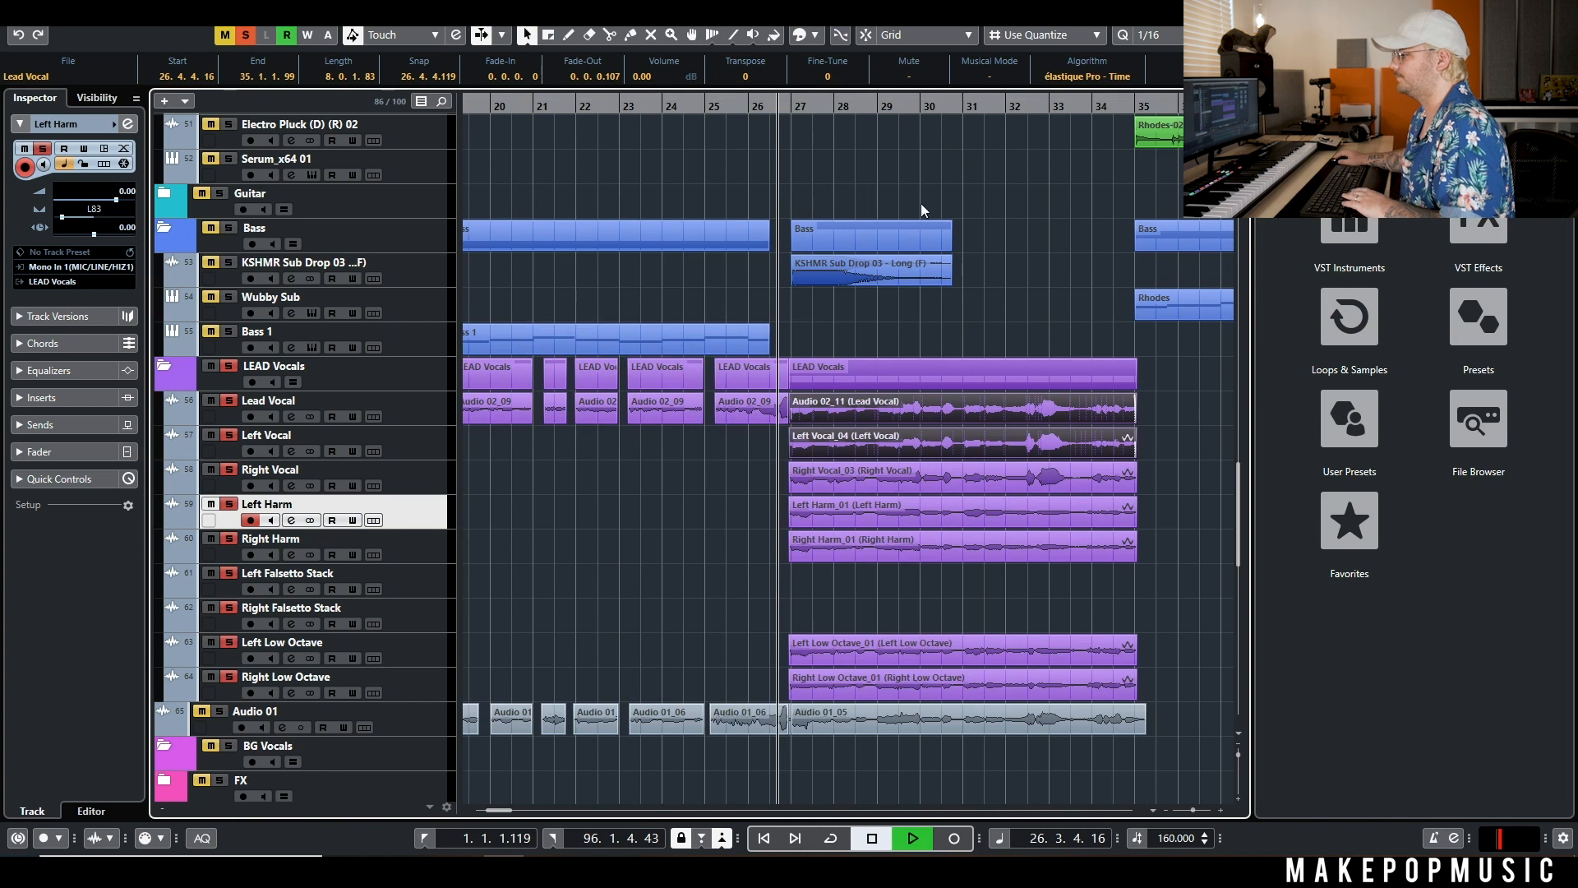
key("space")
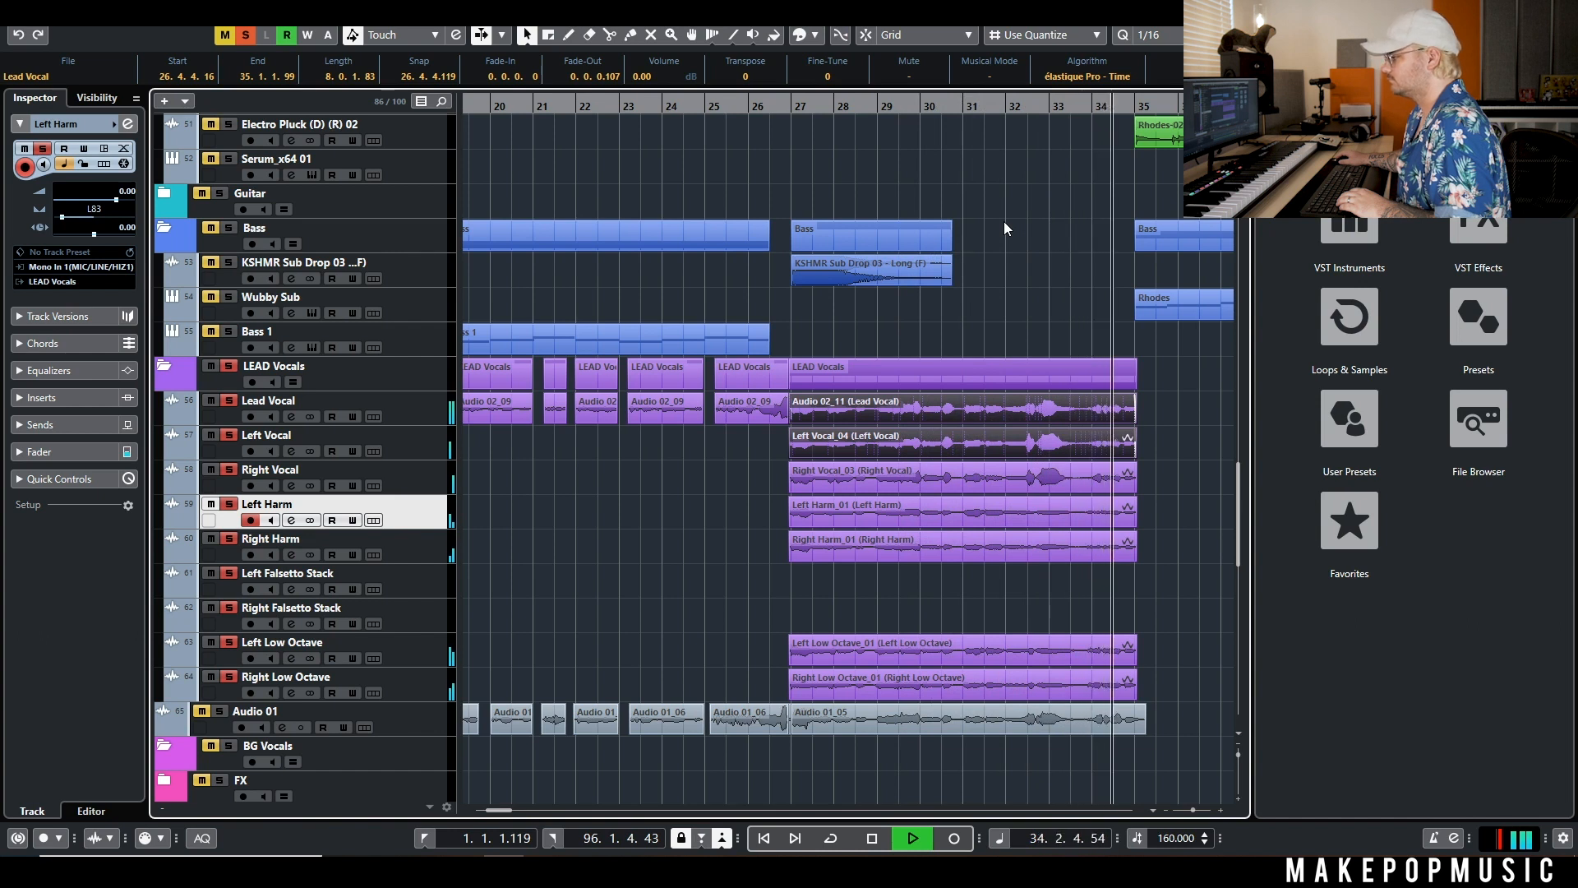
key("space")
left_click(816, 321)
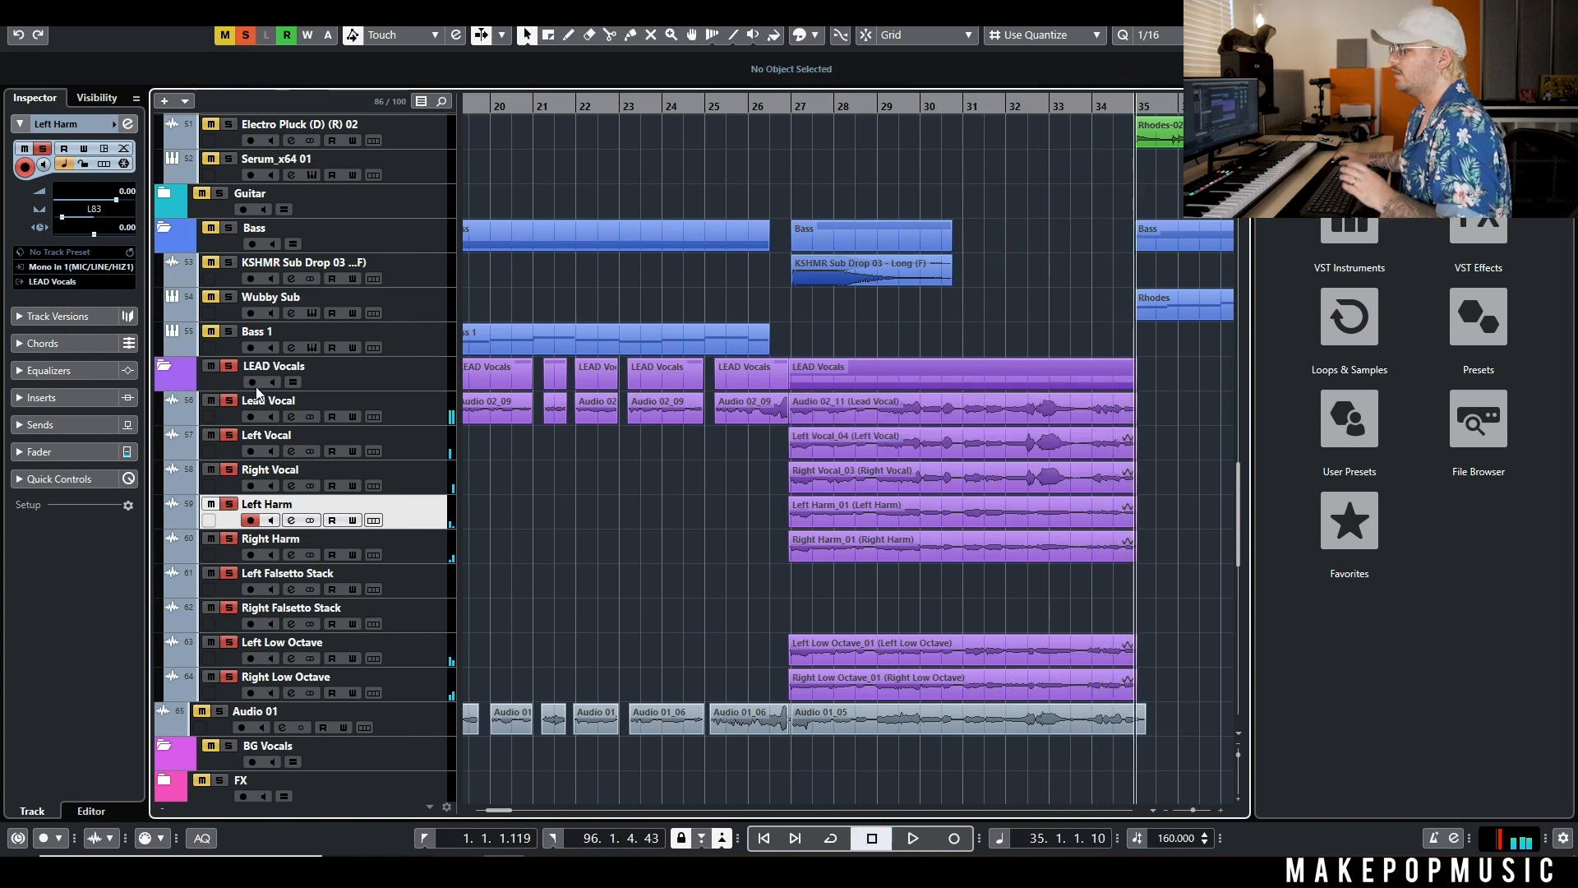
left_click(230, 368)
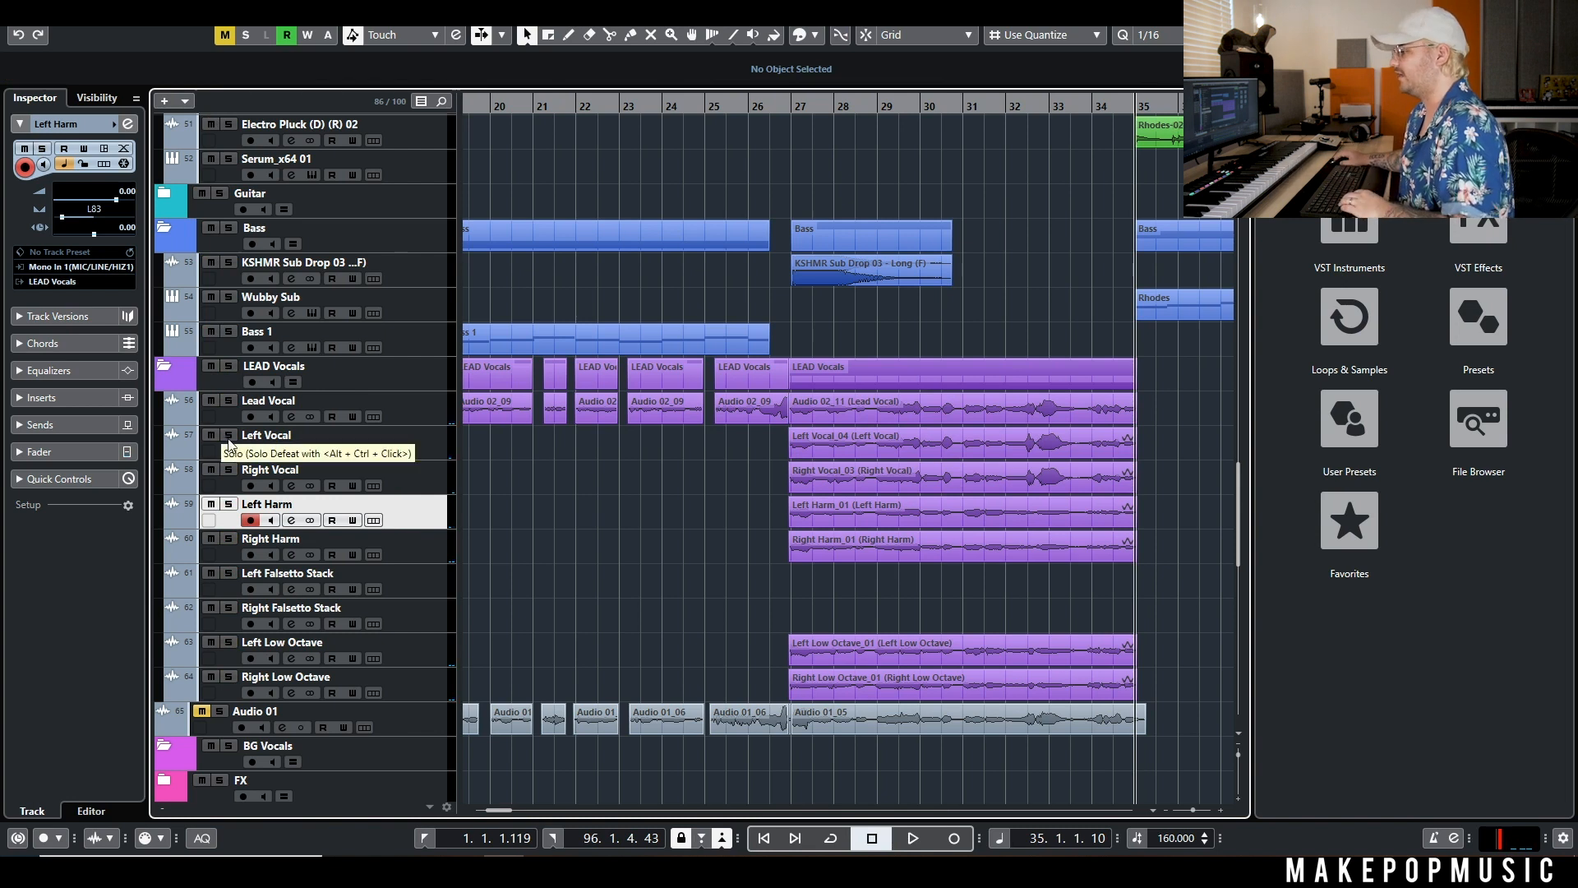
View the Lead Vocal channel settings, close them, and place the playhead just before bar 27
left_click(292, 418)
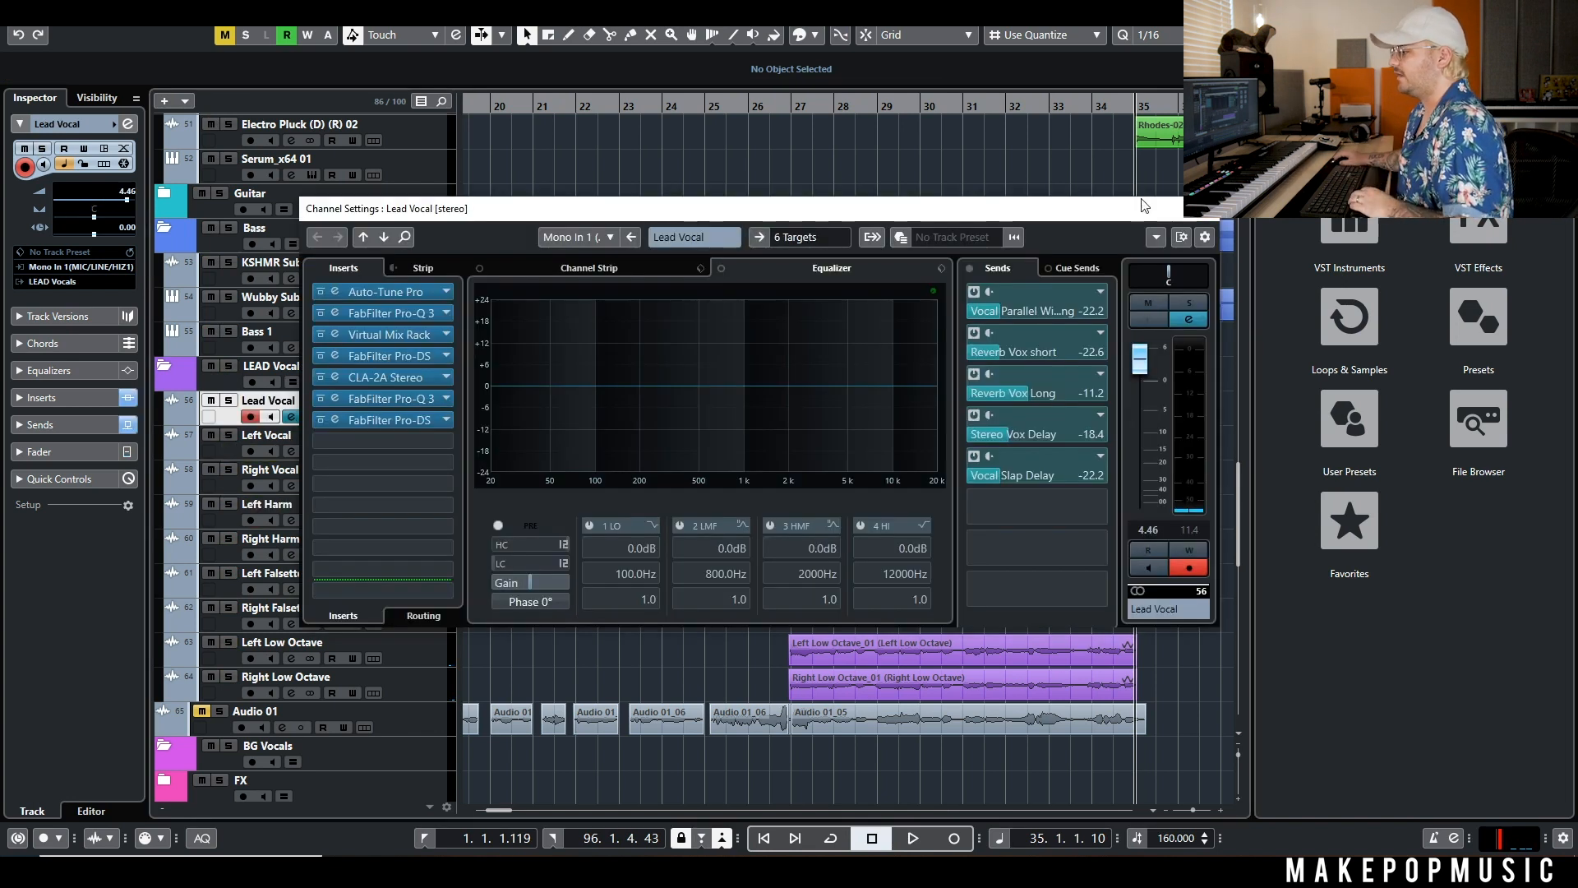
left_click(1202, 209)
left_click(790, 104)
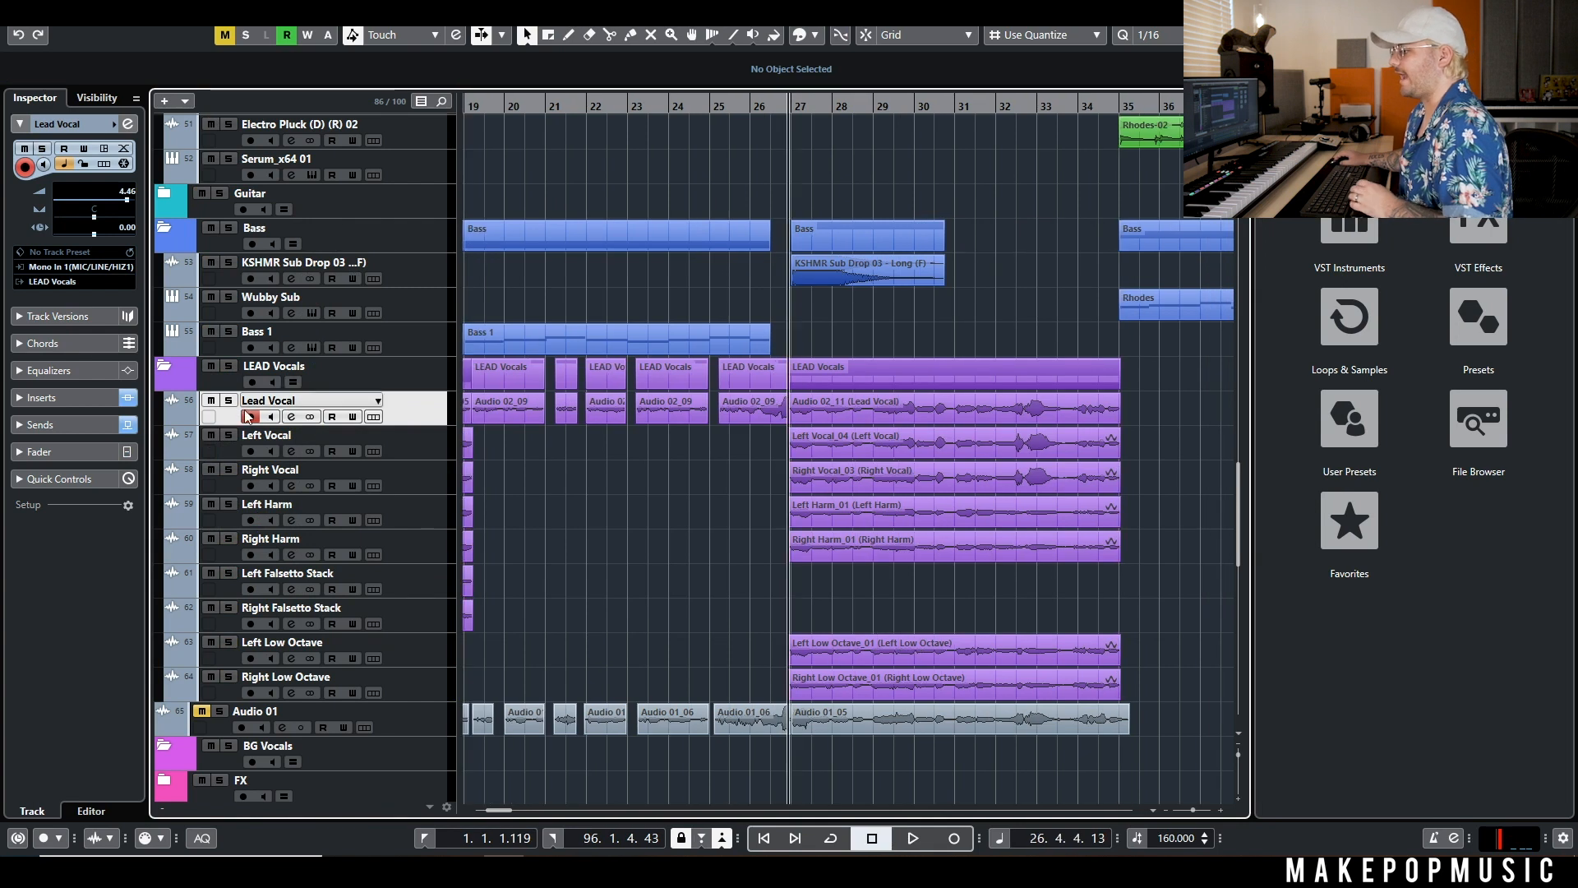
Solo the Left Vocal track, enable VariAudio editing for its Left Vocal_04 clip, and close the editor
left_click(230, 436)
double_click(895, 441)
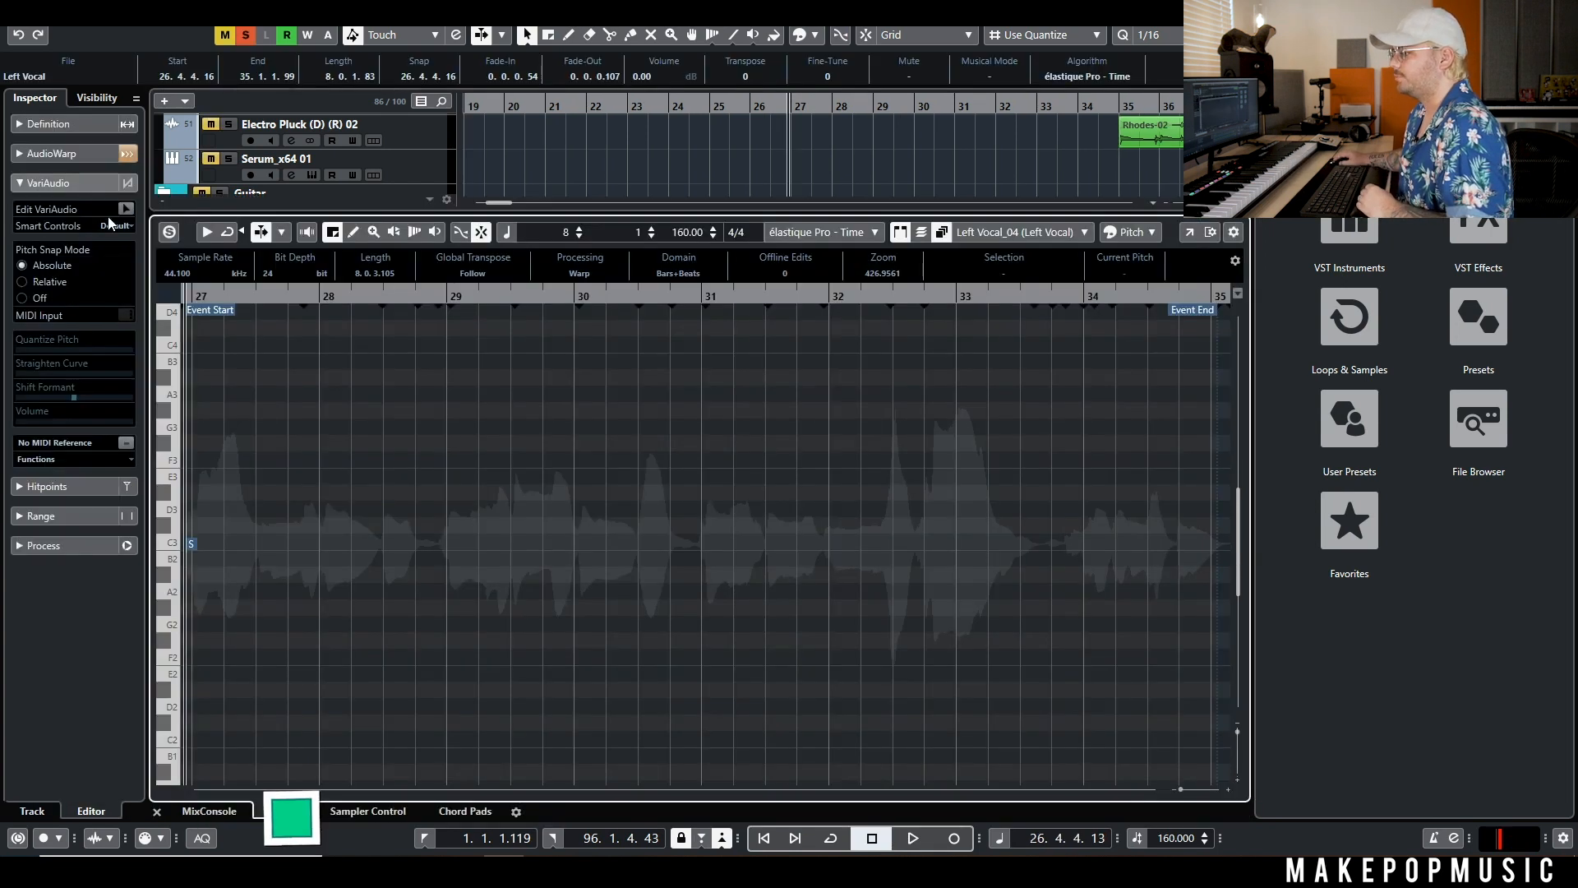
left_click(125, 209)
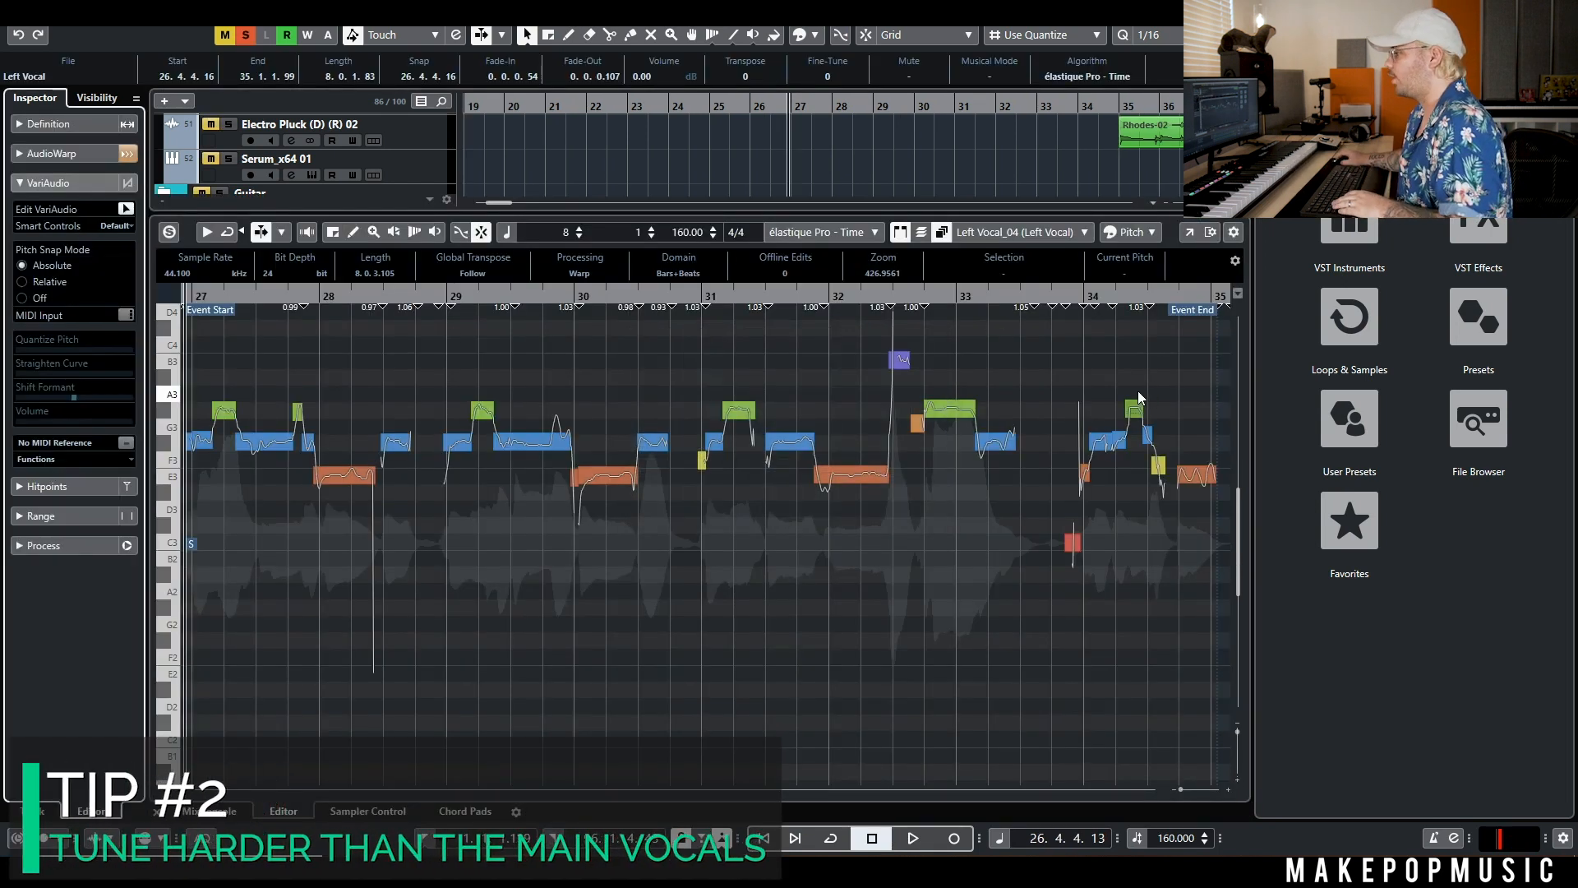
left_click(157, 811)
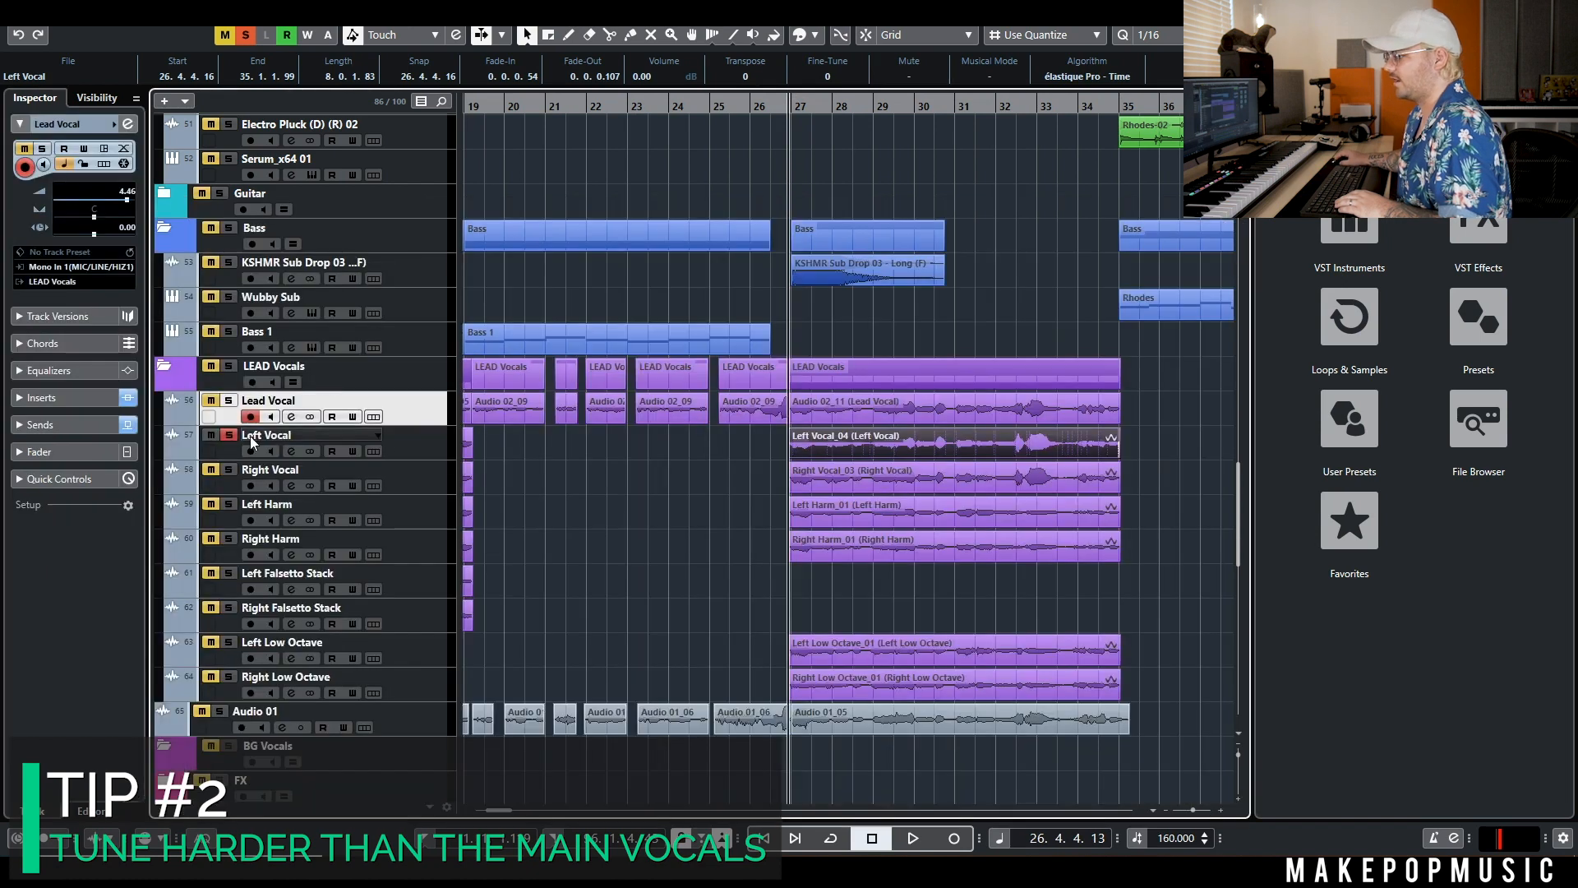
Reopen Left Vocal_04 in the sample editor, play it briefly, and set all its notes to 100 % Quantize Pitch and 34 % Straighten Curve
left_click(402, 448)
double_click(802, 446)
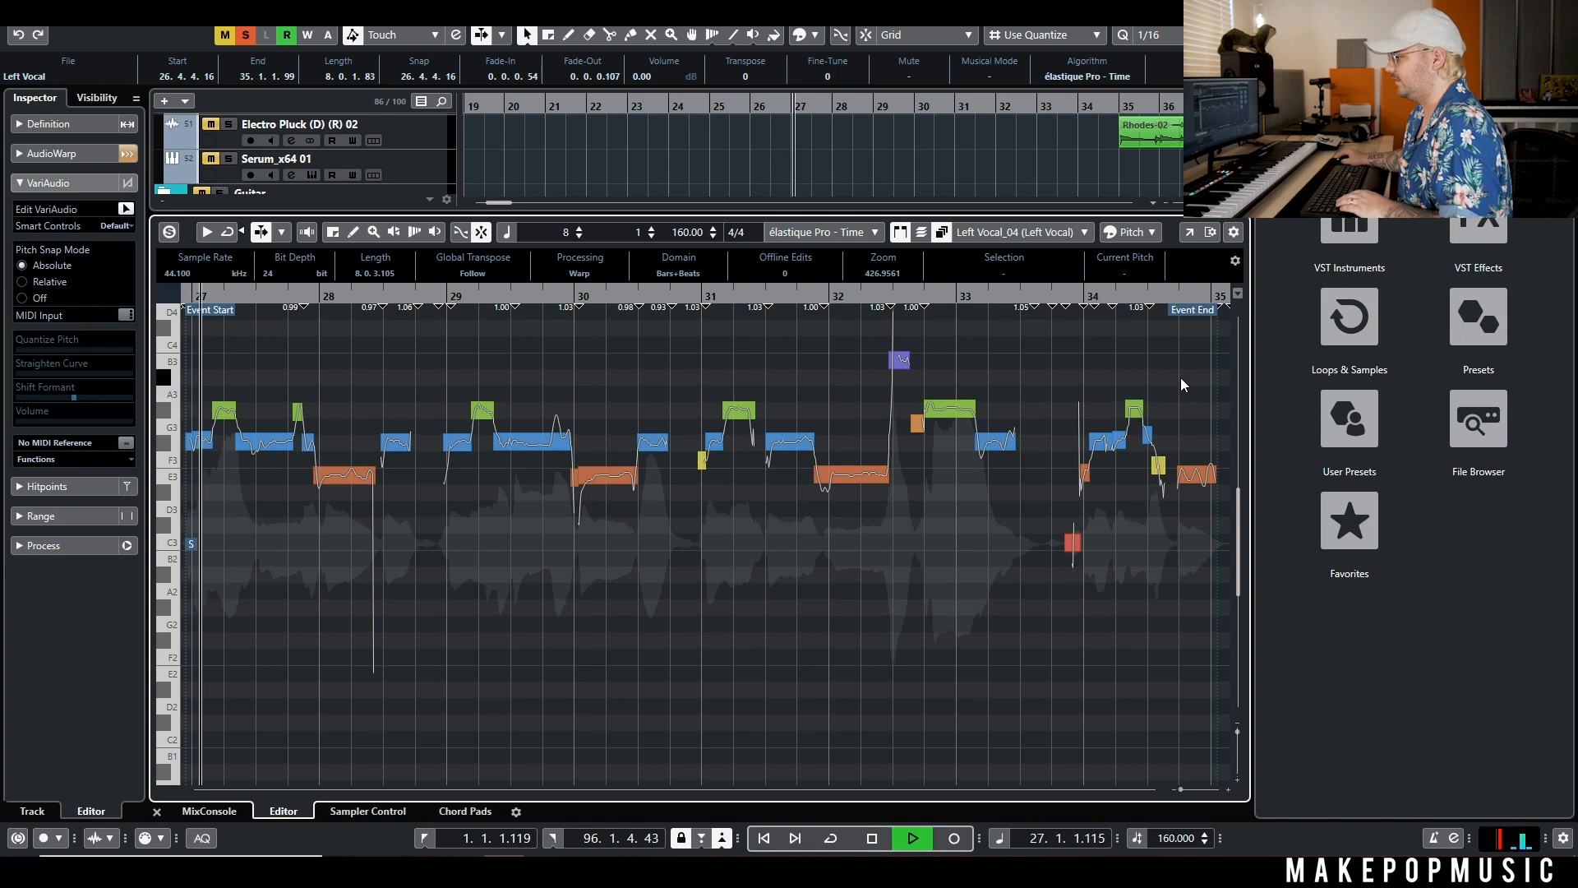
left_click_drag(1189, 343, 184, 638)
key("space")
left_click_drag(45, 381, 203, 355)
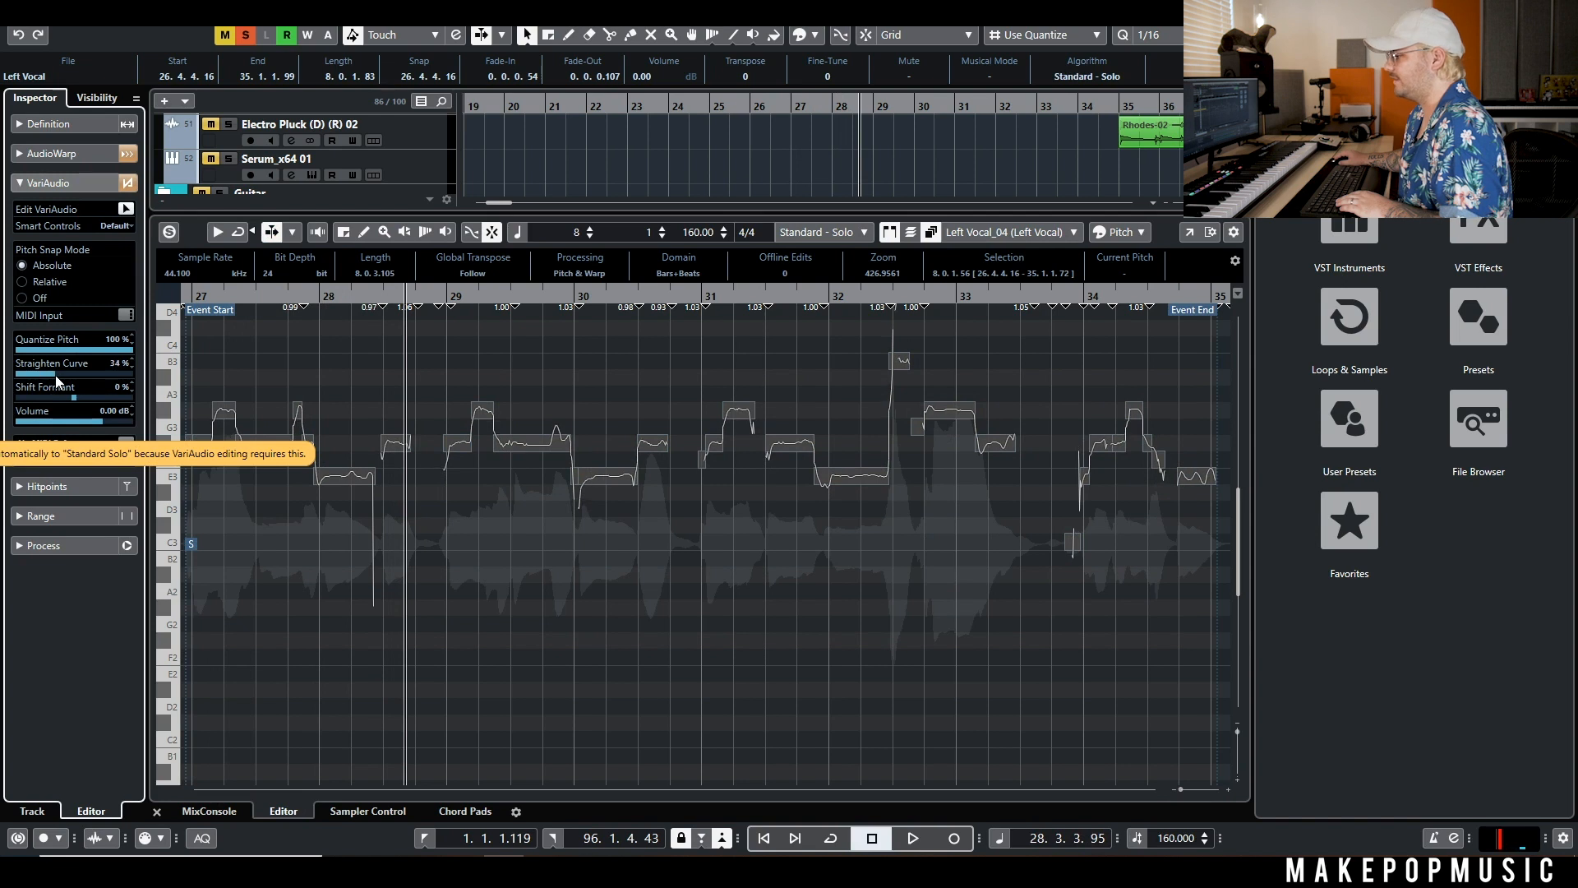
Split the long F#3 note before bar 30 around its pitch bump and set the segments' Quantize Pitch to 100 %
left_click(553, 407)
scroll(555, 409, "up", 3)
left_click(564, 450)
left_click_drag(582, 403, 505, 474)
left_click_drag(92, 355, 287, 362)
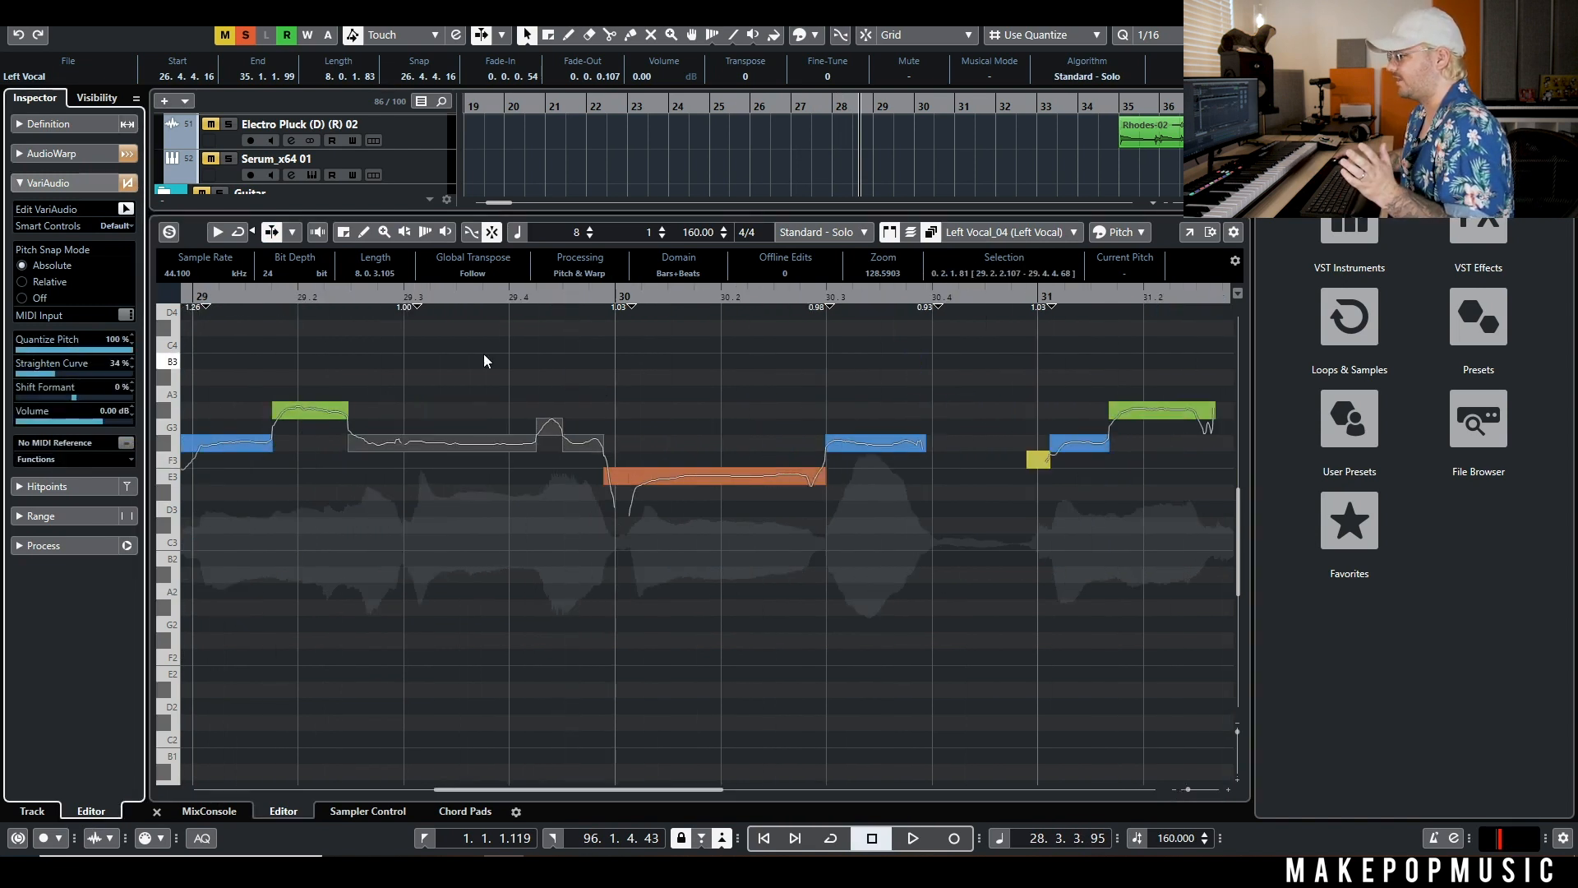
left_click(647, 387)
scroll(618, 409, "down", 3)
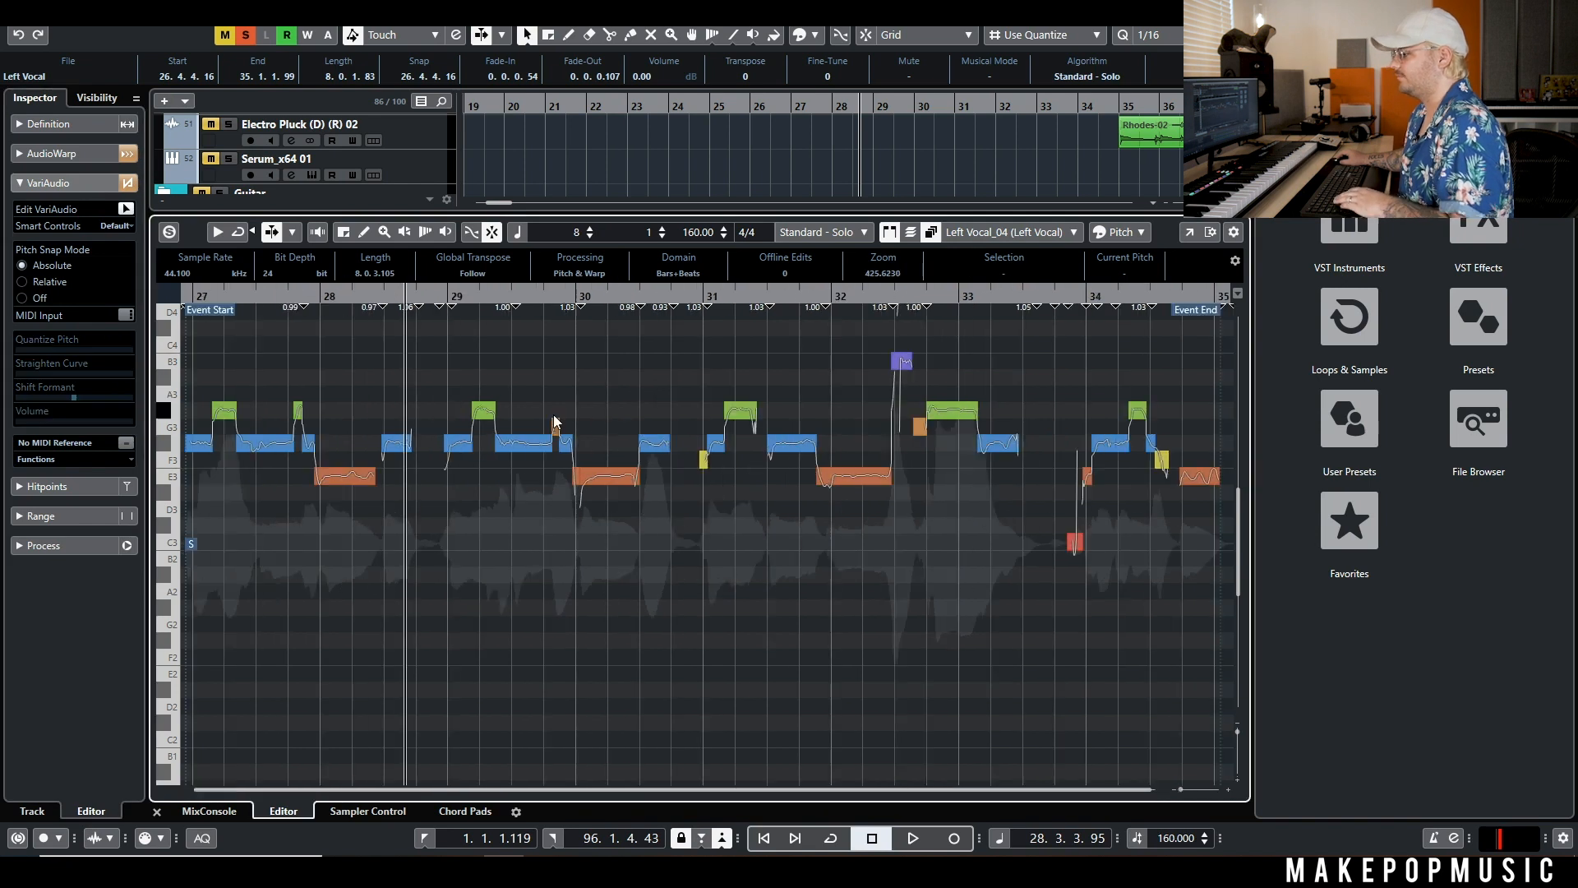
Move stray Left Vocal_04 notes to G#3 before bar 30, F#3 at 32.3 and E3 at 34.3, check by playing, and close the editor
left_click_drag(576, 429, 576, 430)
left_click_drag(919, 426, 919, 444)
left_click_drag(249, 296, 179, 300)
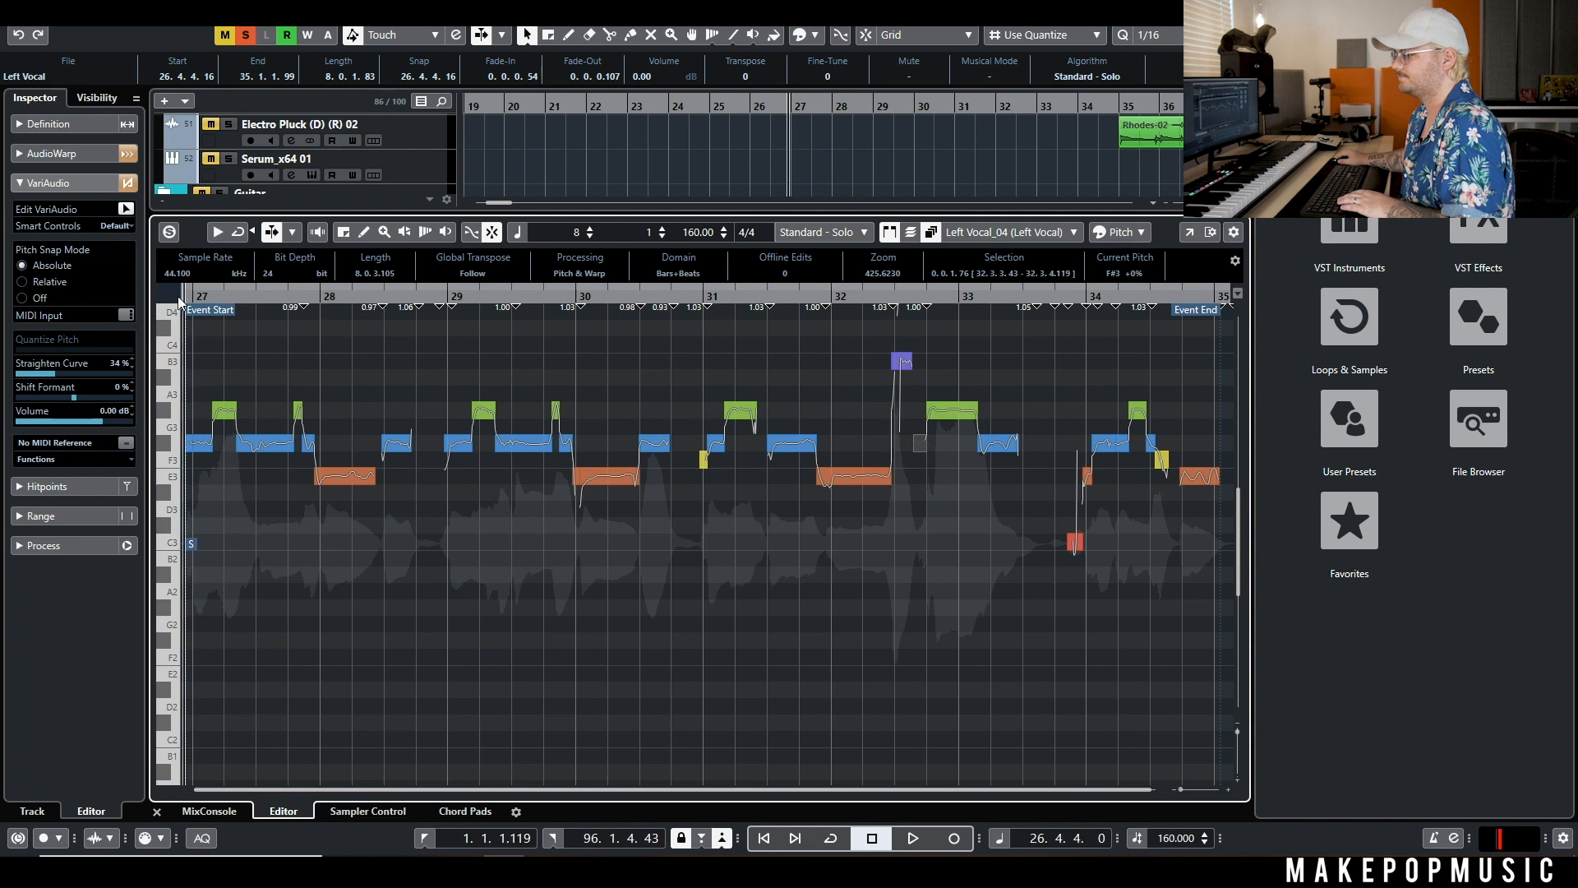
key("space")
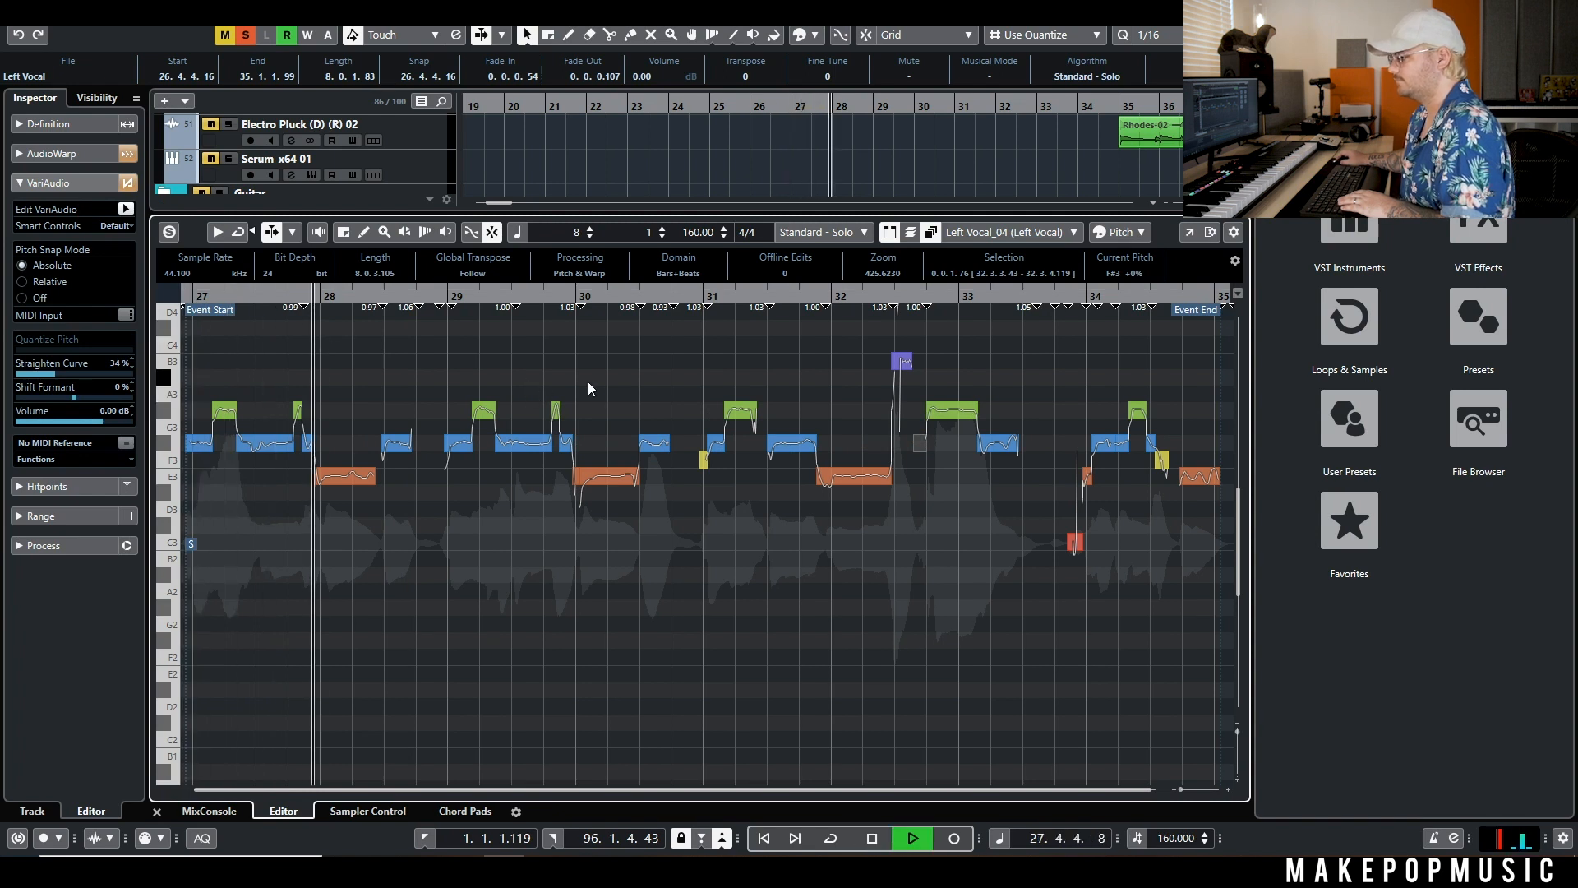
left_click(1164, 458)
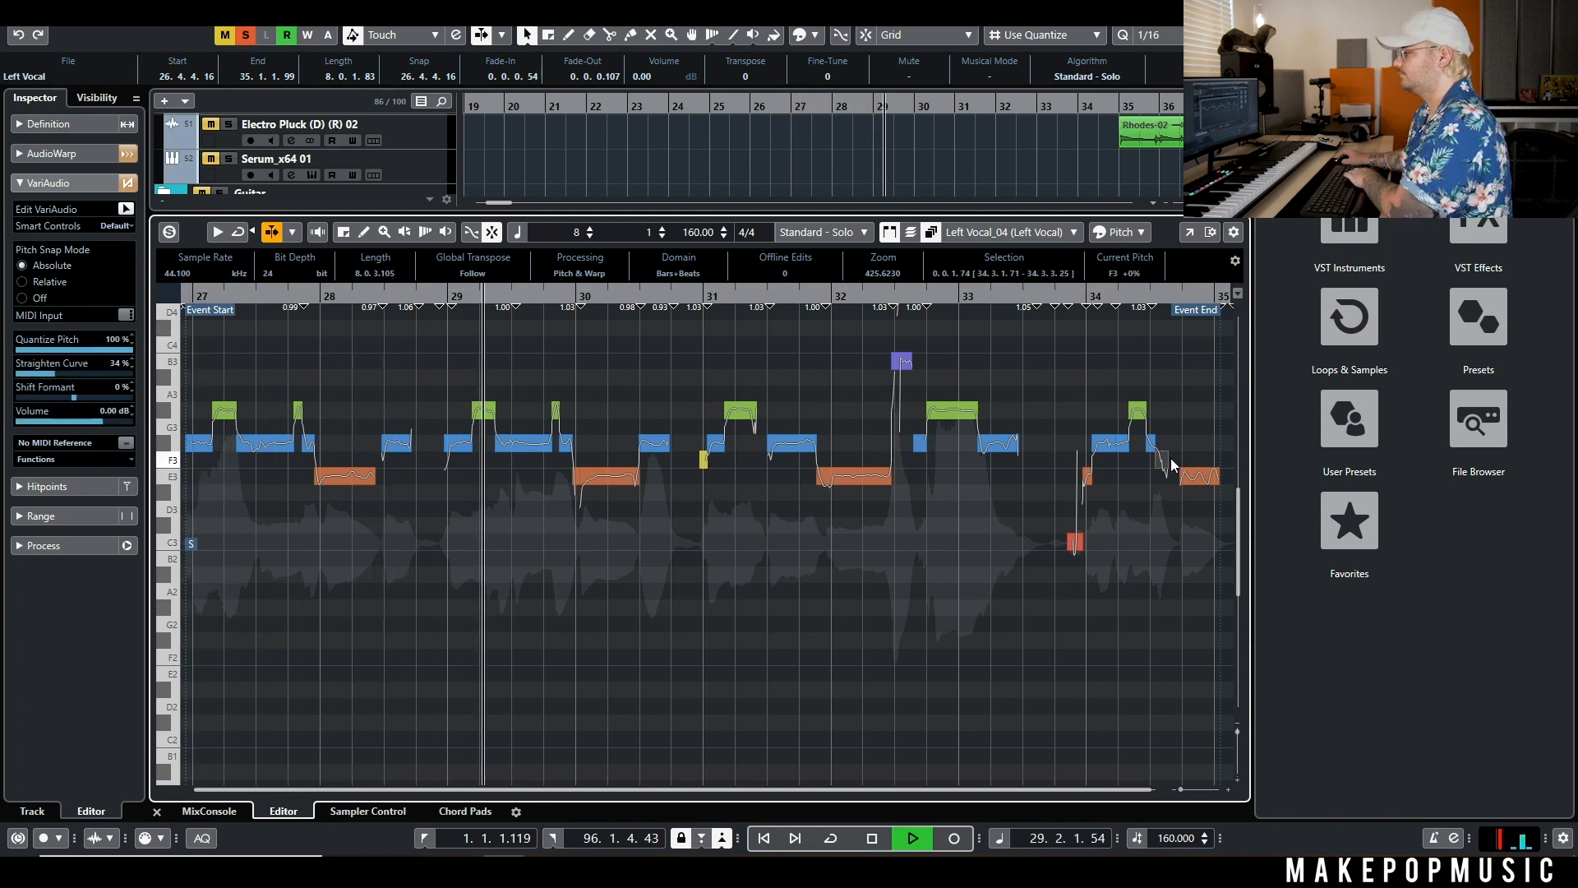
key("Down")
key("space")
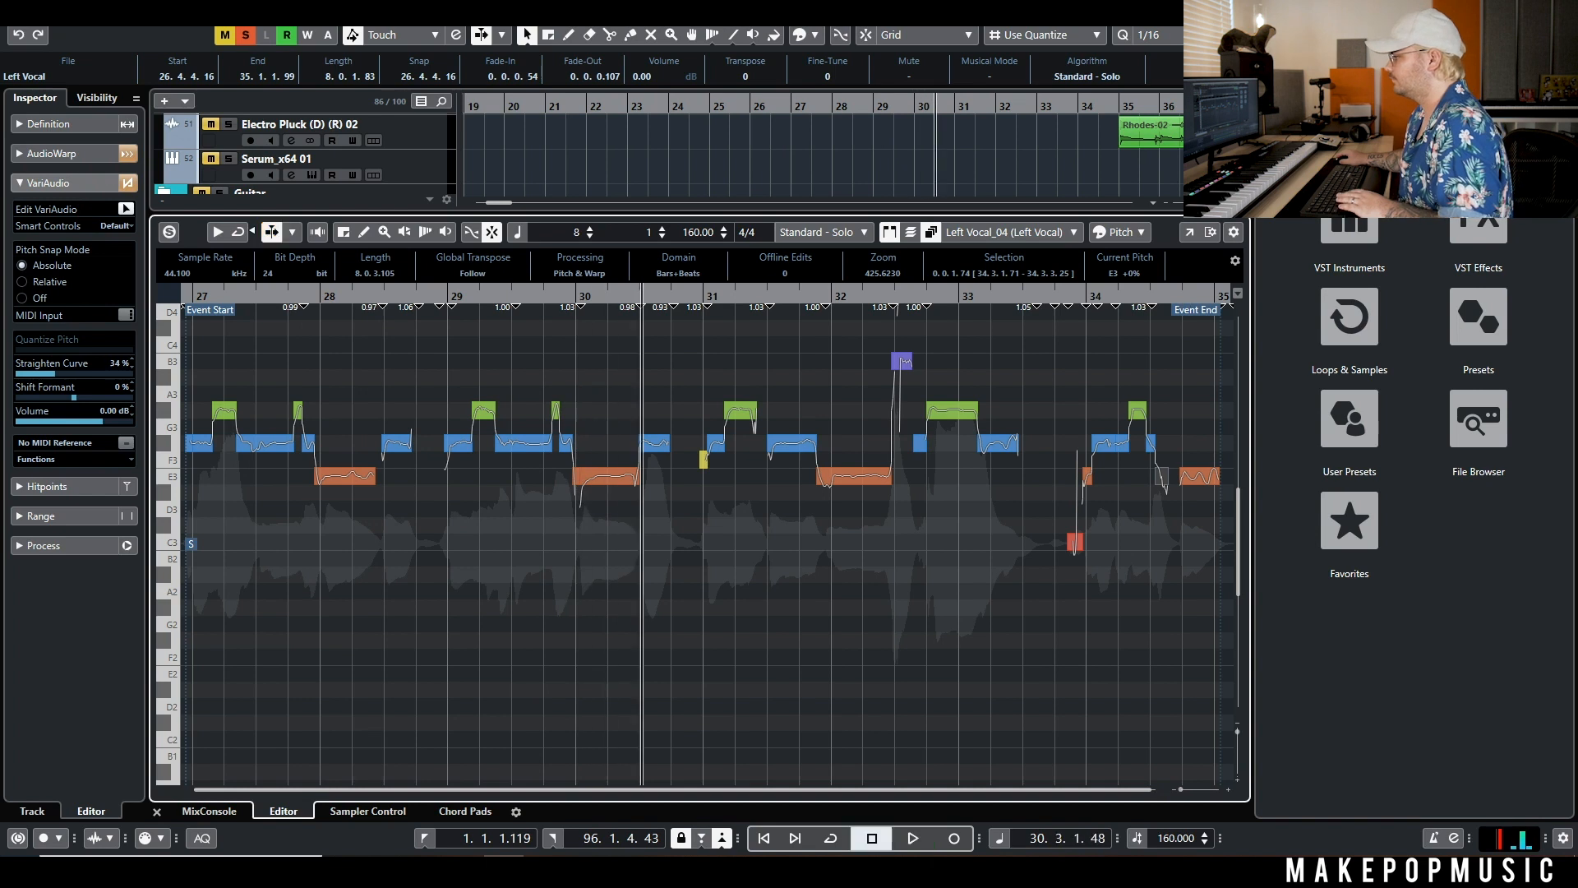
key("ctrl+e")
Open Right Vocal_03 for VariAudio editing and set all its notes to 100 % Quantize Pitch and 39 % Straighten Curve
left_click(945, 485)
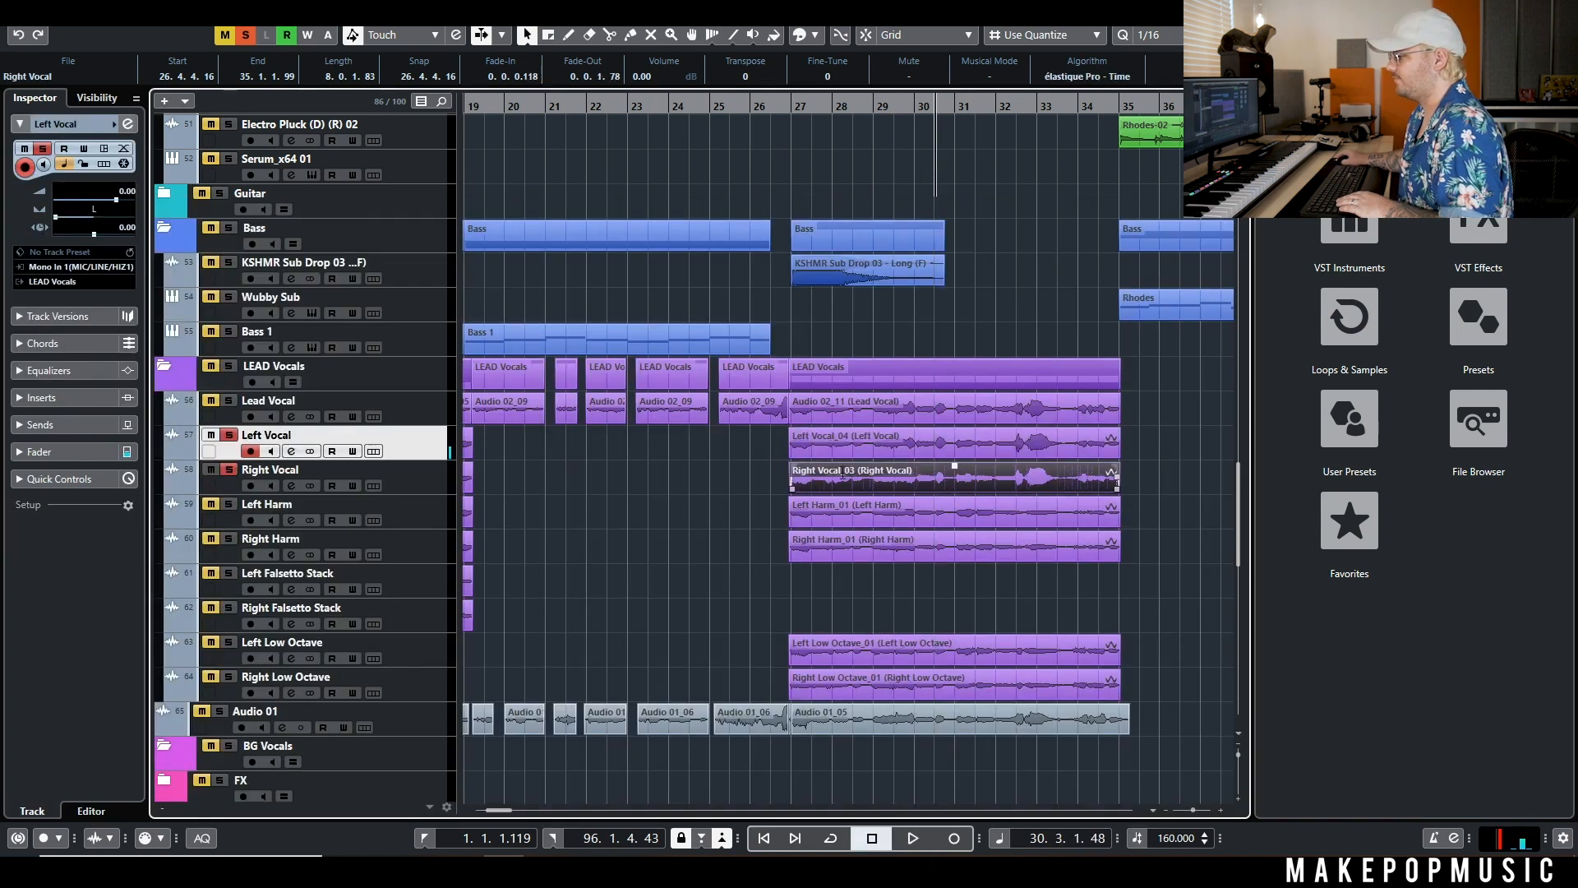
key("ctrl+e")
left_click(125, 209)
left_click_drag(1208, 354, 238, 584)
left_click_drag(93, 350, 139, 350)
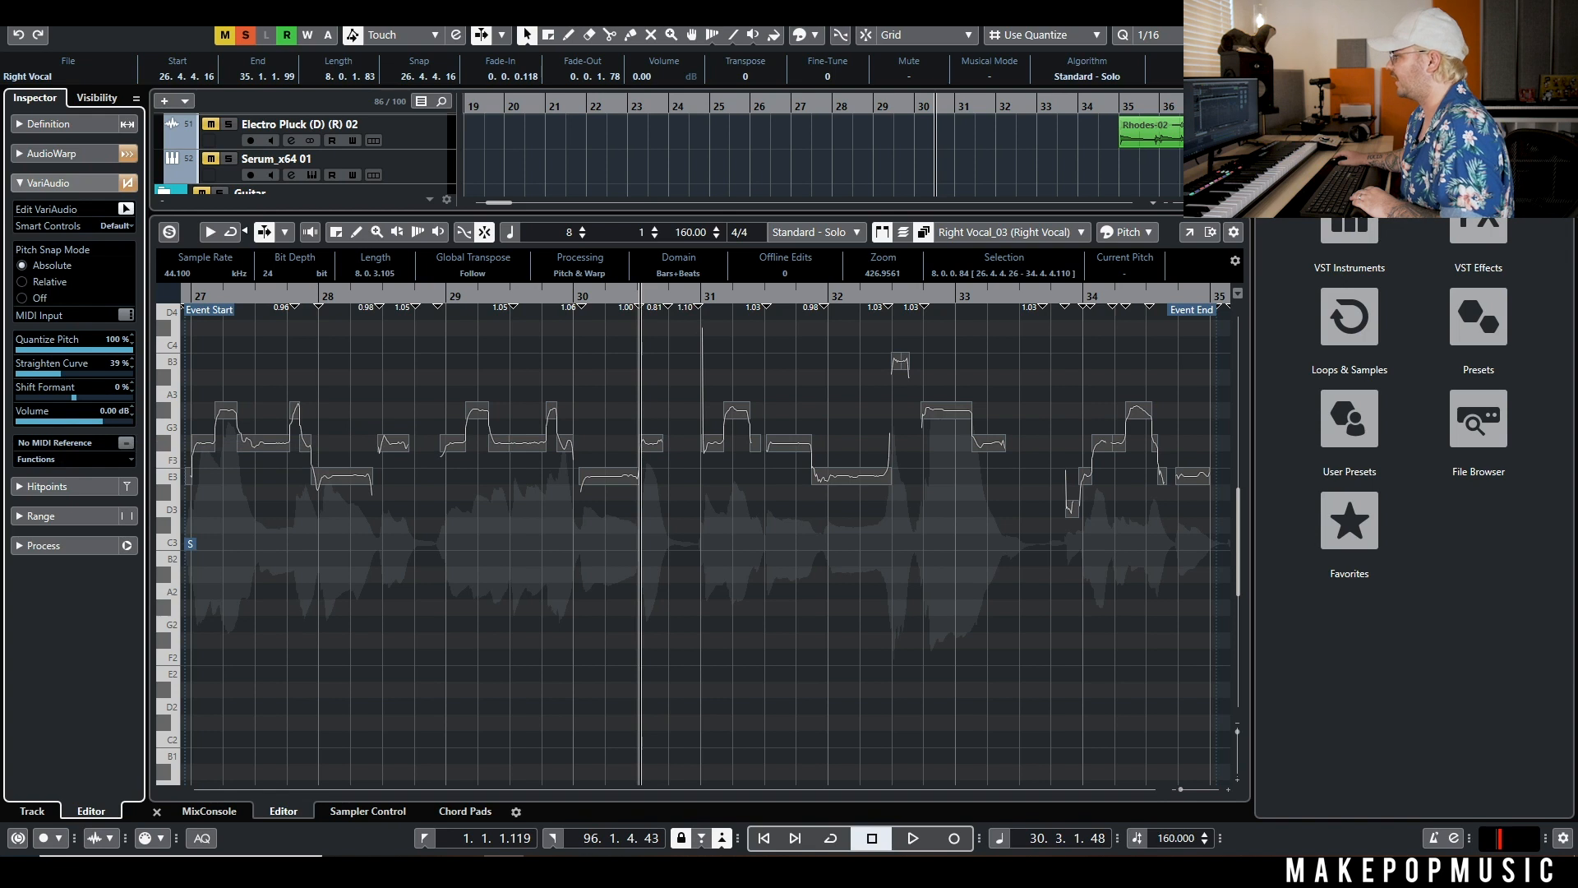
Close Right Vocal_03, open Left Harm_01 for VariAudio editing, and set all its notes to 100 % Quantize Pitch
left_click(1146, 296)
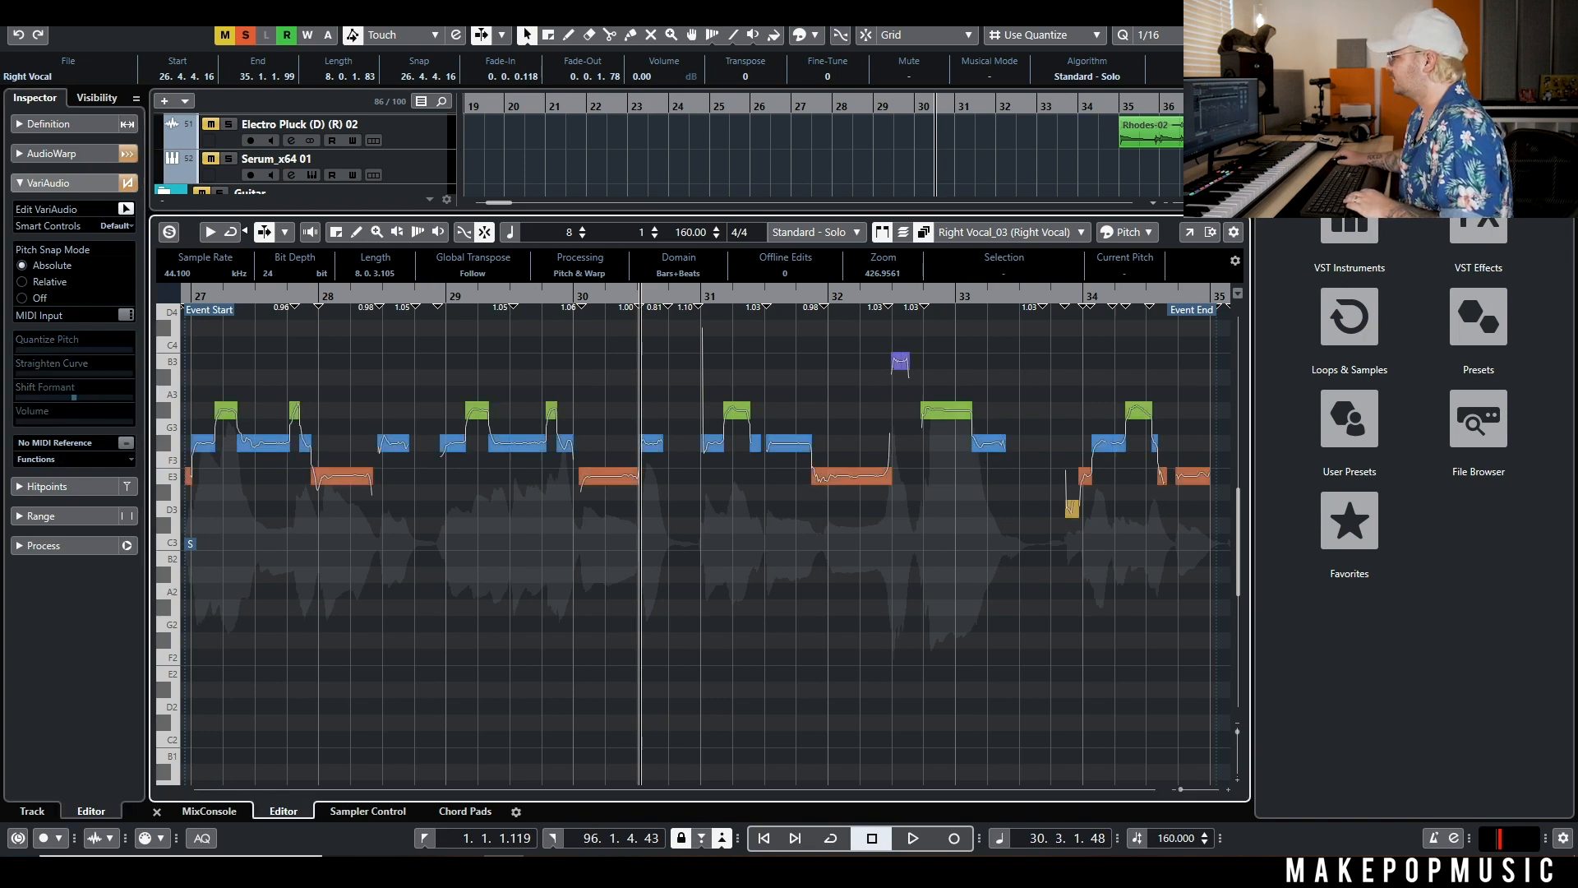
key("ctrl+alt+r")
key("ctrl+alt+e")
key("ctrl+alt+r")
key("ctrl+alt+r")
double_click(840, 505)
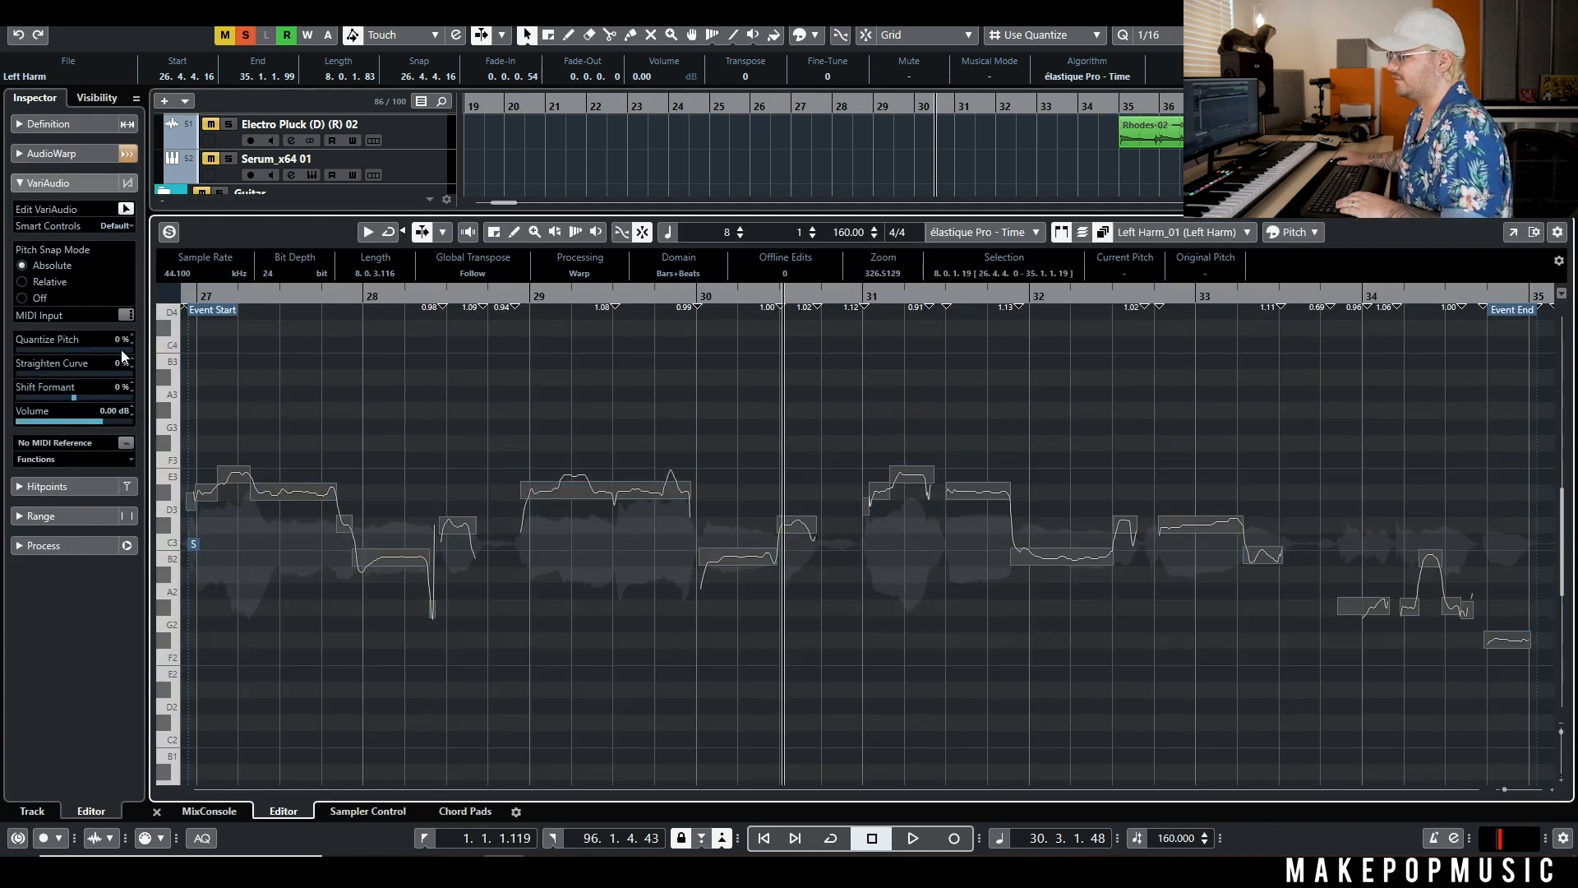
left_click_drag(120, 351, 157, 353)
Split the long D#3 note at bar 29 around its pitch bump and set the segments' Quantize Pitch to 100 %
left_click(498, 405)
left_click(560, 500)
left_click(592, 500)
left_click_drag(693, 447, 462, 530)
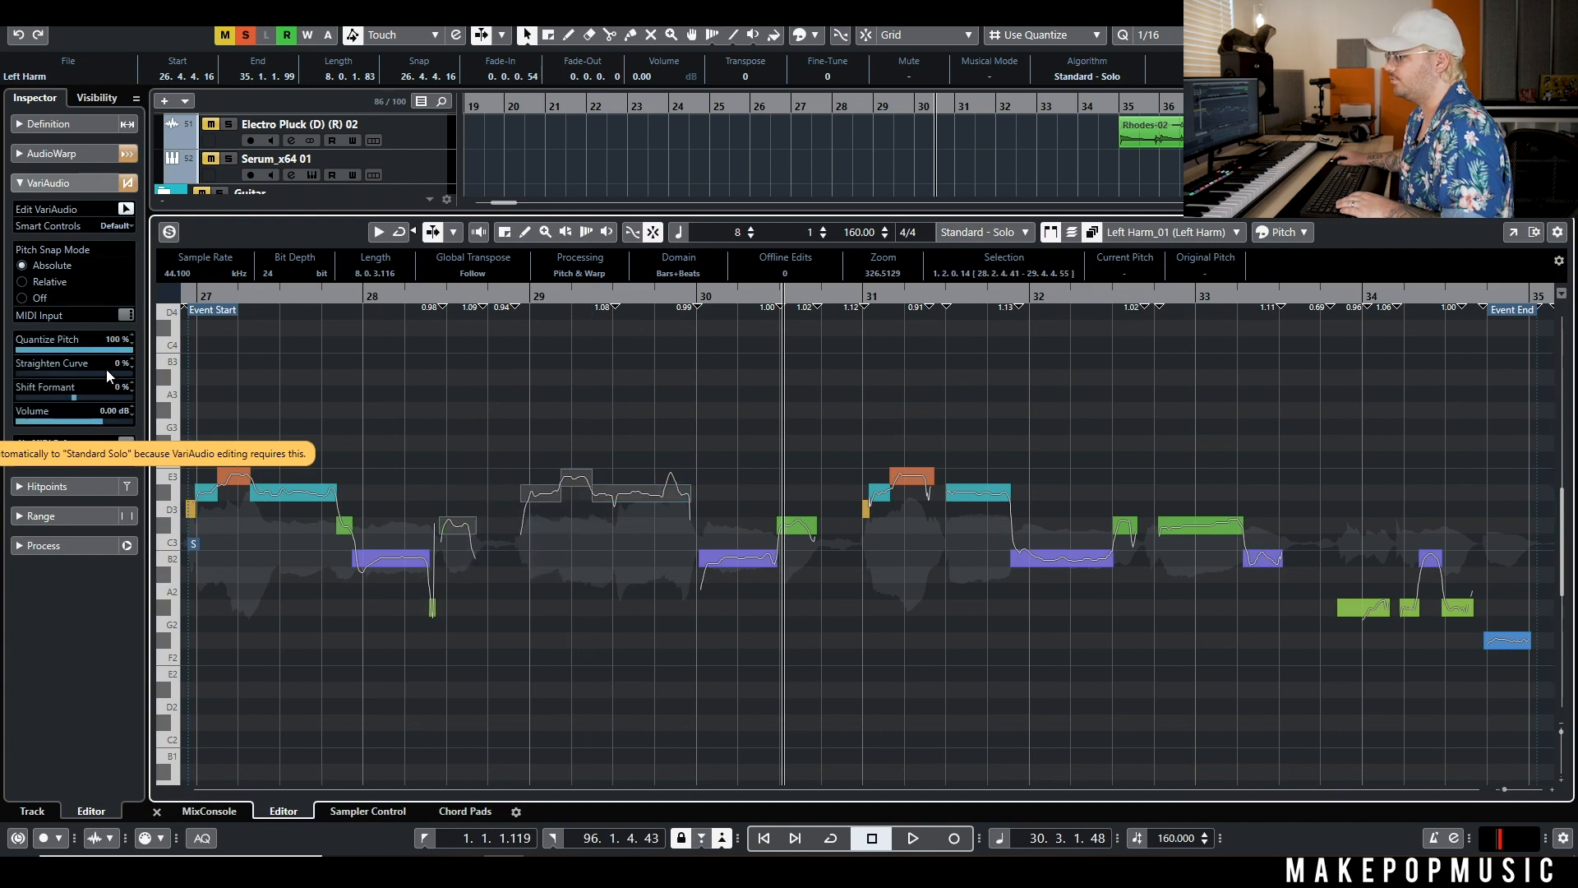
left_click(549, 419)
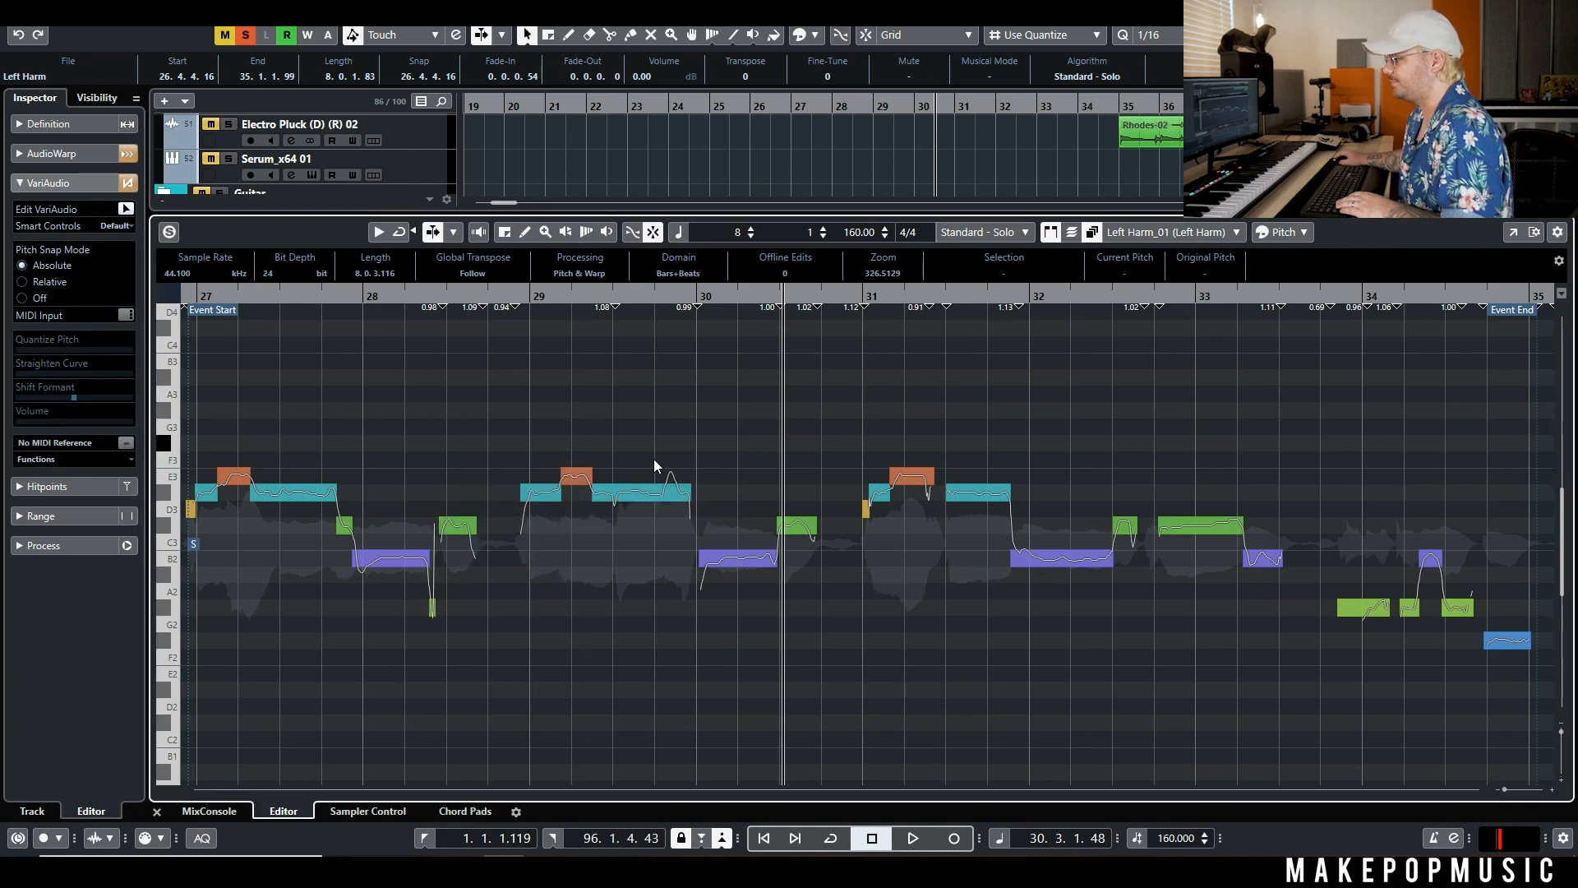
Split the D#3 note just before bar 30 around its pitch bump and set the segments' Quantize Pitch to 100 %
scroll(652, 449, "up", 3, "ctrl")
left_click(681, 495)
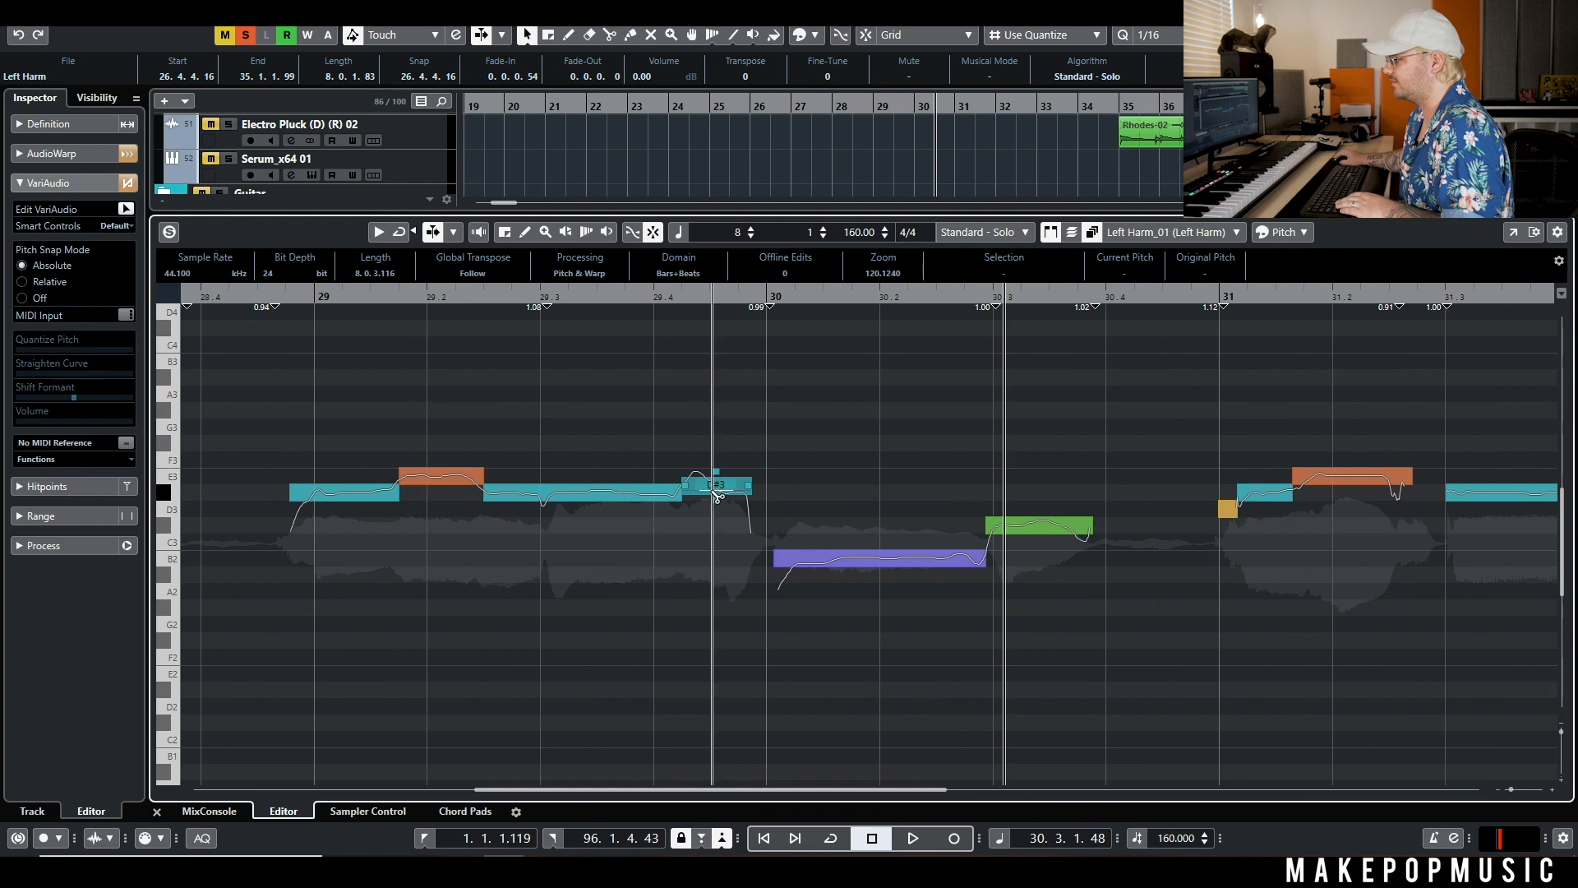
left_click_drag(727, 457, 493, 508)
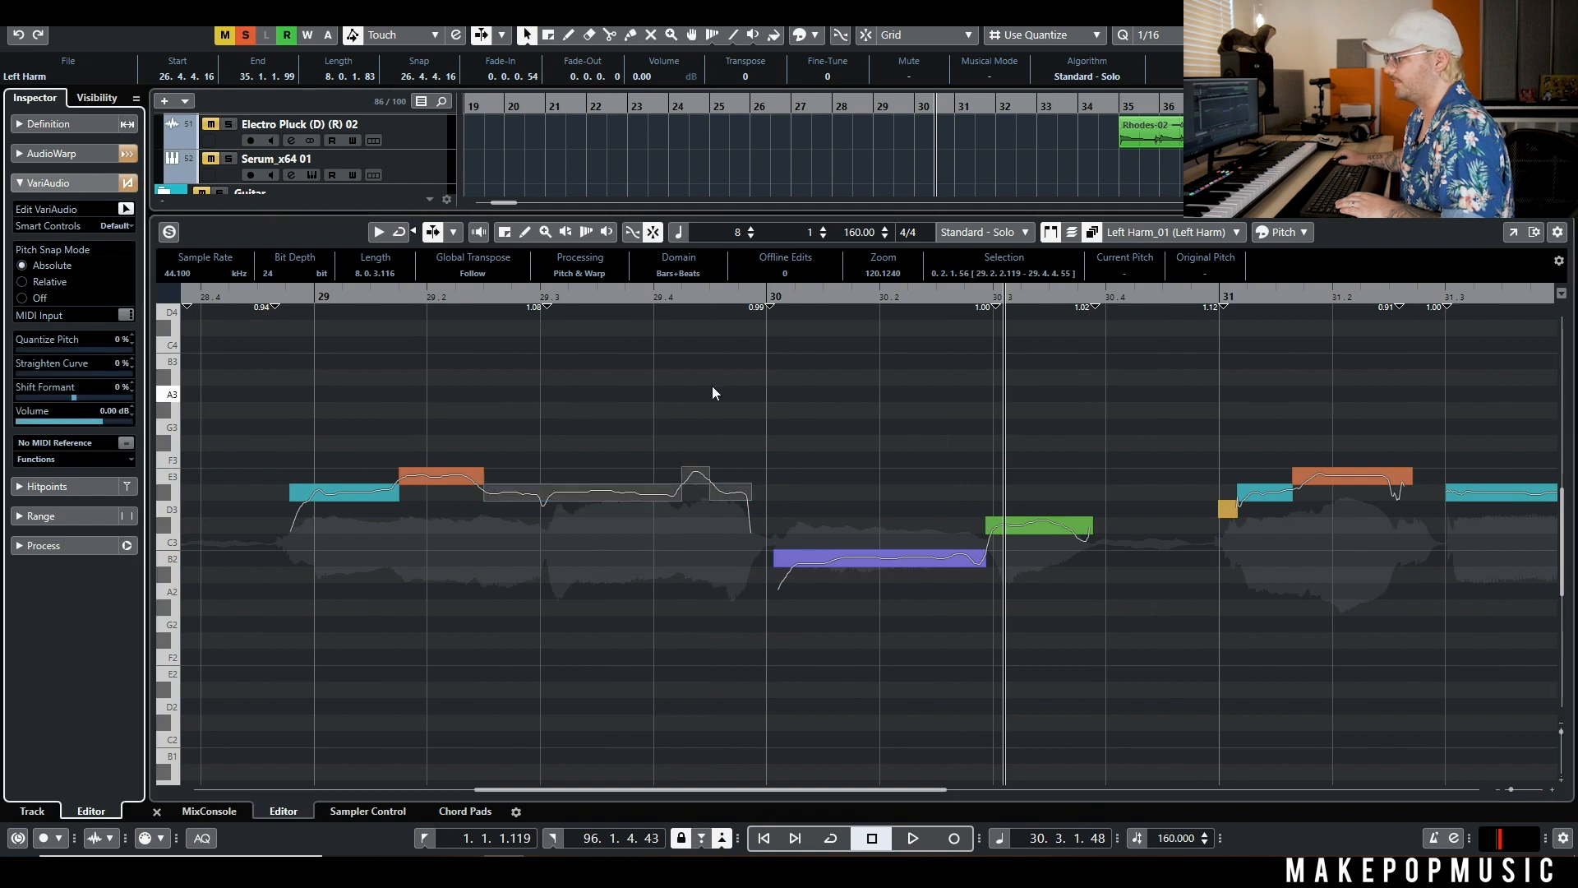
left_click(247, 369)
key("shift+f")
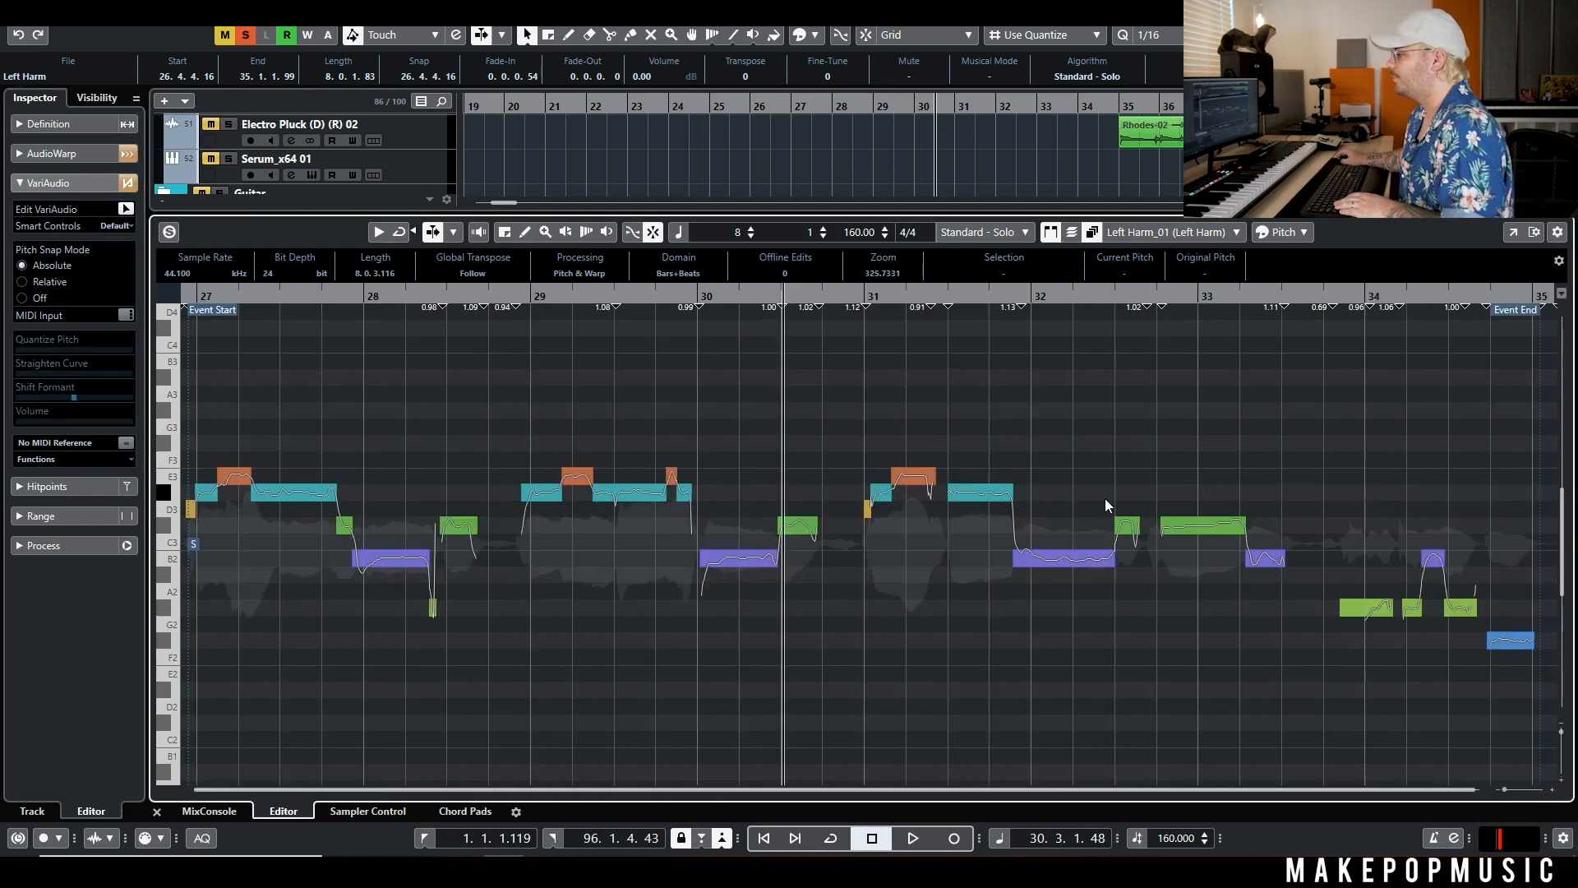
Move the short D3 note at bar 31 to C#3, set all Left Harm_01 notes to 37 % Straighten Curve, and close the editor
left_click(867, 509)
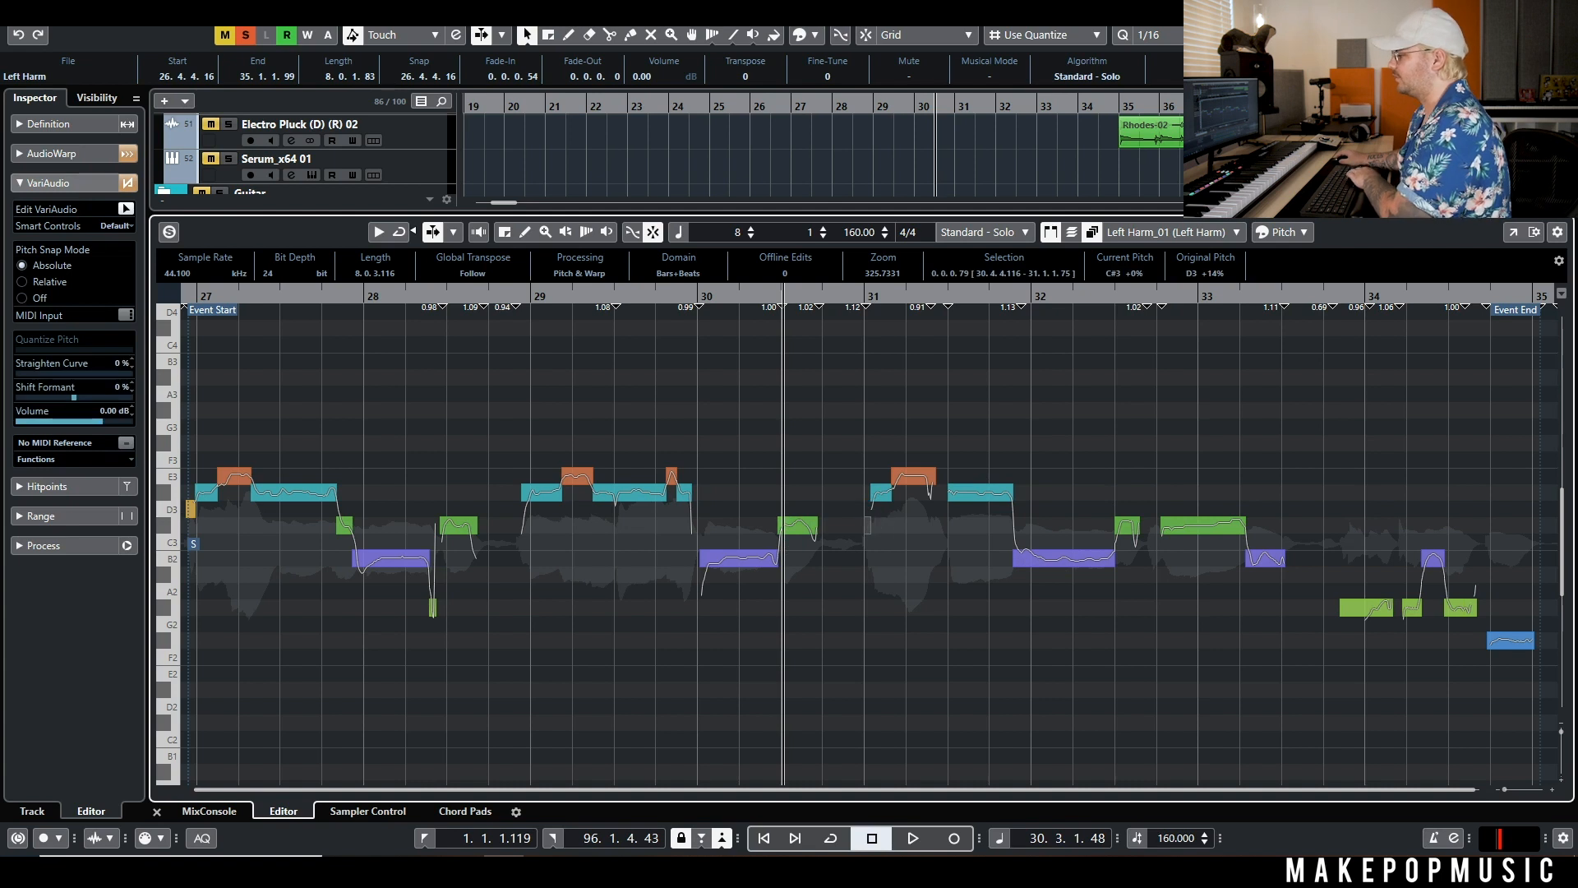
left_click_drag(1471, 427, 165, 781)
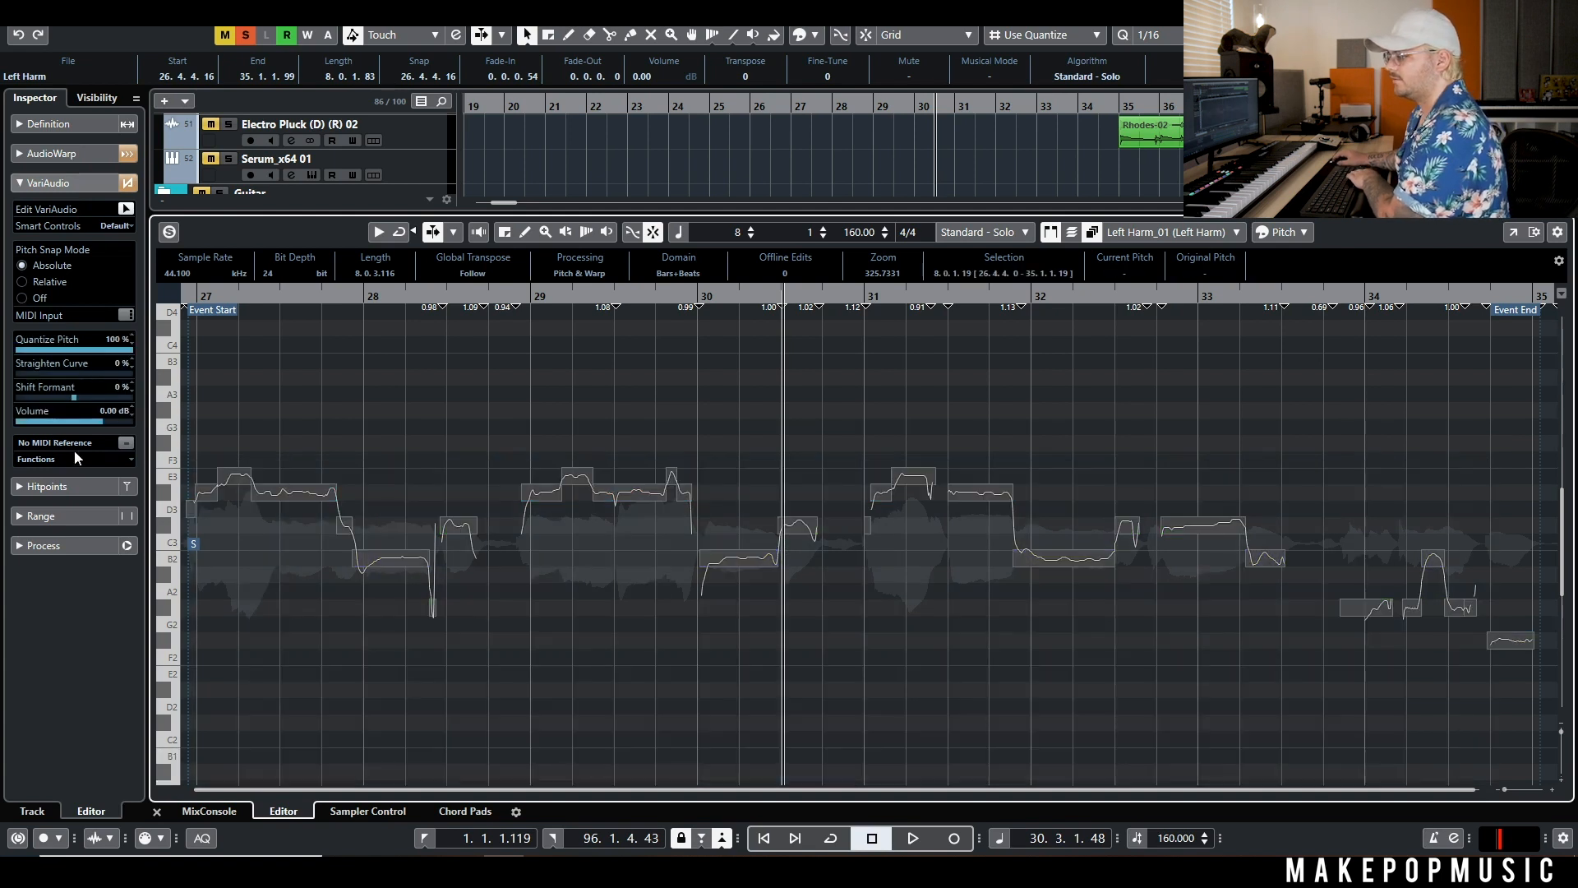
left_click(71, 372)
left_click_drag(64, 372, 61, 372)
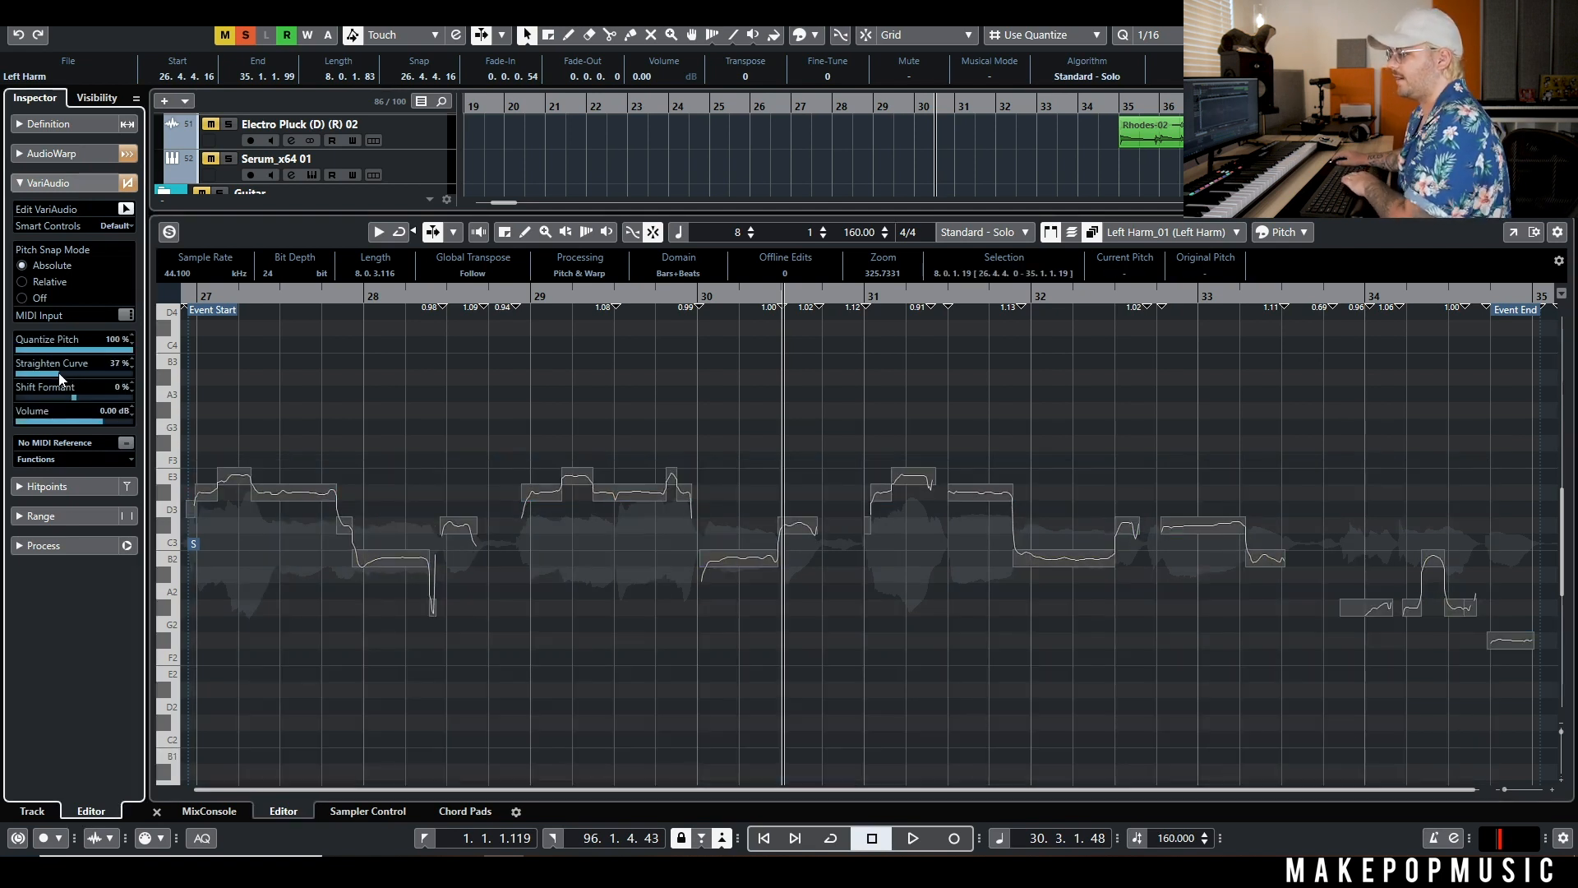
key("Return")
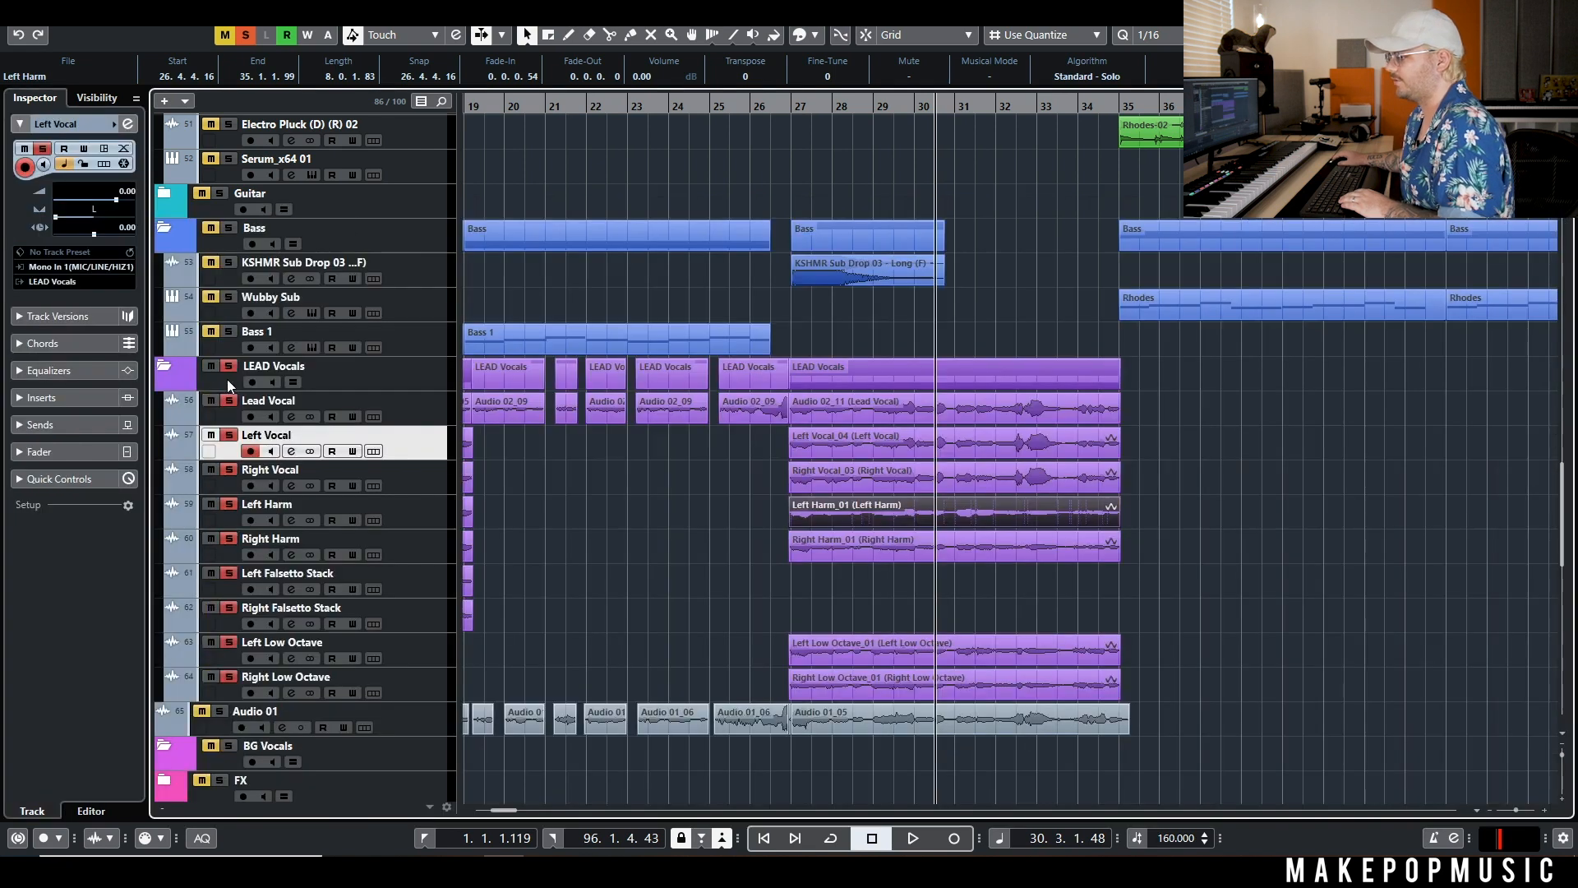
Solo only the Lead Vocal, Left Vocal, Right Vocal and Left Harm tracks and play them from just before bar 27
left_click(228, 401, "ctrl")
left_click(231, 436)
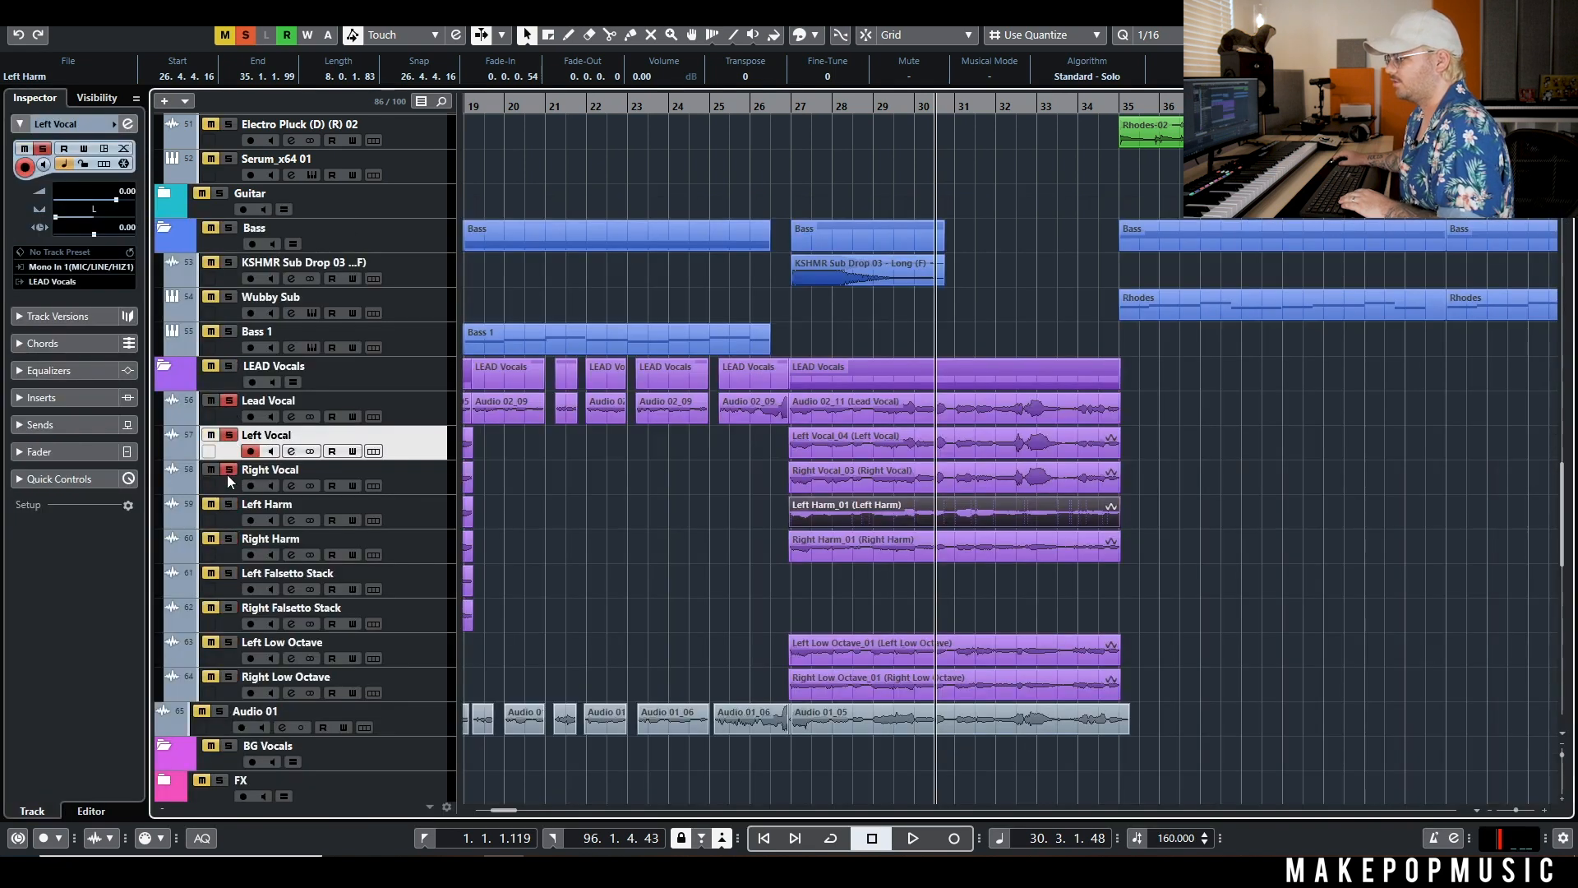
left_click(780, 107)
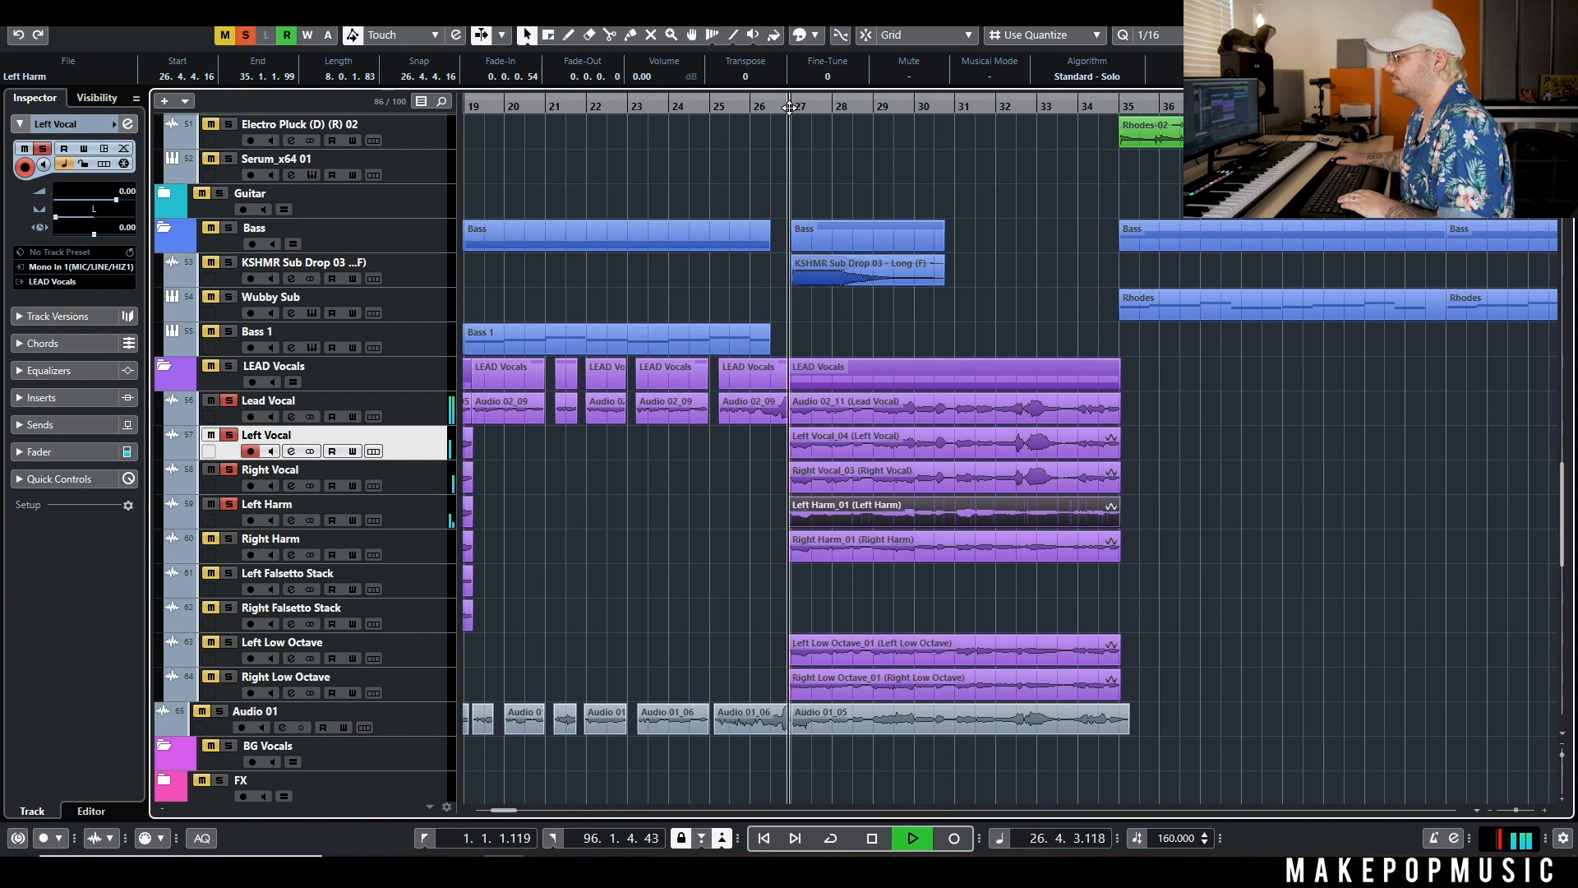
Open Right Harm_01 for VariAudio editing, stop playback, and split the long D#3 note at bar 29 around its pitch bump
left_click(807, 554)
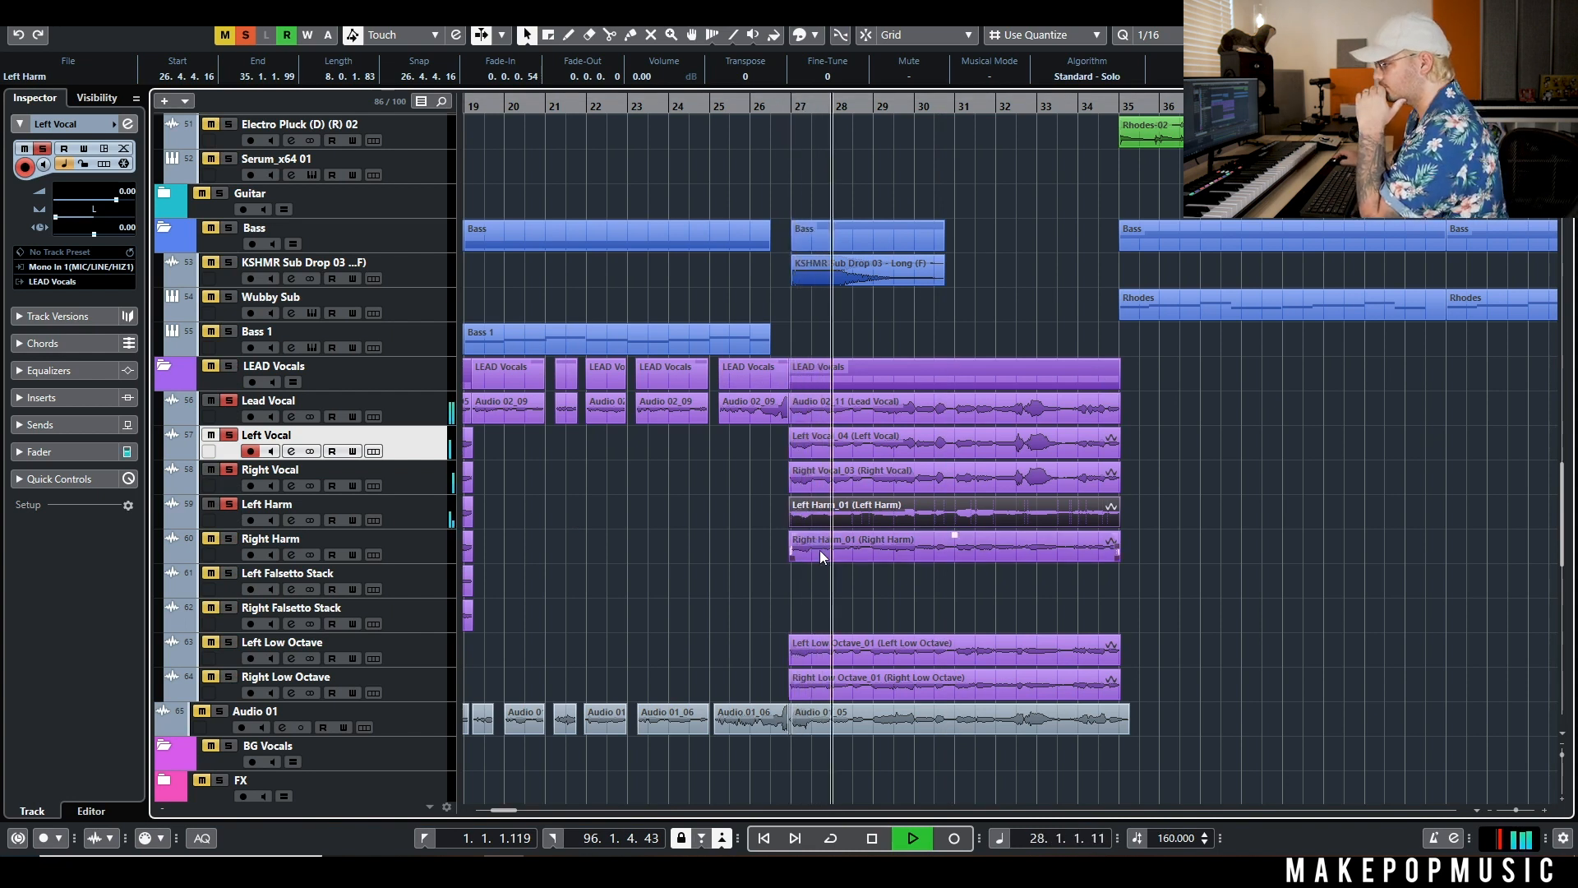
double_click(824, 547)
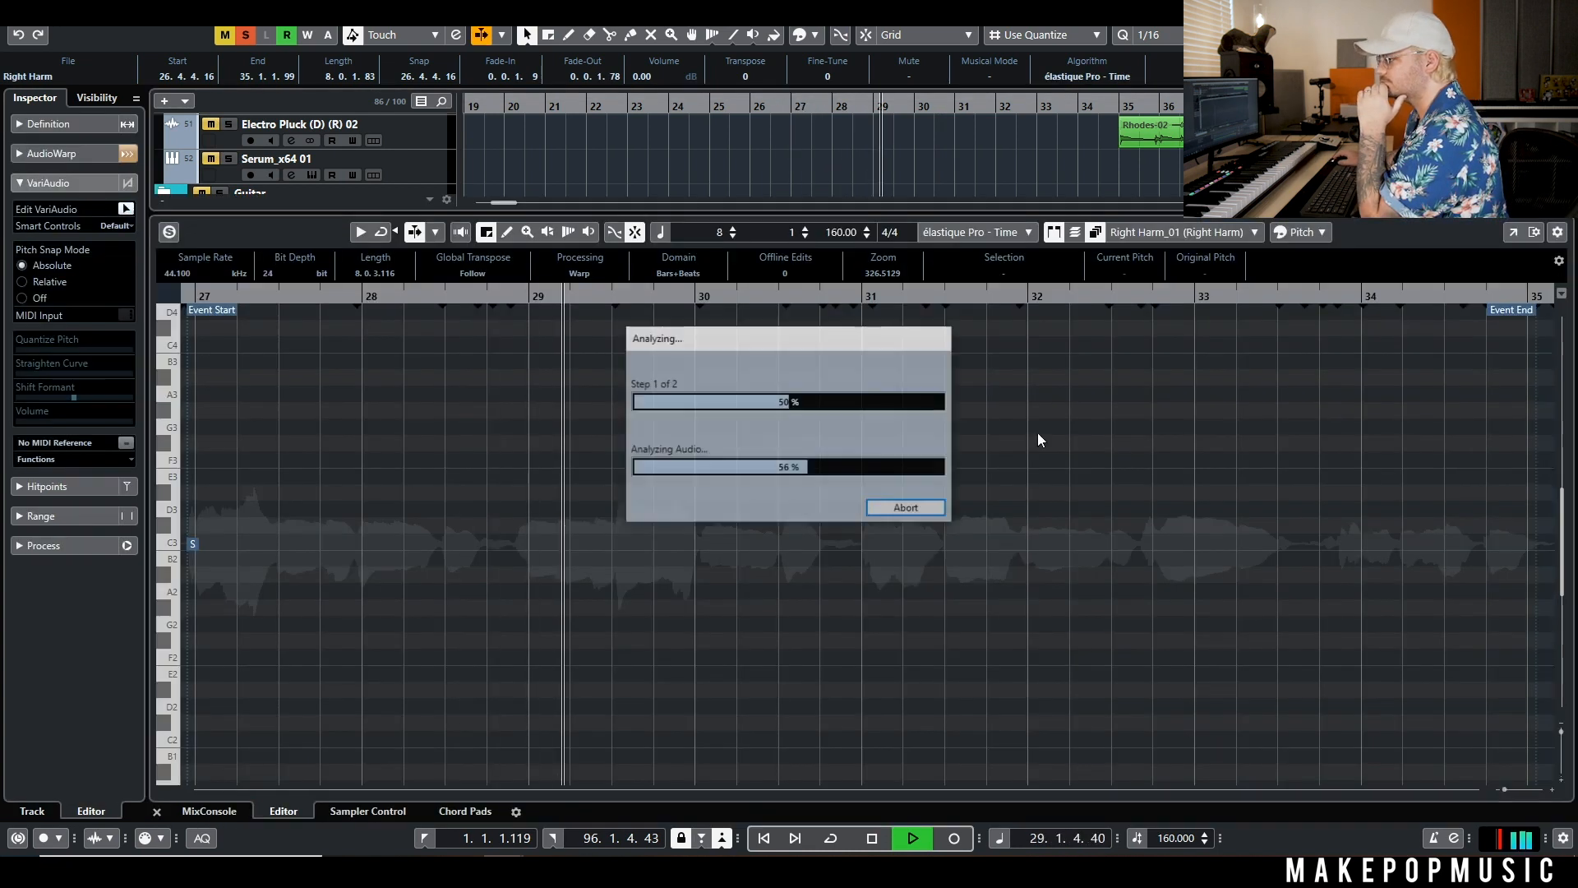
key("space")
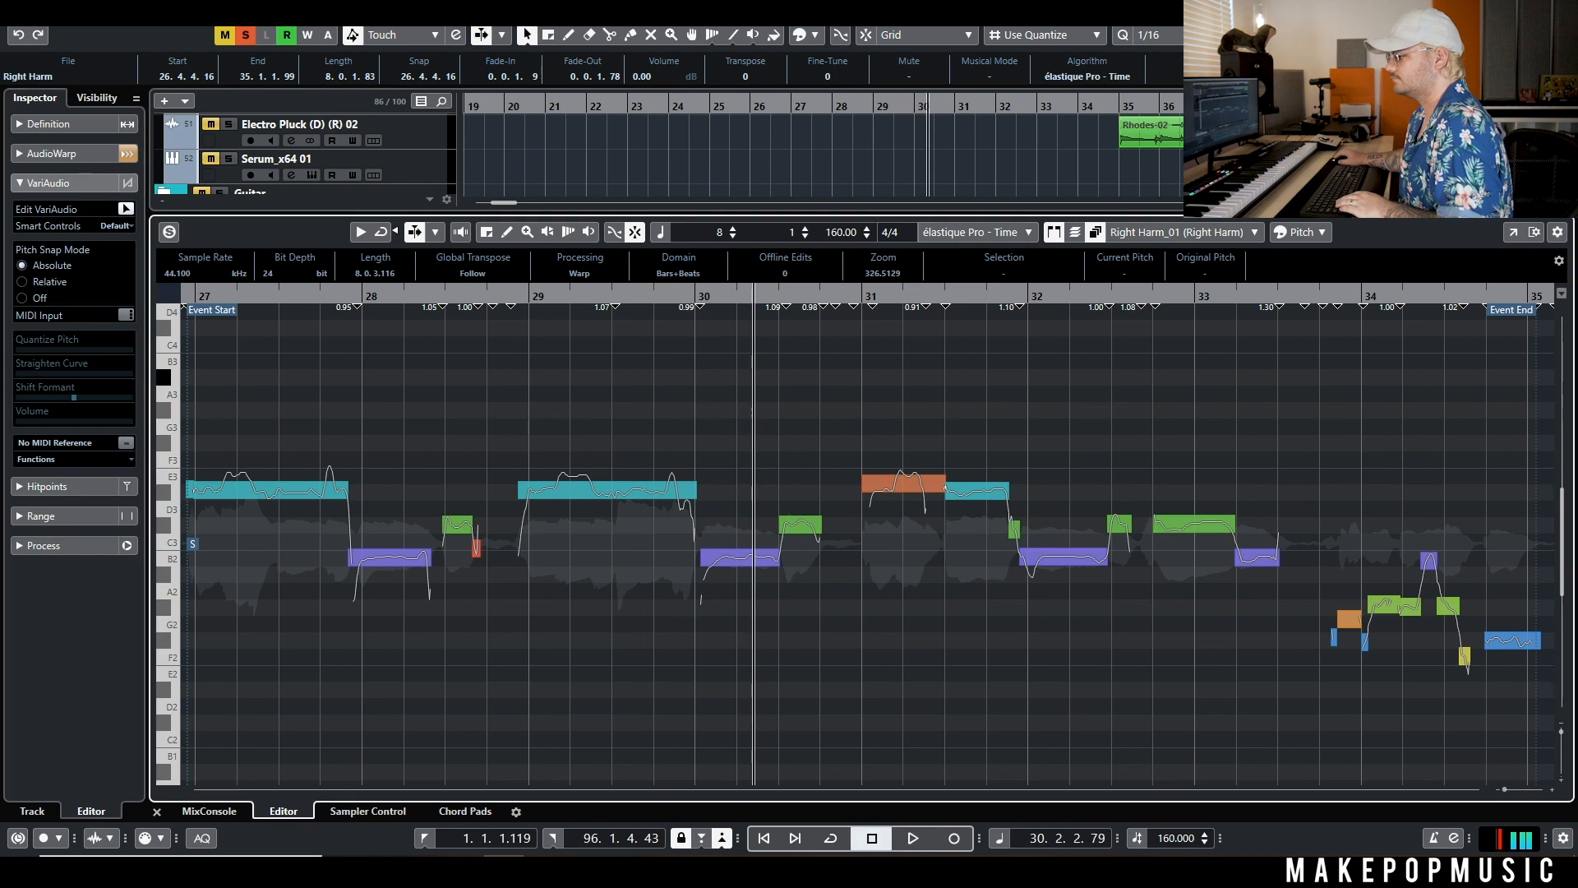
left_click(601, 495)
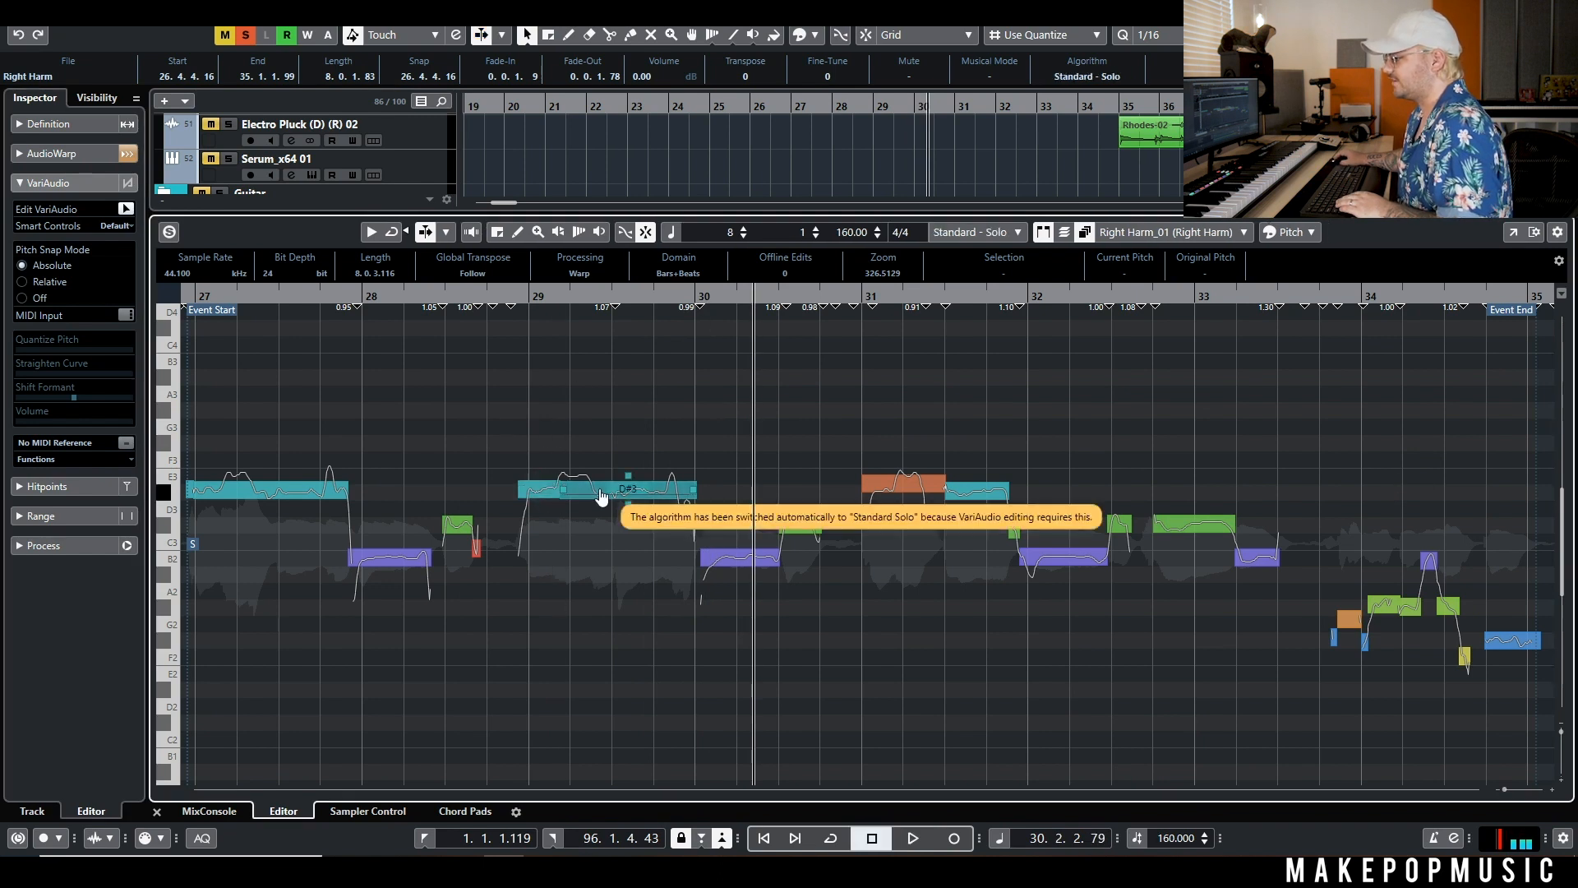
left_click(595, 495)
left_click(593, 497)
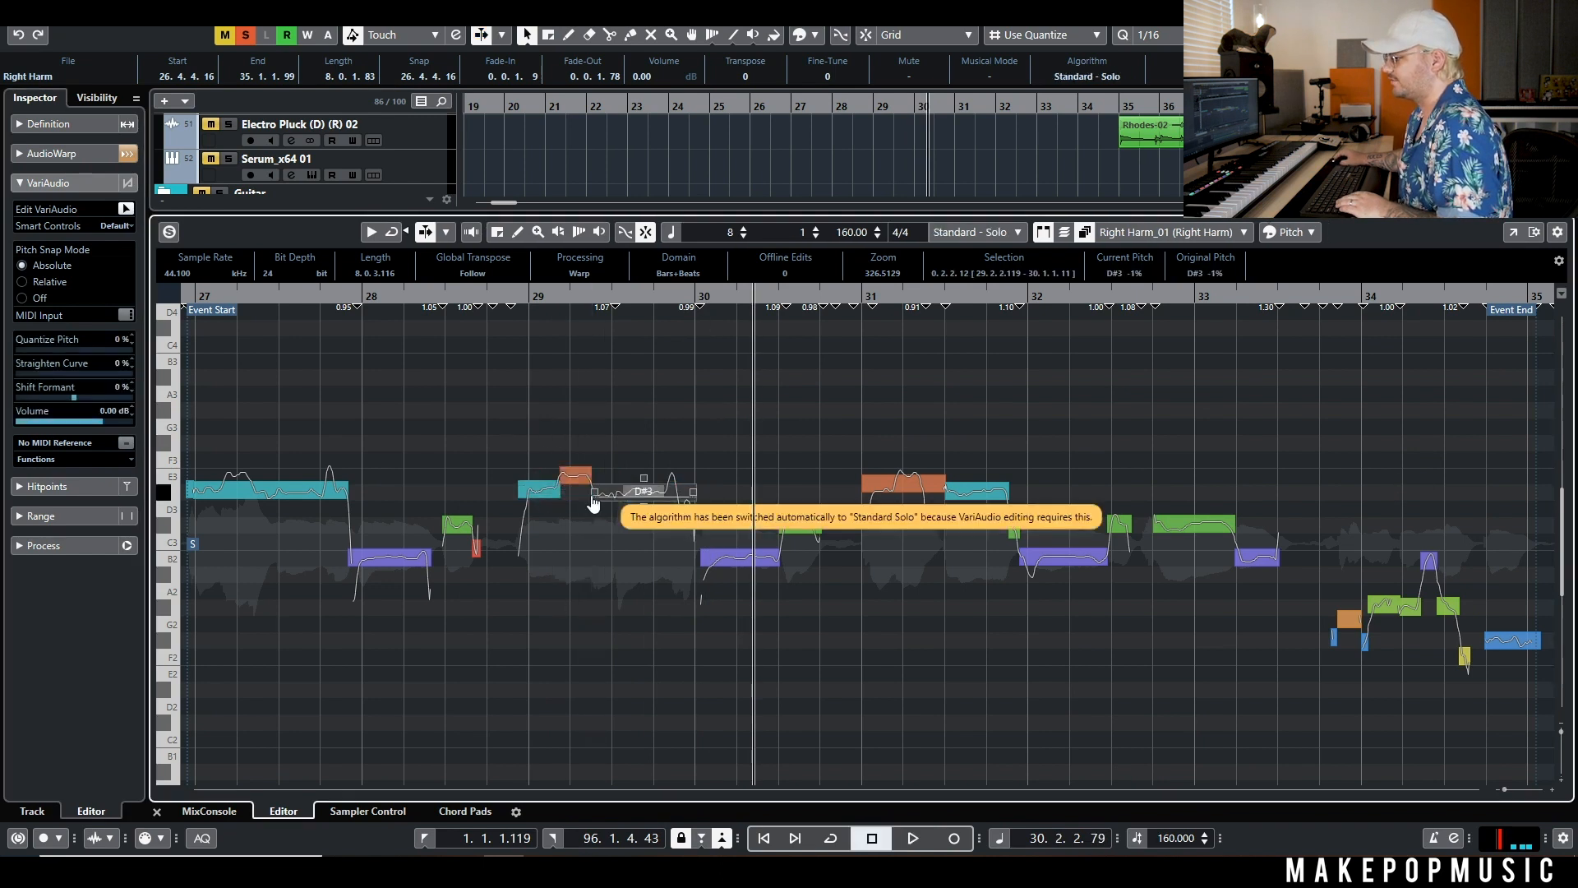
Split the long D#3 note at bar 27 around its pitch bump and the bar 31 note at its rise, pitch-quantizing the notes before bar 30
left_click(219, 498)
left_click(258, 497)
left_click_drag(754, 409, 197, 597)
left_click(764, 448)
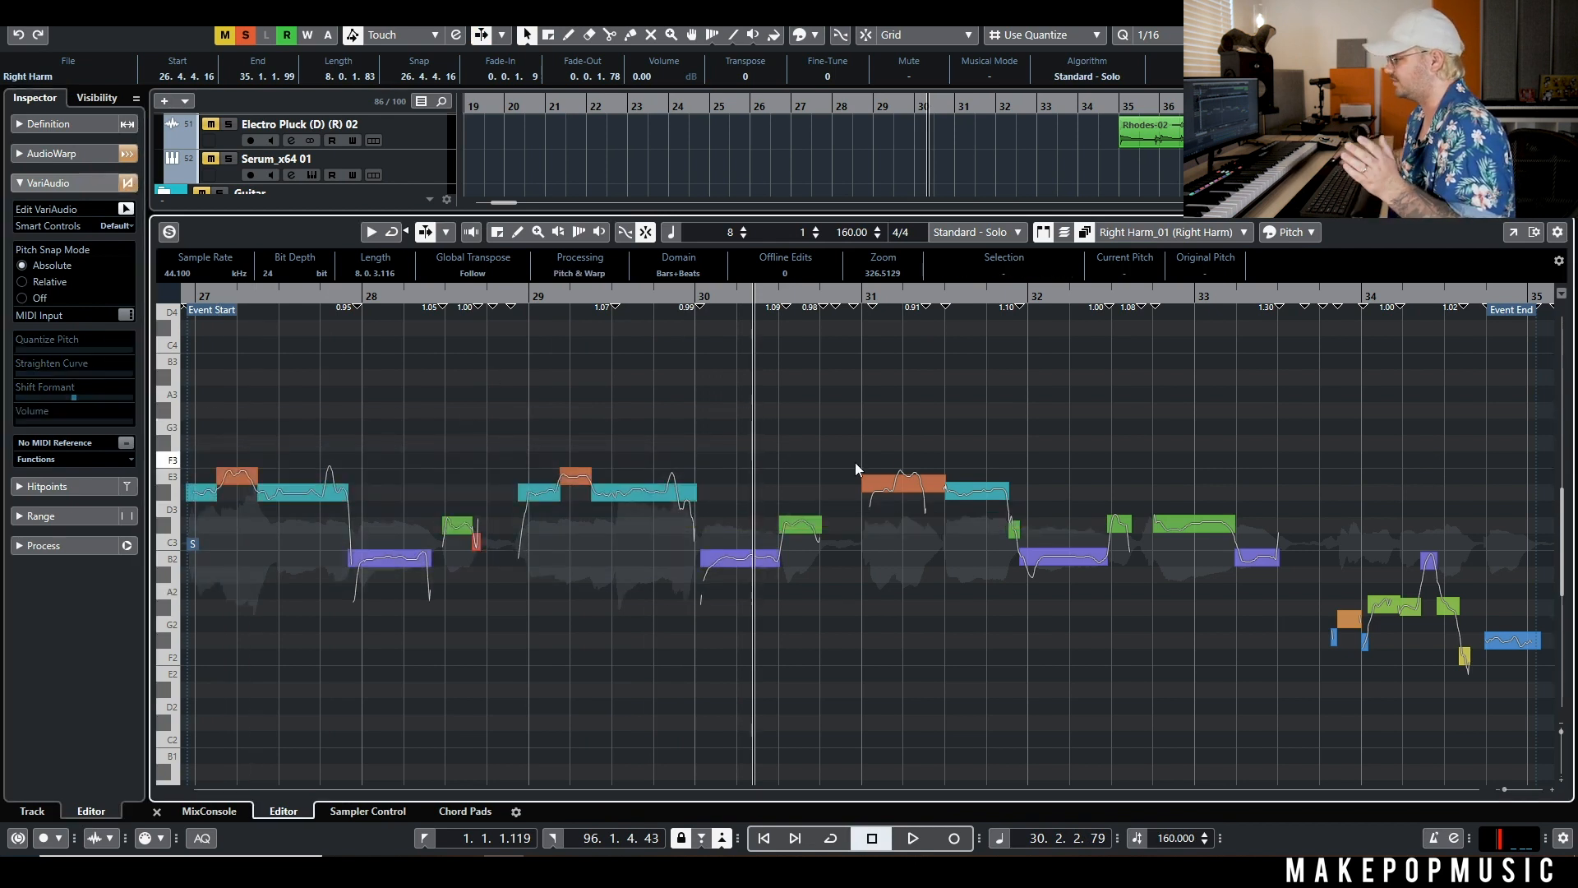
left_click(897, 496)
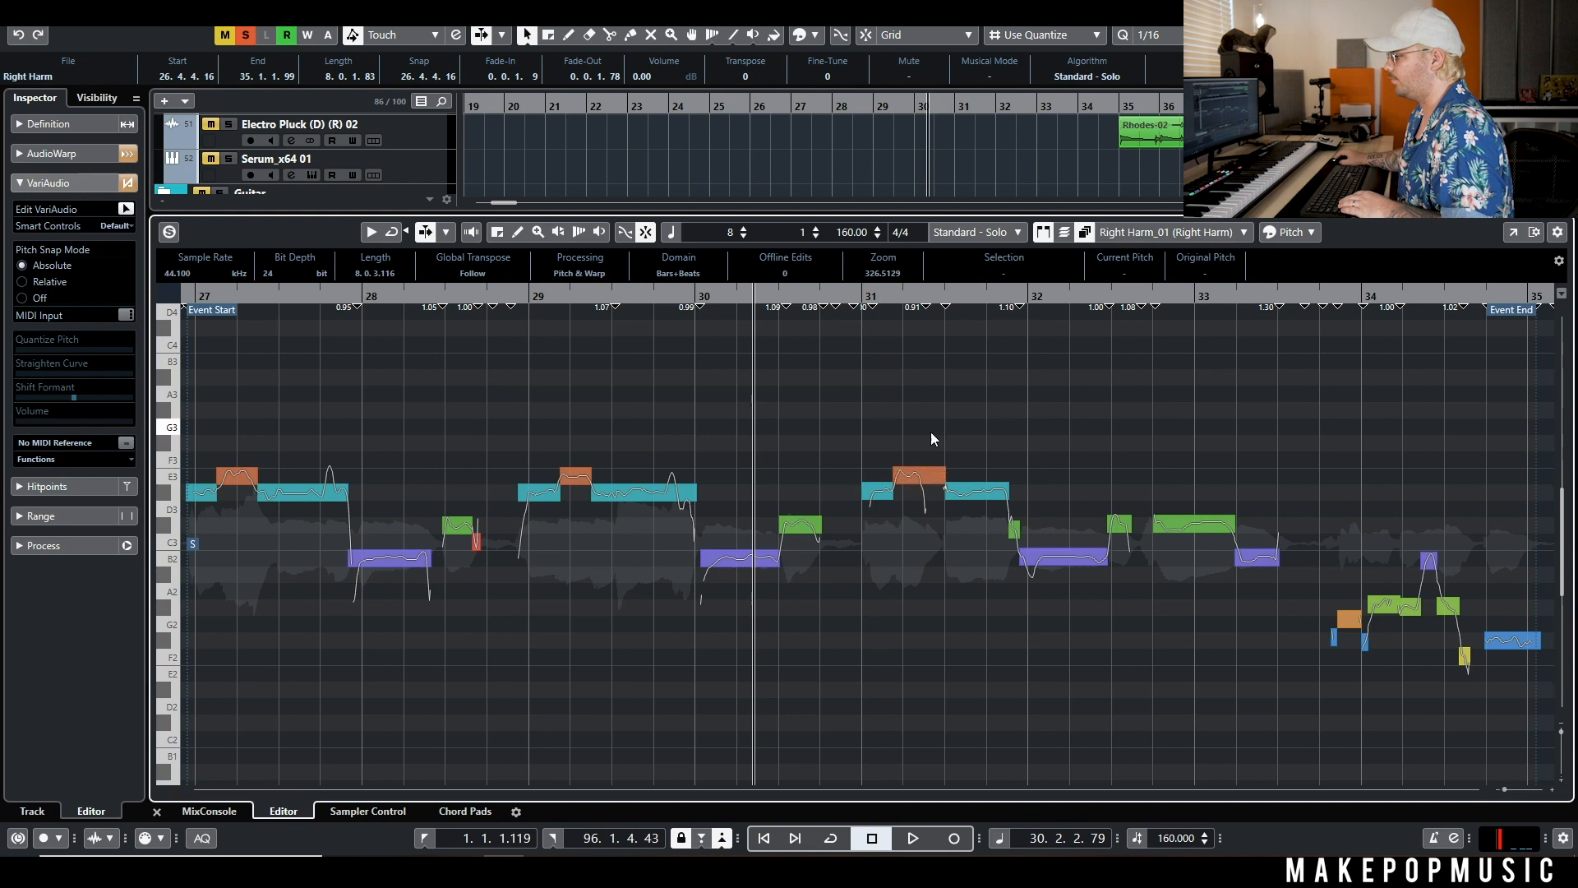
left_click(747, 394)
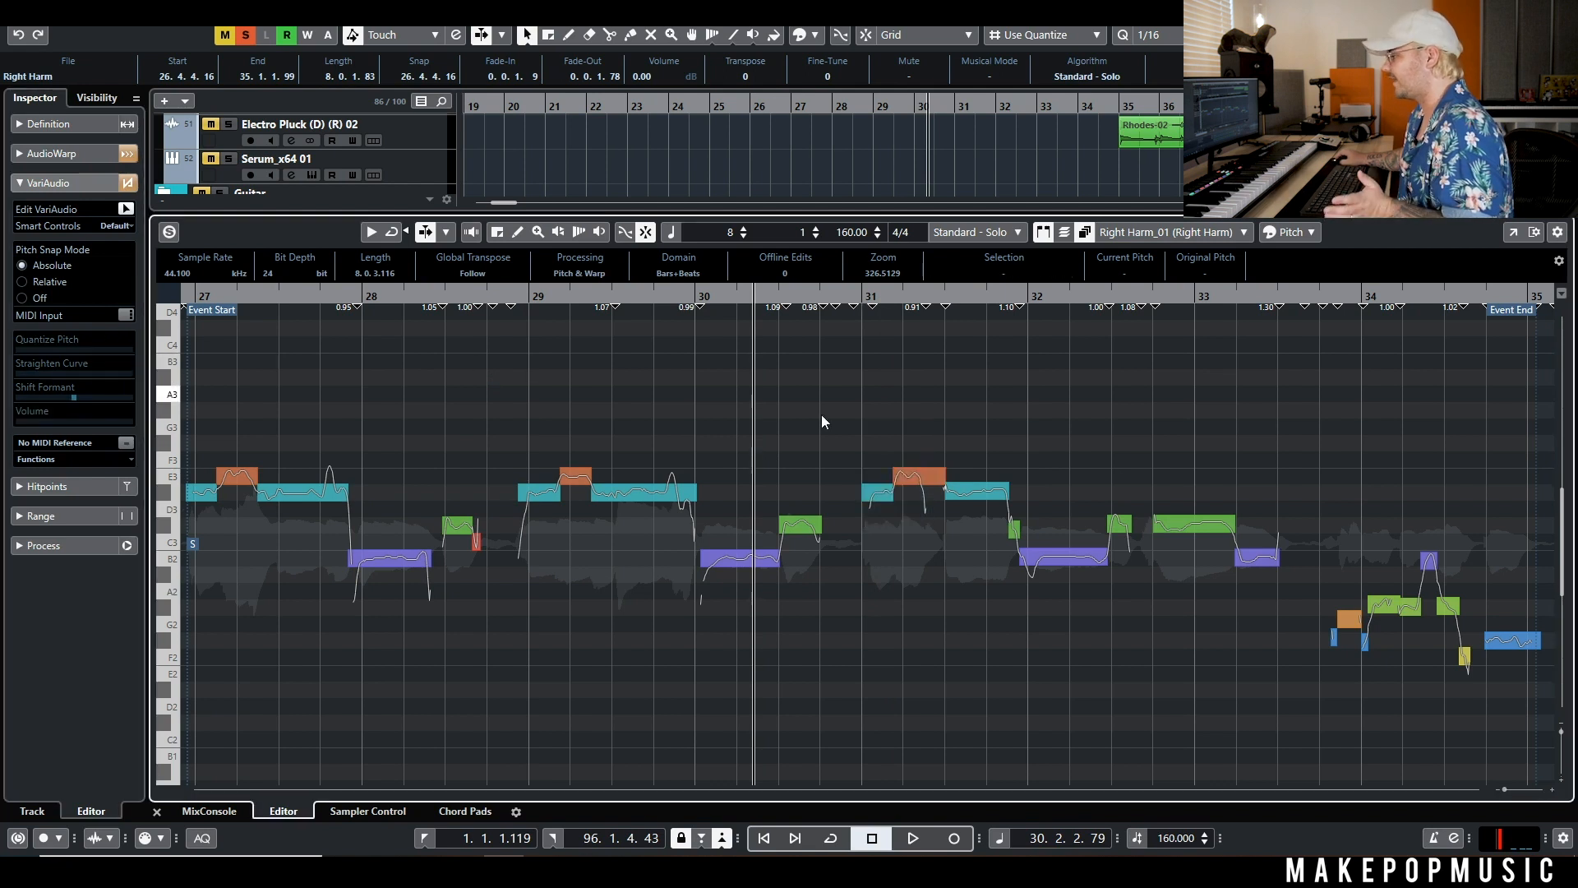
Set all Right Harm_01 notes to 100 % Quantize Pitch and 42 % Straighten Curve, and close the editor
left_click_drag(1499, 442, 185, 699)
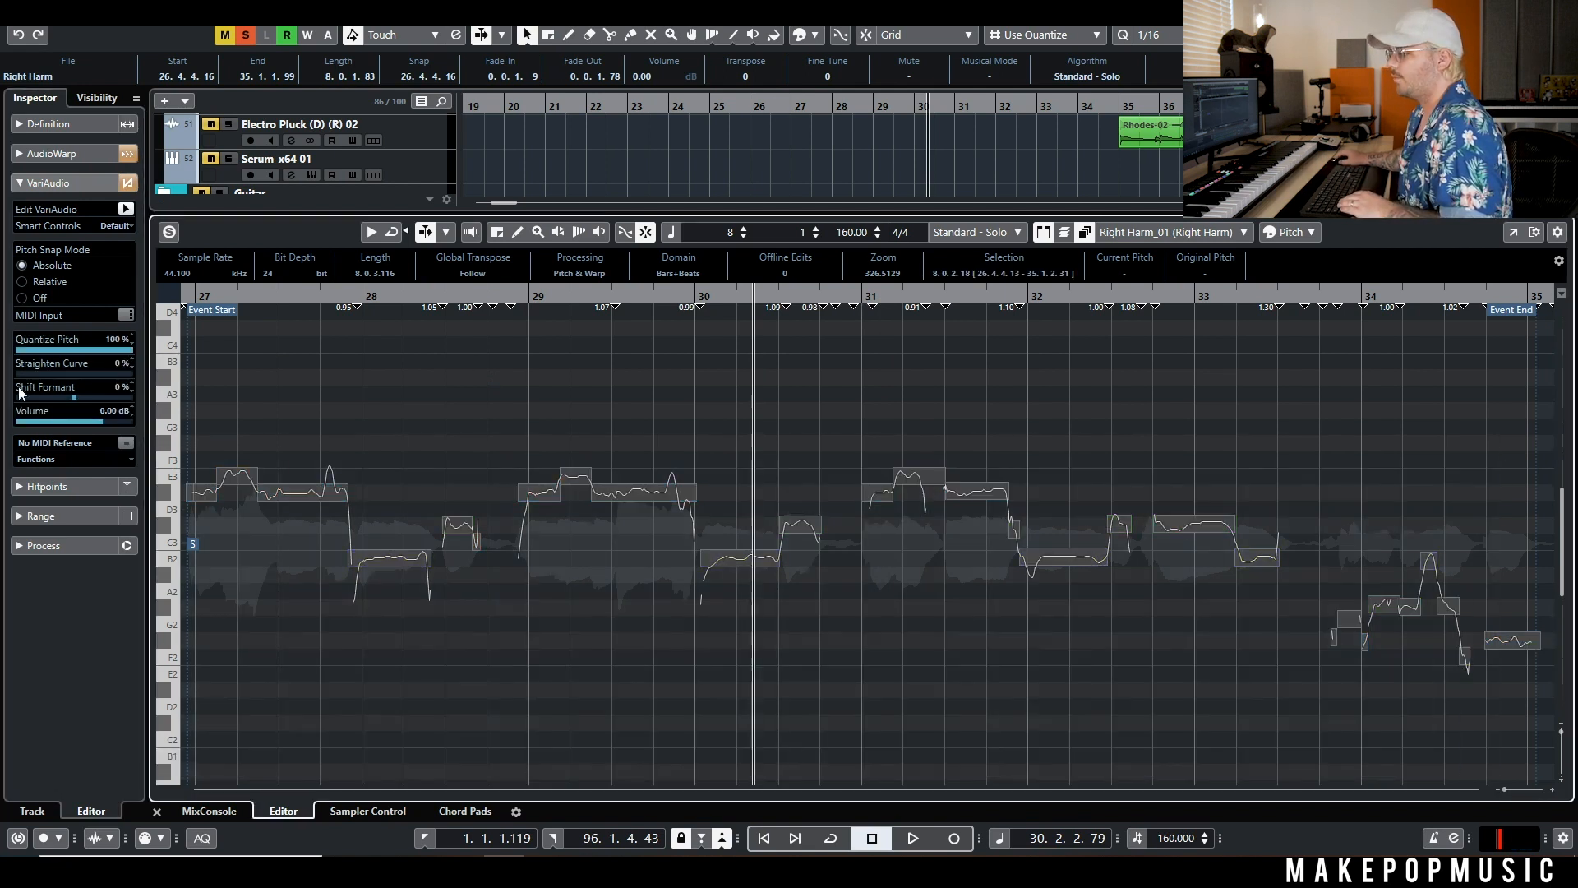
left_click_drag(79, 360, 175, 362)
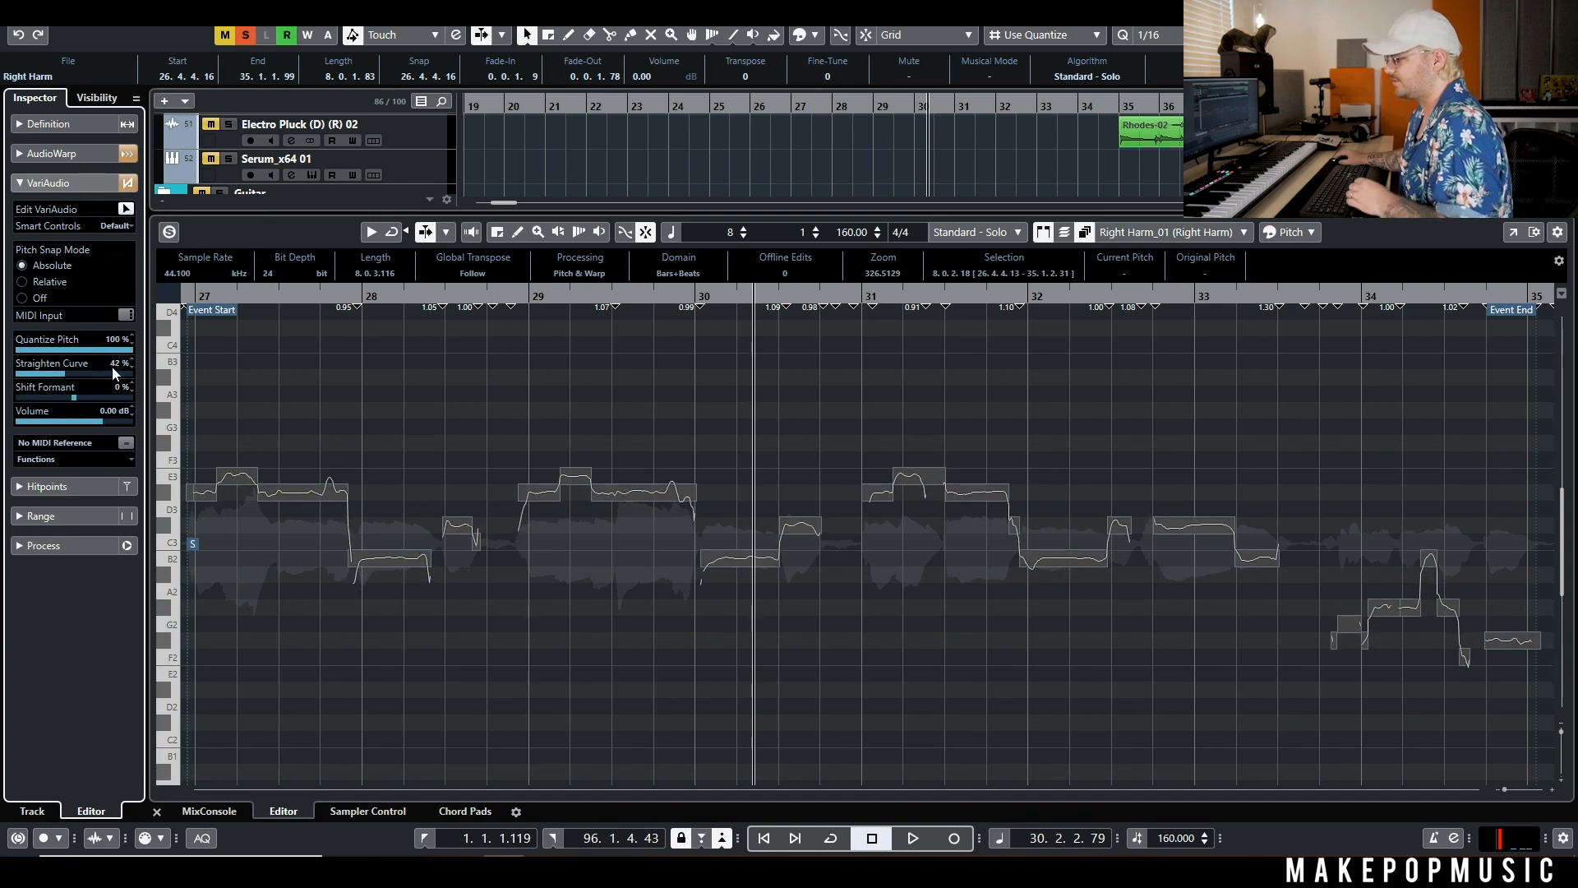
left_click(964, 171)
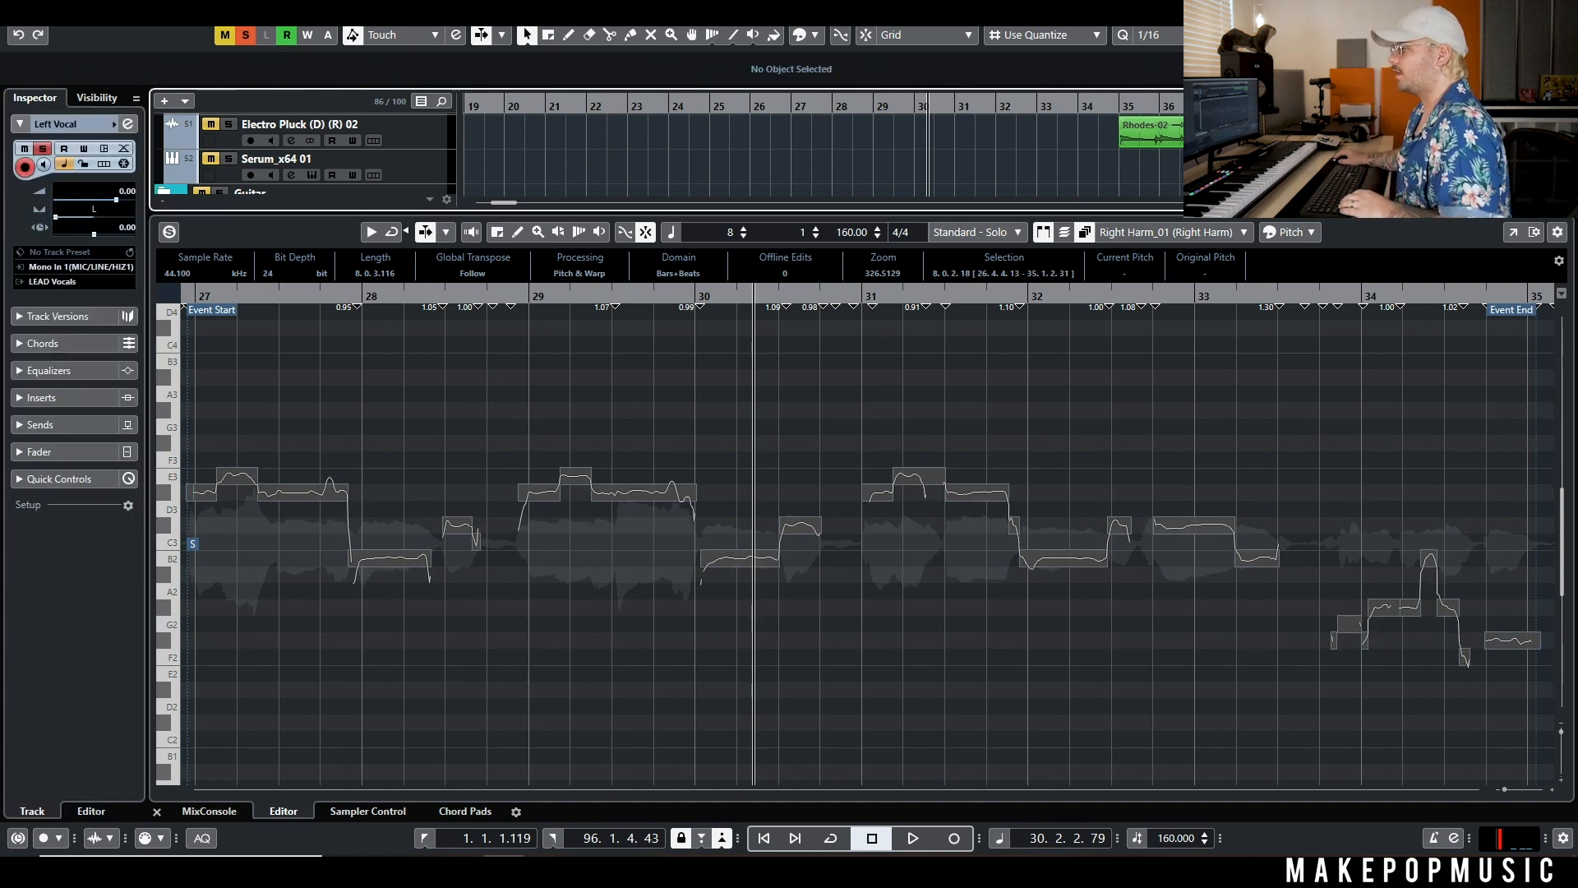
key("ctrl+alt+b")
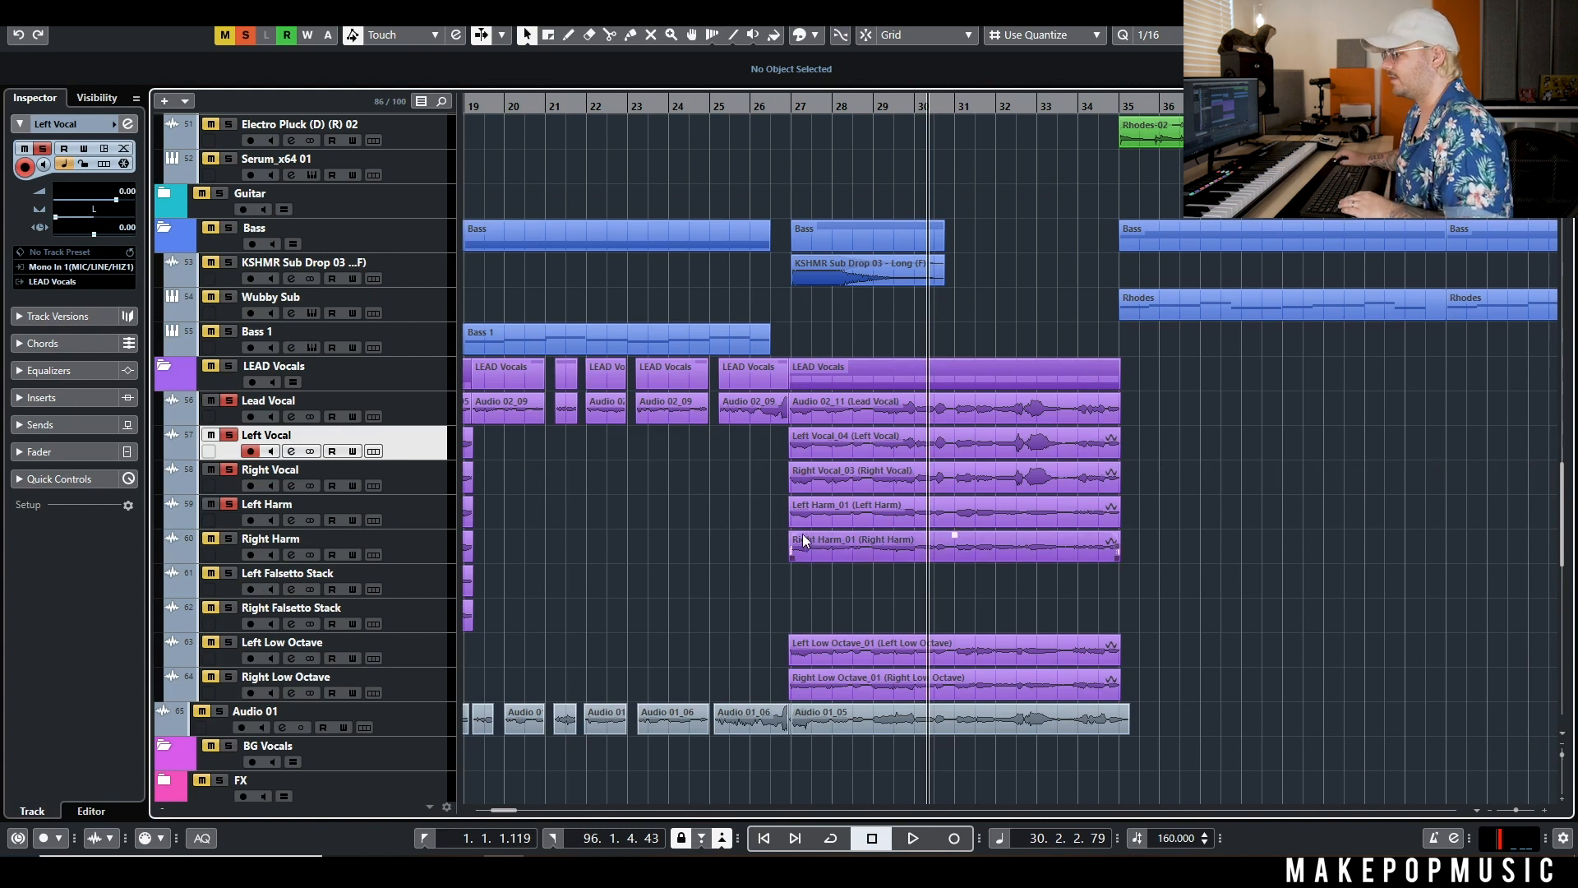
double_click(853, 551)
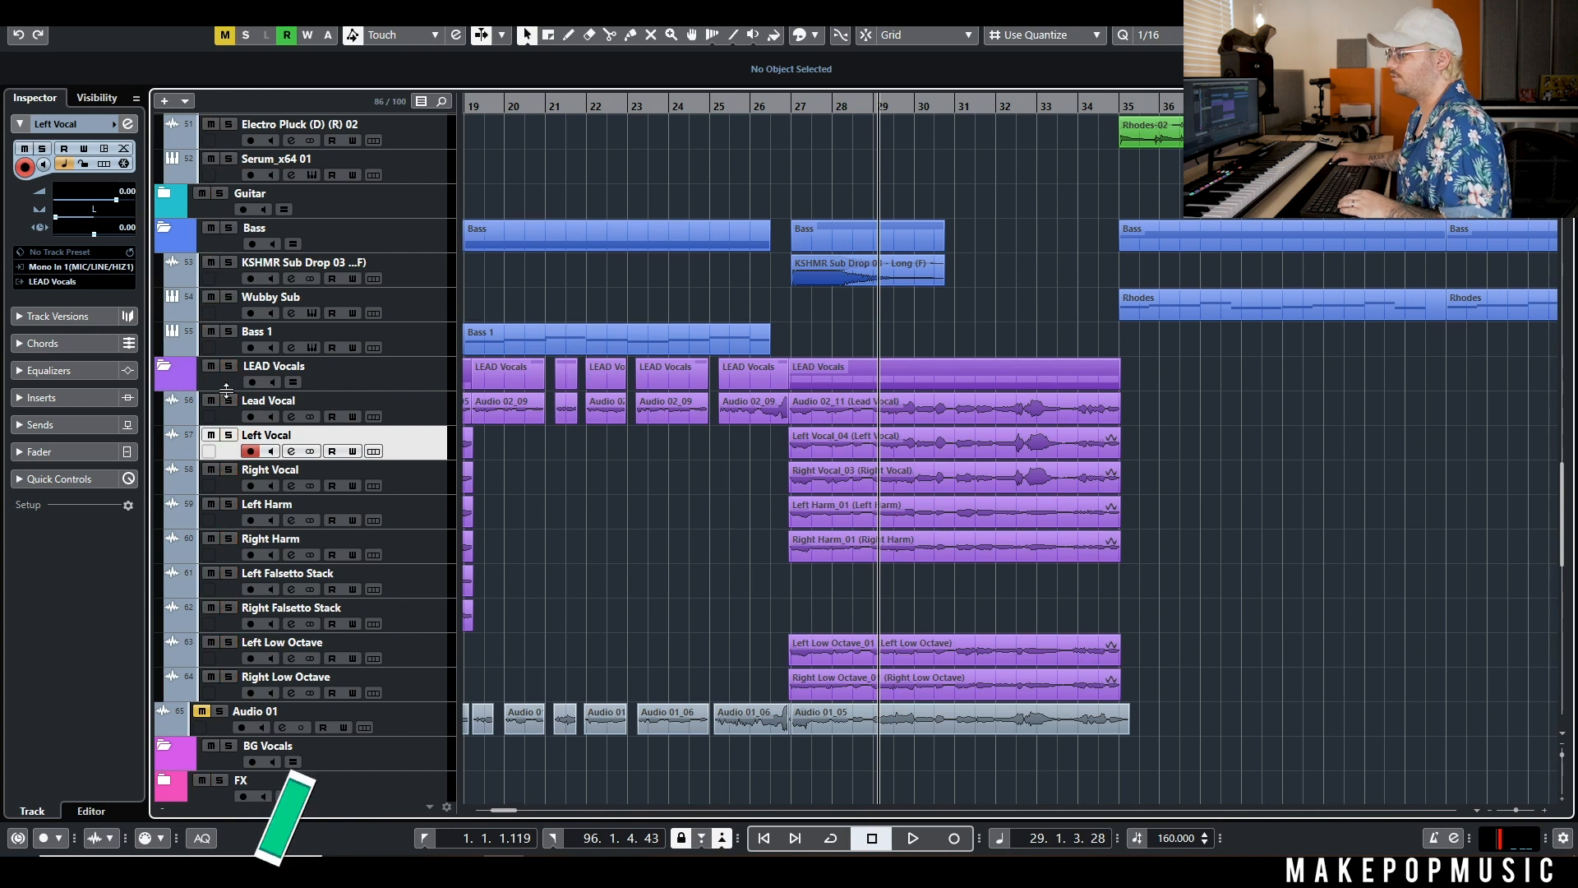
Open the Lead Vocal track's channel settings, copy them, and close the window
left_click(291, 423)
left_click(291, 418)
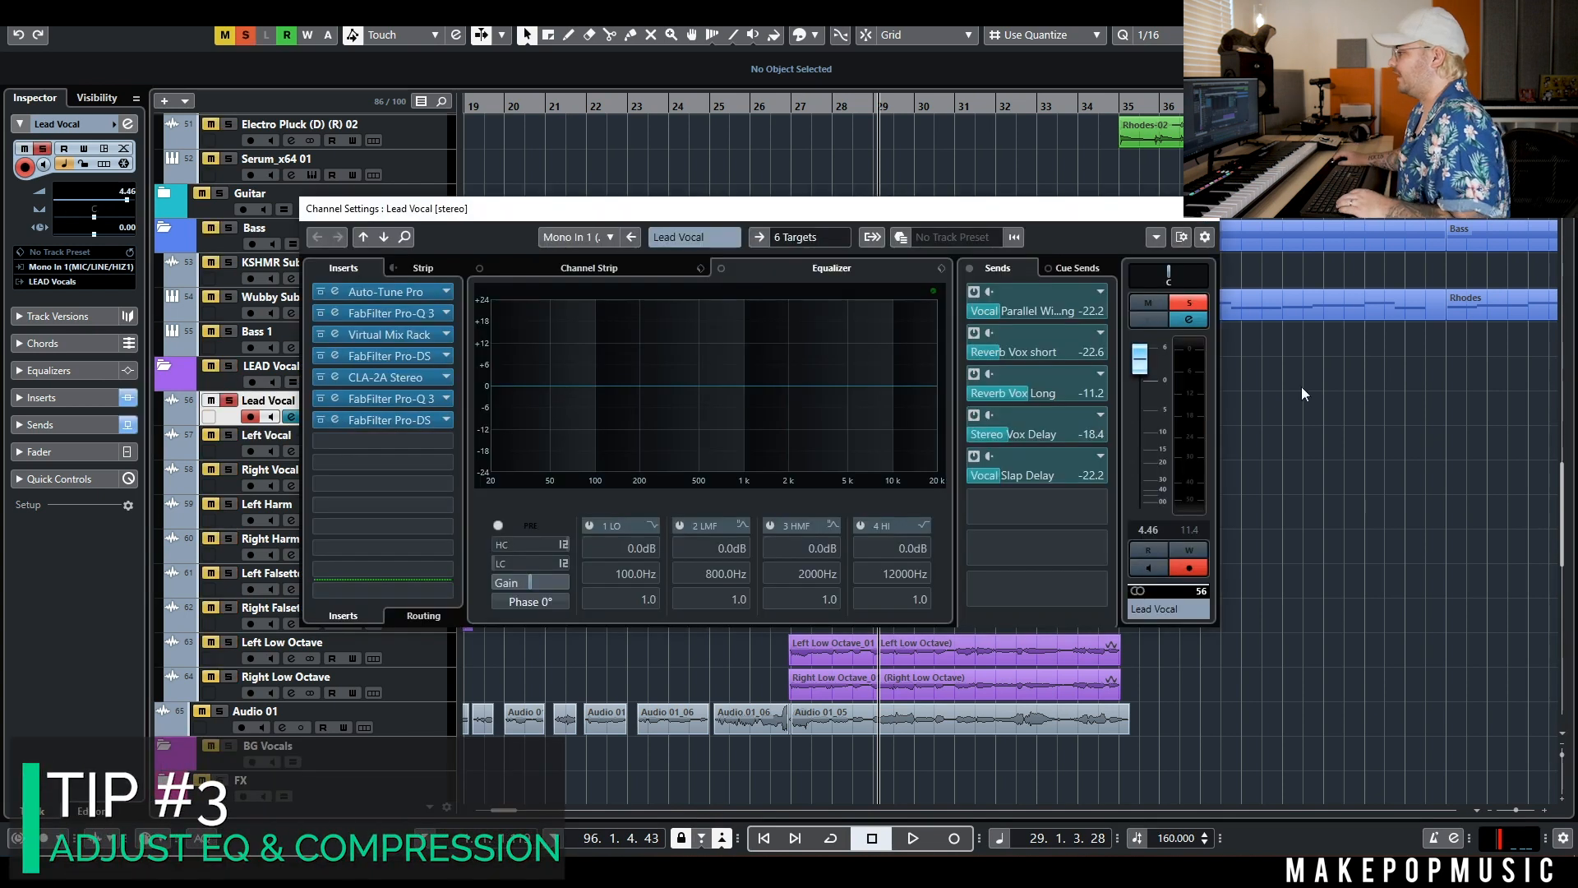
left_click(1155, 238)
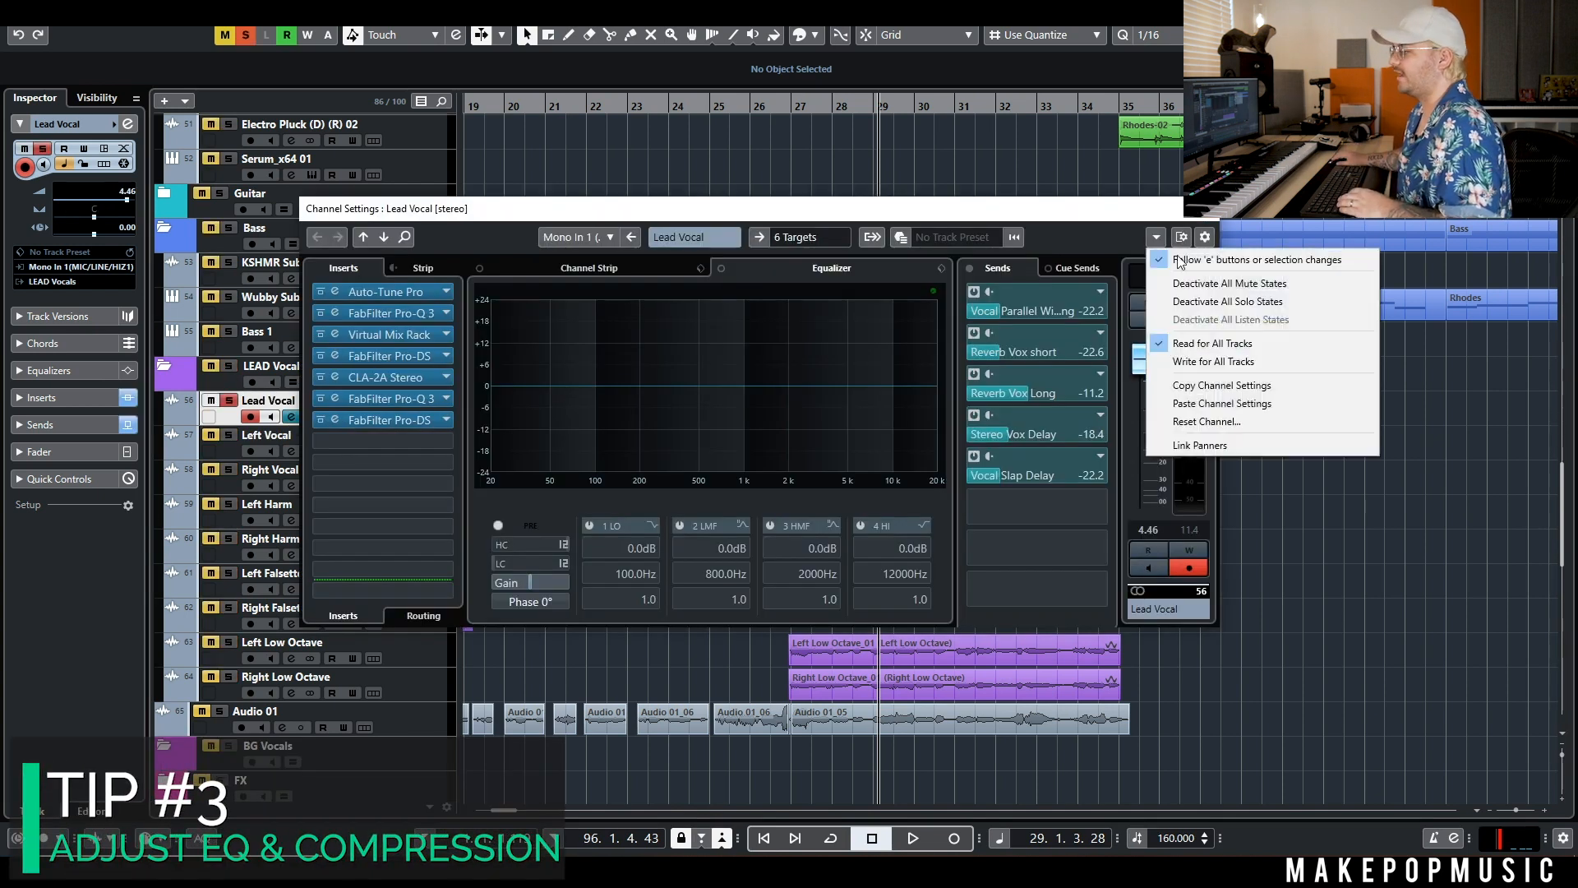
left_click(1247, 386)
left_click(1221, 212)
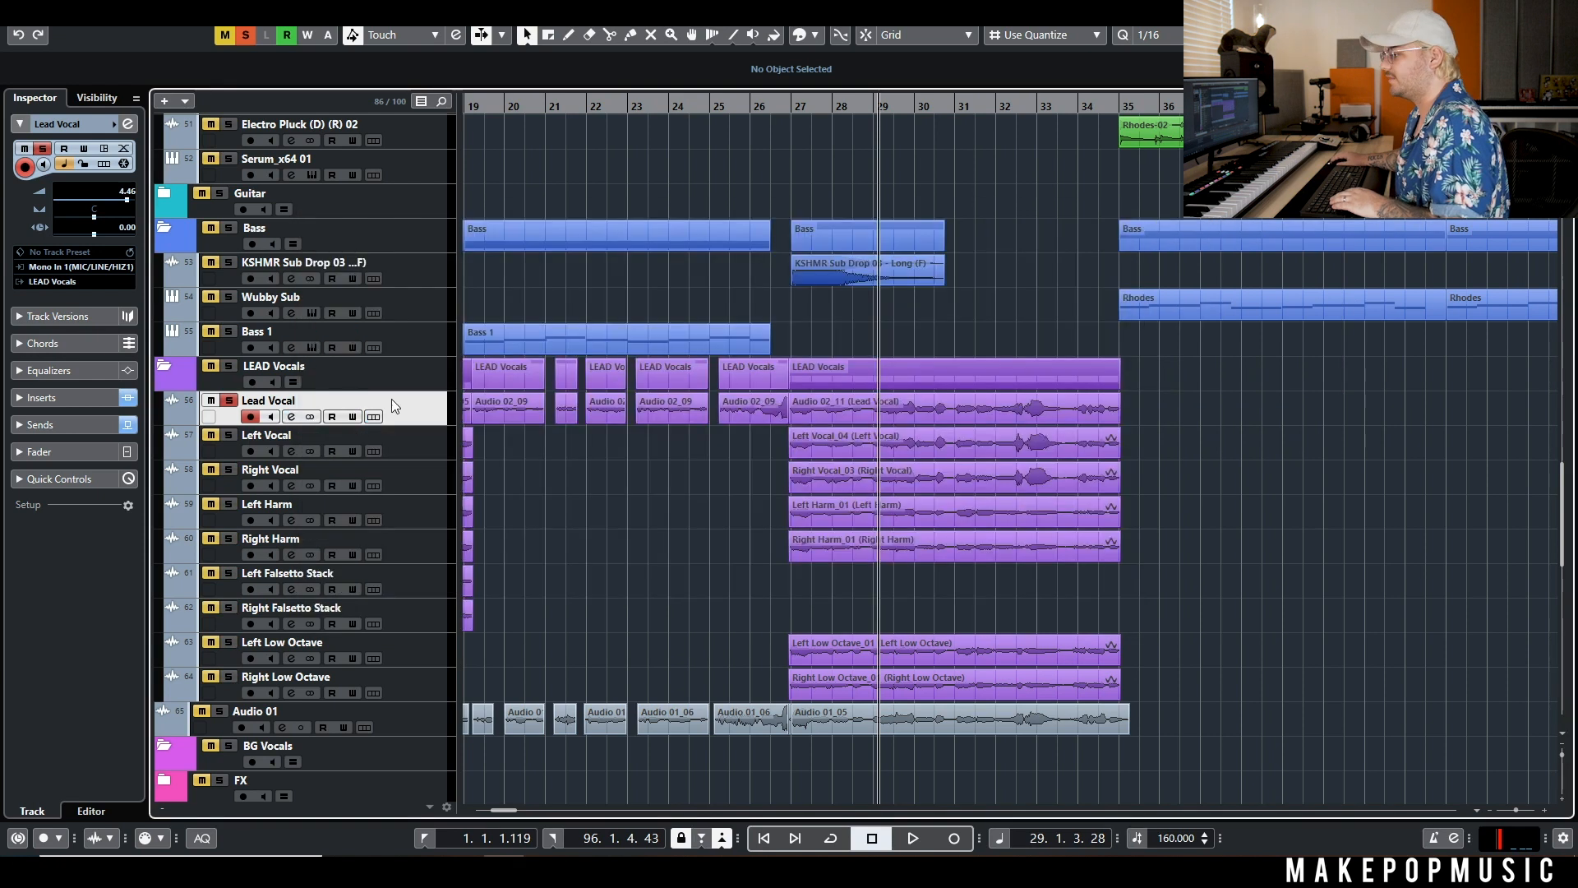
Solo the Left Vocal track instead of the Lead Vocal and paste the copied channel settings onto its channel
left_click(228, 400)
left_click(230, 435)
left_click(291, 451)
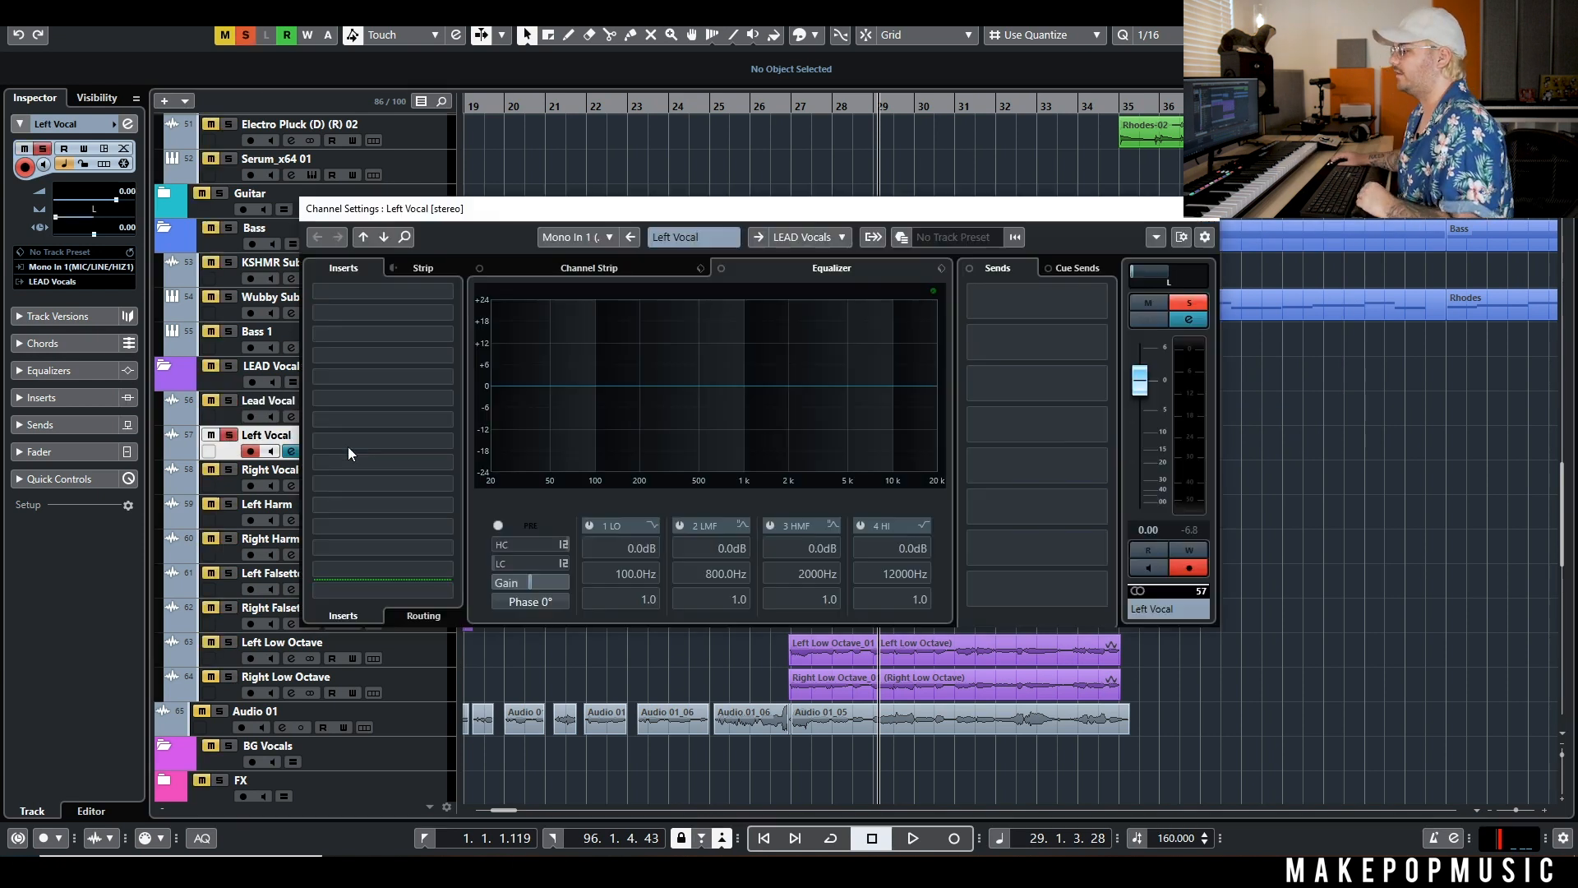
left_click(1152, 239)
left_click(1216, 401)
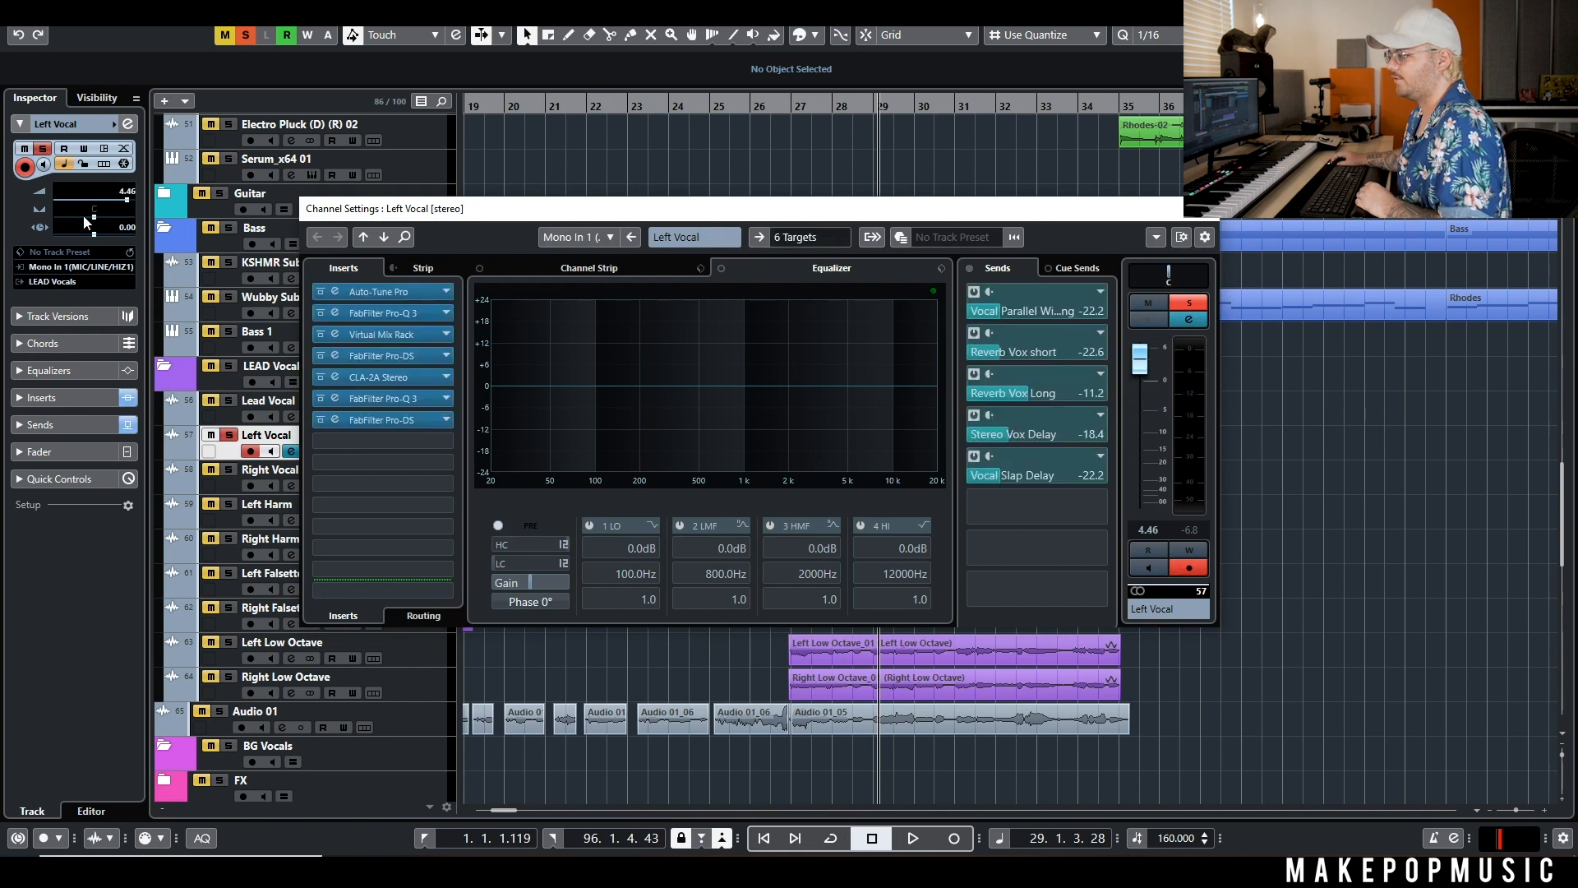
Set the Left Vocal track's volume to -0.25 and pan it fully left
left_click_drag(382, 215, 897, 345)
left_click(121, 200)
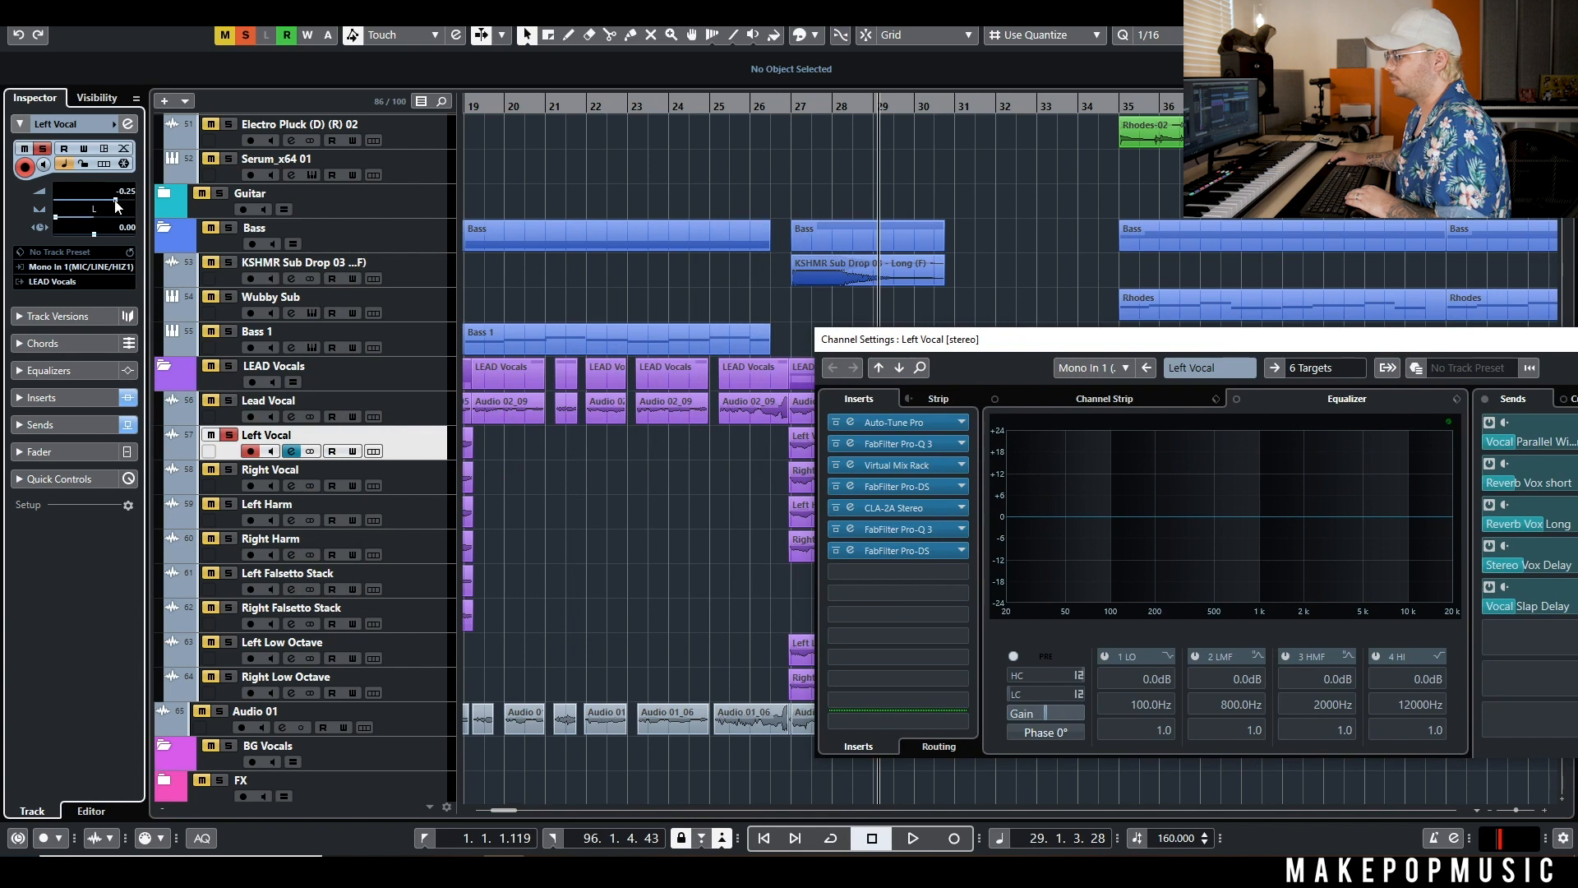
left_click_drag(947, 348, 492, 272)
Play the Left Vocal and briefly solo the Lead Vocal alongside it to compare the two
left_click(759, 160)
key("space")
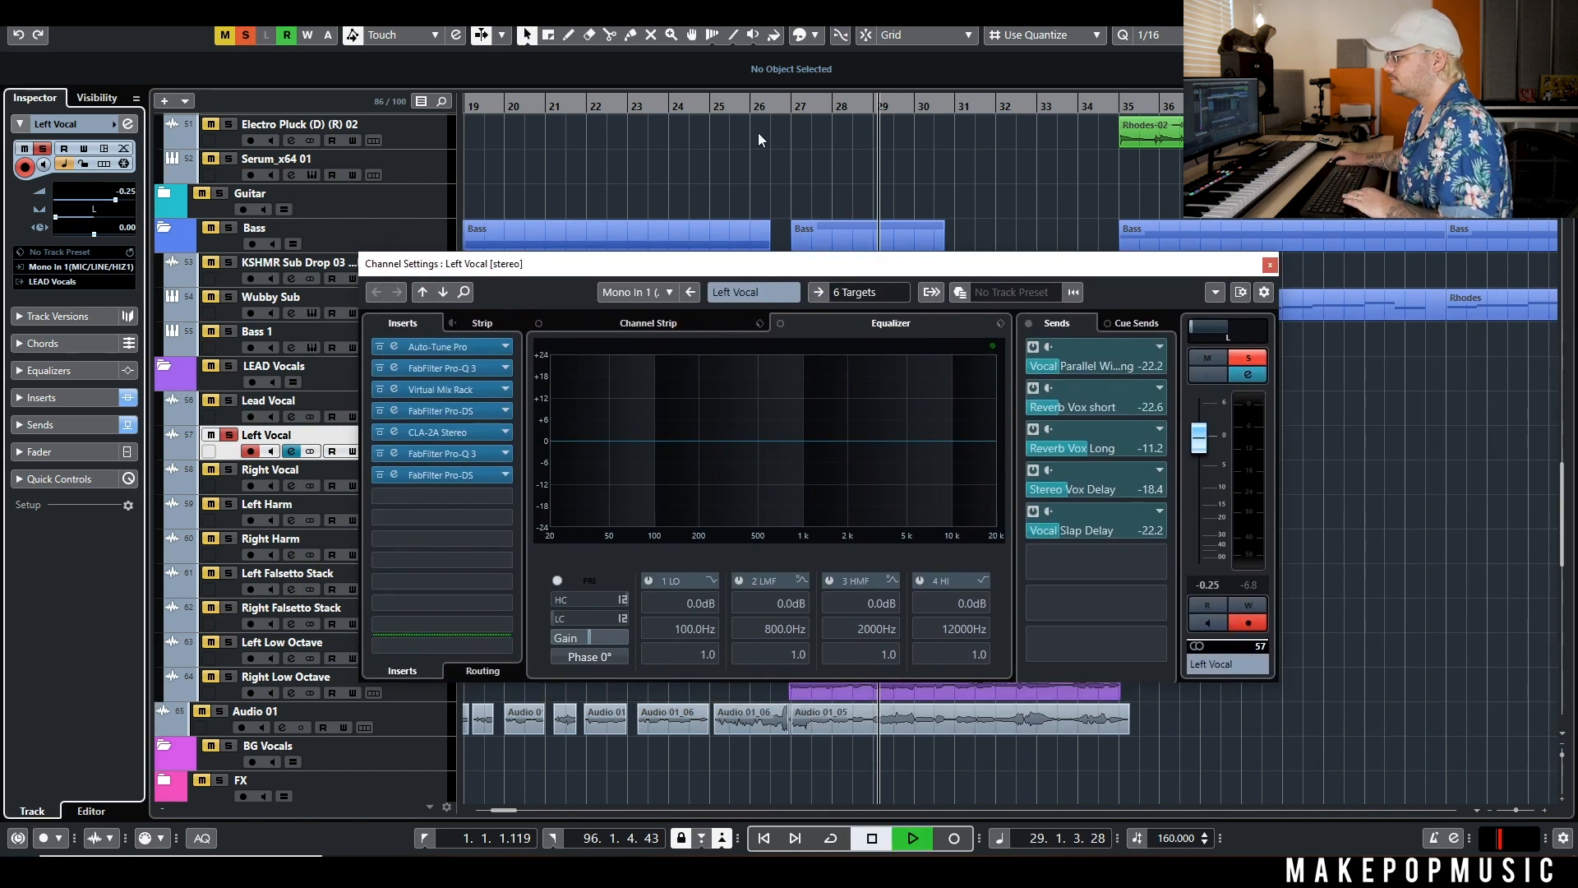
left_click(229, 401)
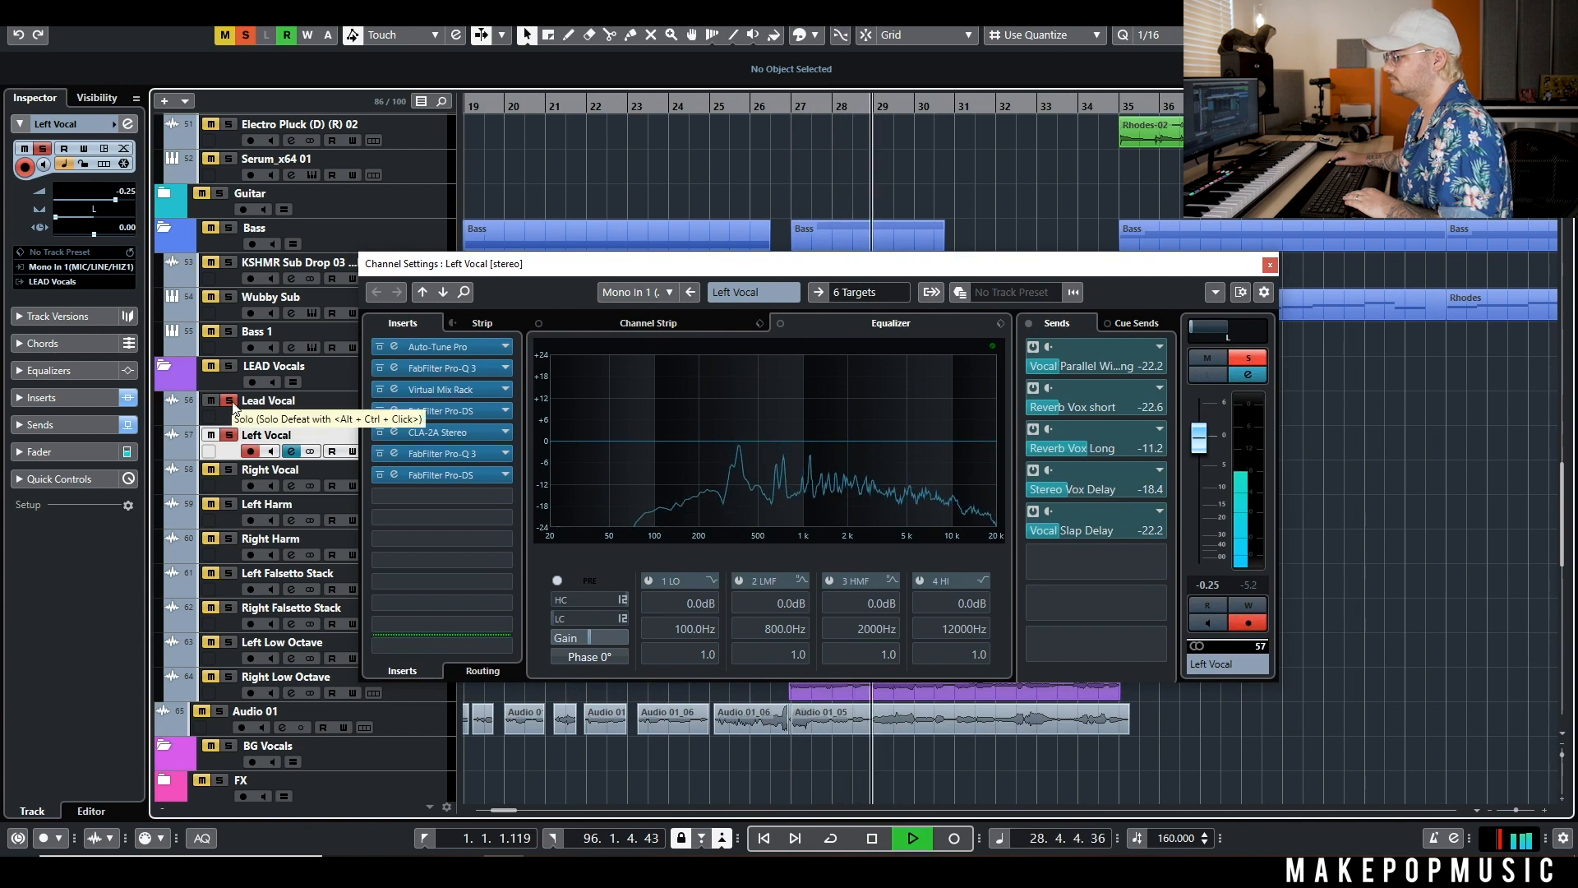
left_click(231, 402)
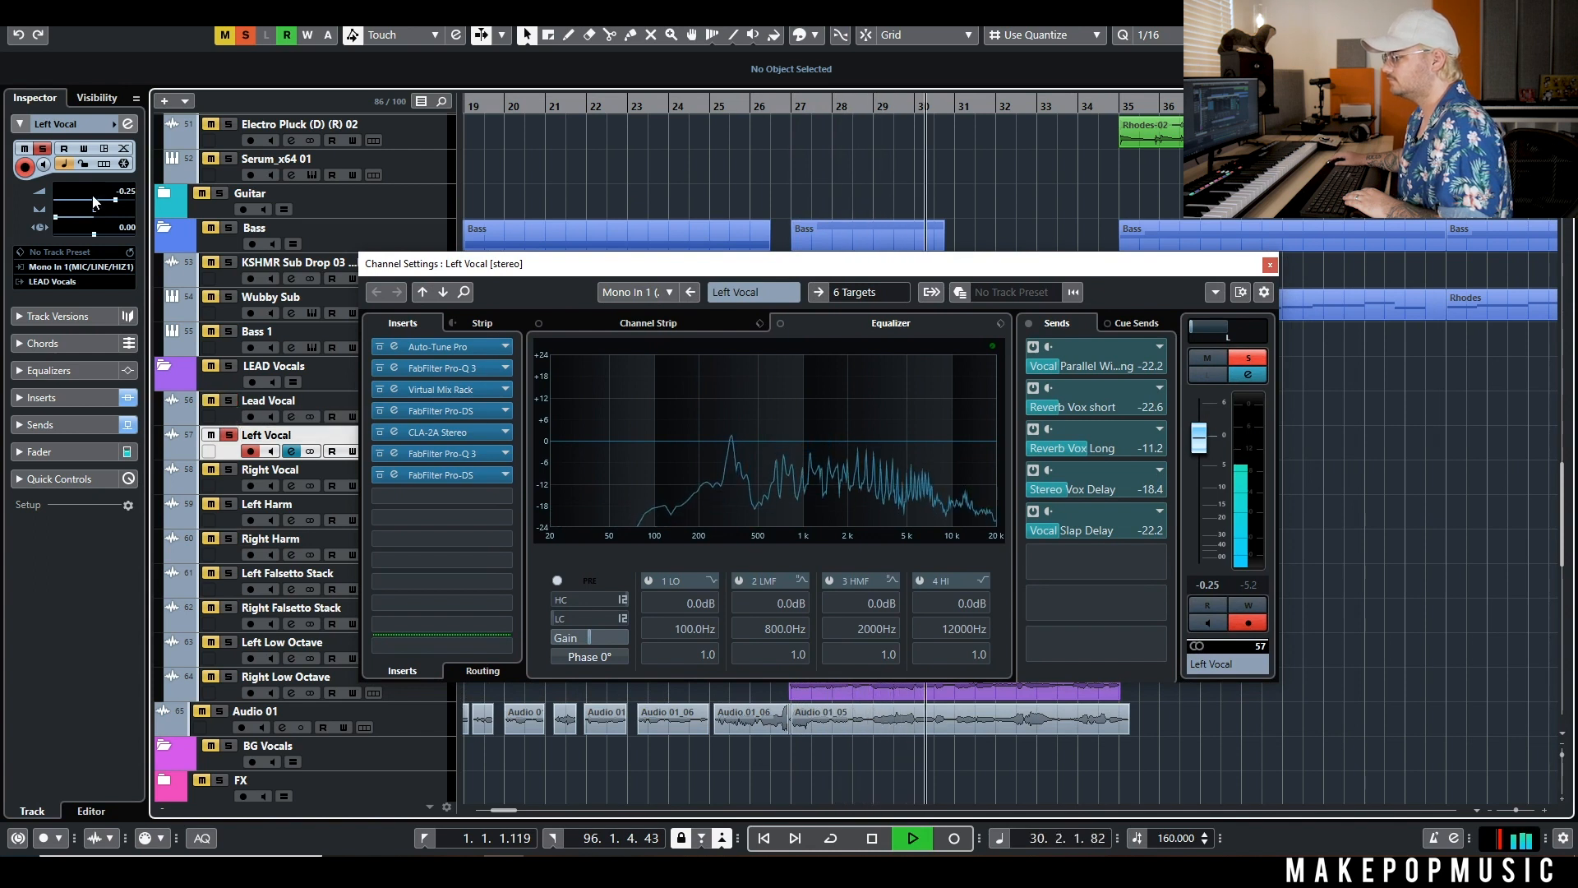
Set the Left Vocal track's volume to 1.53, stop playback and review its first FabFilter Pro-Q 3 equalizer curve
left_click_drag(118, 197, 120, 204)
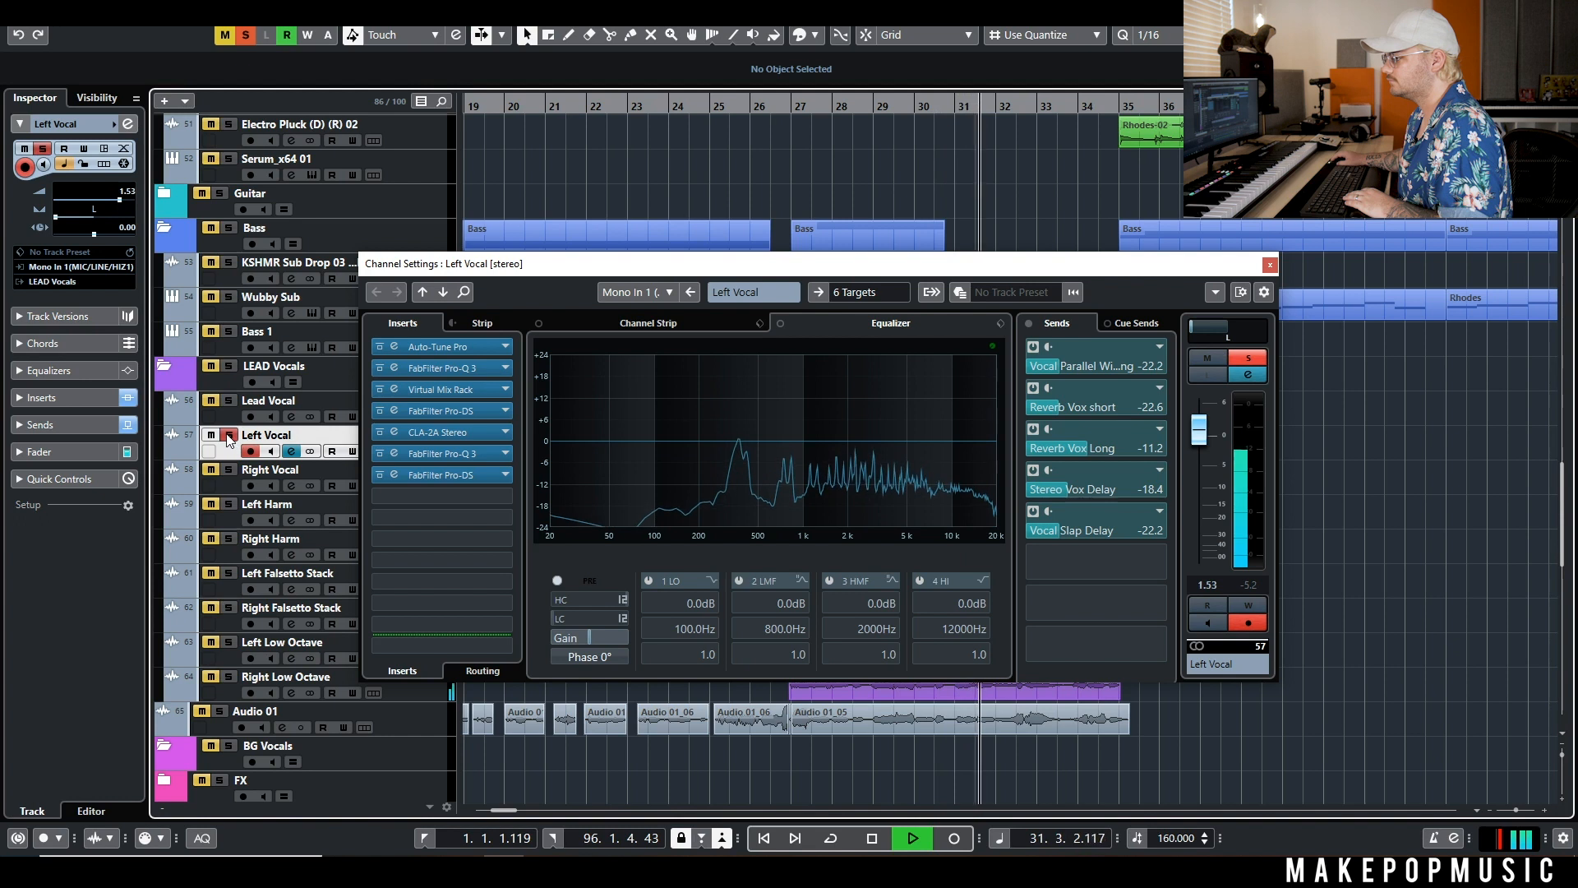
key("space")
left_click(457, 373)
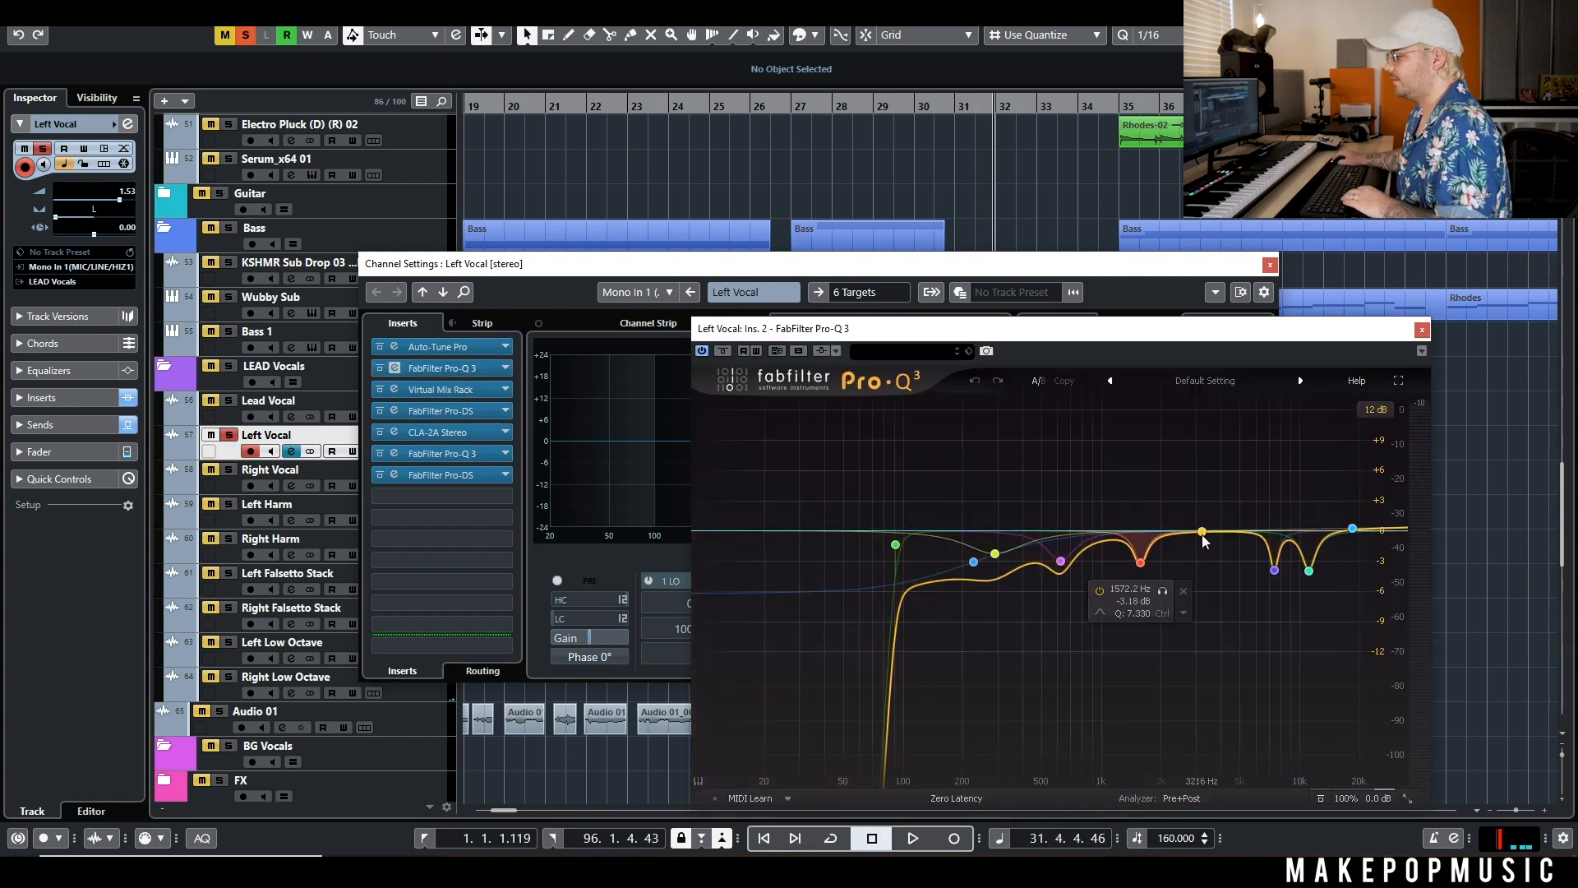
left_click(1221, 555)
left_click_drag(1249, 586, 1340, 587)
left_click(1421, 330)
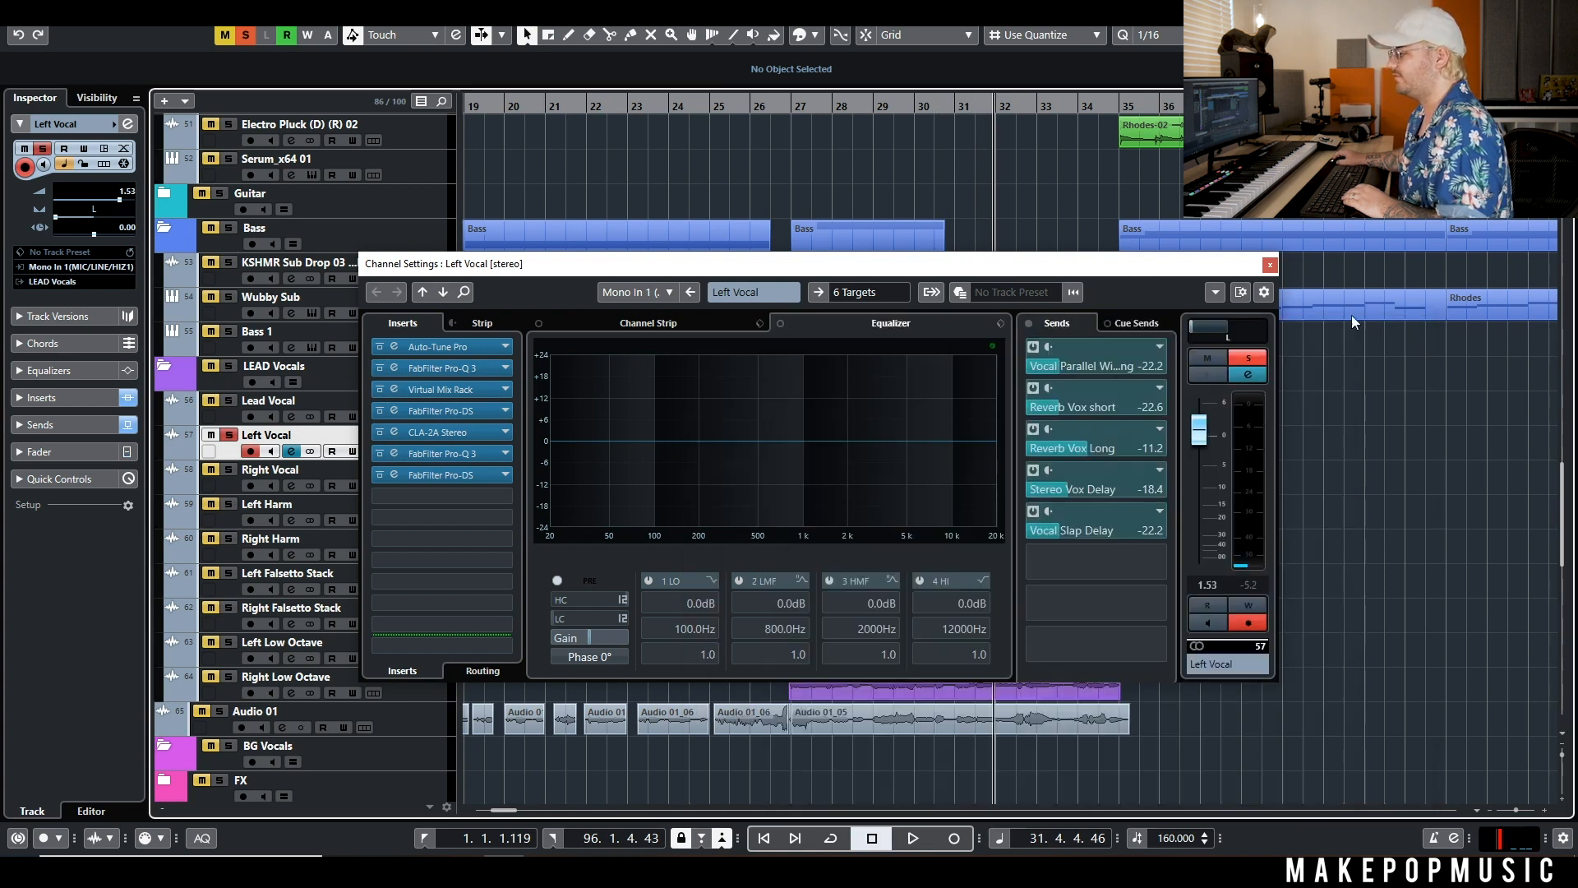
Play the Left Vocal while examining its second Pro-Q 3 equalizer, and compare its sound with the Lead Vocal
left_click_drag(849, 267, 853, 266)
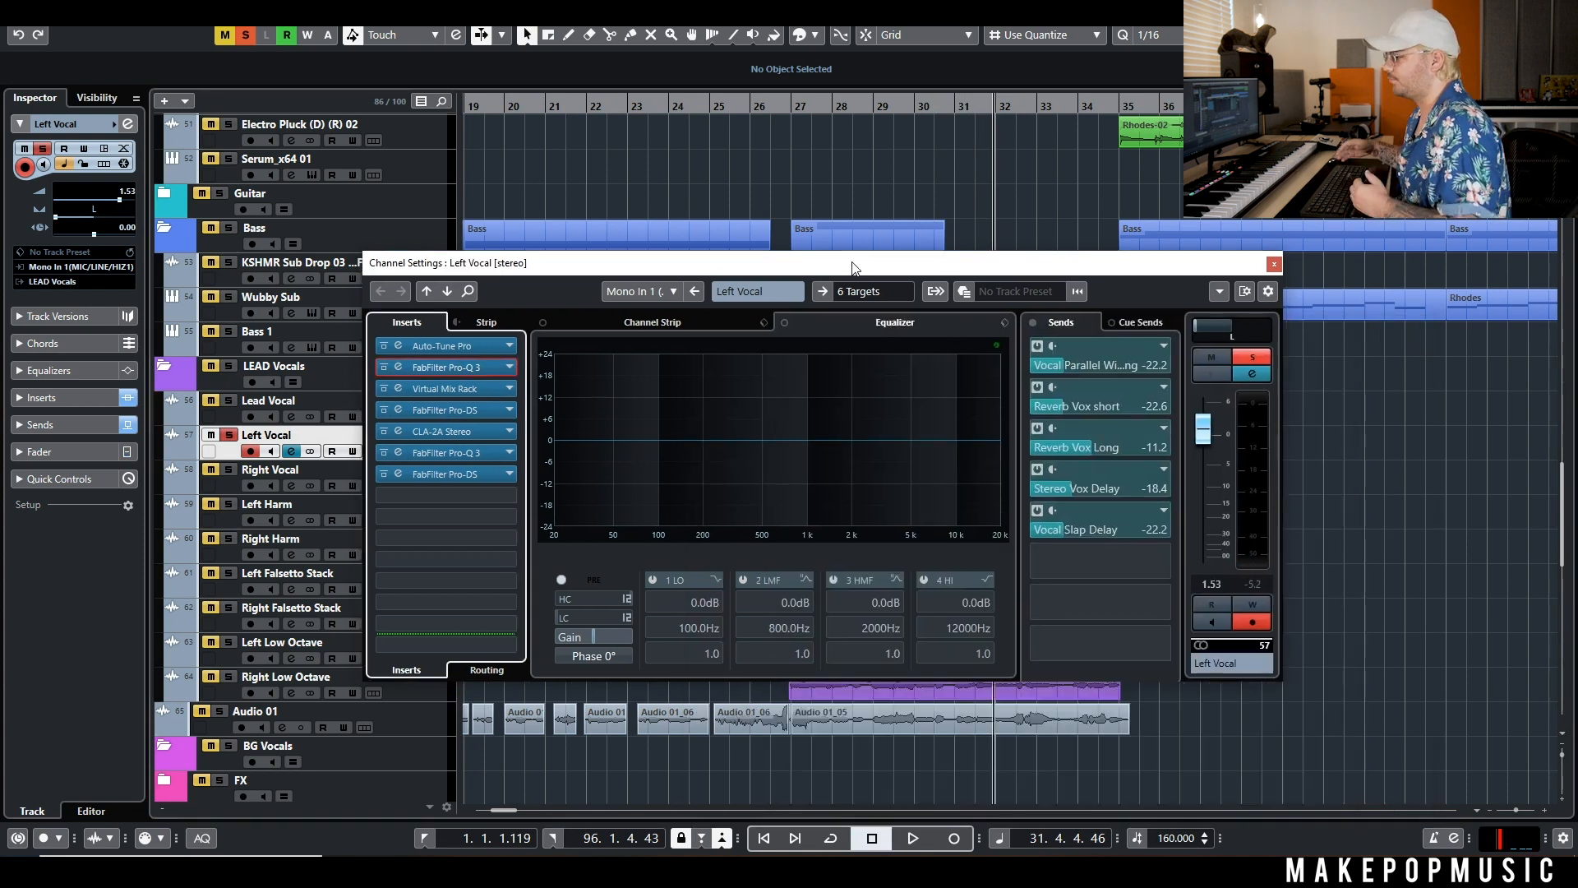
left_click(460, 452)
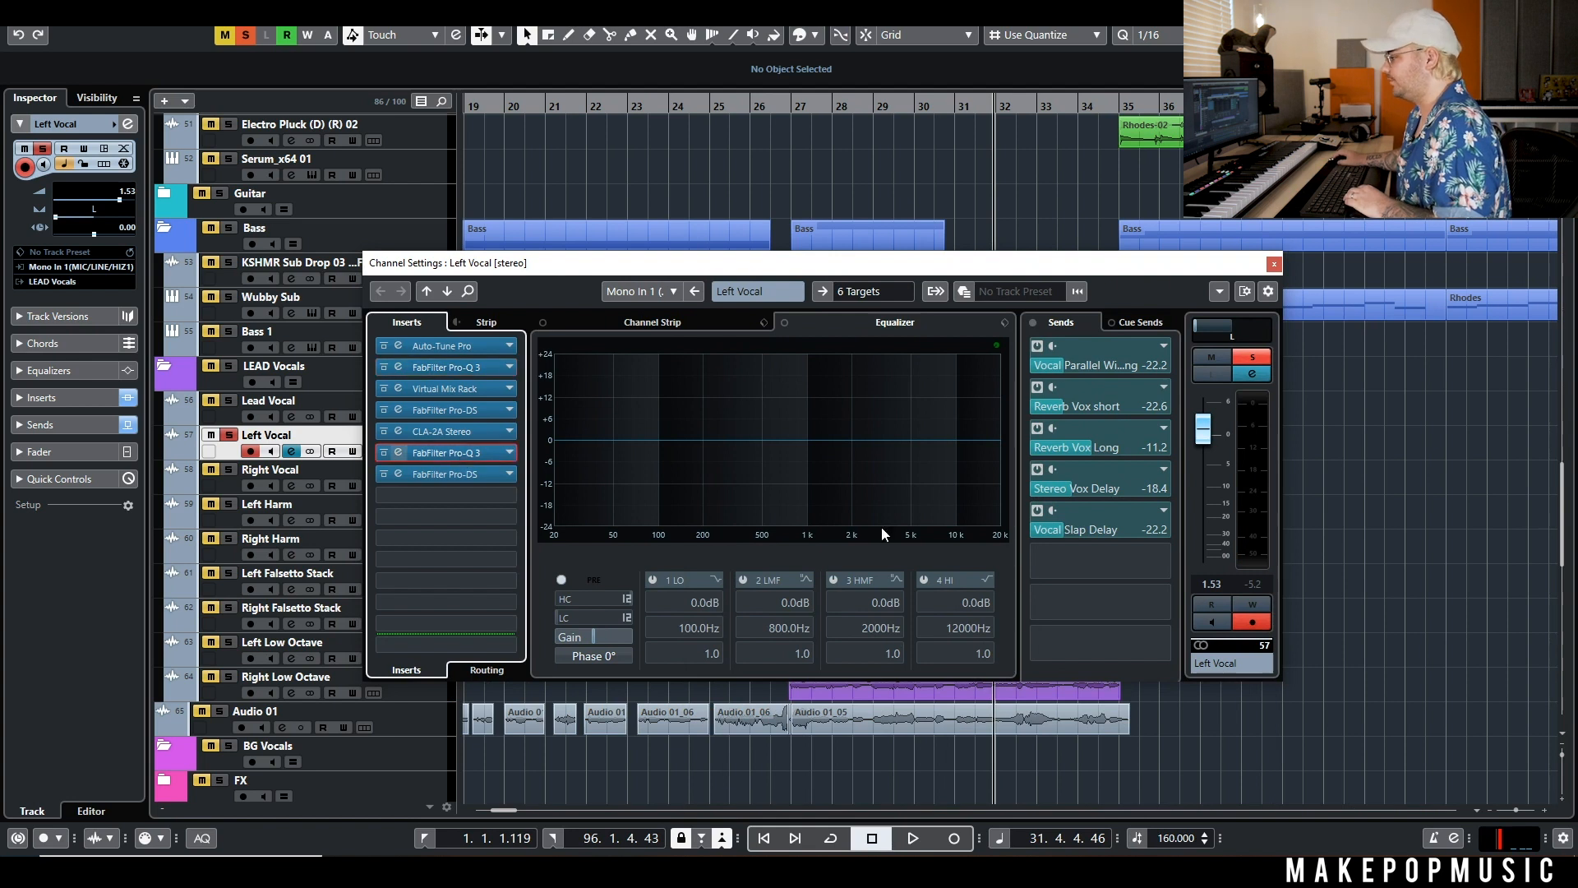
key("space")
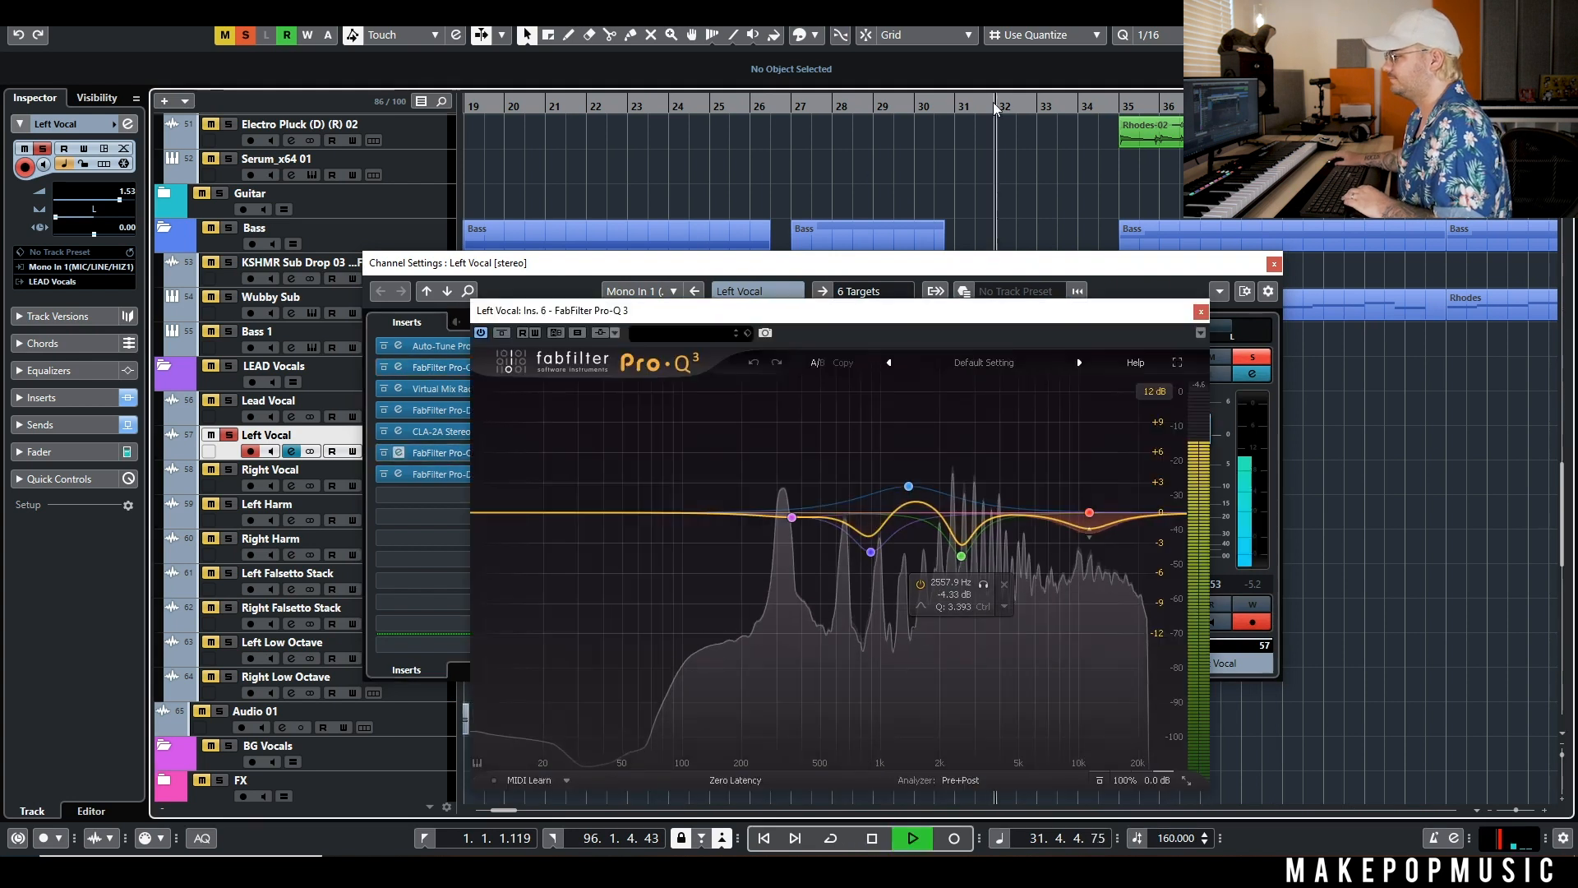
left_click(931, 106)
left_click(1201, 313)
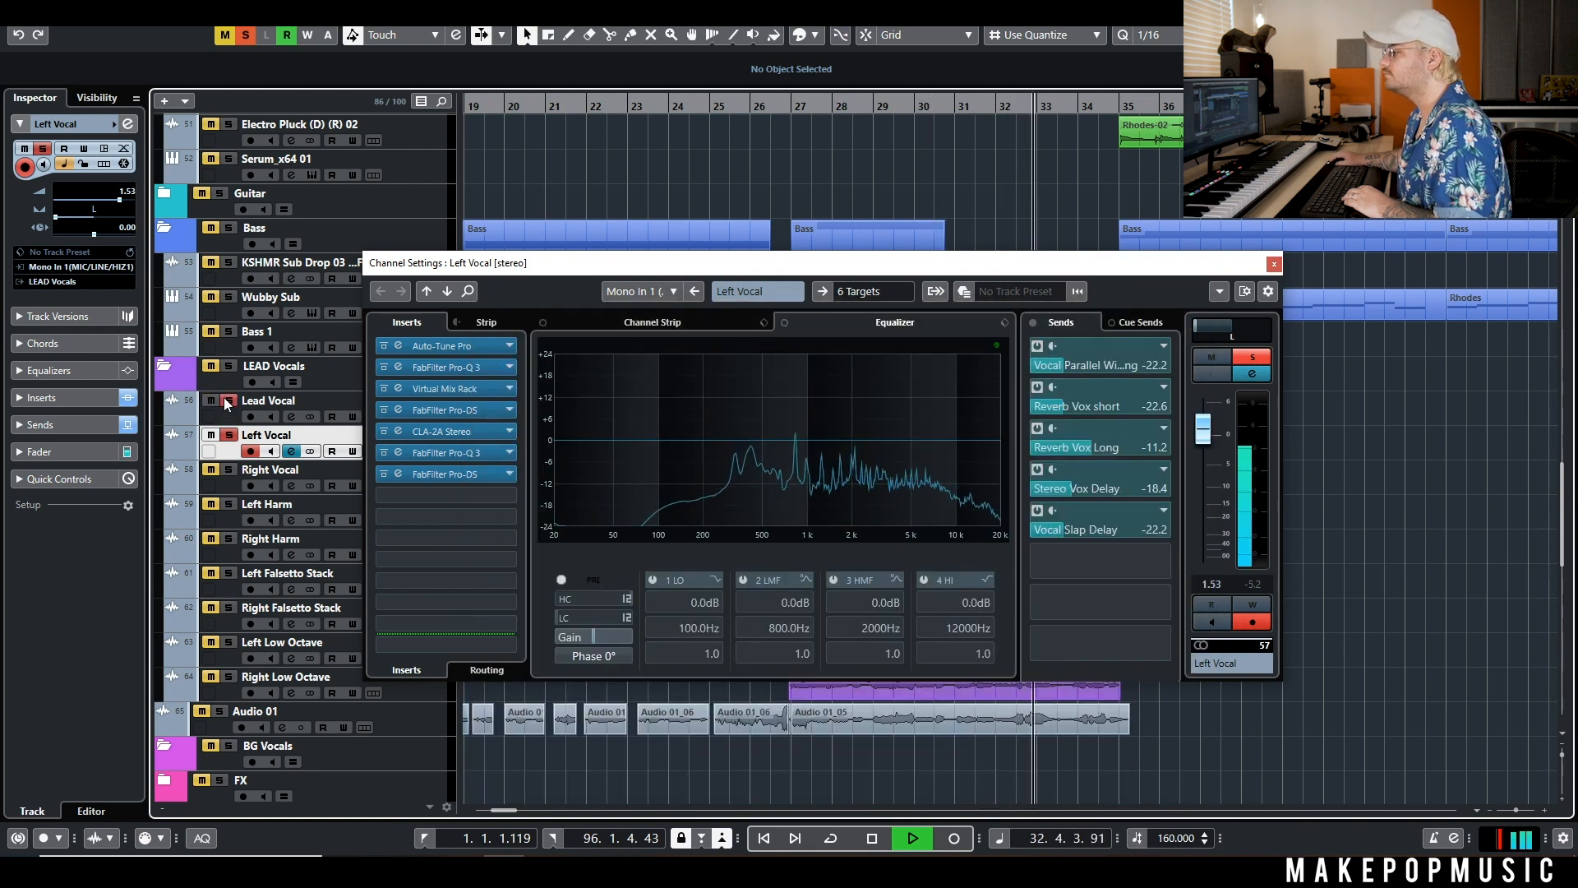
left_click(941, 106)
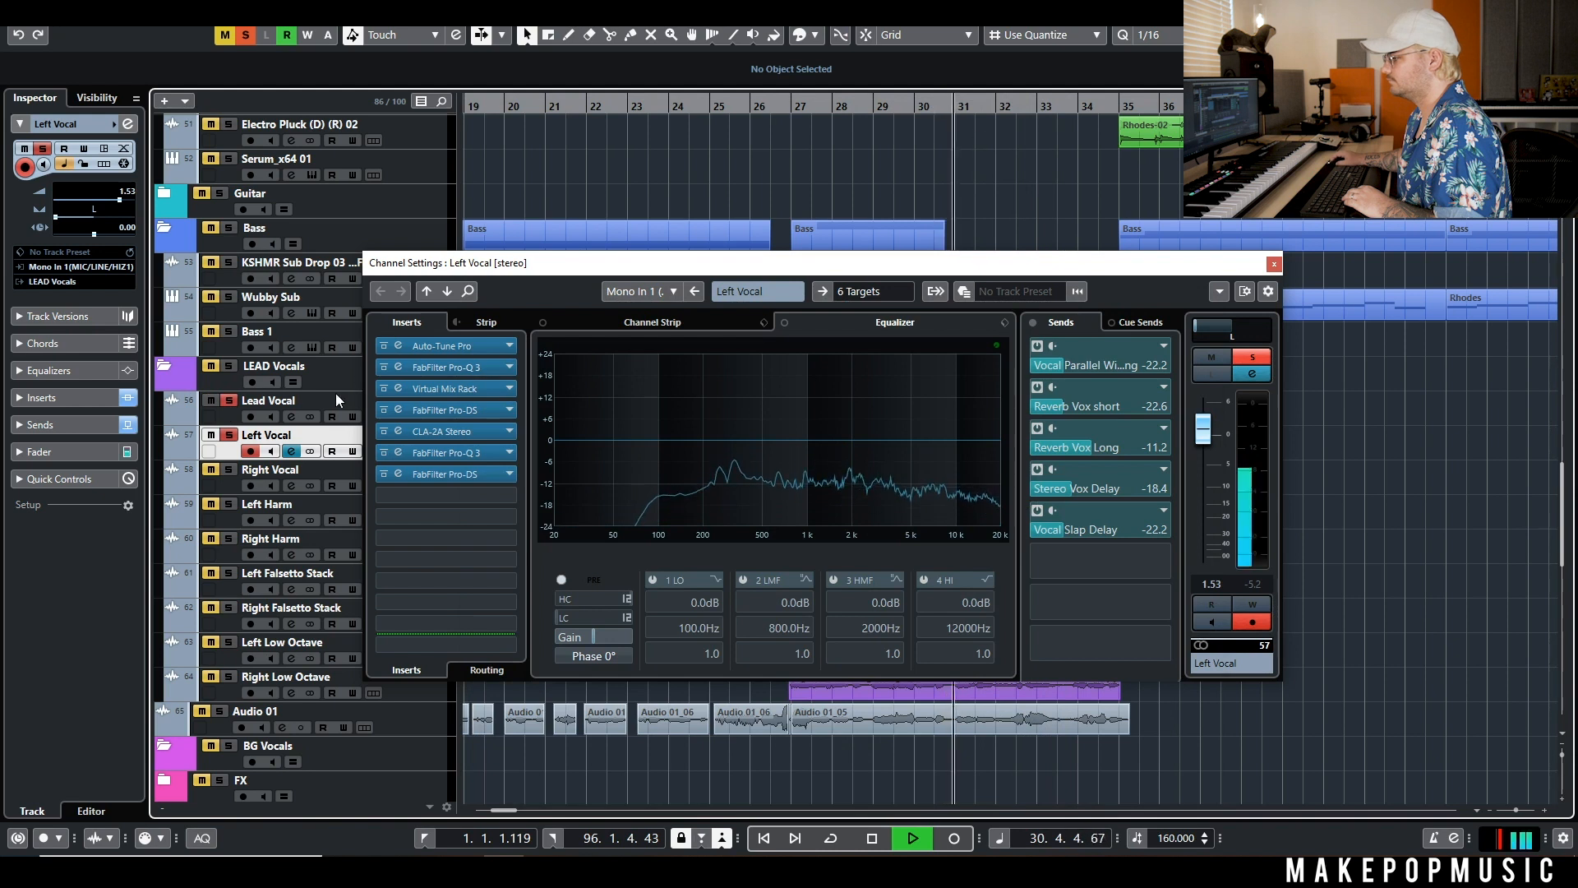
key("space")
Open the Left Vocal's CLA-2A compressor and set its Peak Reduction to about 60.6 during playback
left_click(460, 433)
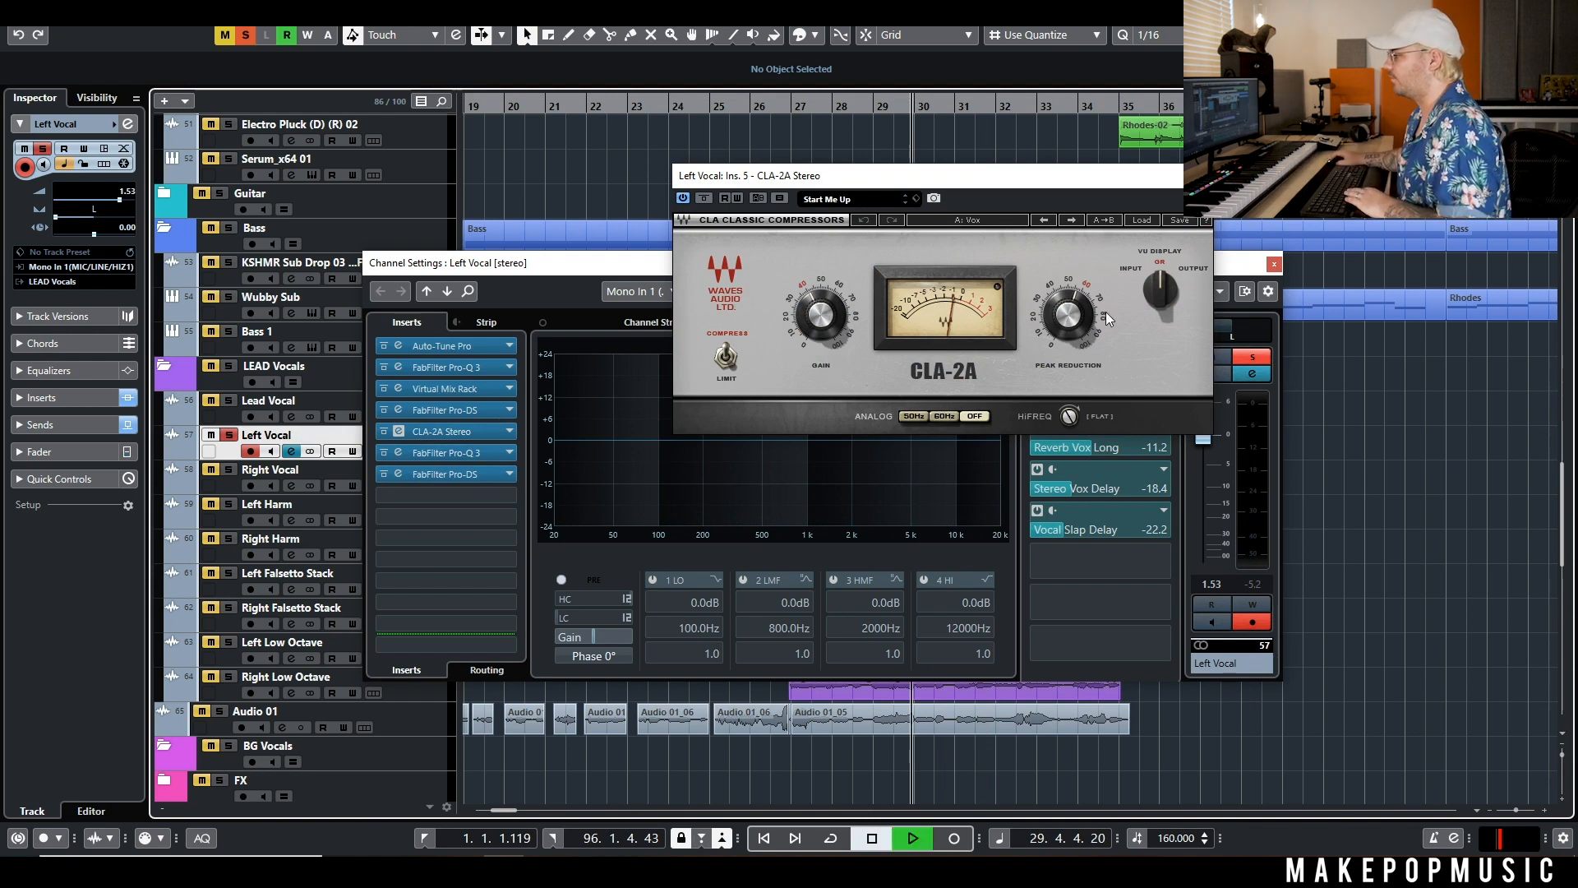
left_click_drag(1068, 315, 1068, 308)
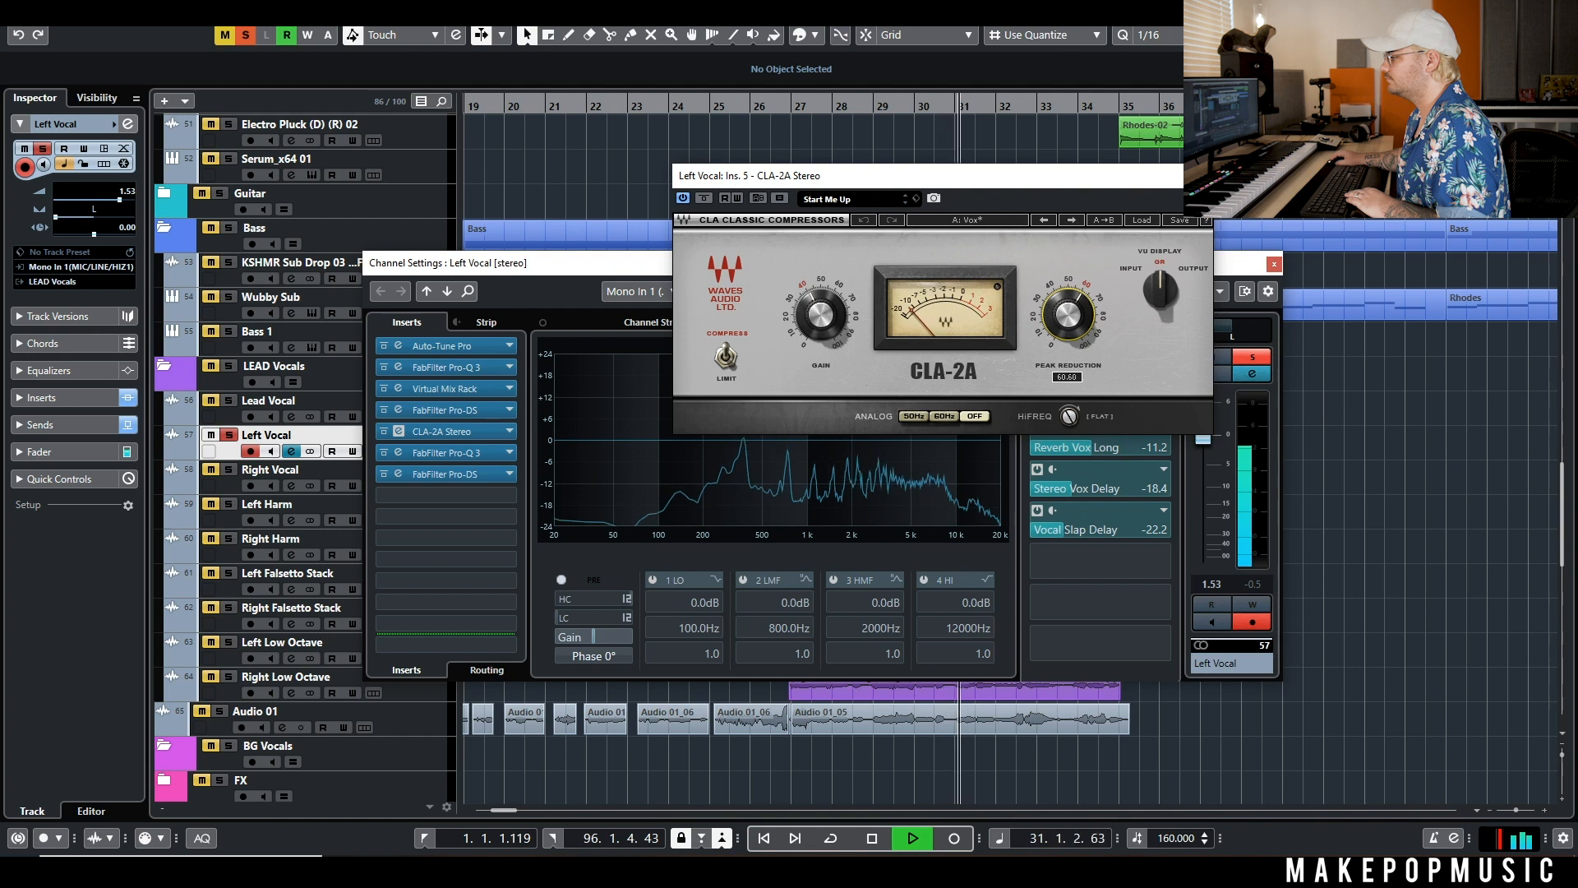
key("space")
Slightly raise the input and lower the output of the FG-116 compressor in the Left Vocal's Virtual Mix Rack, and close both compressor windows
left_click(462, 391)
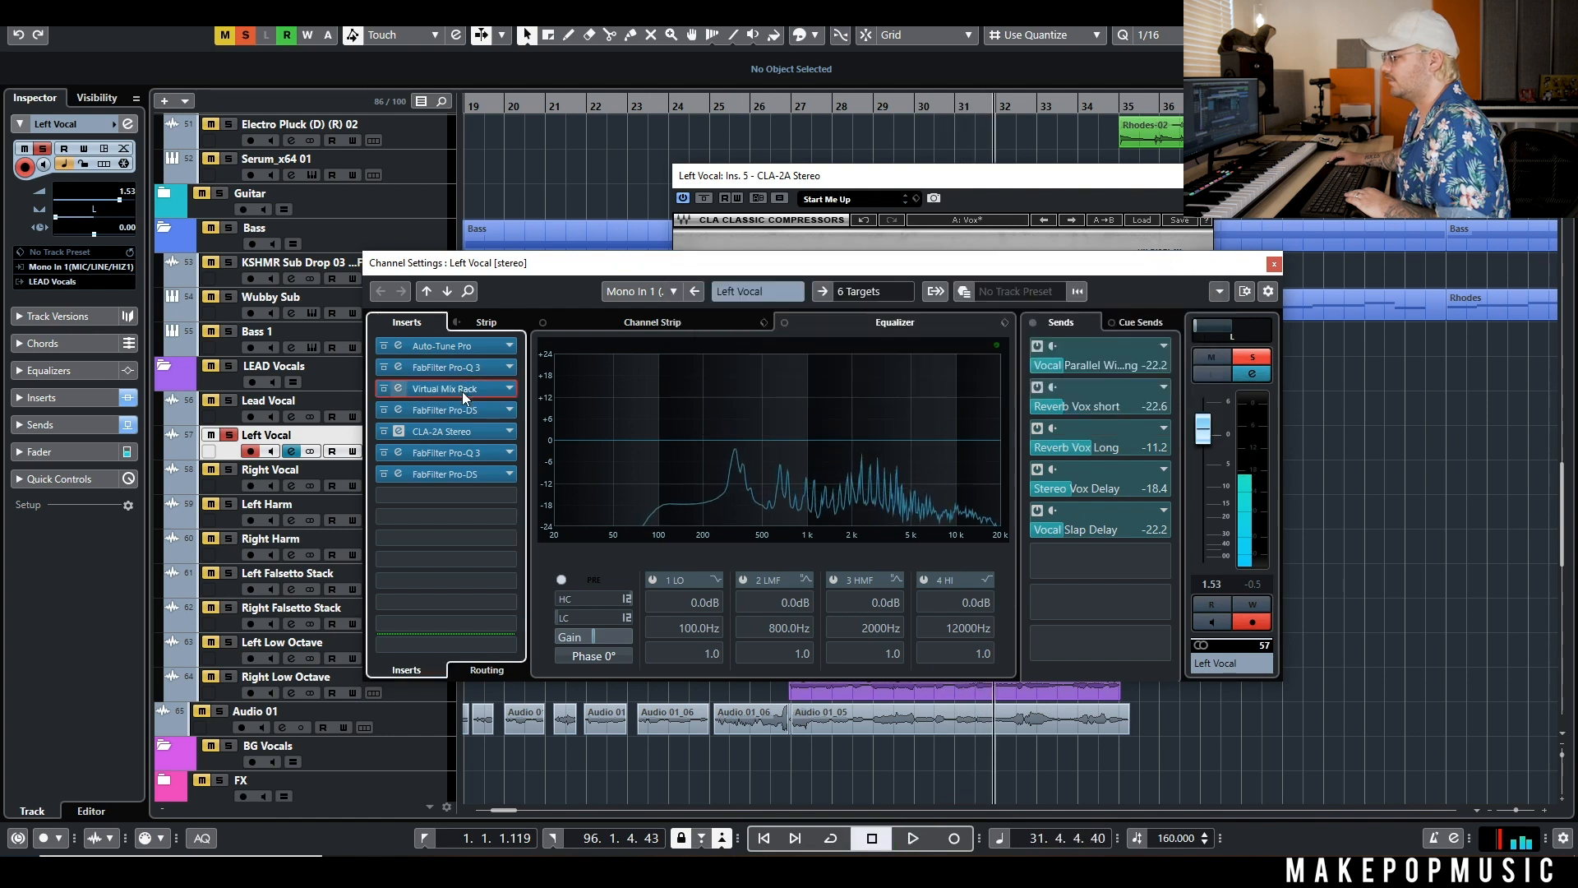
key("space")
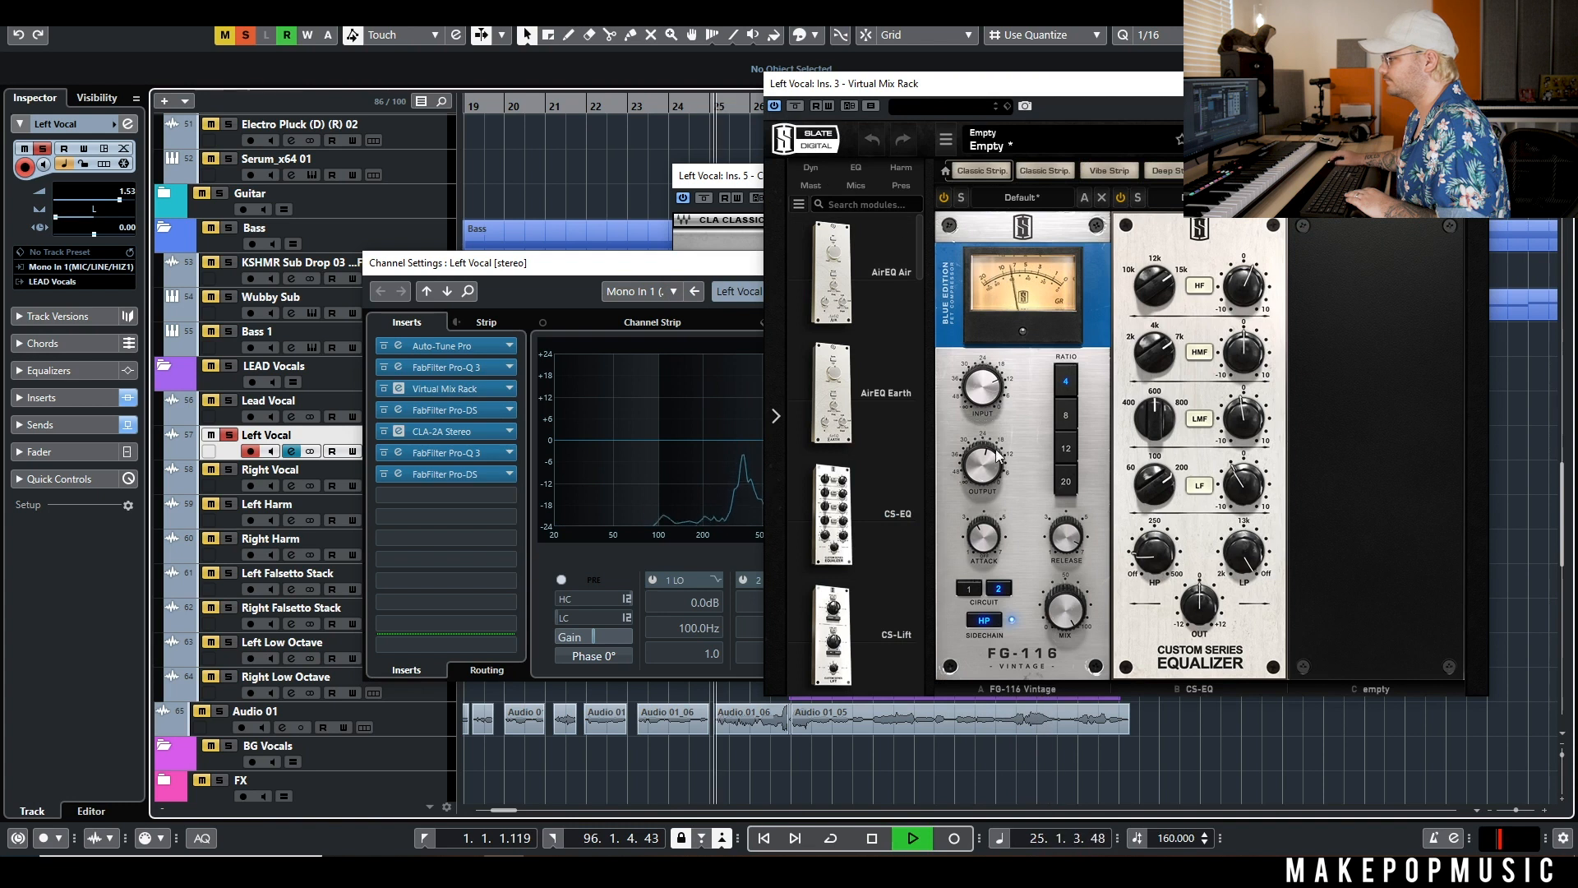
left_click_drag(988, 397, 988, 390)
left_click_drag(980, 459, 980, 464)
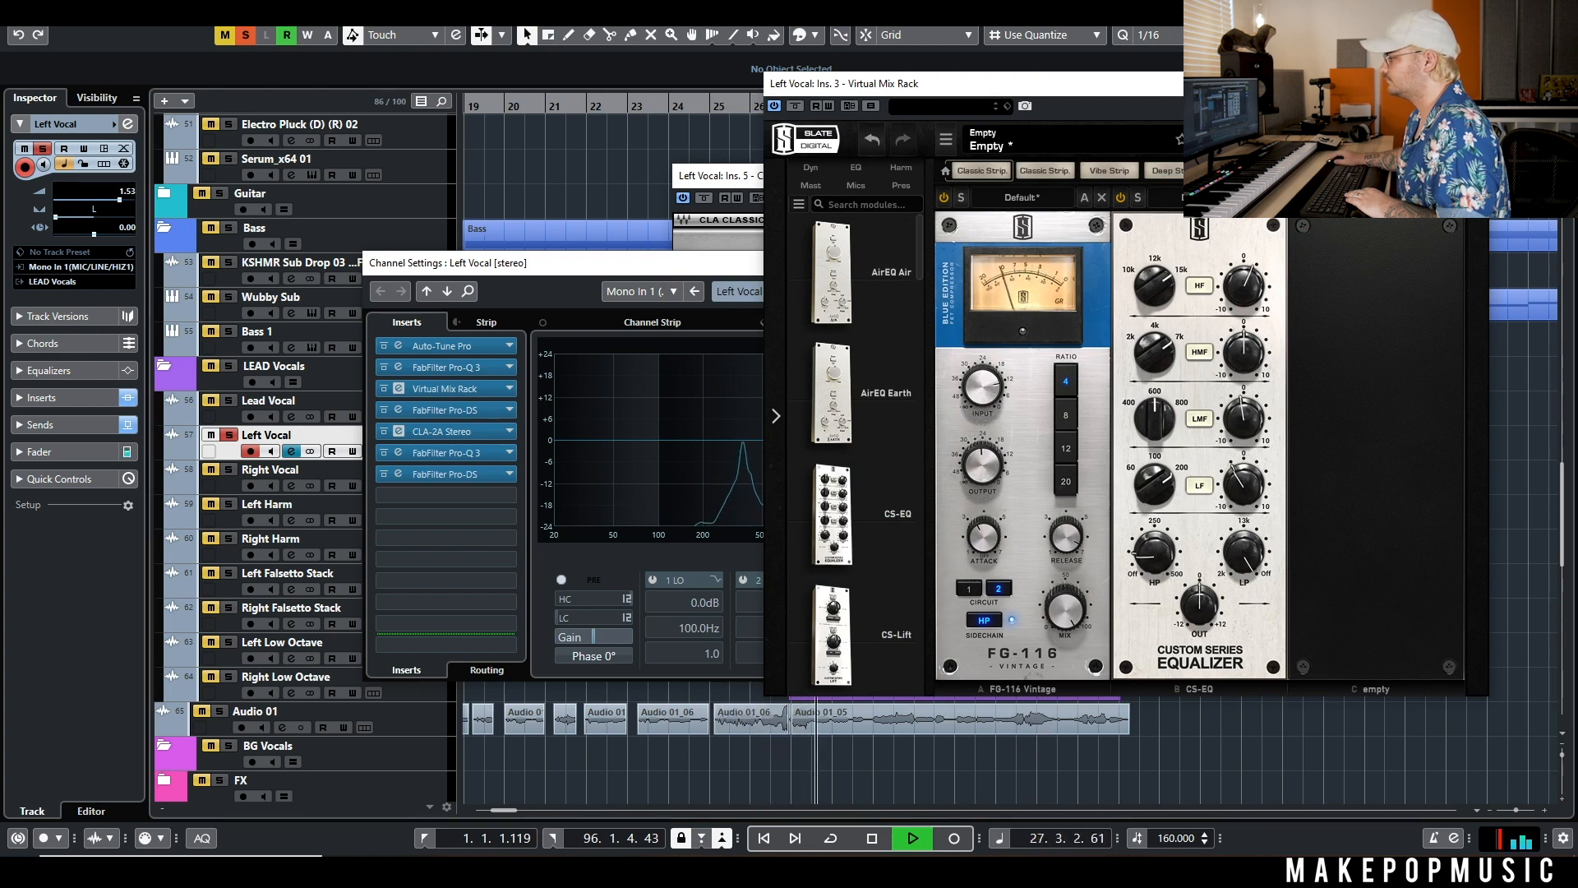
left_click(1479, 84)
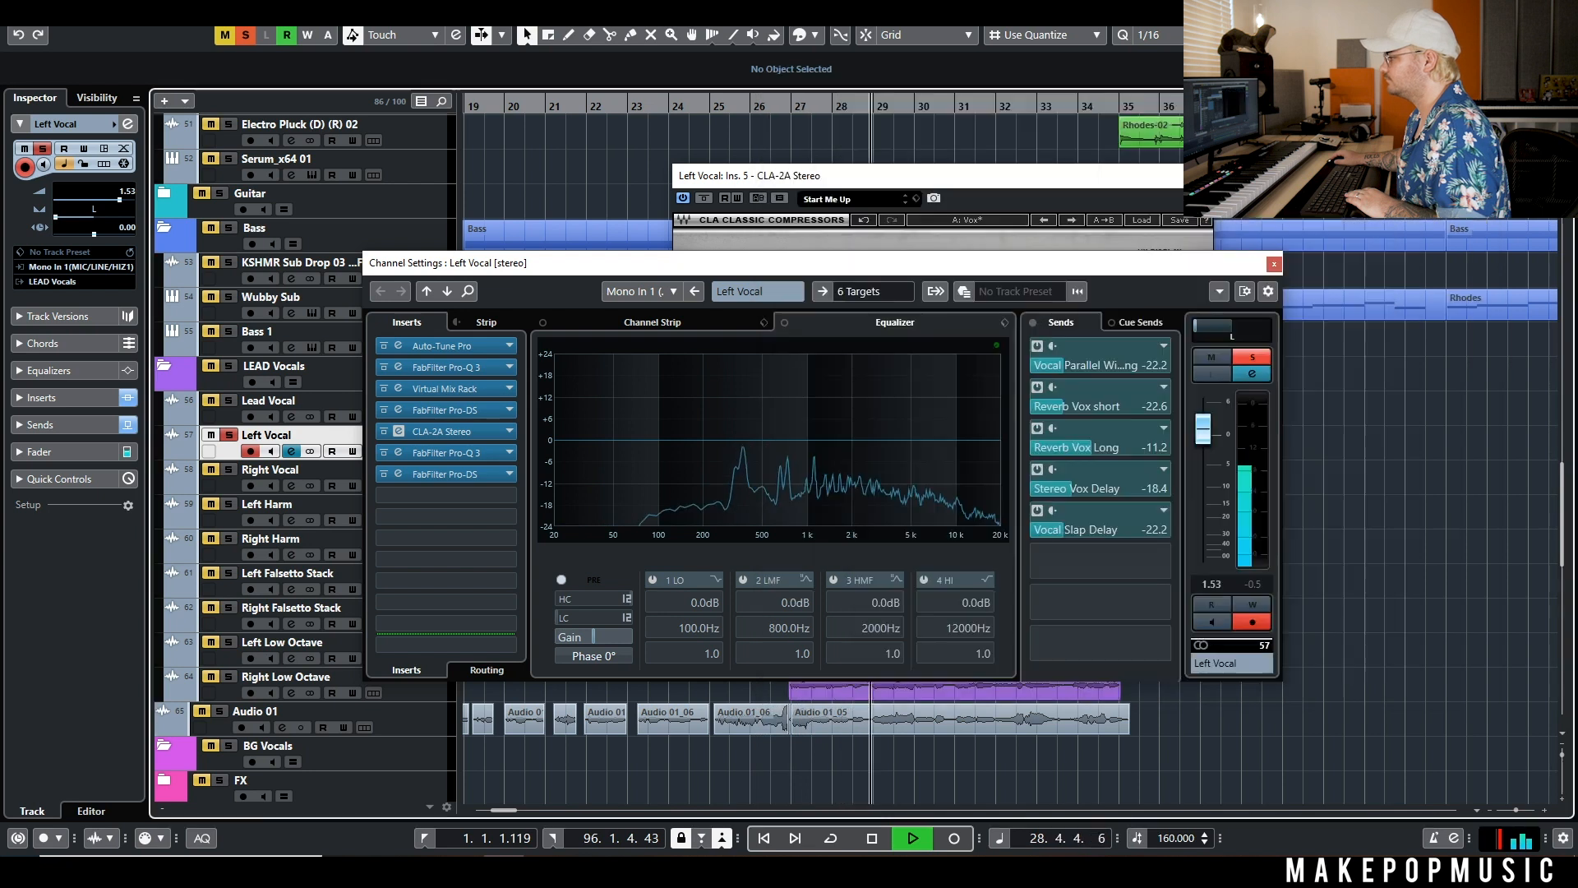
left_click(1214, 176)
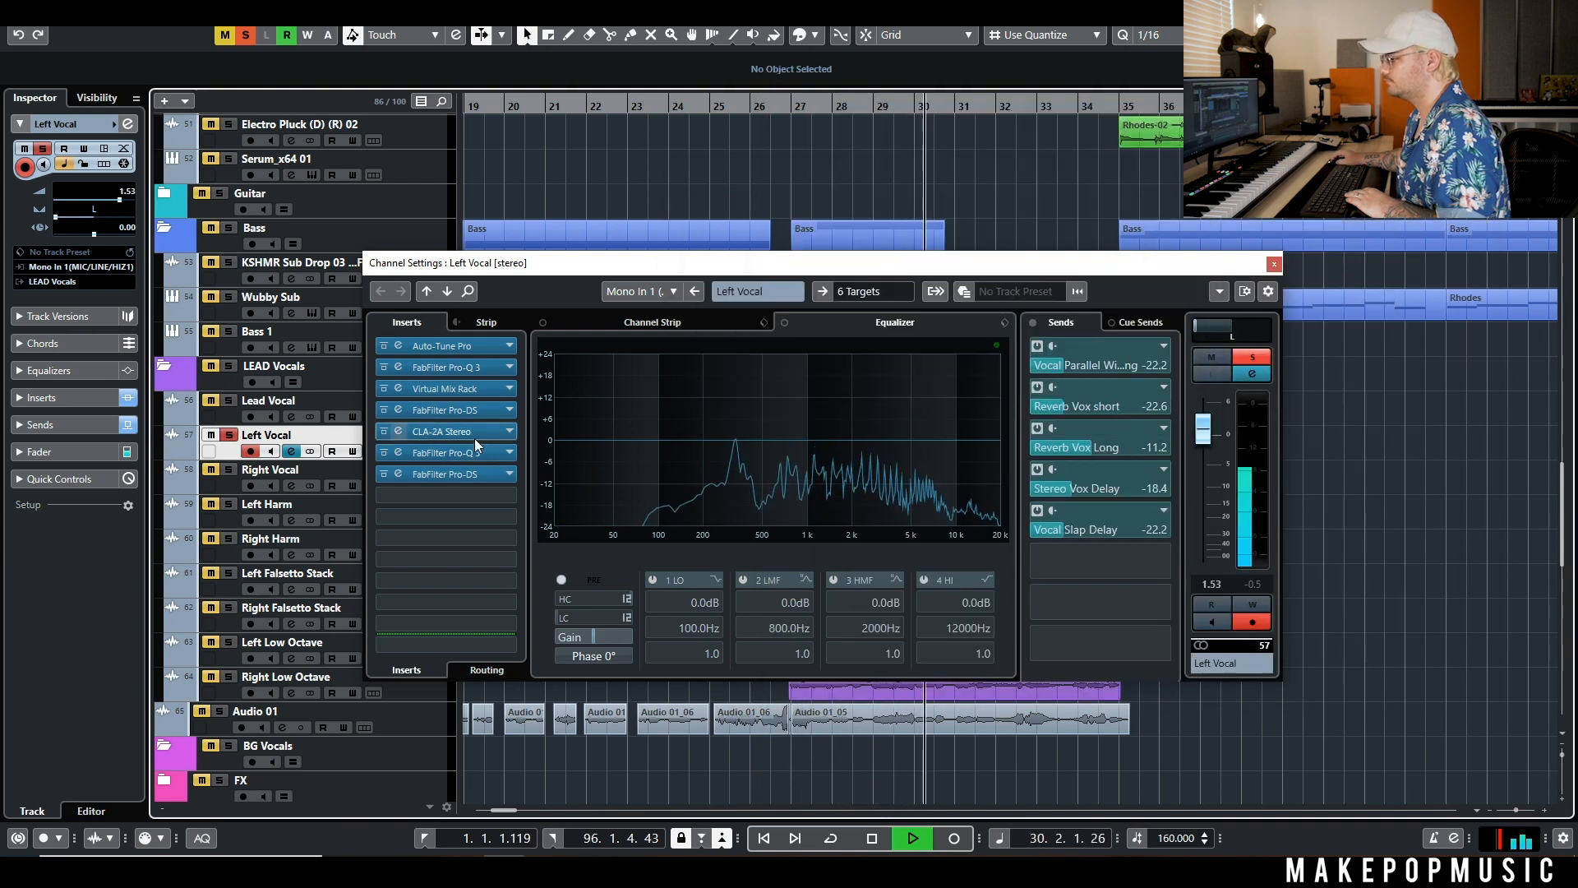
In the Left Vocal's second Pro-Q 3, cut about 3.10 dB at 335 Hz with a Q of 3.027, auditioning the band during playback
left_click(398, 452)
key("space")
left_click_drag(792, 516, 786, 543)
left_click_drag(856, 708, 857, 688)
key("space")
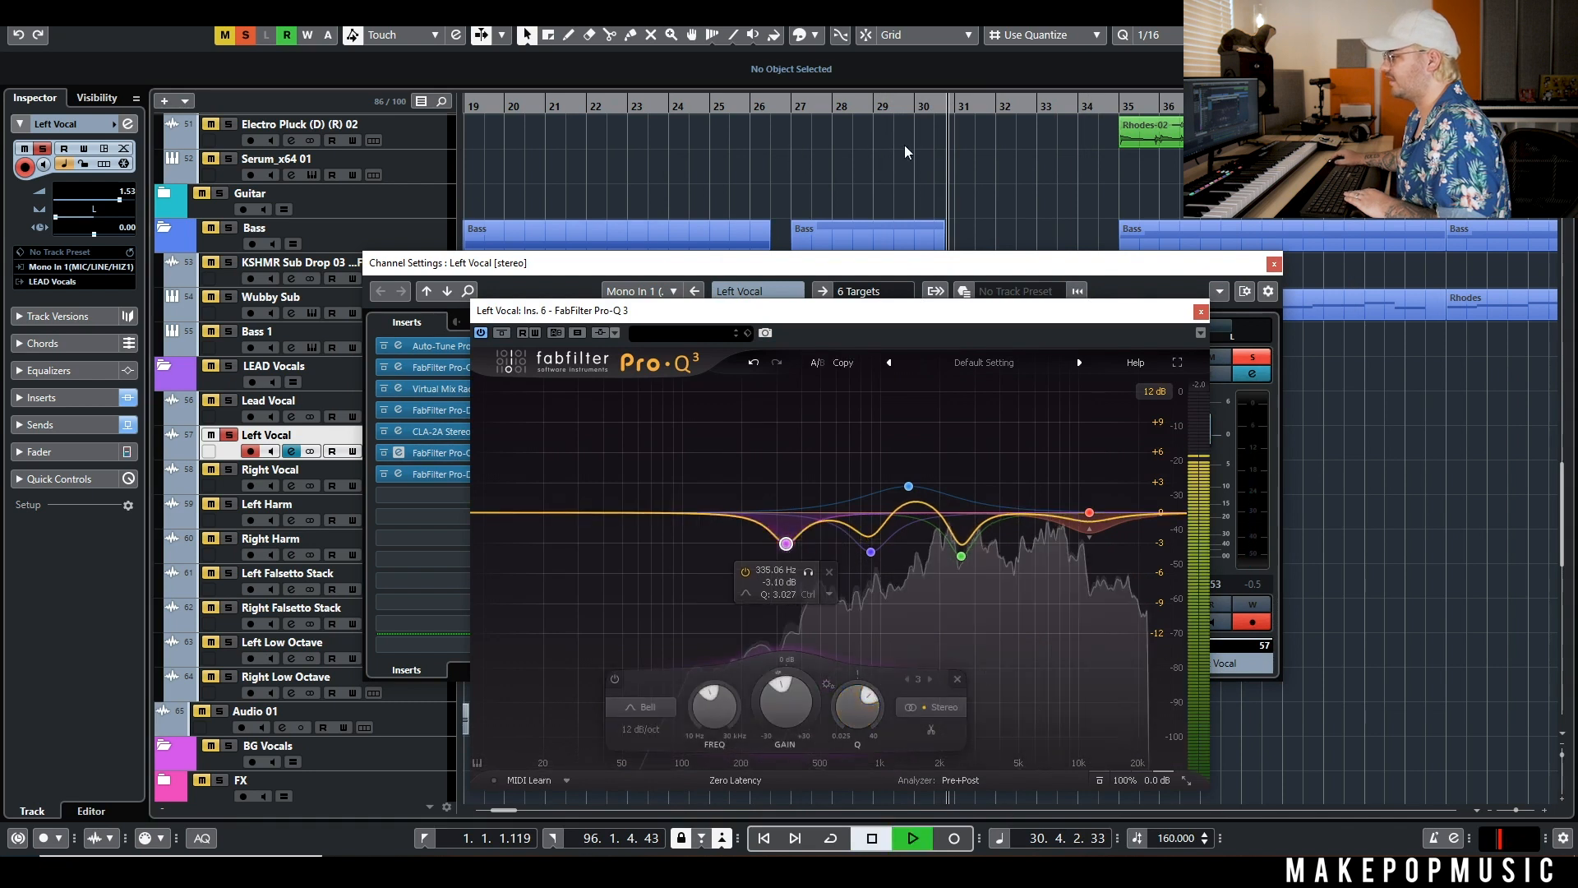
left_click(808, 574)
mouse_move(808, 573)
left_mouse_down()
mouse_move(823, 573)
mouse_move(809, 574)
left_mouse_up()
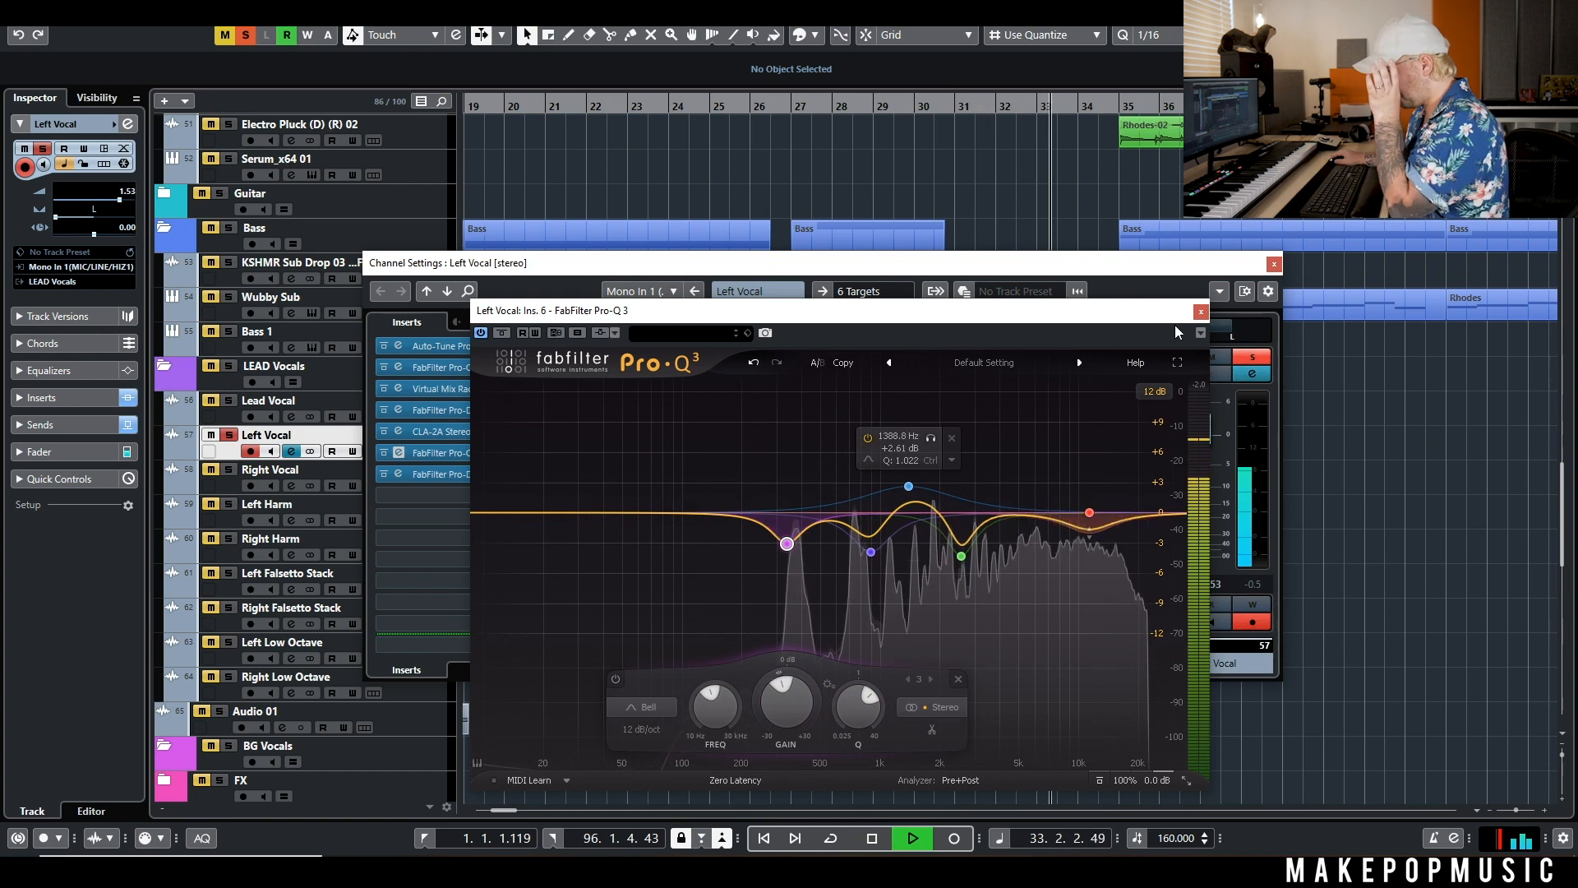
left_click(1201, 311)
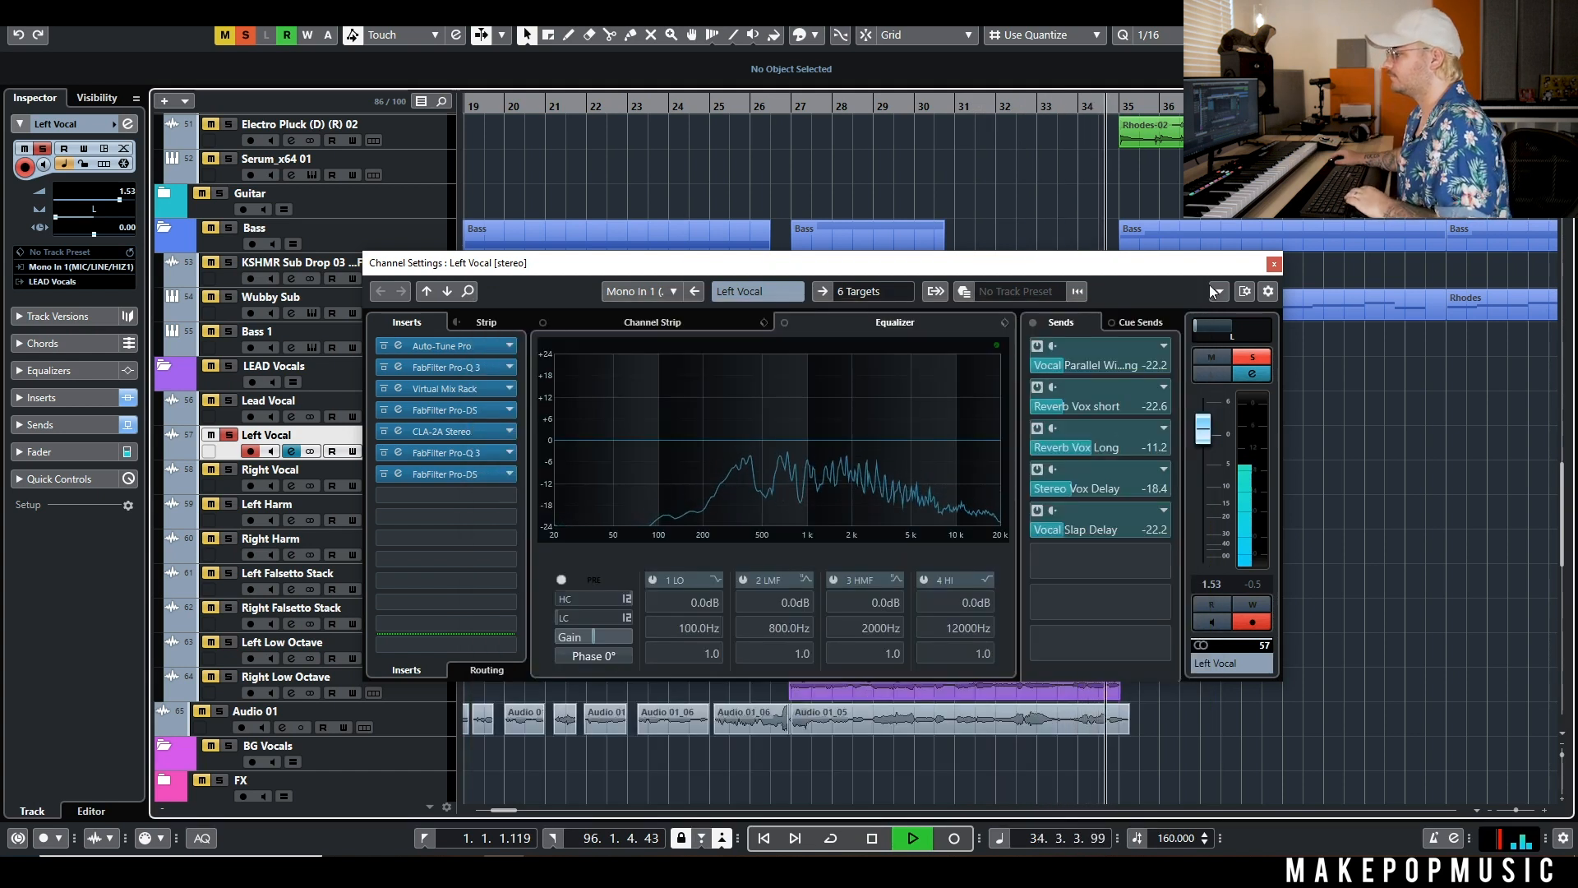
key("space")
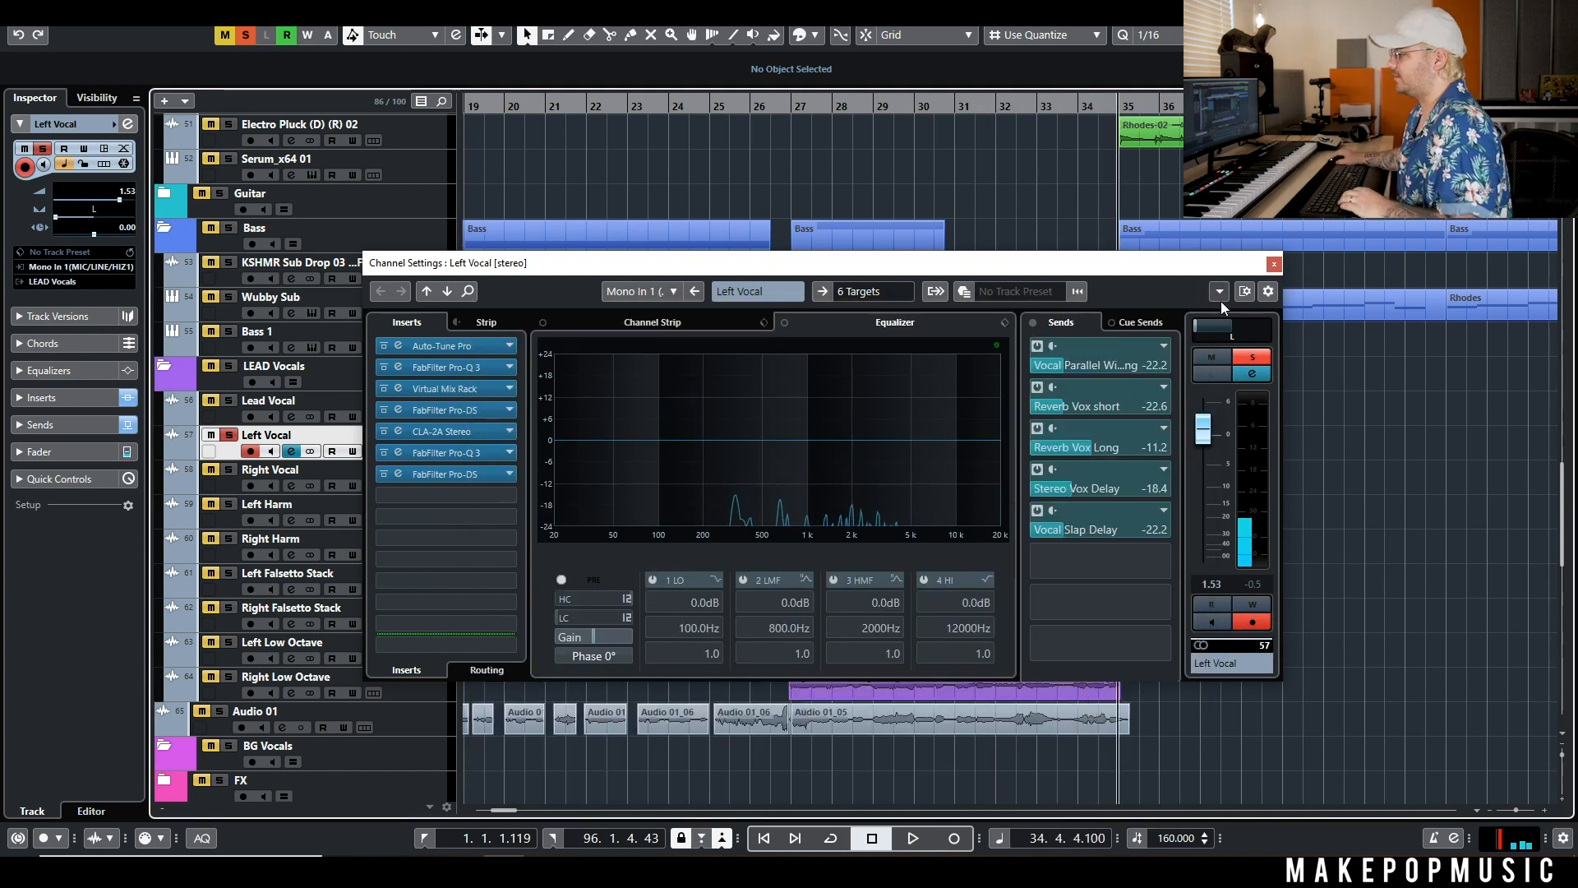
left_click(1219, 291)
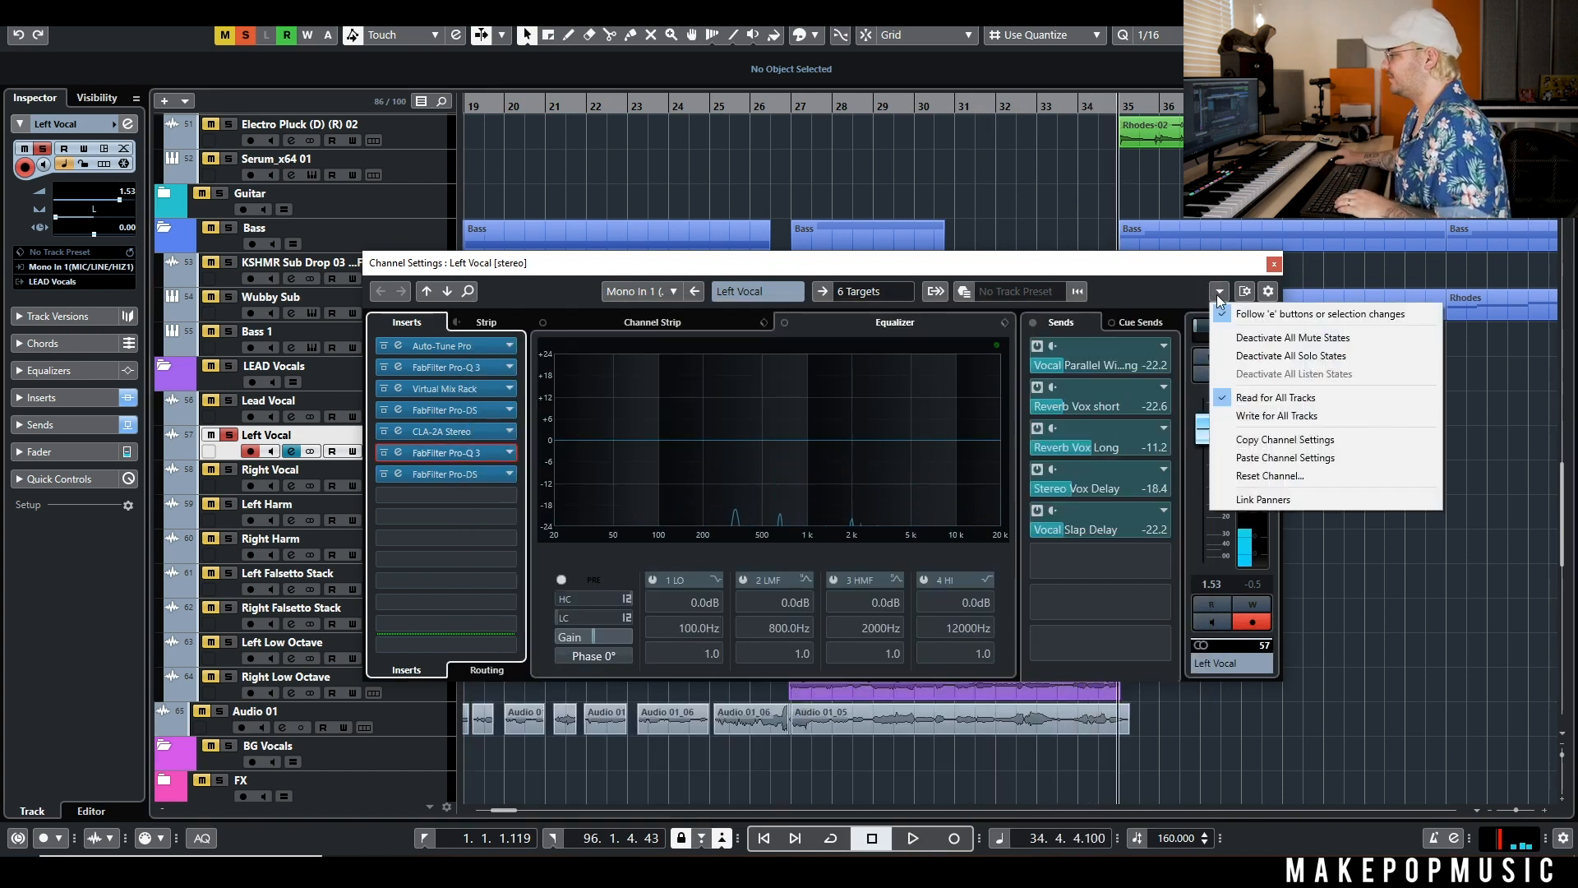
left_click(1285, 440)
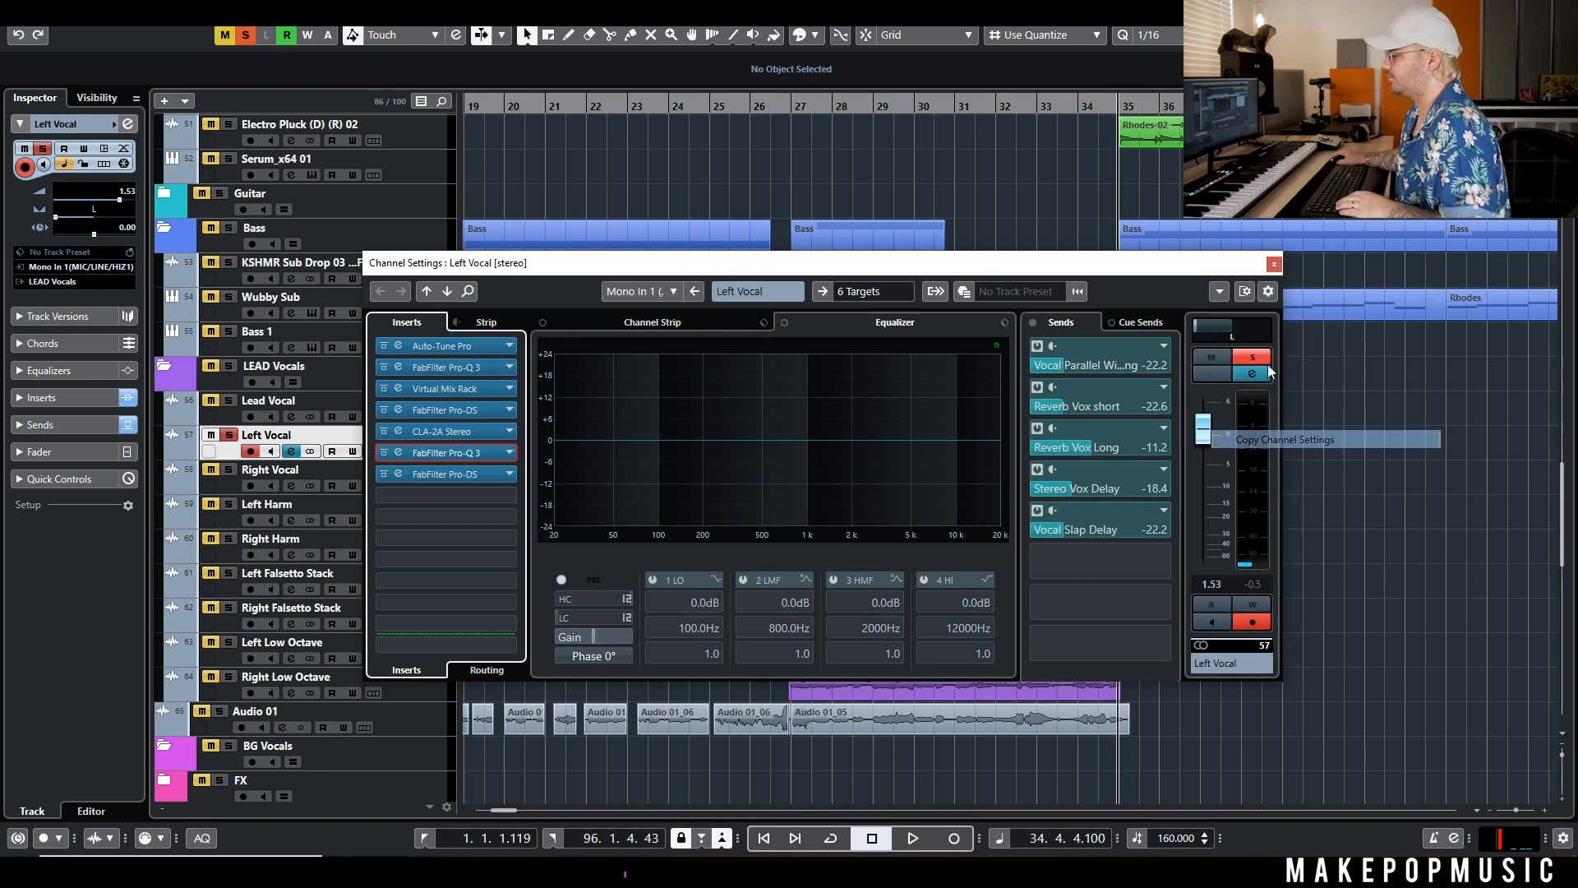
left_click(292, 451)
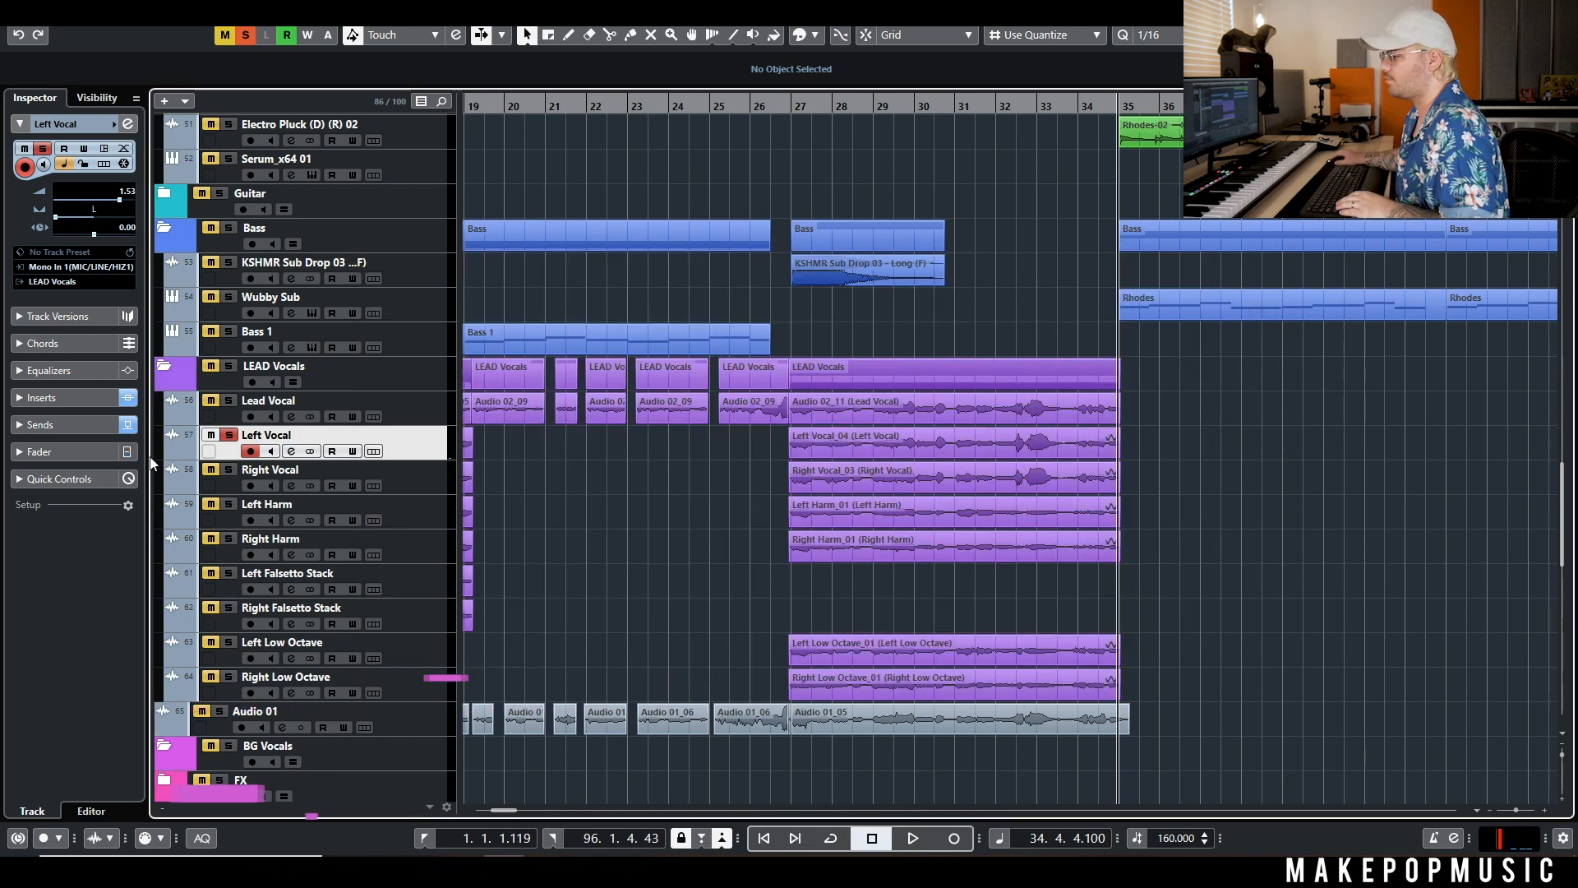
Paste the copied channel settings onto the Right Vocal channel, pan it fully right and close its channel window
left_click(291, 485)
left_click(1219, 291)
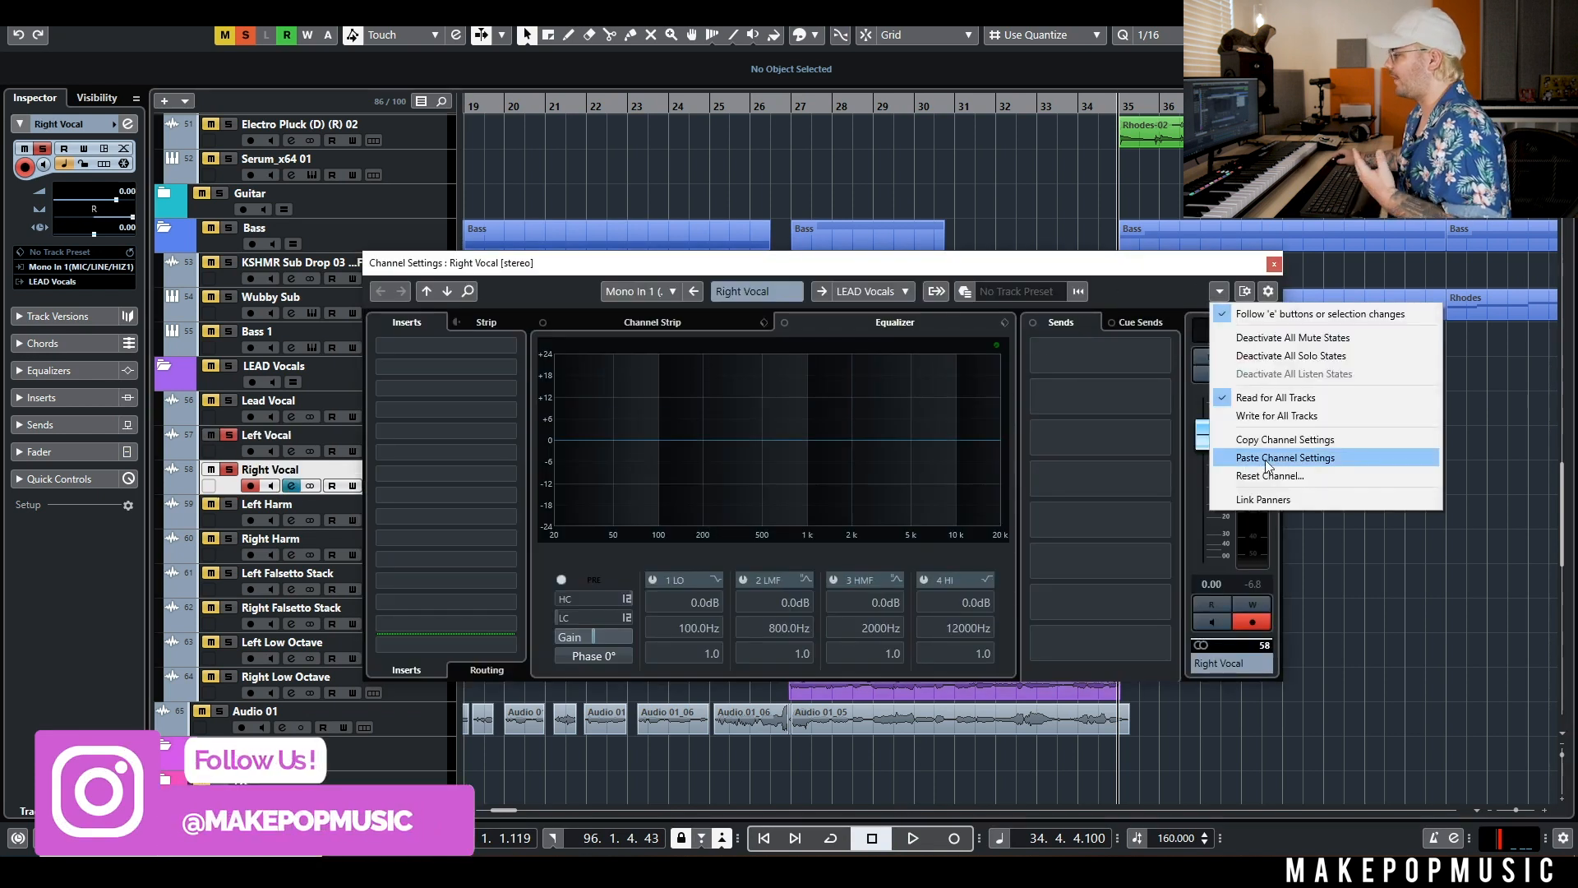
left_click(1266, 456)
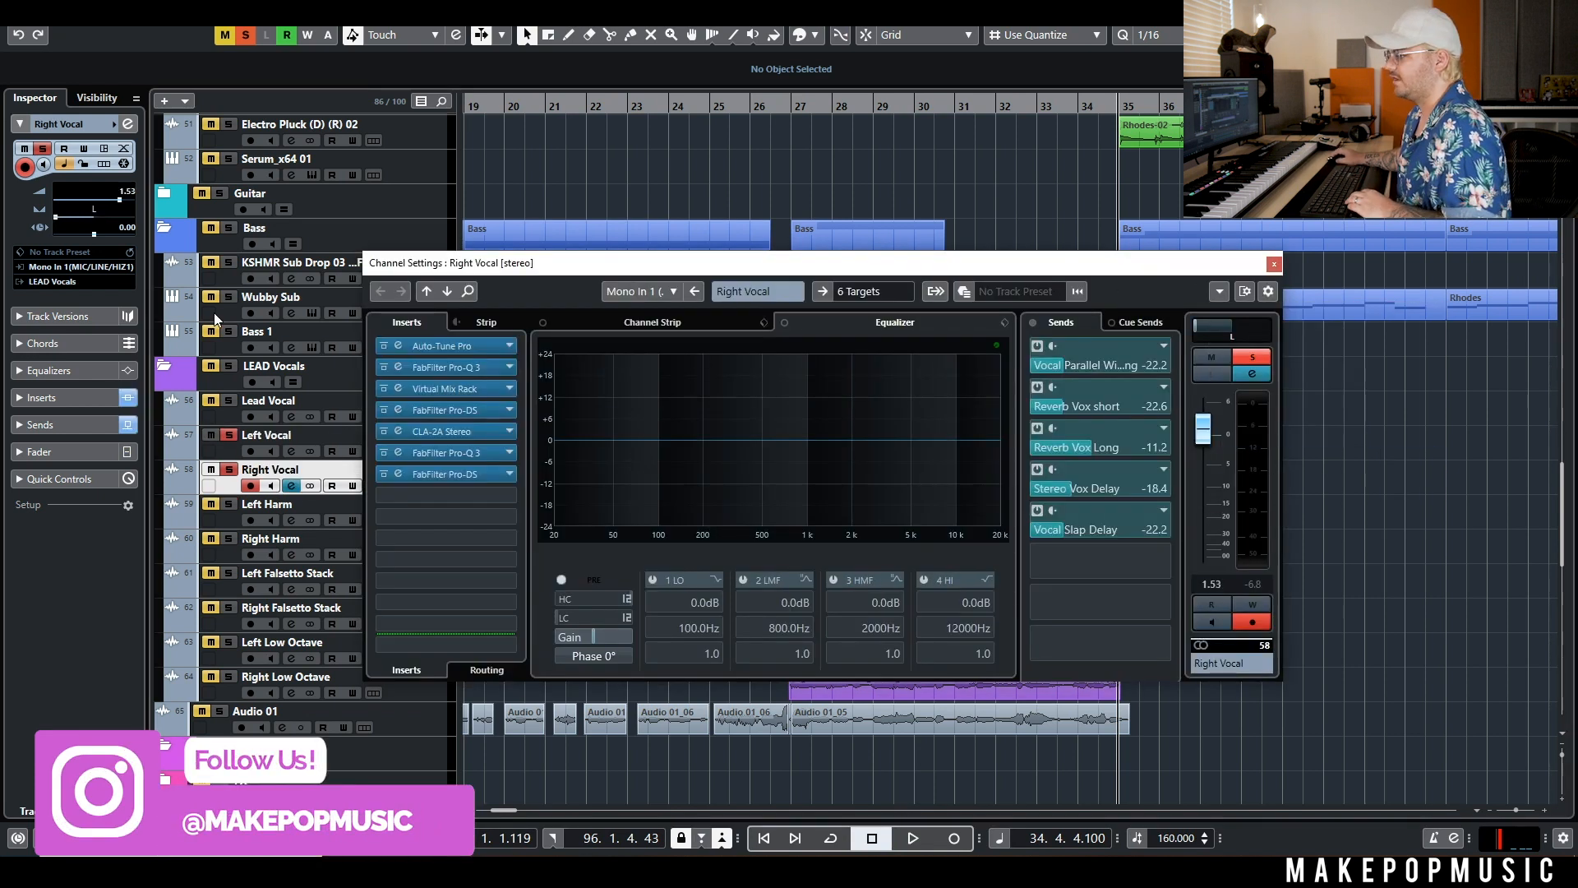
left_click_drag(107, 214, 184, 215)
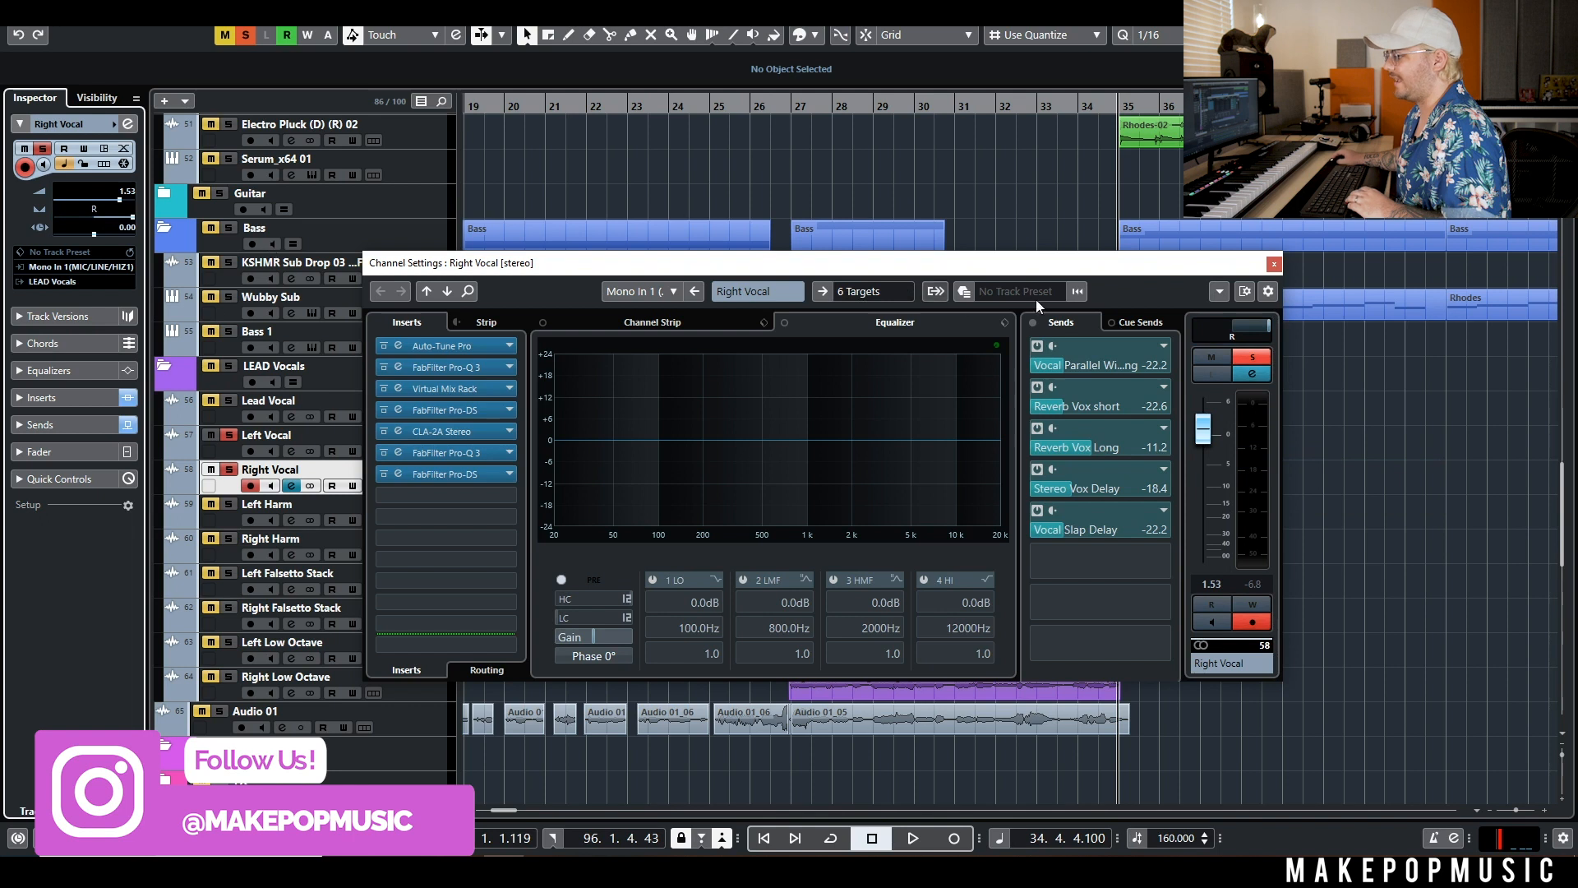
left_click(1274, 264)
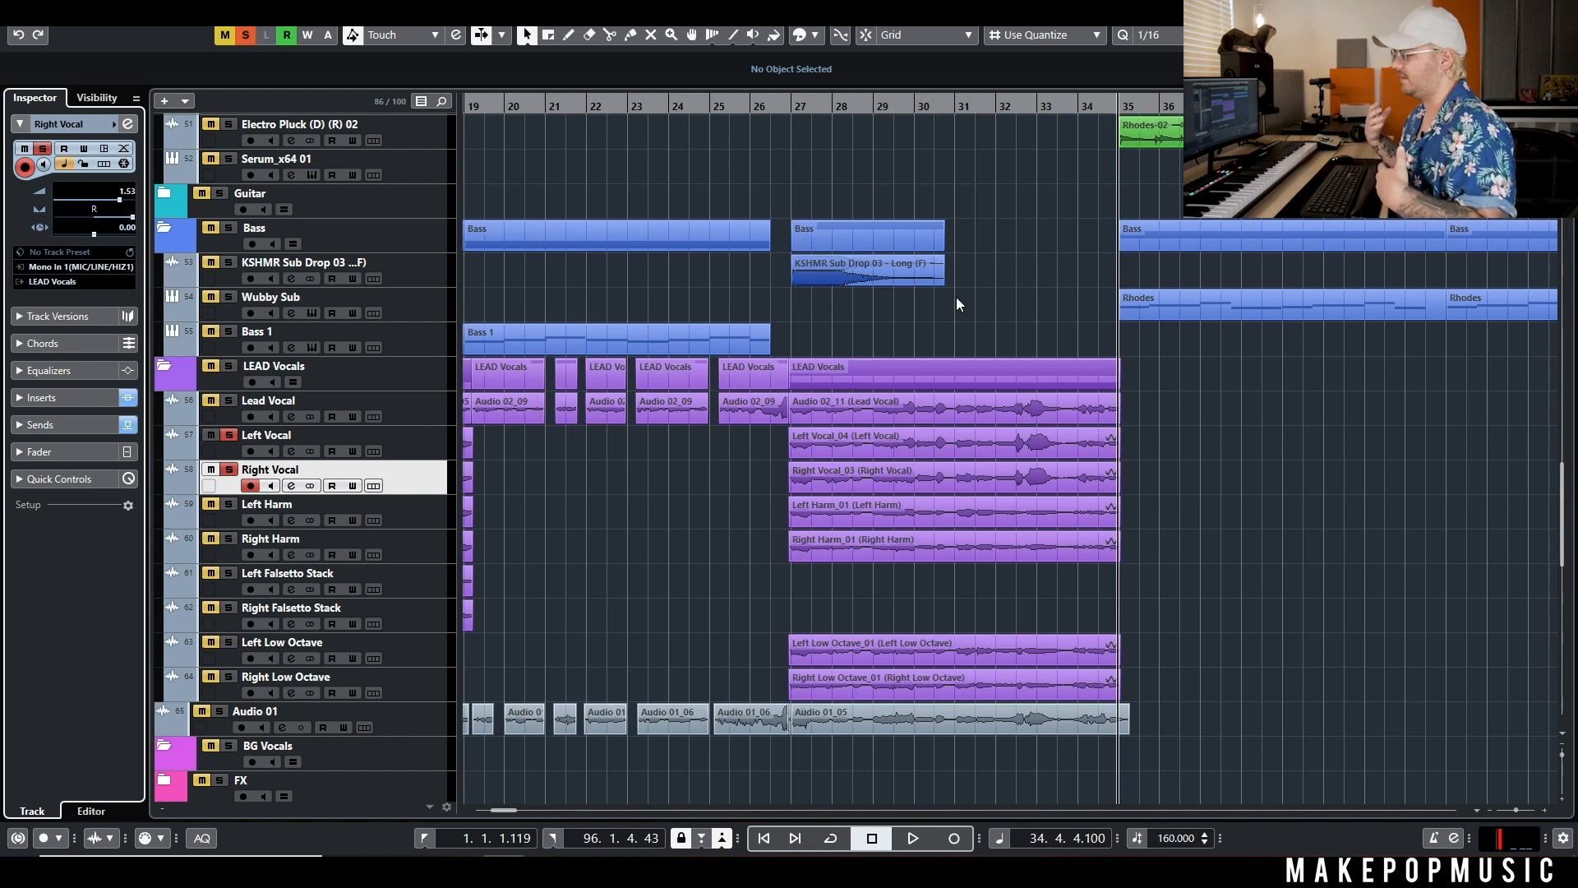
Play the soloed Left Vocal and Right Vocal doubles together from just before bar 27
left_click(786, 112)
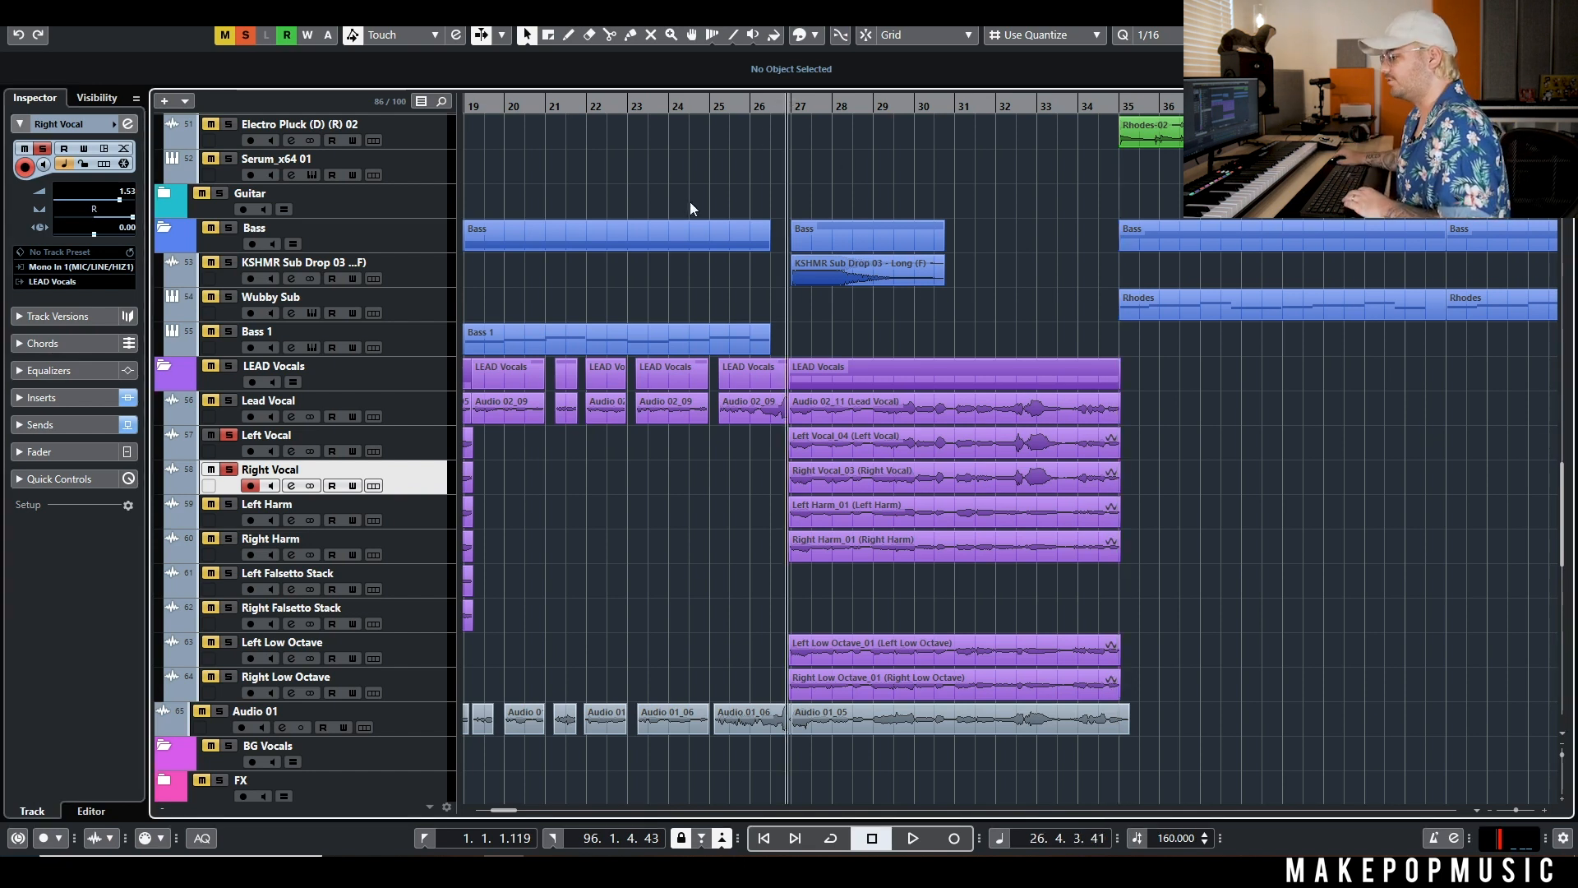
left_click(382, 444)
left_click(416, 480)
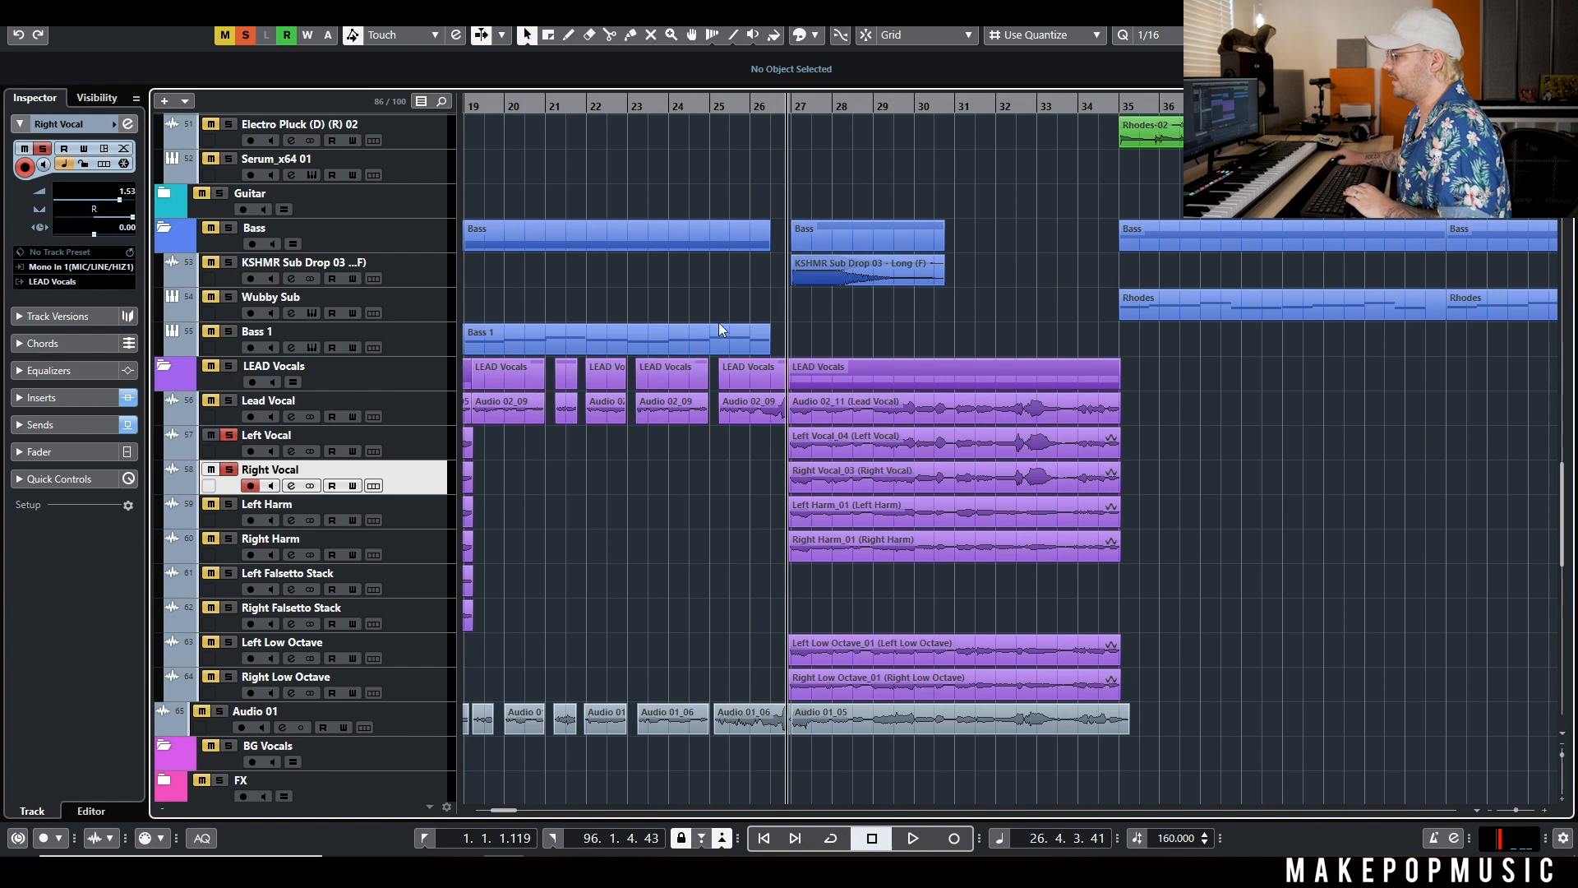
key("space")
key("space")
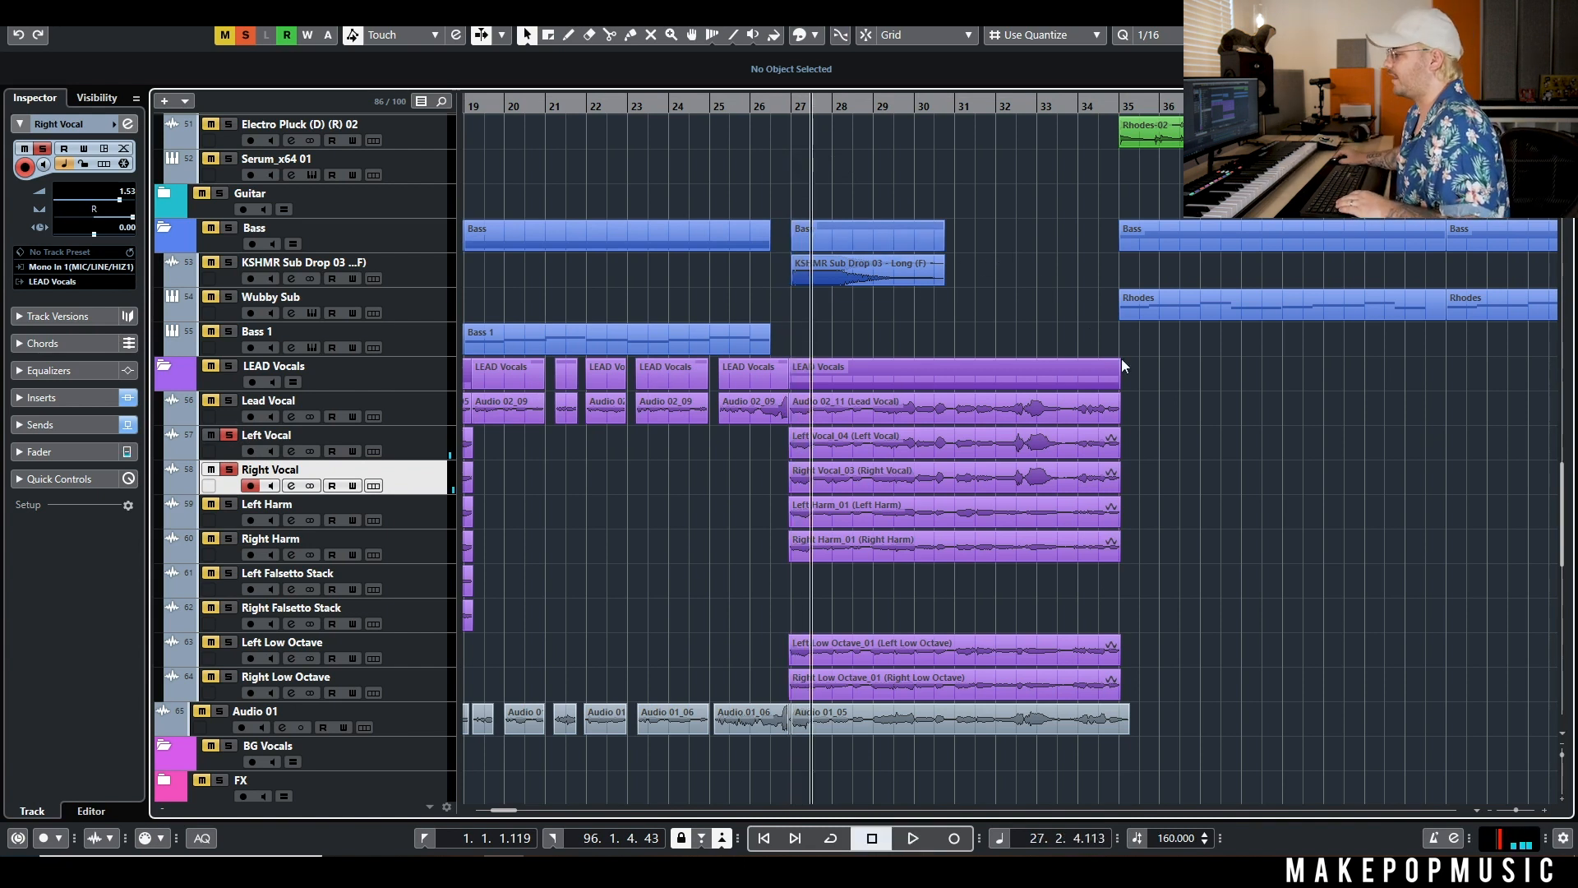
Select the Left Vocal and Right Vocal events from bar 27 and play the doubles together with the Lead Vocal
left_click_drag(1136, 446, 732, 463)
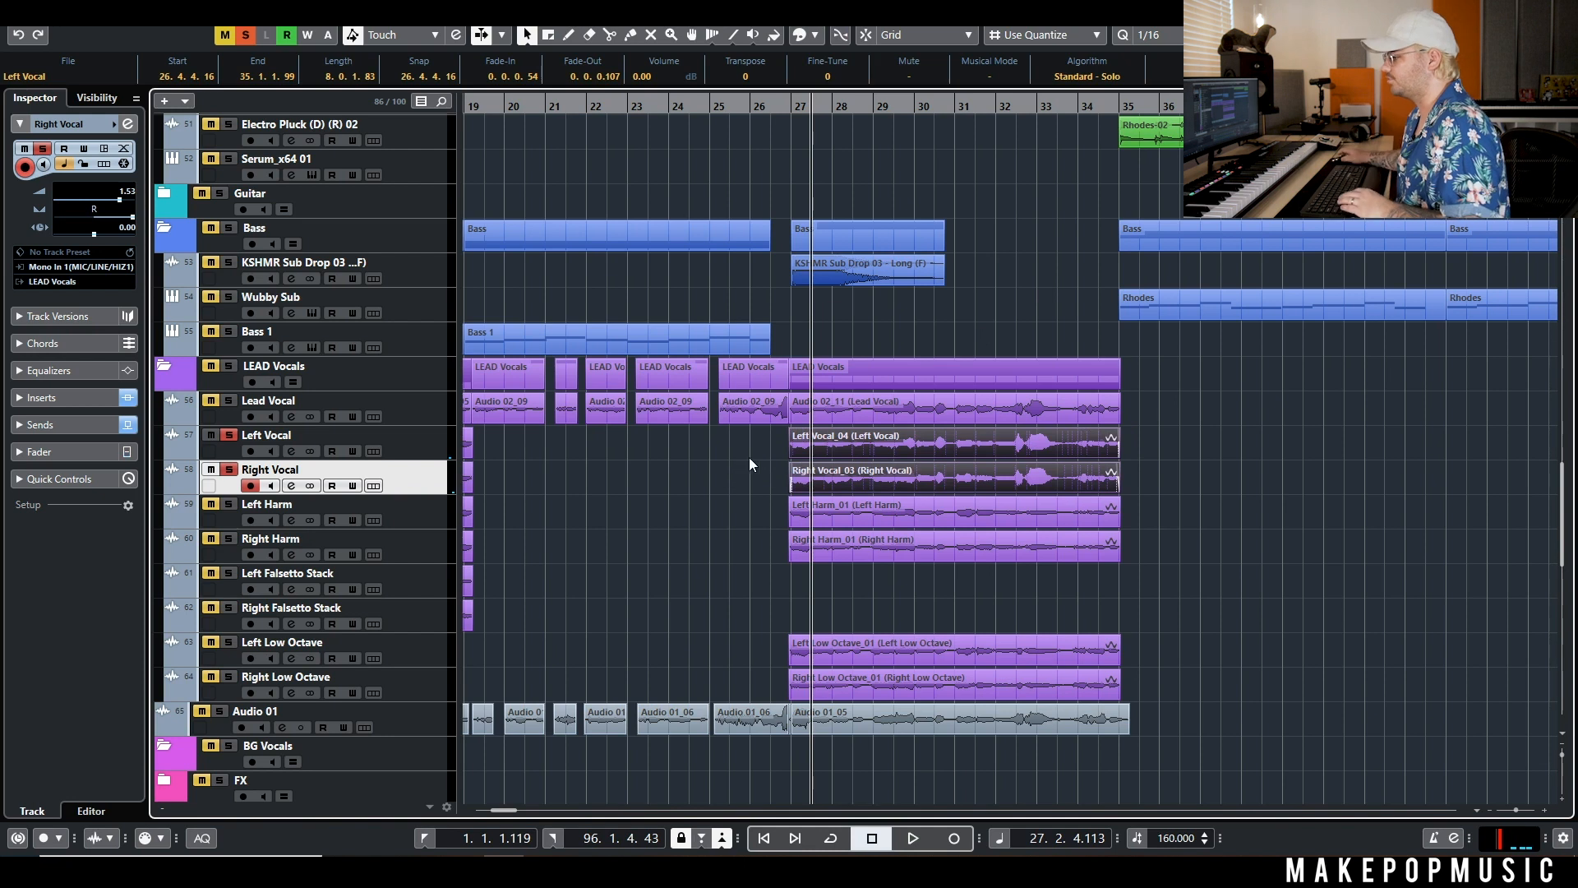
left_click(796, 105)
key("space")
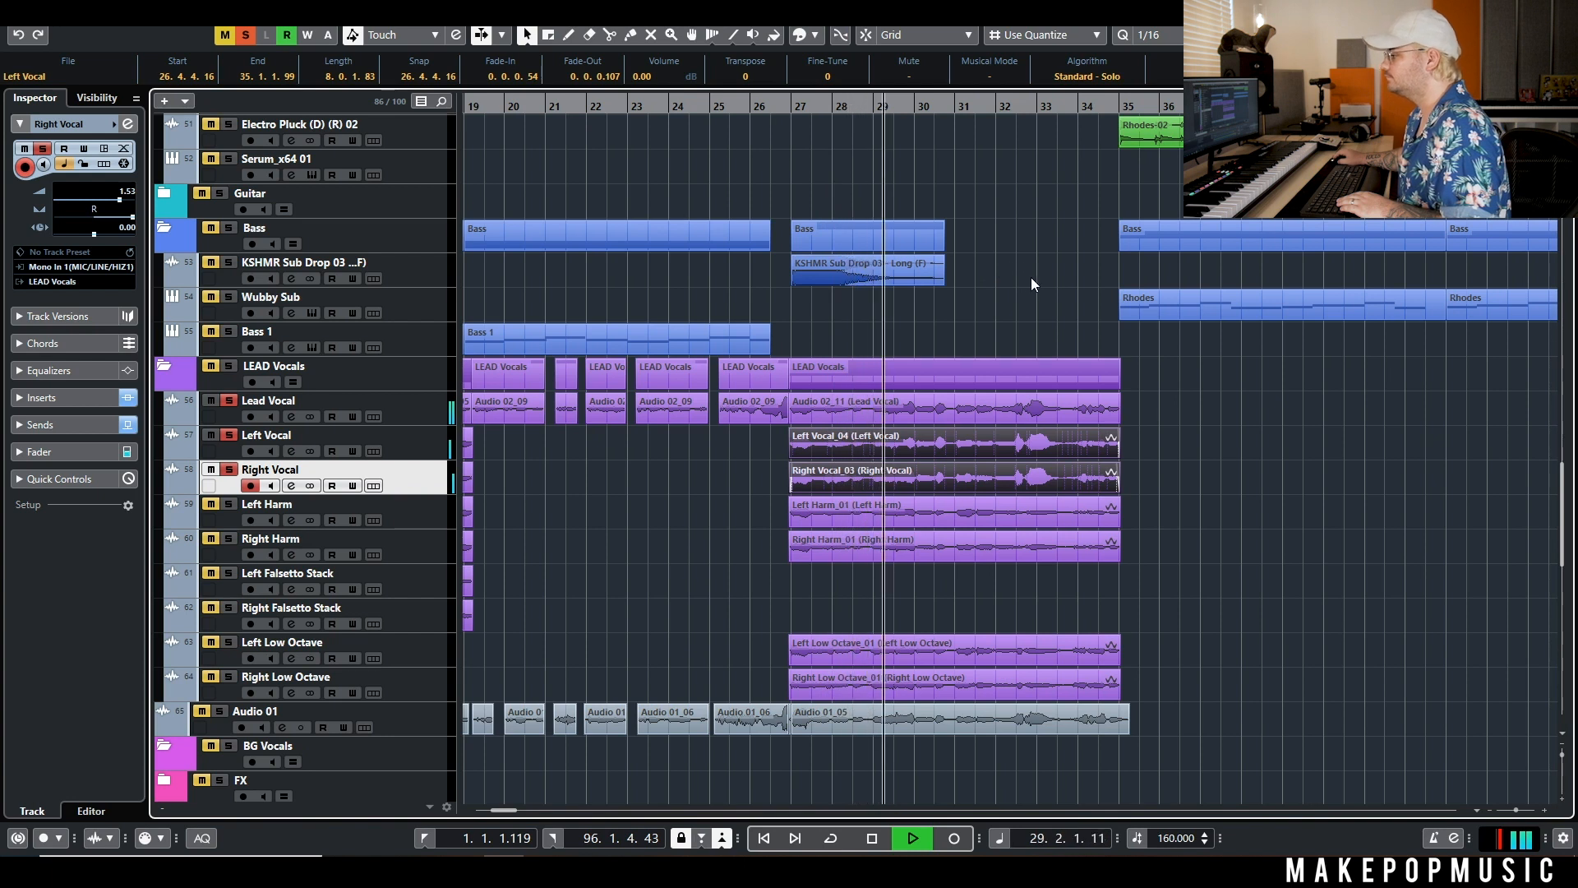
key("space")
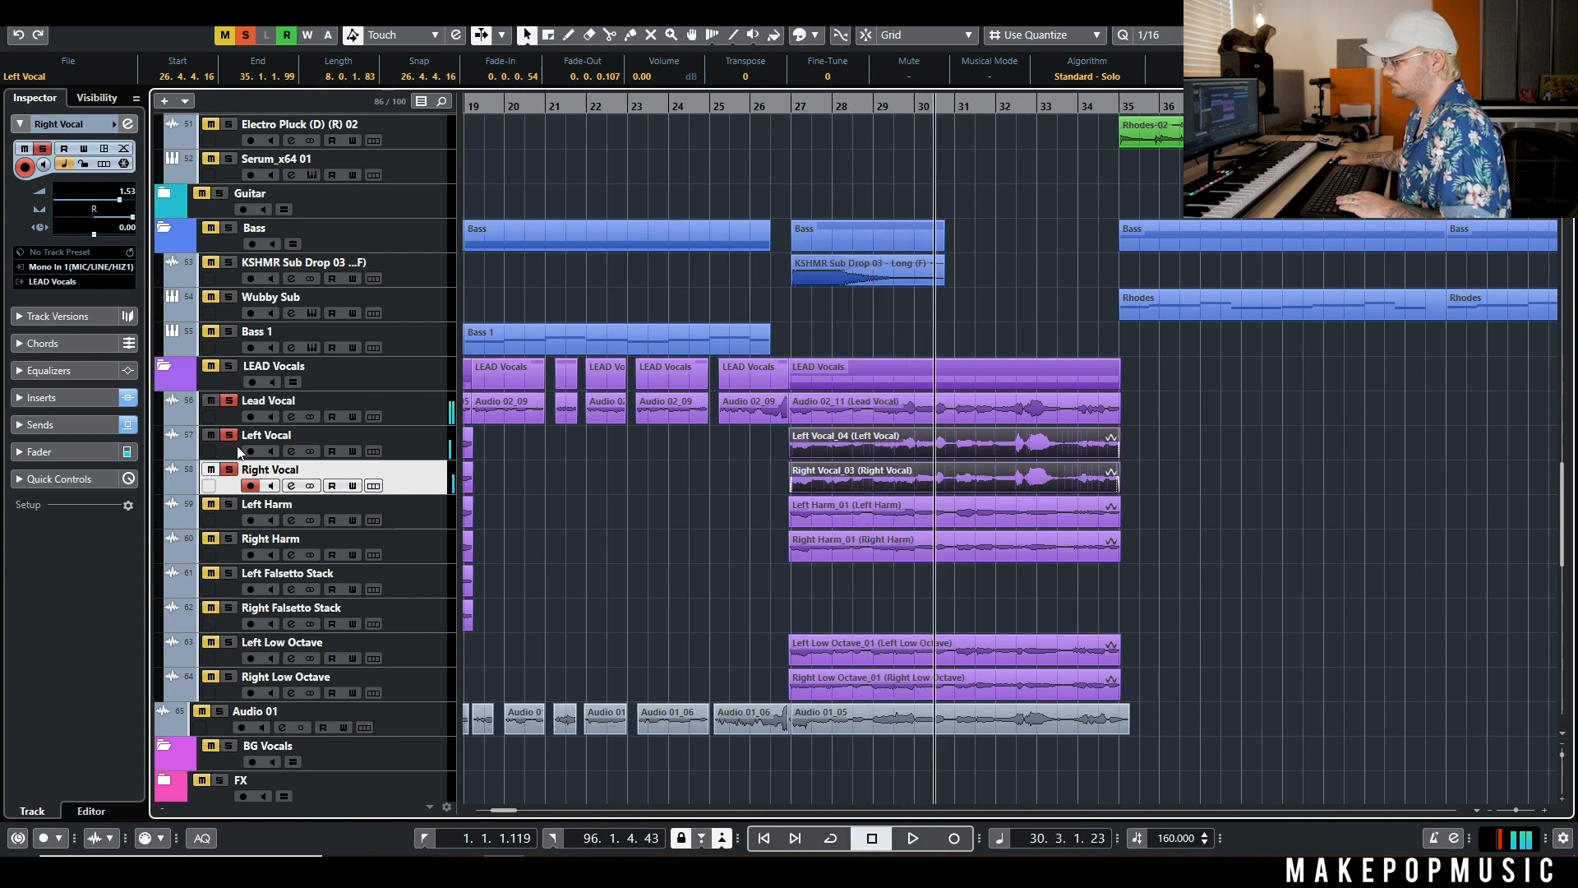
Solo the Left Harm with the Lead Vocal instead of the doubles, and paste the copied channel settings onto the Left Harm channel
left_click(291, 519)
left_click(1219, 291)
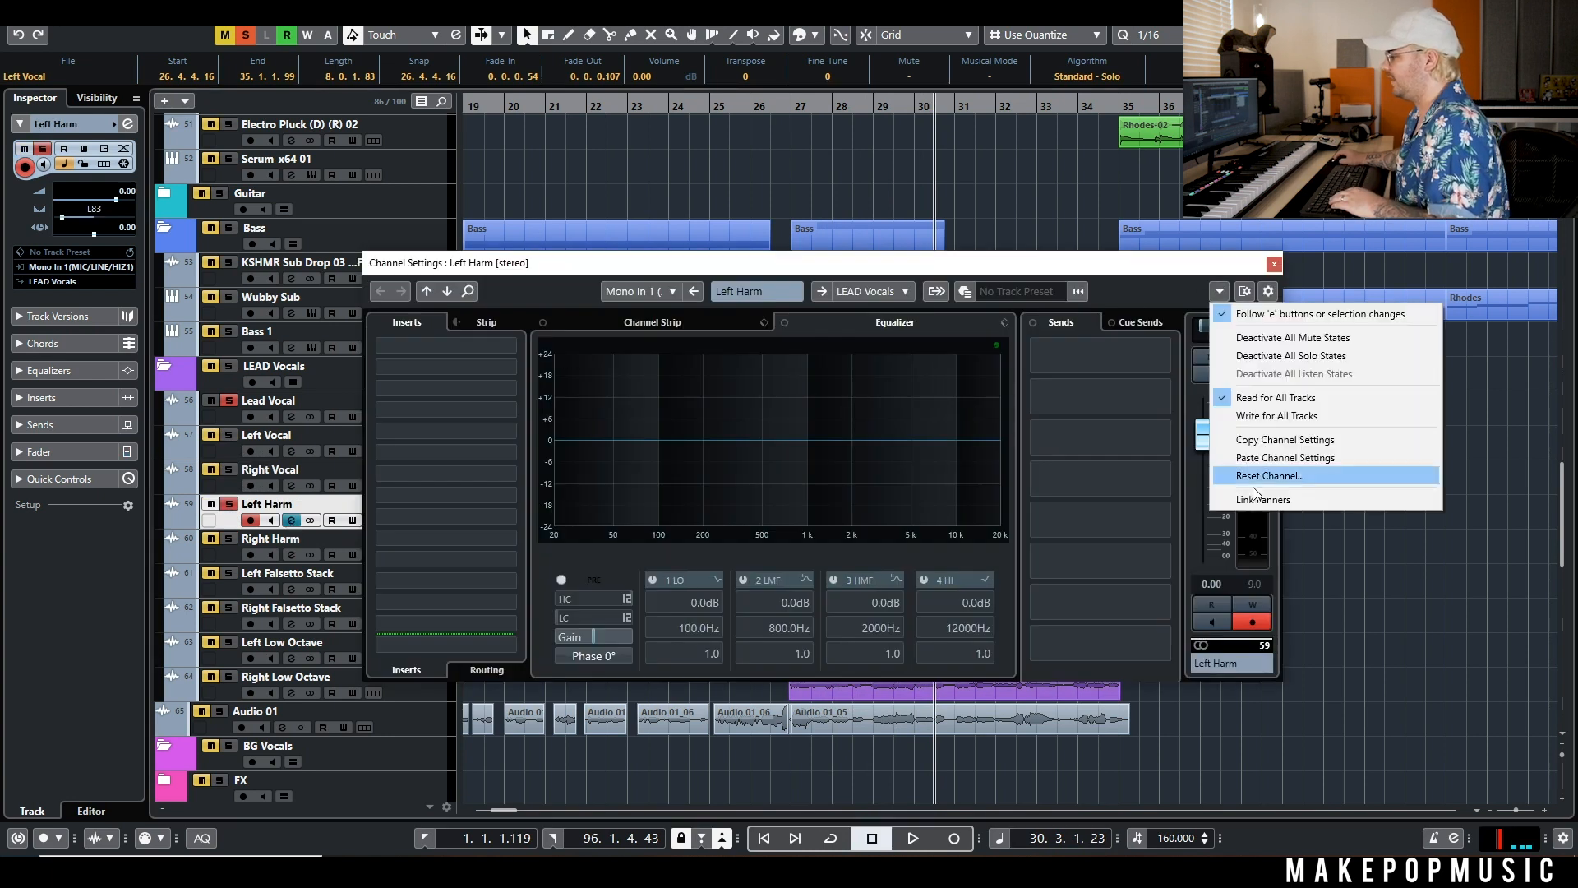
left_click(1264, 463)
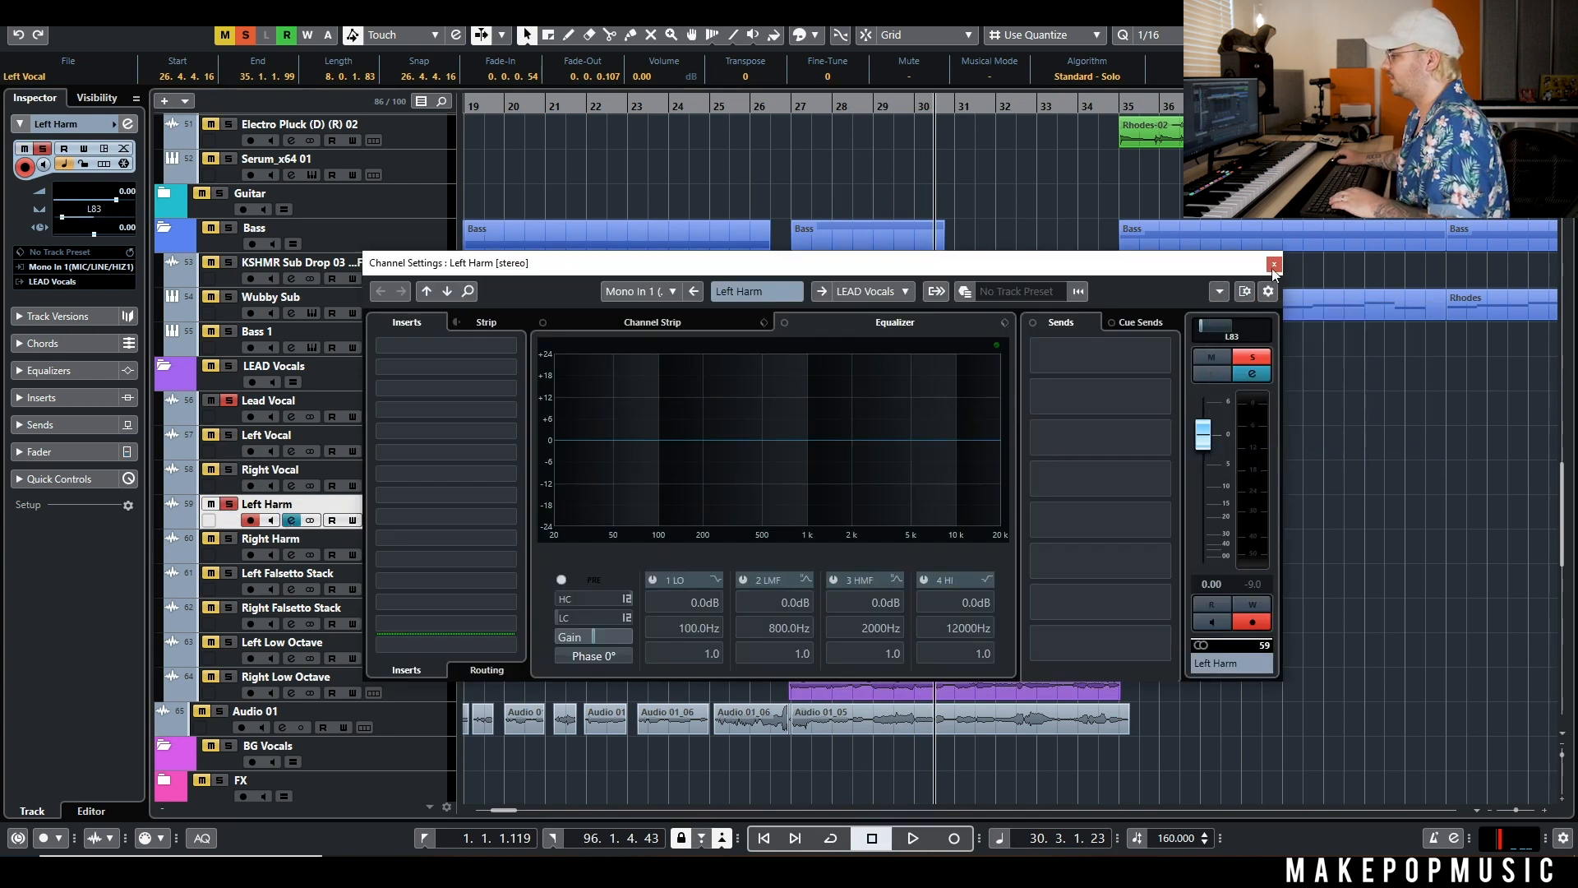
left_click(1273, 265)
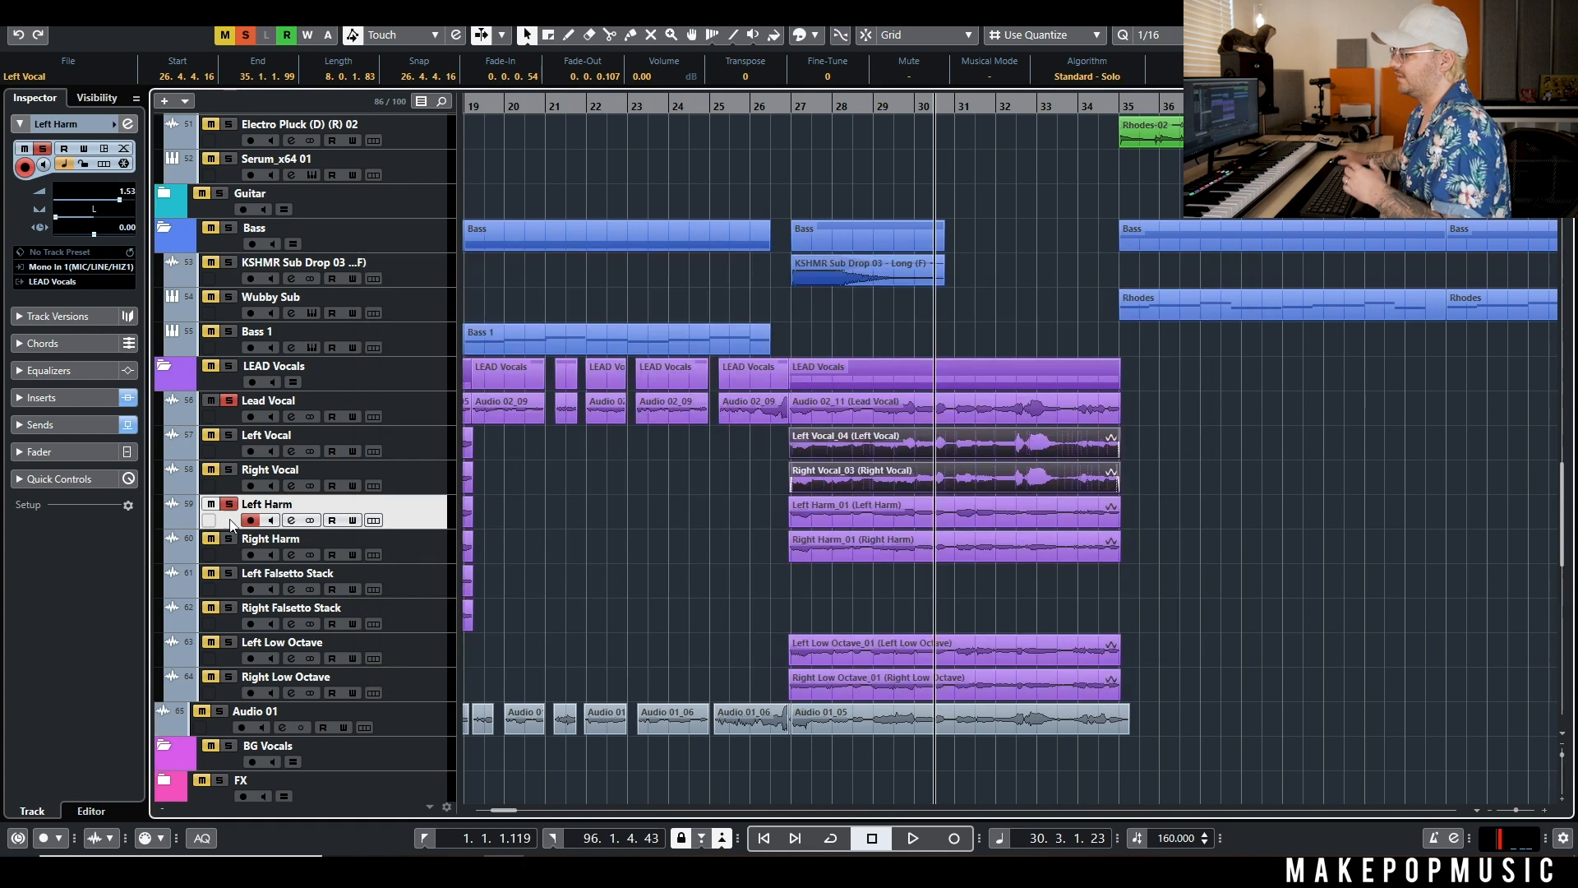
In the Left Harm's first Pro-Q 3, reshape the two low-mid cuts and add a gentle bell cut near 5 kHz
left_click(292, 520)
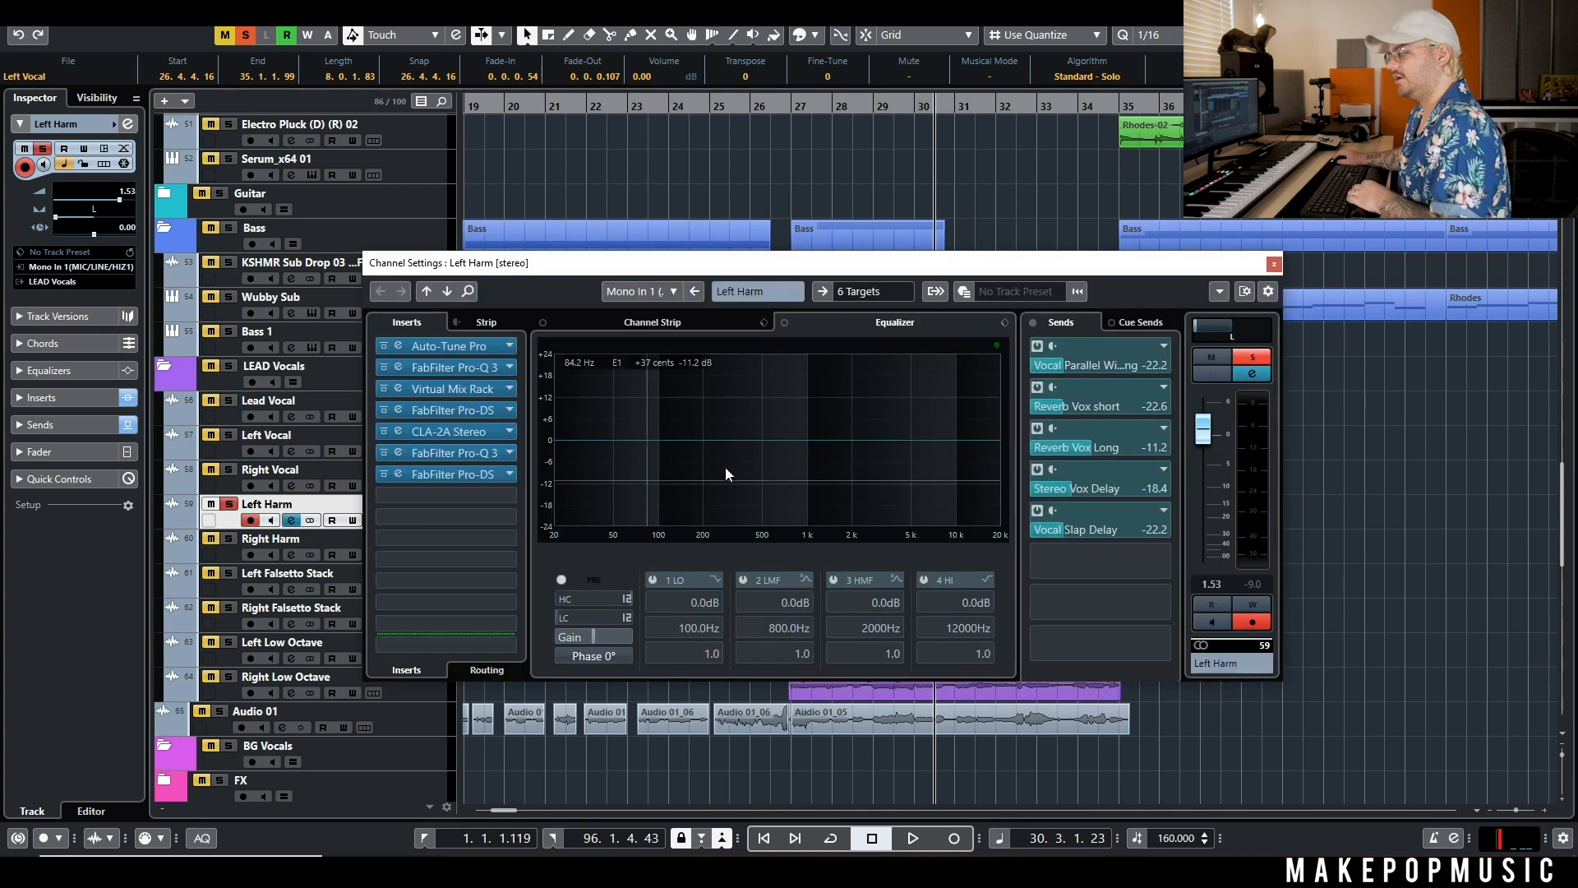
left_click_drag(603, 269, 870, 508)
left_click(654, 445)
scroll(872, 472, "down", 3)
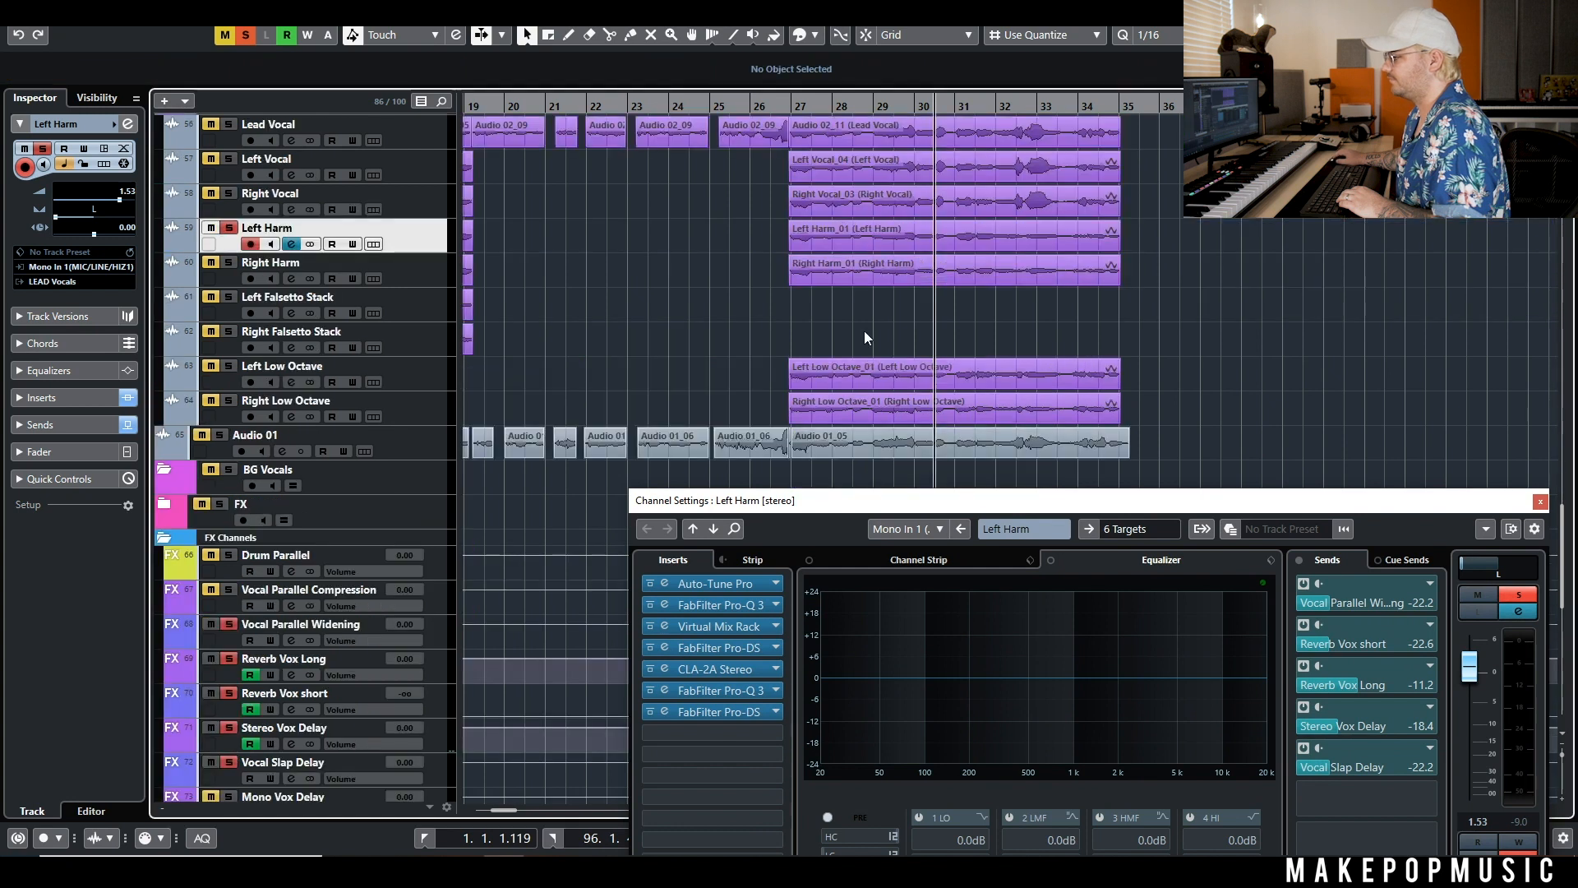
left_click(733, 605)
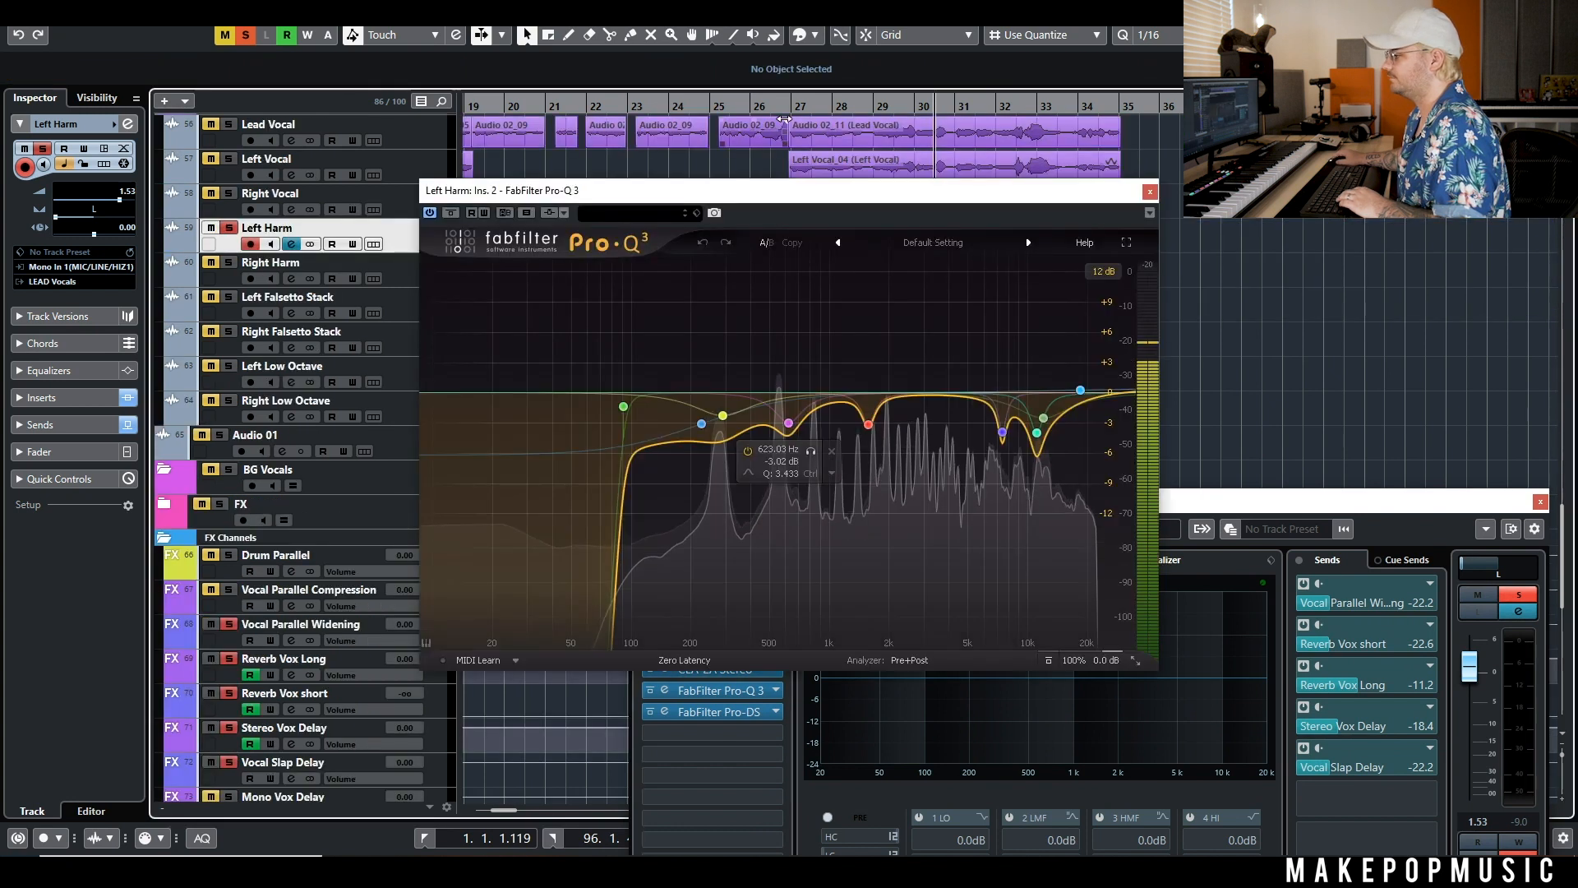
mouse_move(722, 415)
left_mouse_down()
mouse_move(737, 416)
mouse_move(709, 437)
left_mouse_up()
left_click_drag(912, 397, 996, 436)
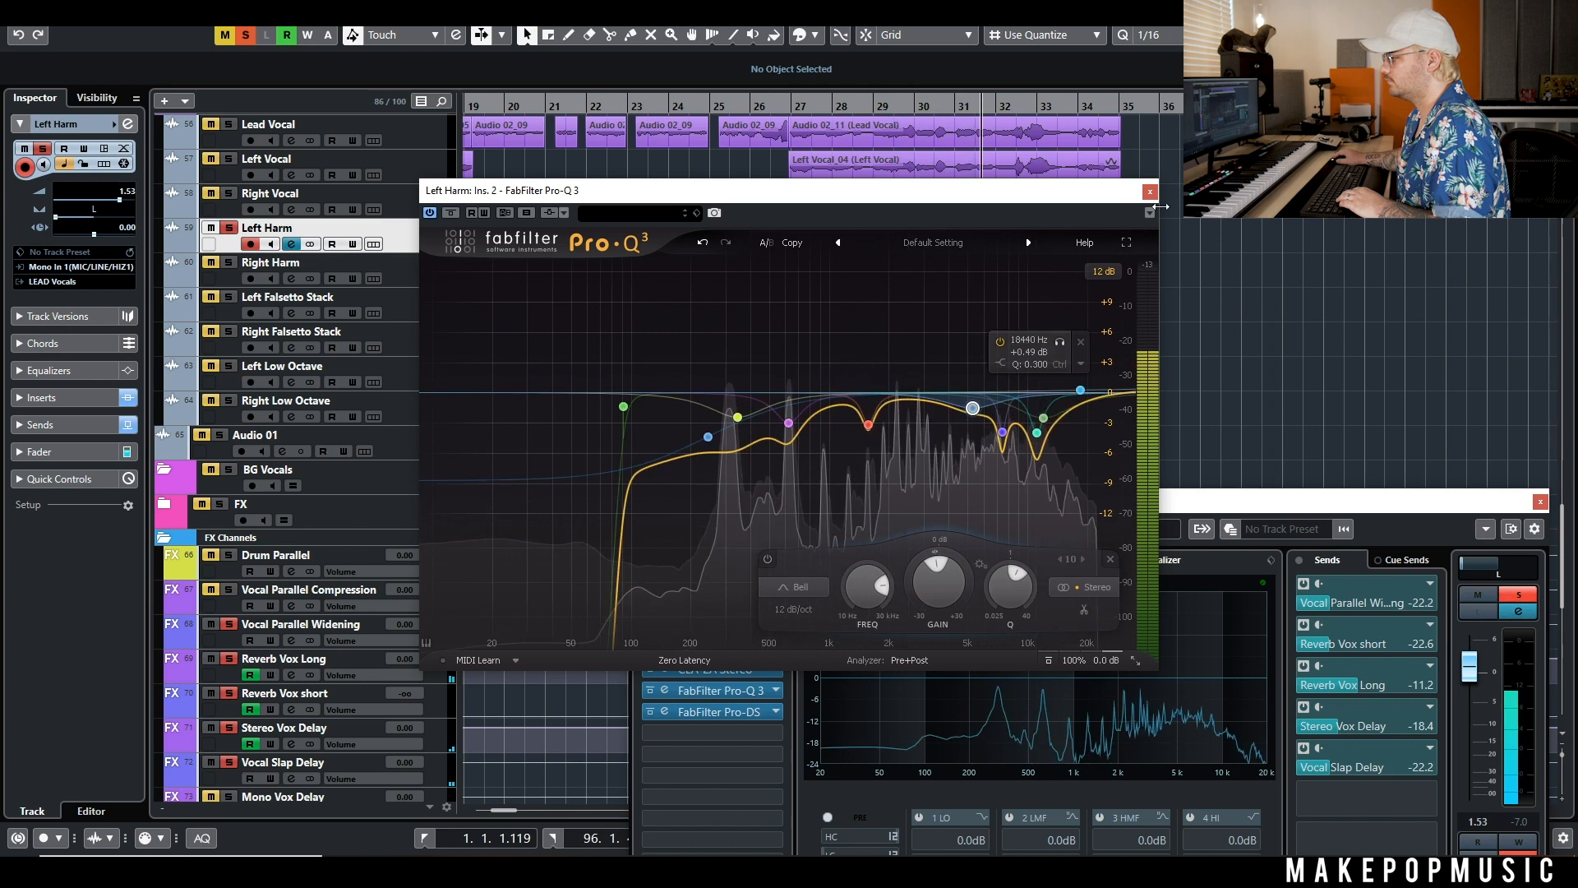
left_click(1150, 191)
In the Left Harm's second Pro-Q 3, shift the low-mid cut to about 259 Hz at -4.49 dB
left_click(726, 693)
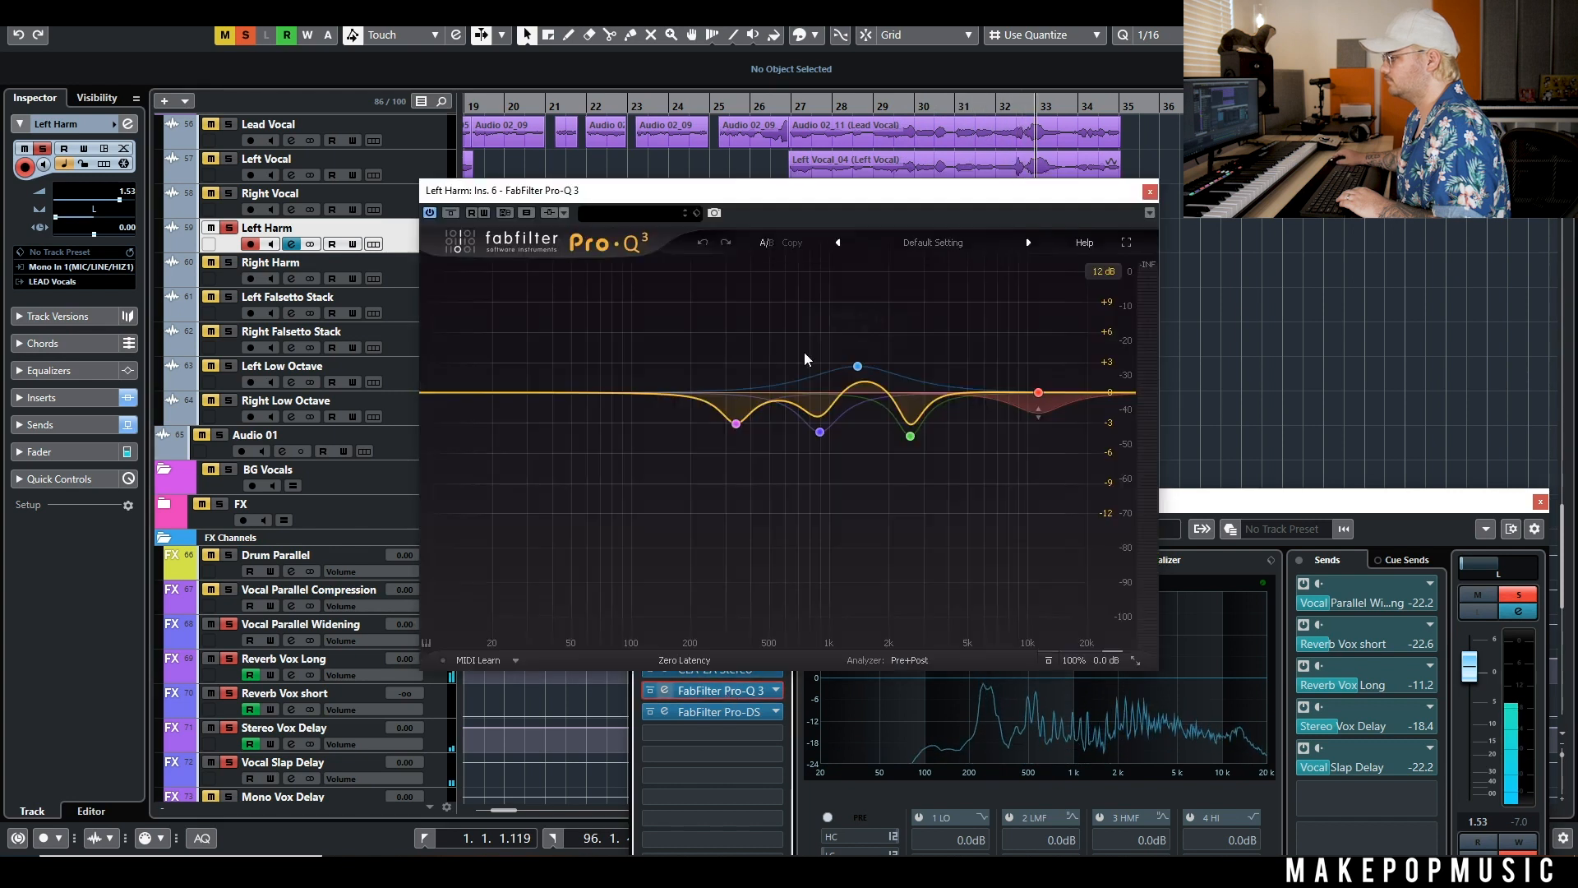
left_click_drag(736, 426, 713, 438)
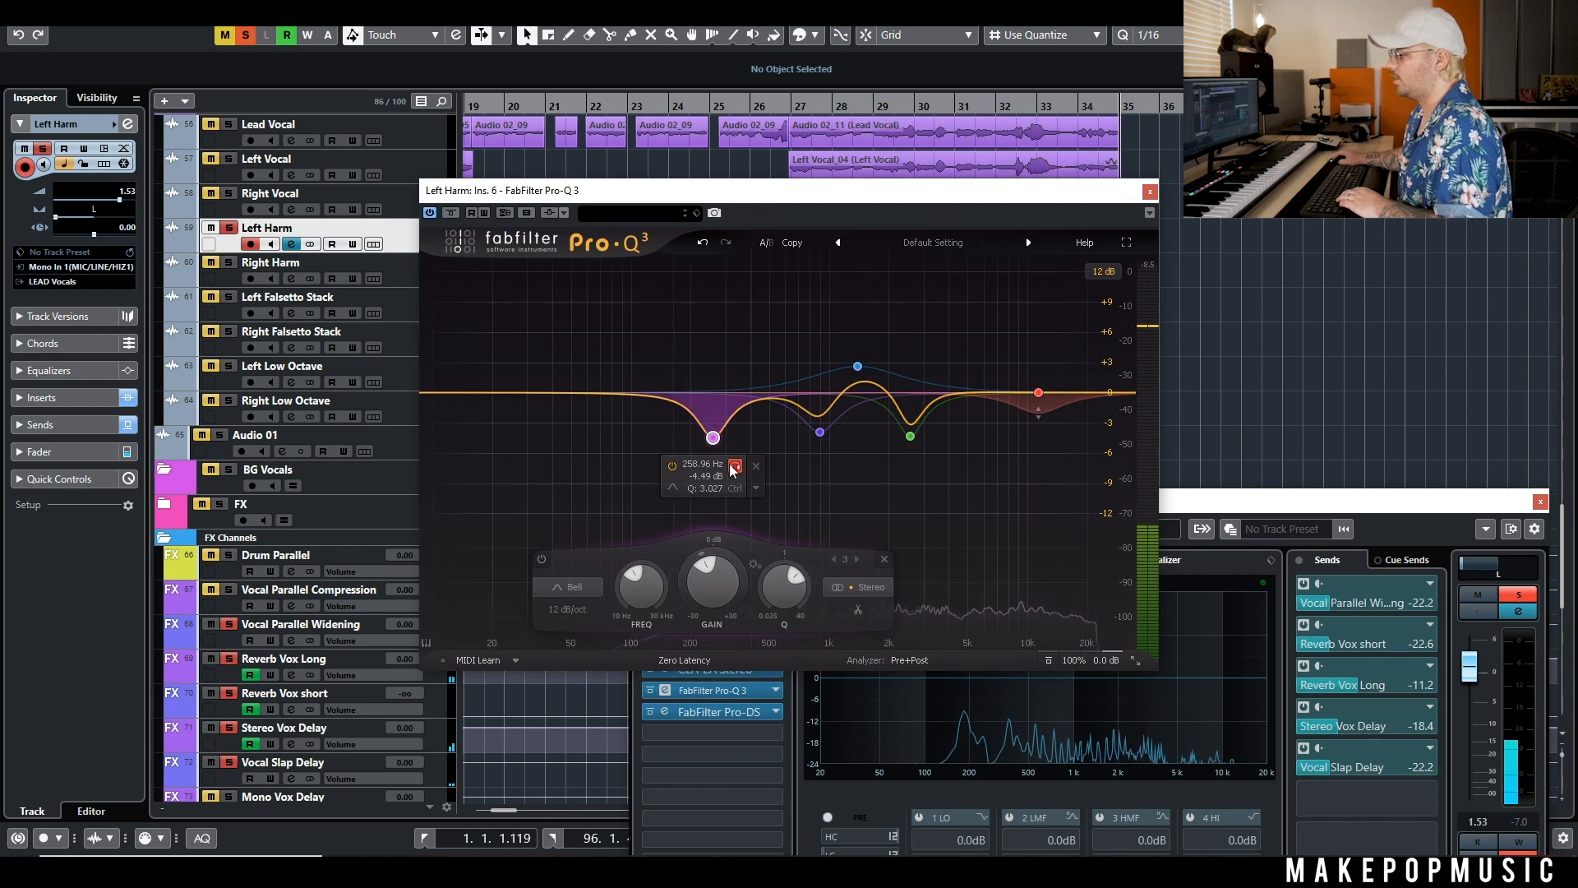
left_click(1148, 192)
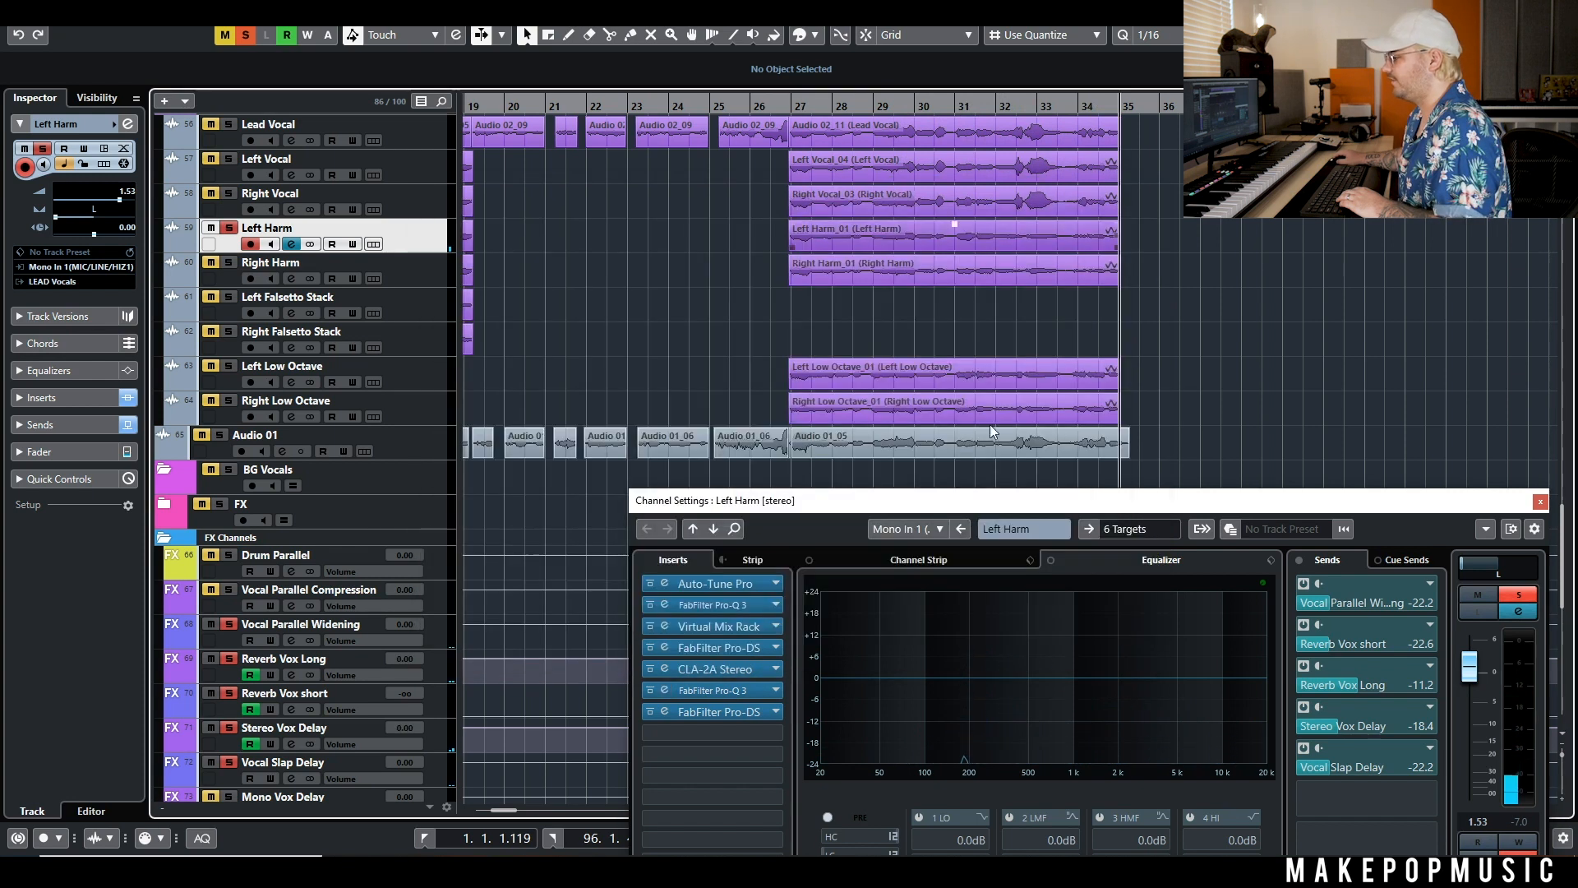
Check the Left Harm's CLA-2A compressor and play the harmony from just before bar 27
left_click(743, 672)
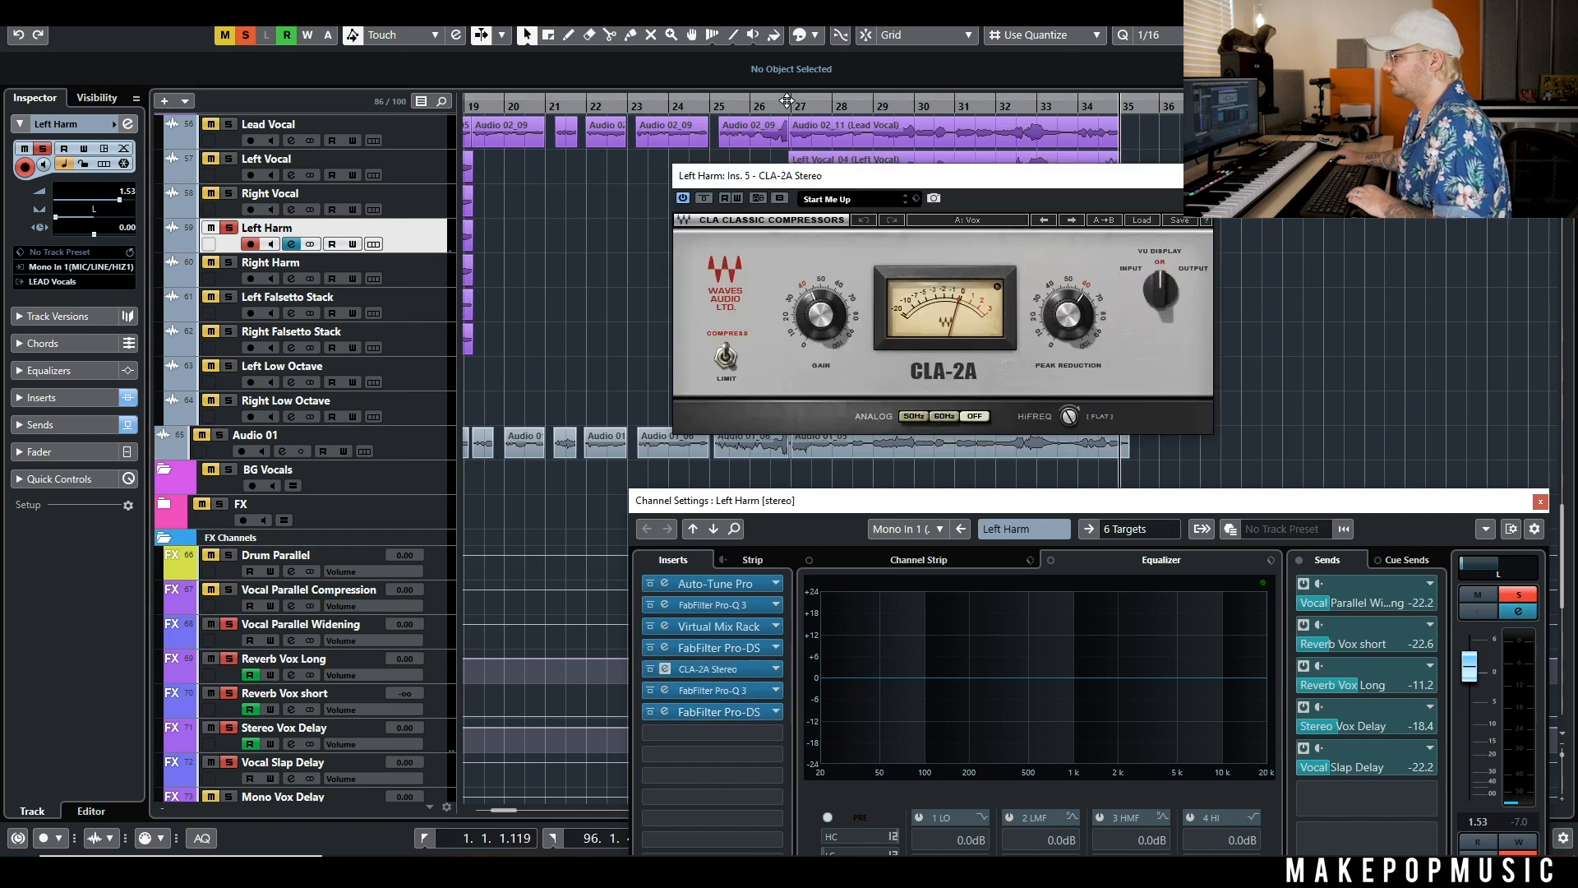
left_click(787, 102)
key("space")
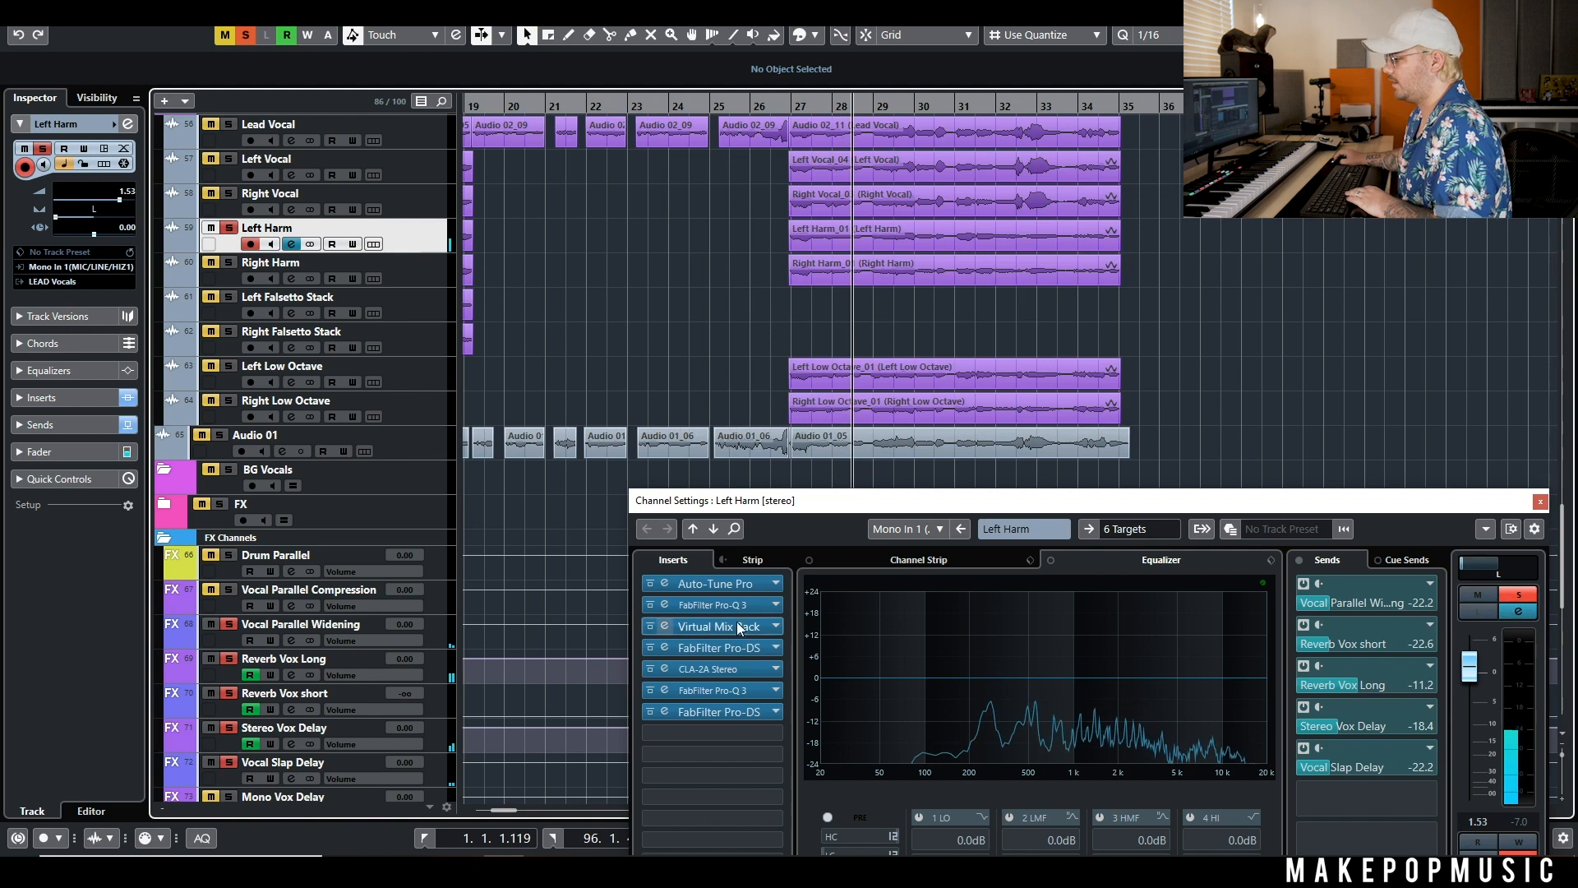
Adjust the input and output gain of the Left Harm's FG-116 compressor in Virtual Mix Rack, with output at -27.3 dB, during playback
left_click(733, 625)
left_click_drag(848, 85, 840, 258)
left_click_drag(974, 579, 974, 573)
left_click_drag(972, 646, 972, 654)
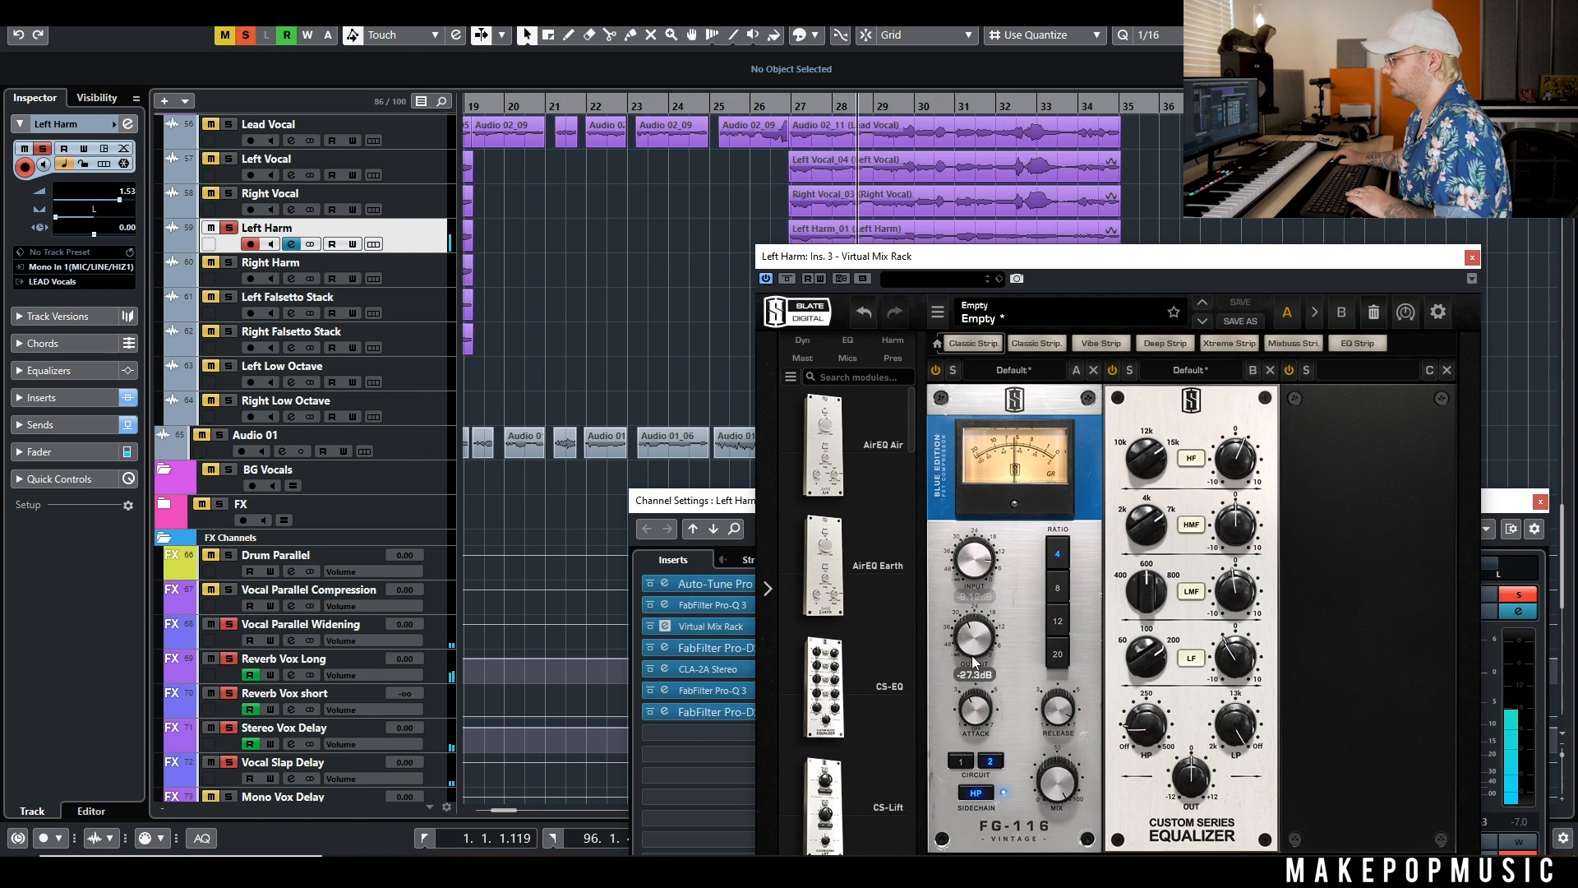
left_click_drag(974, 568, 975, 566)
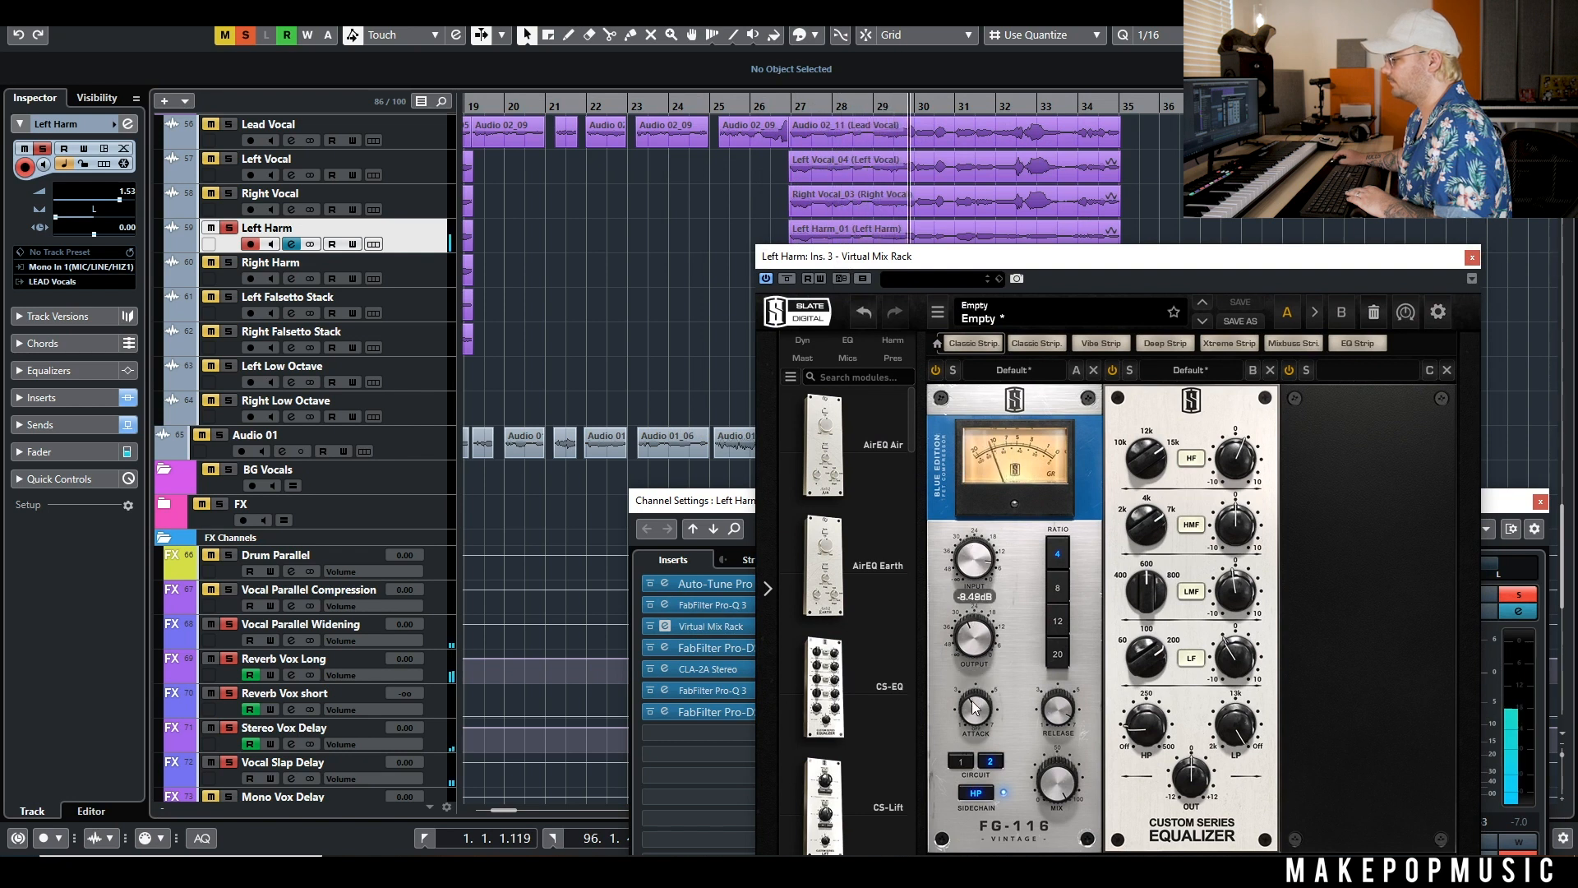
left_click(791, 108)
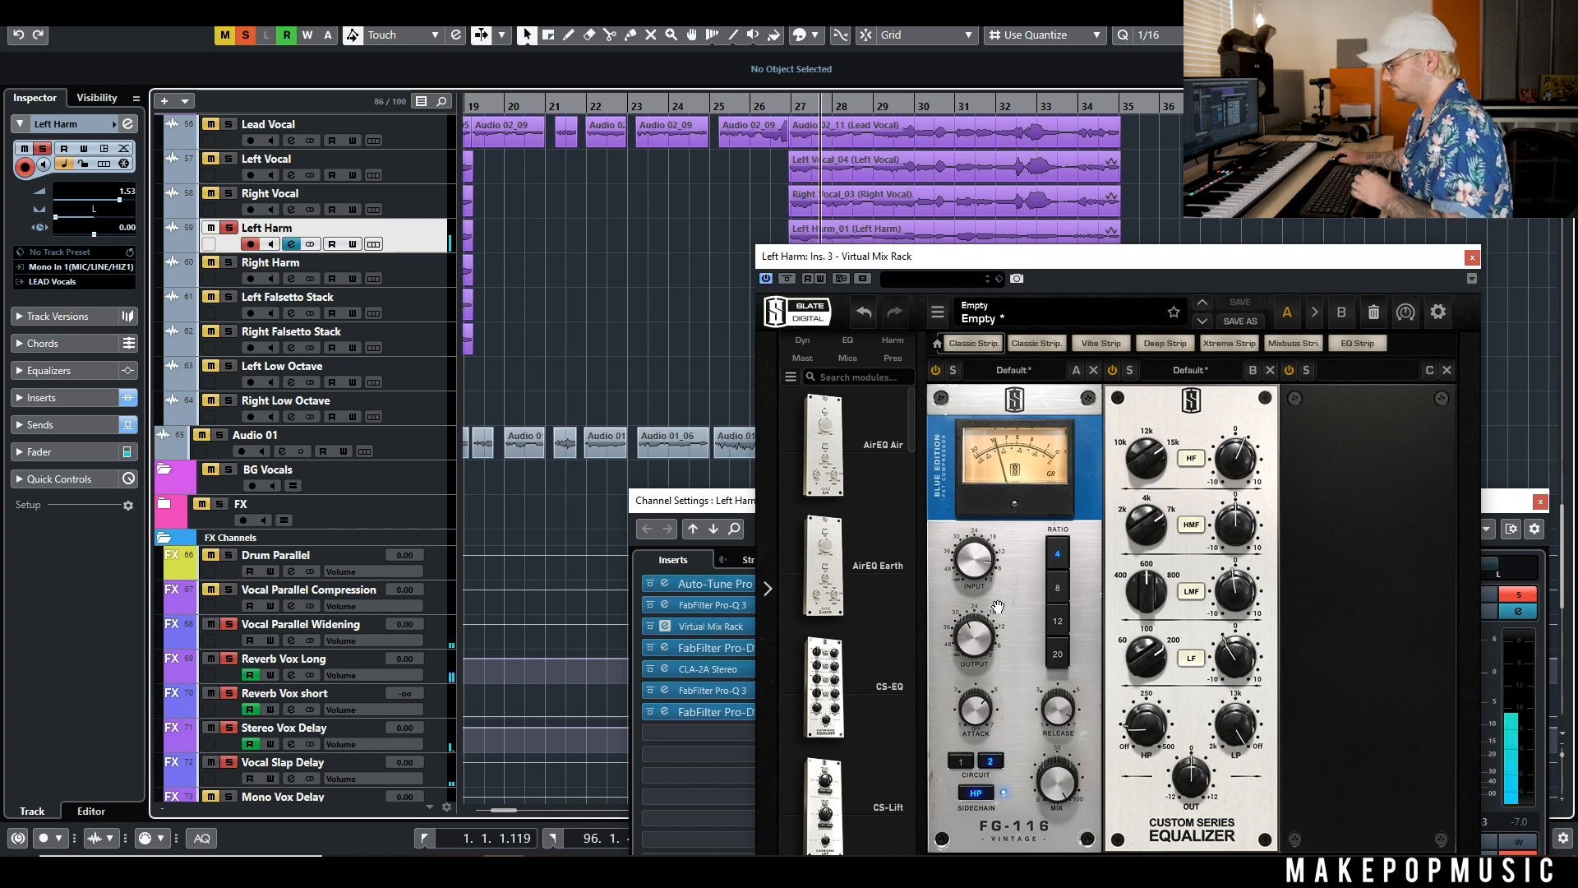
left_click(1472, 257)
key("space")
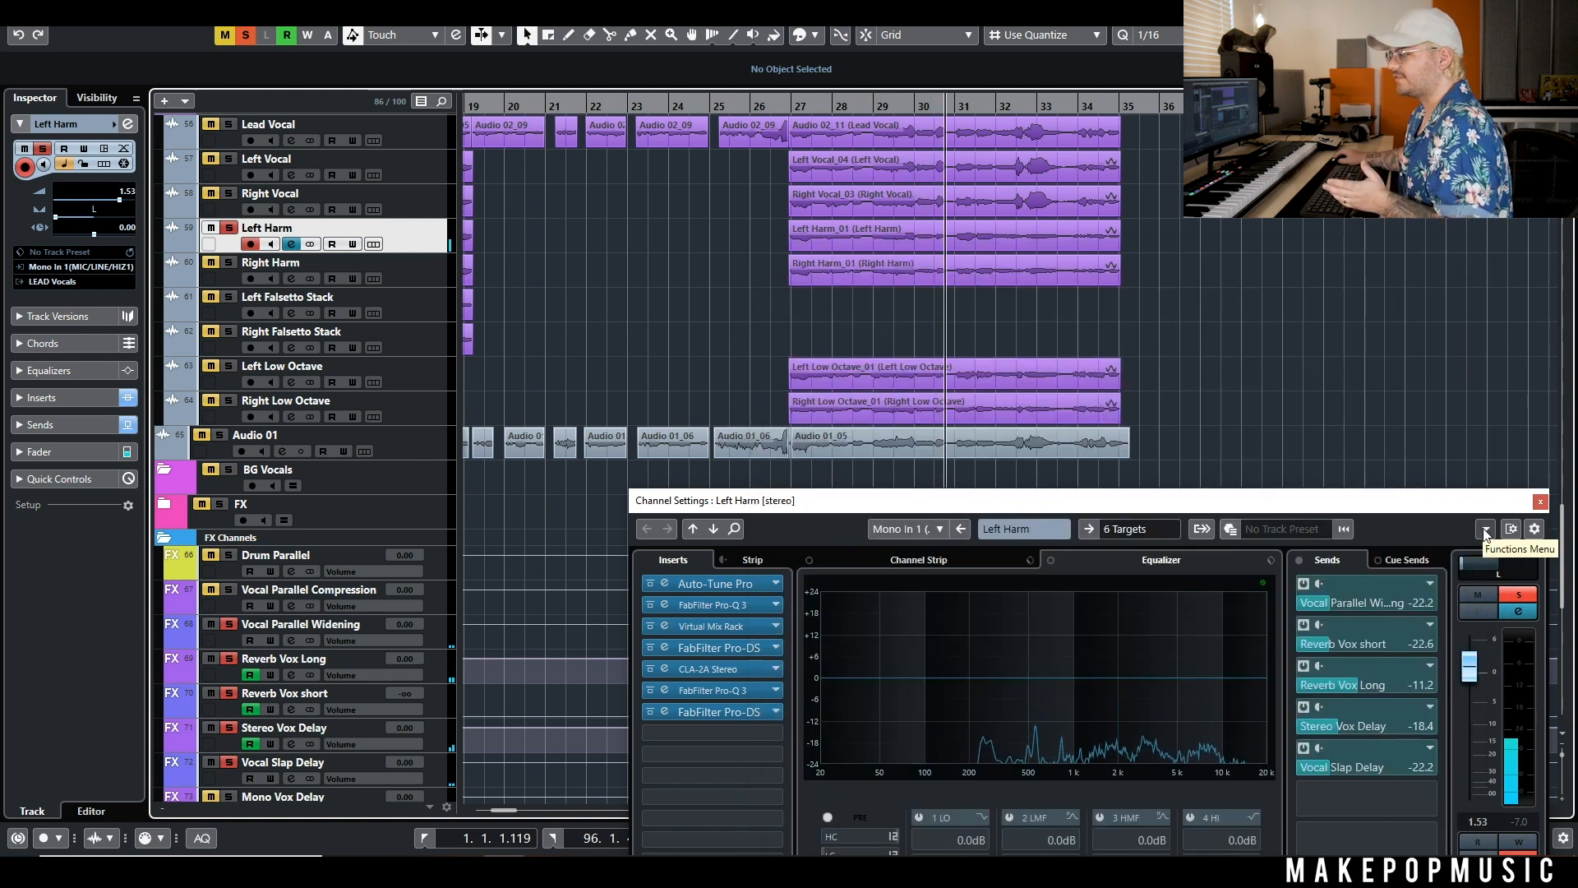
Copy the Left Harm channel settings onto the soloed Right Harm channel and pan it fully right
left_click(1487, 530)
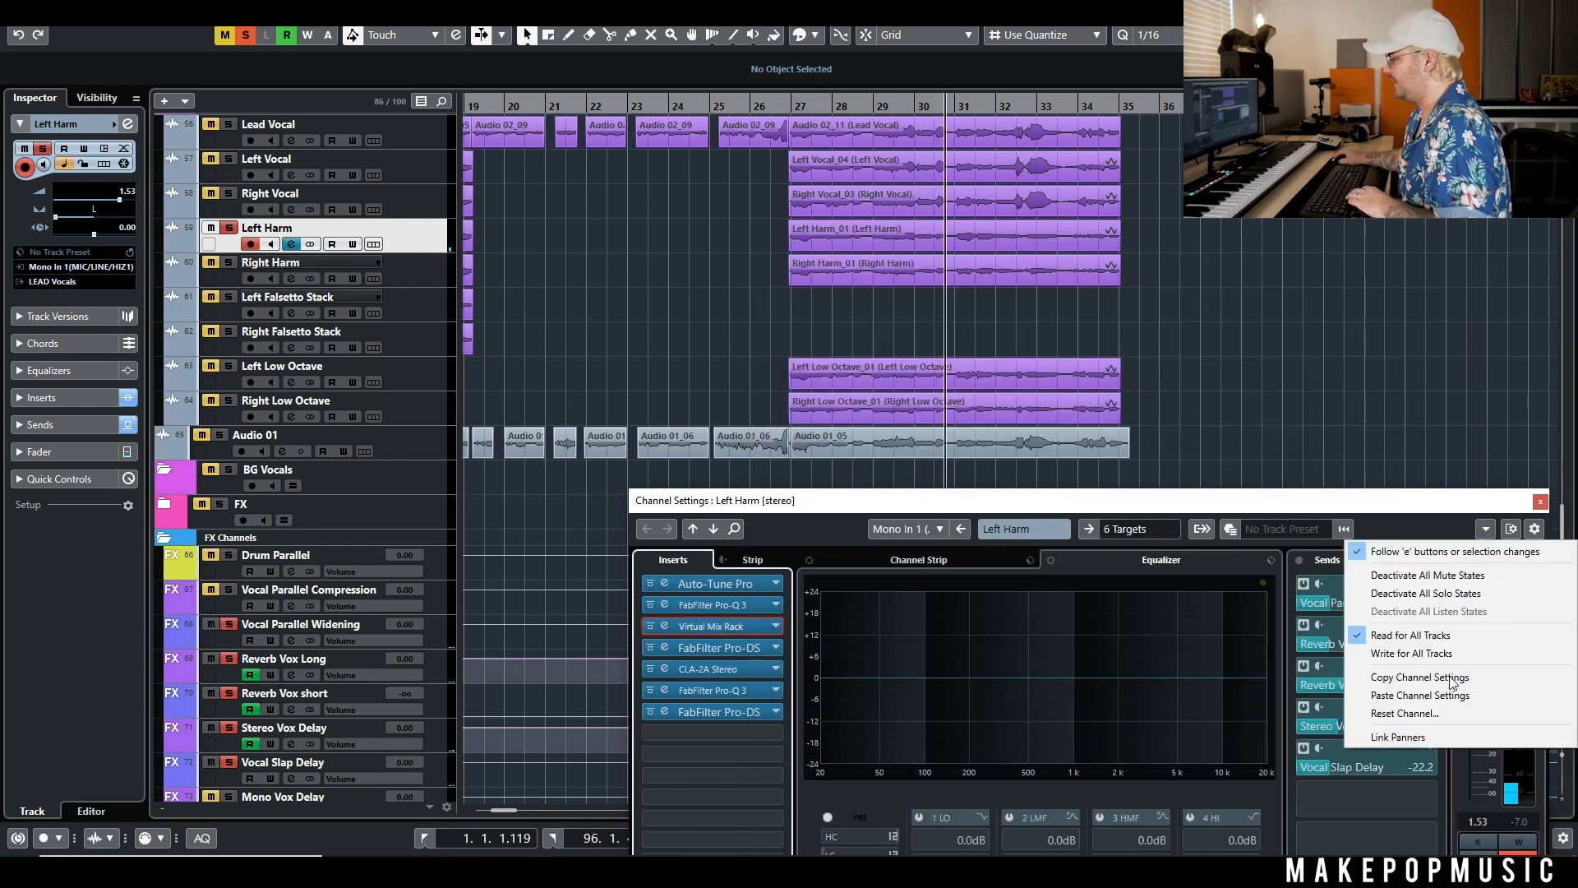
left_click(1422, 680)
left_click(1540, 502)
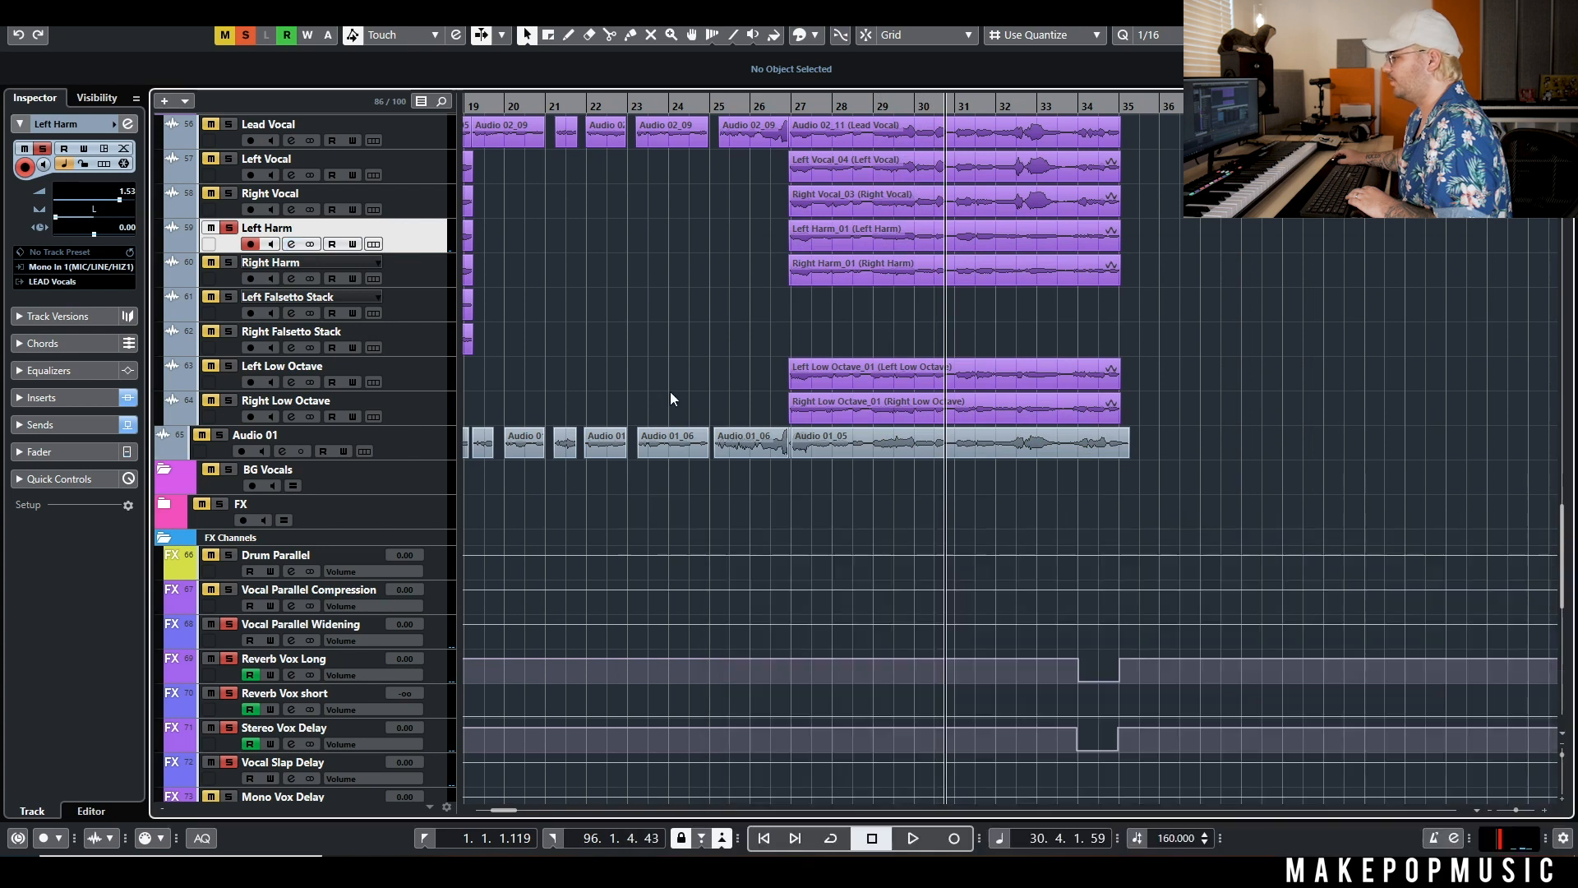
left_click(231, 262)
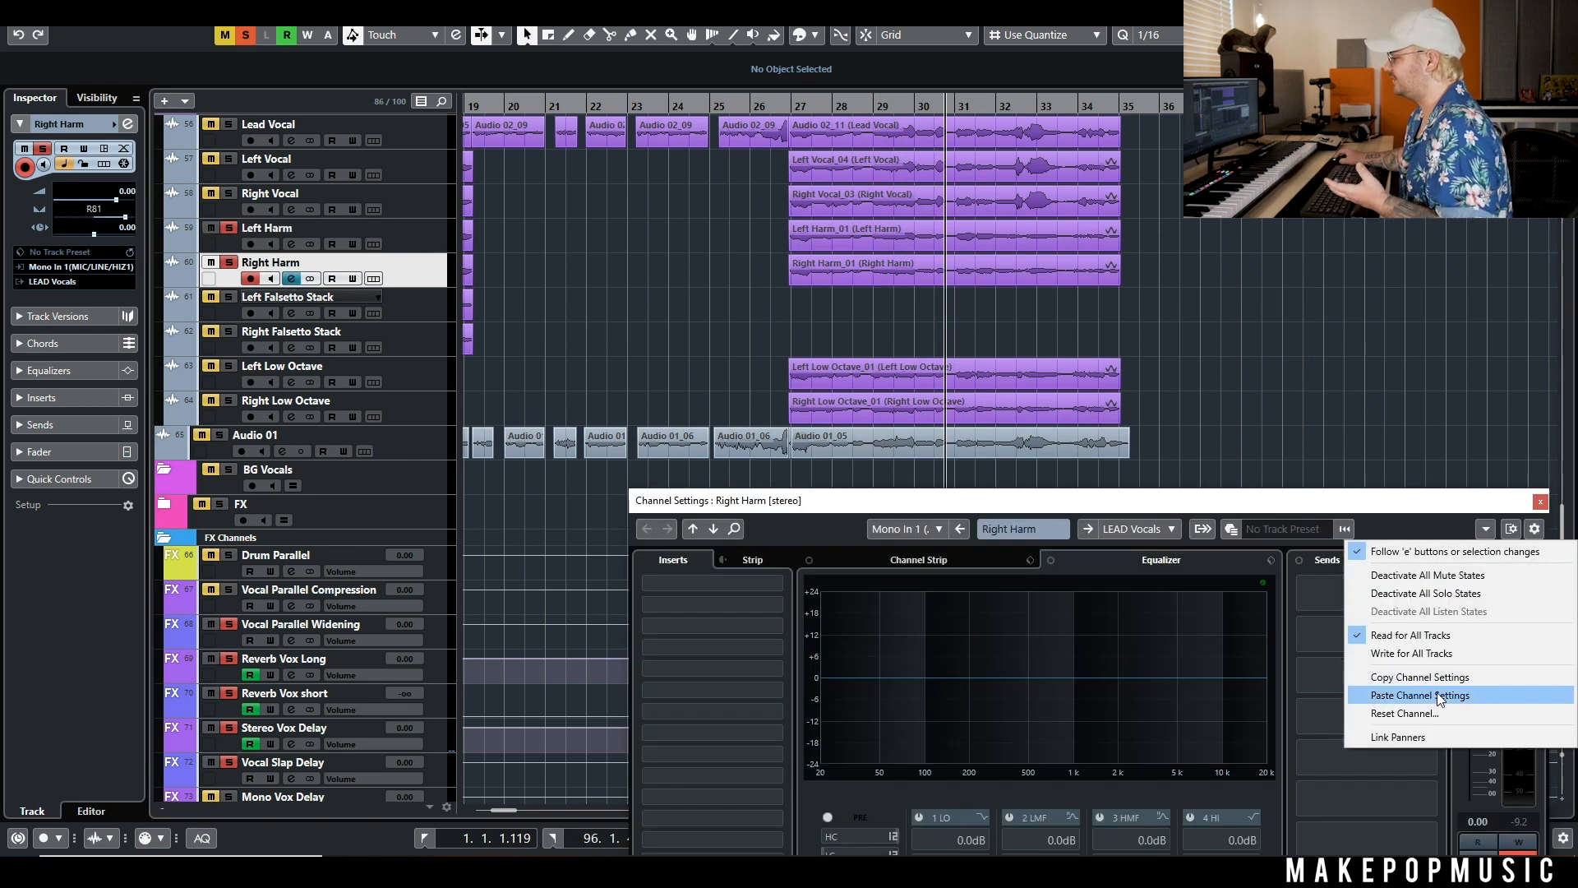
left_click(1437, 698)
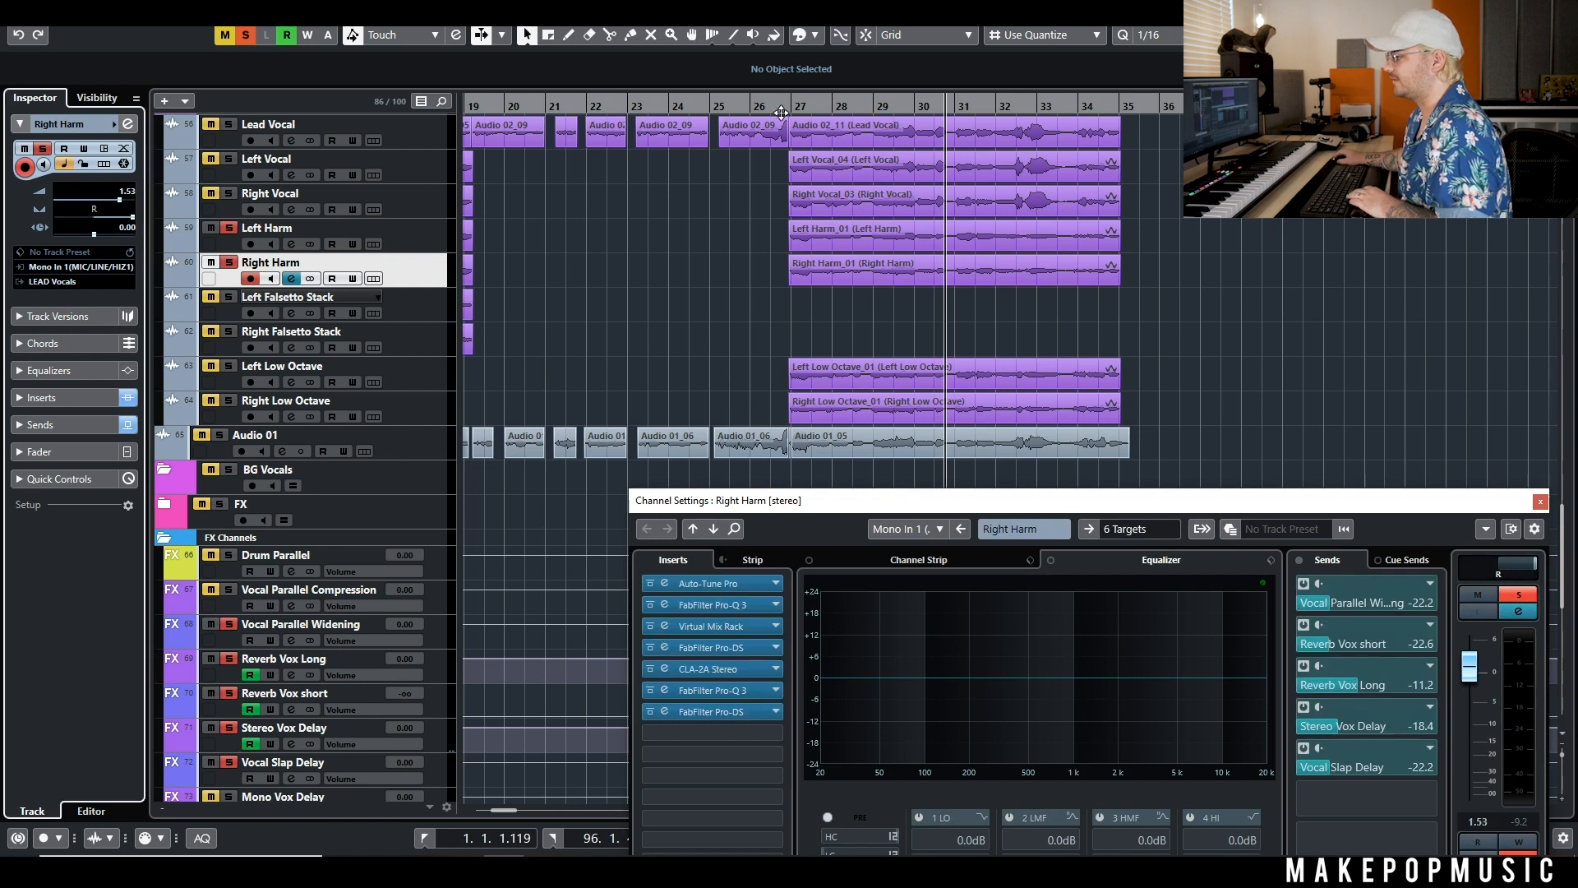
Add the Left Vocal and Right Vocal doubles to the solo and play them with the harmonies from just before bar 27
left_click(783, 120)
key("space")
left_click(228, 193)
left_click(229, 158)
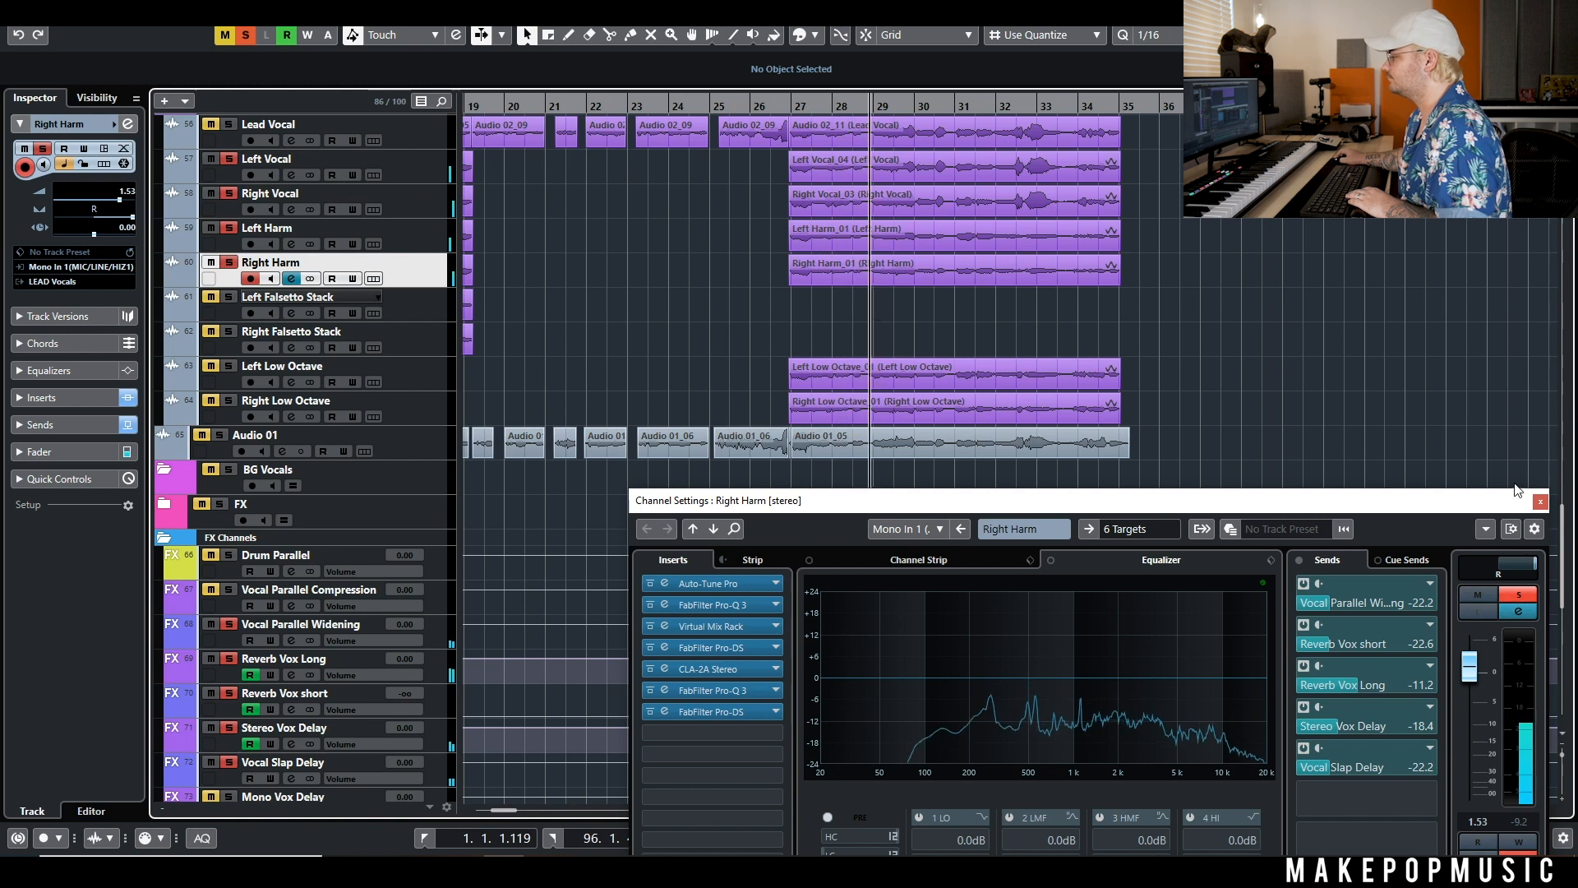
left_click(1540, 501)
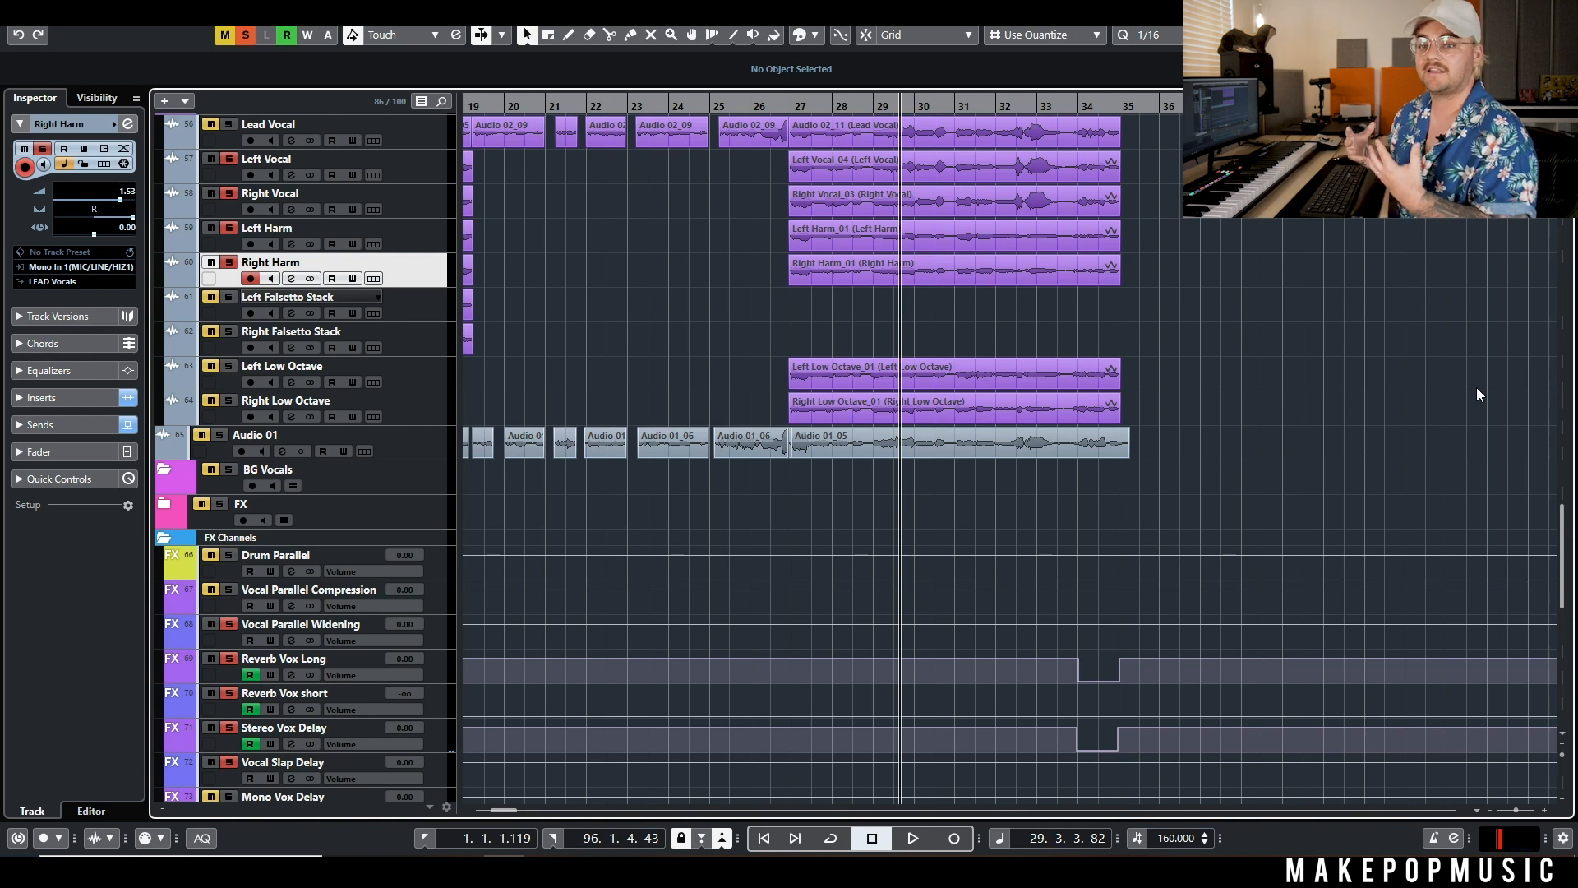
Open the Lead Vocal channel settings and review its reverb, delay and widening sends
left_click(319, 401)
scroll(584, 386, "up", 2)
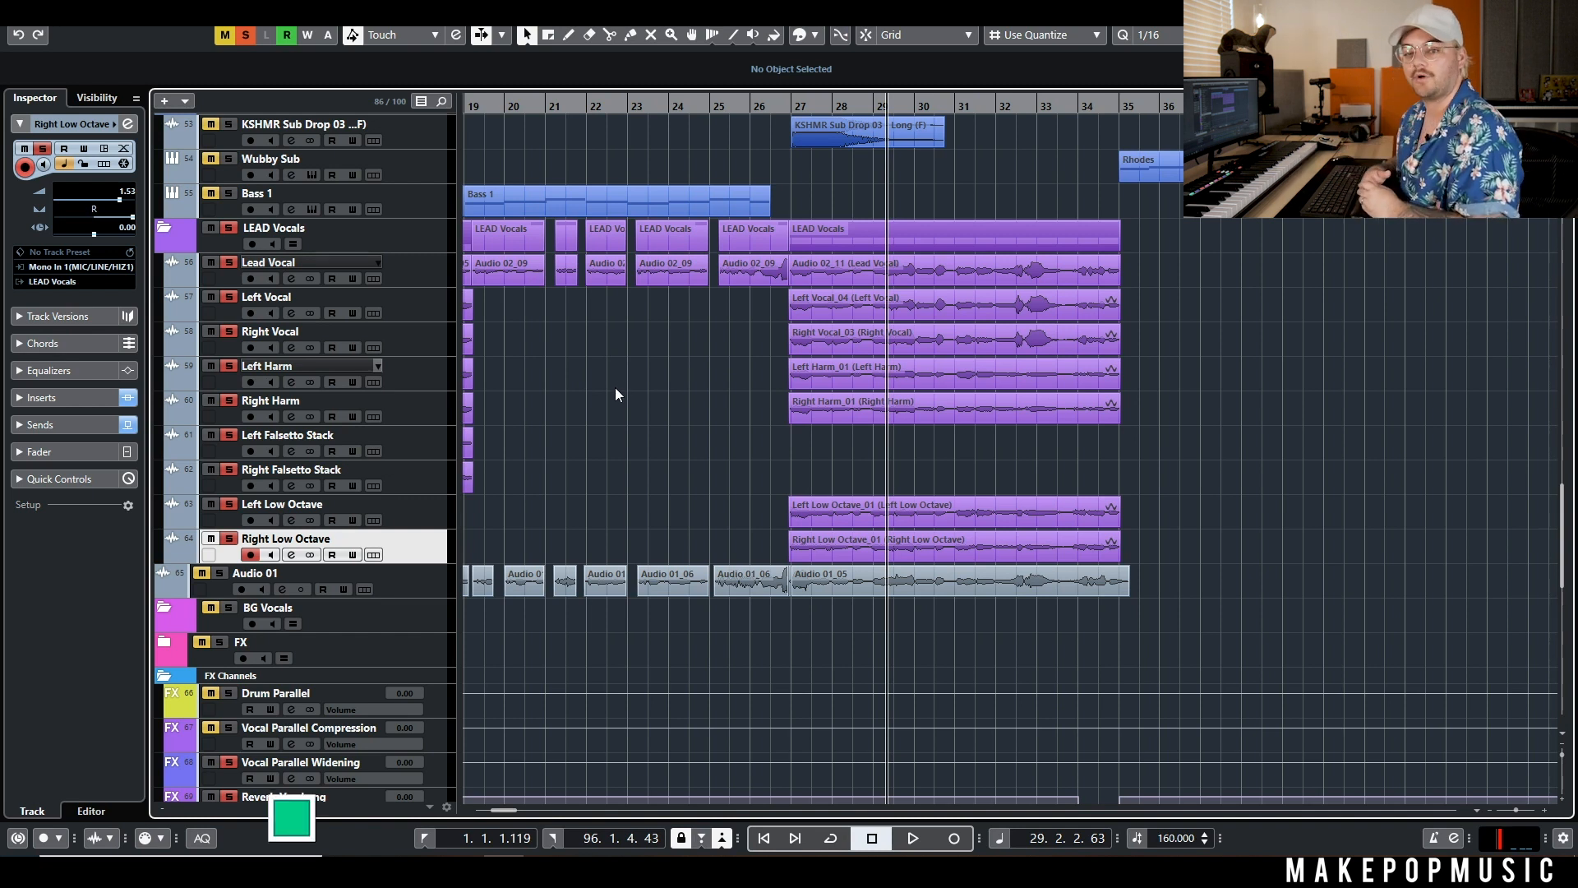
left_click(291, 279)
left_click_drag(1224, 502, 881, 236)
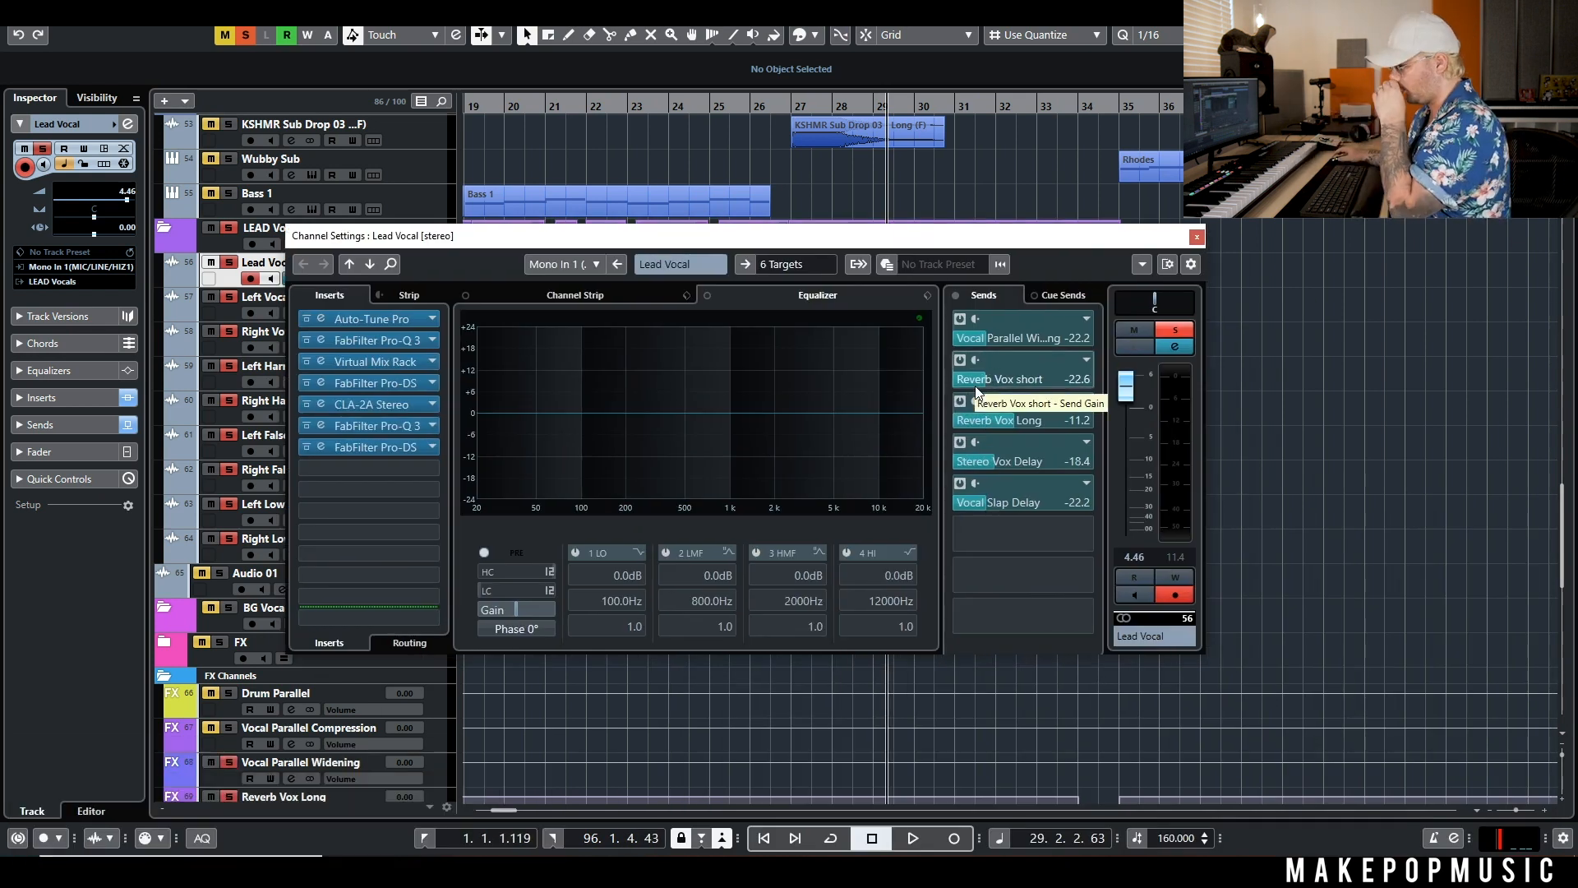
left_click(1197, 237)
Clear all solos, solo the Left Vocal and switch off its Vocal Parallel Widening and Vocal Slap Delay sends
left_click(247, 36)
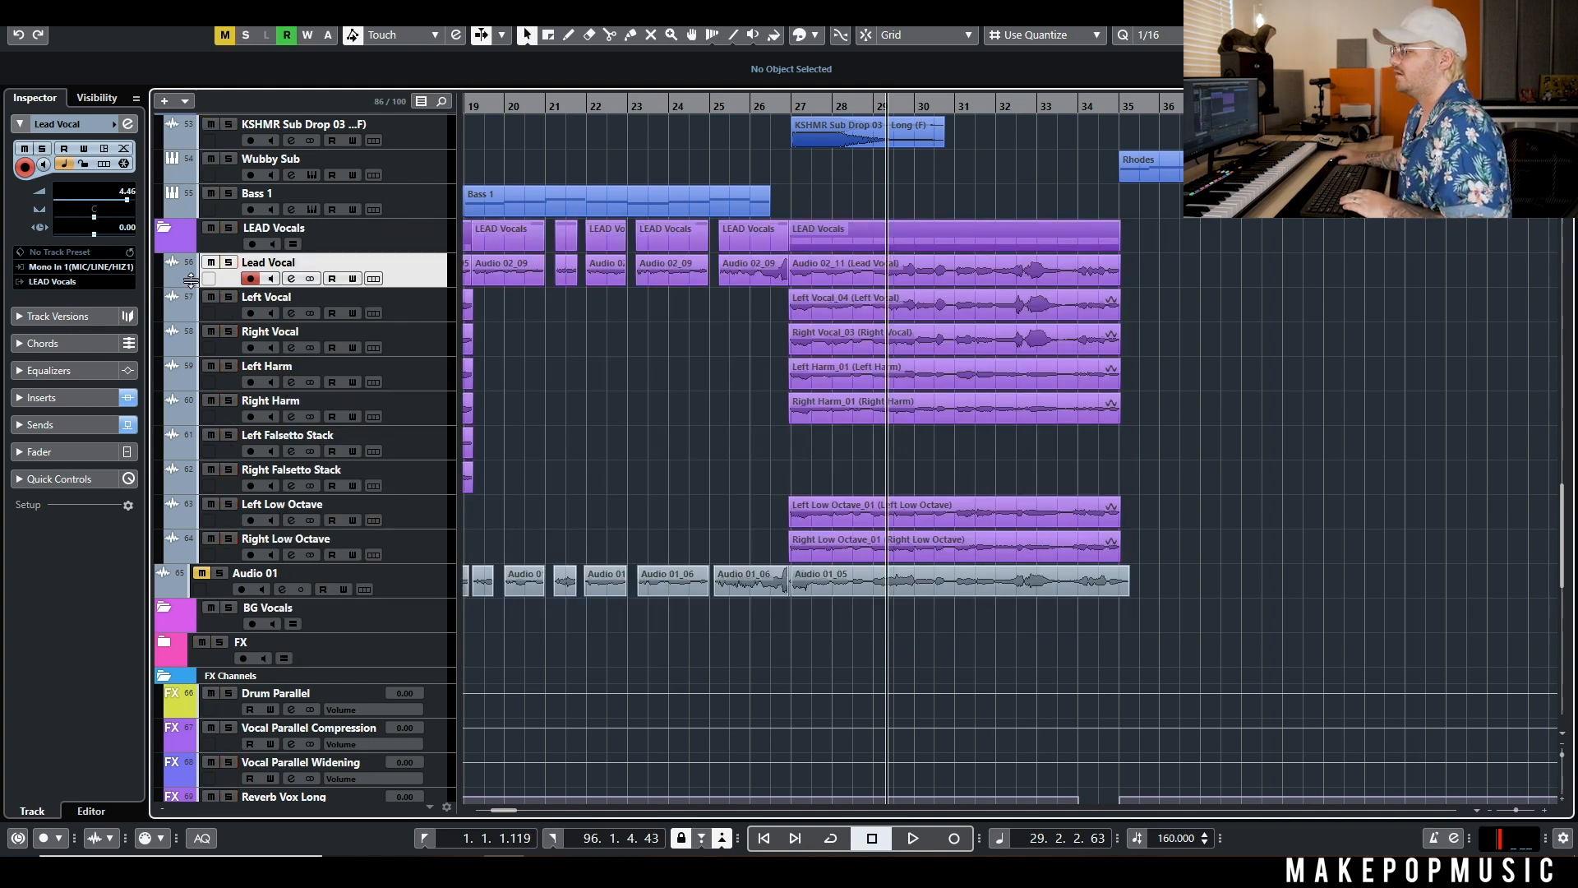
left_click(228, 296)
left_click(291, 313)
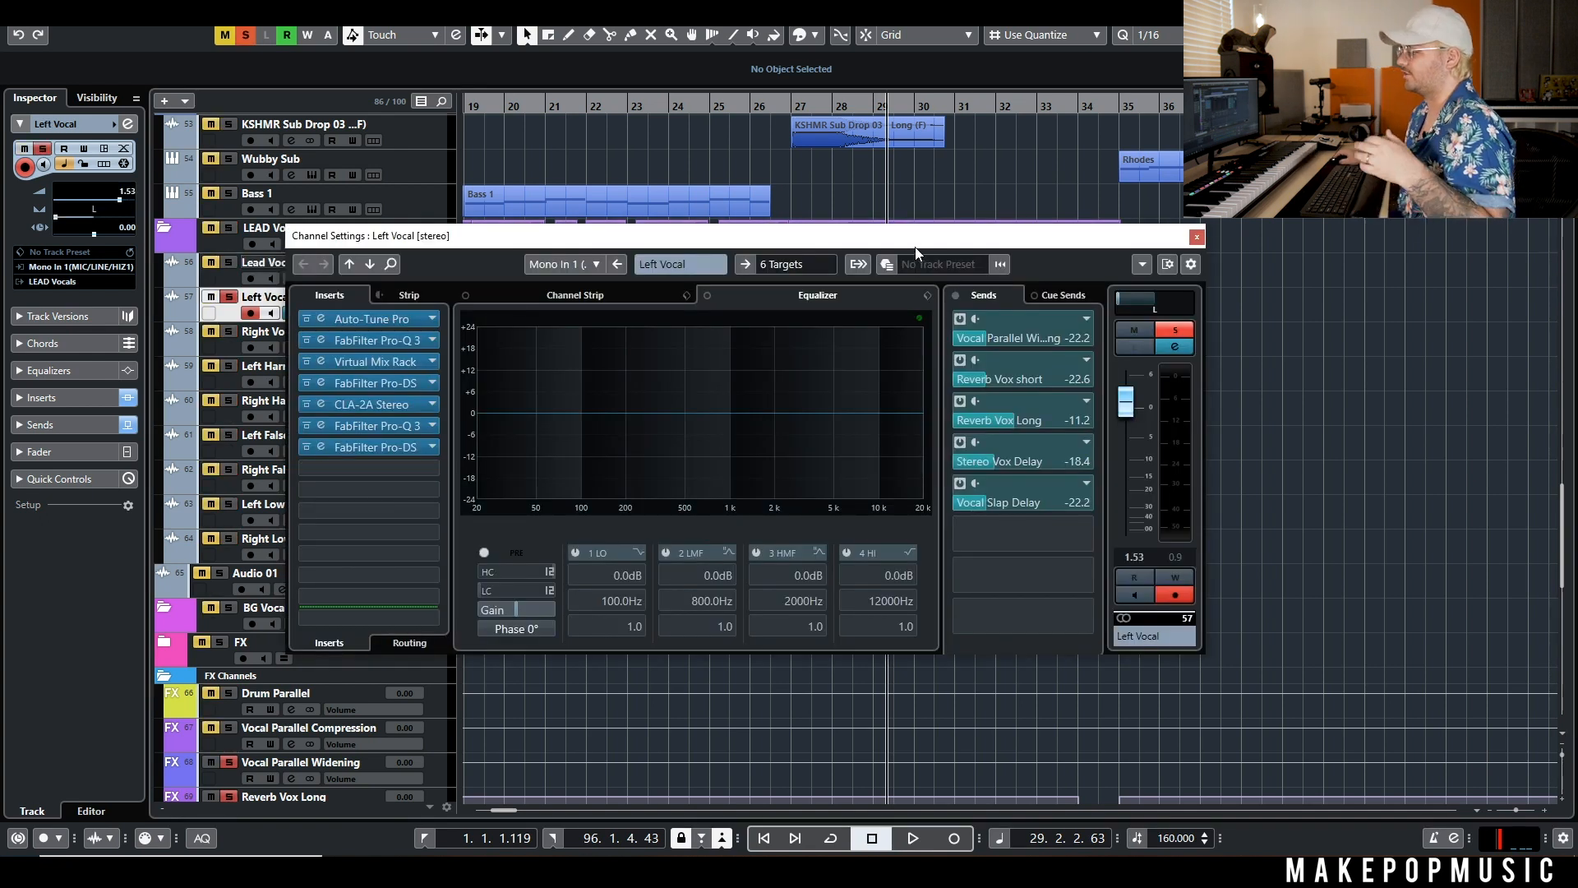
left_click_drag(955, 272, 1044, 439)
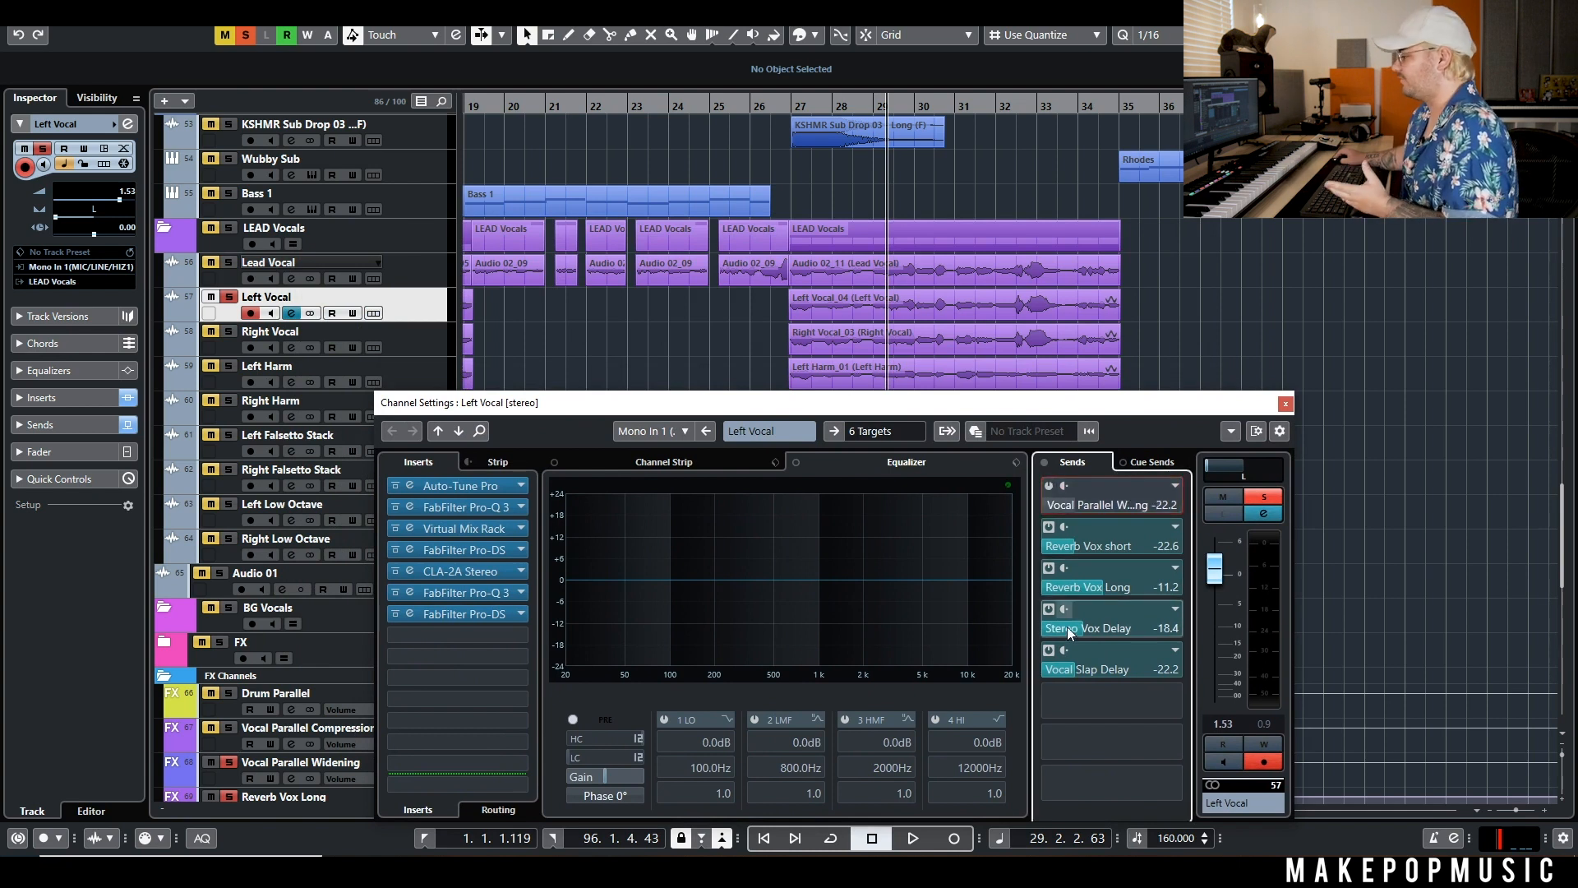
left_click(1051, 649)
Play the Left Vocal from bar 27 and compare it with the Vocal Slap Delay send on and off
key("space")
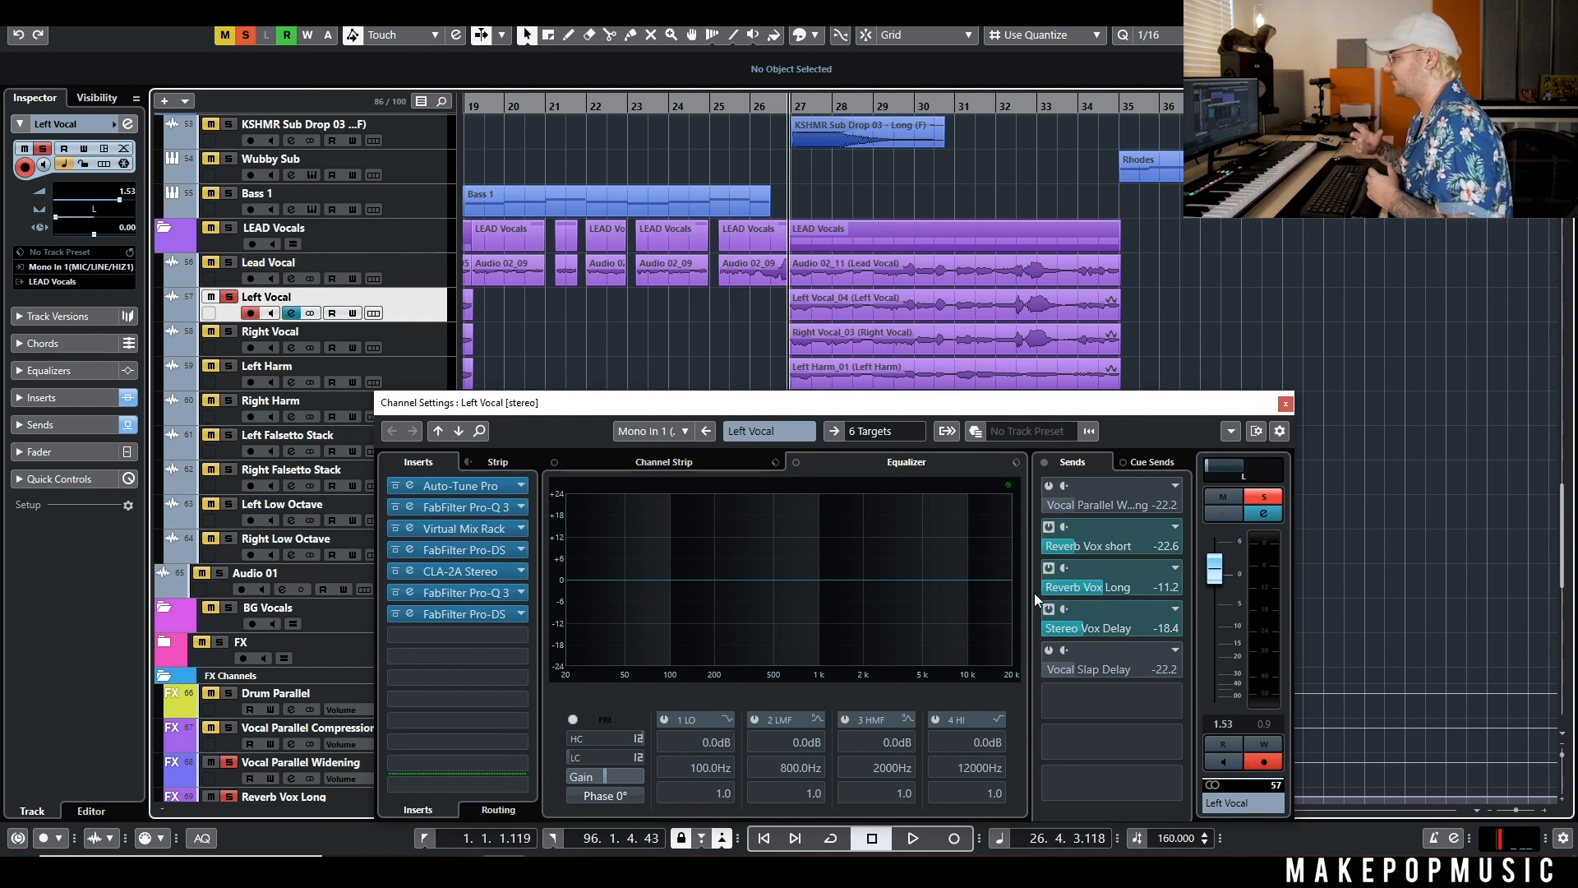
key("space")
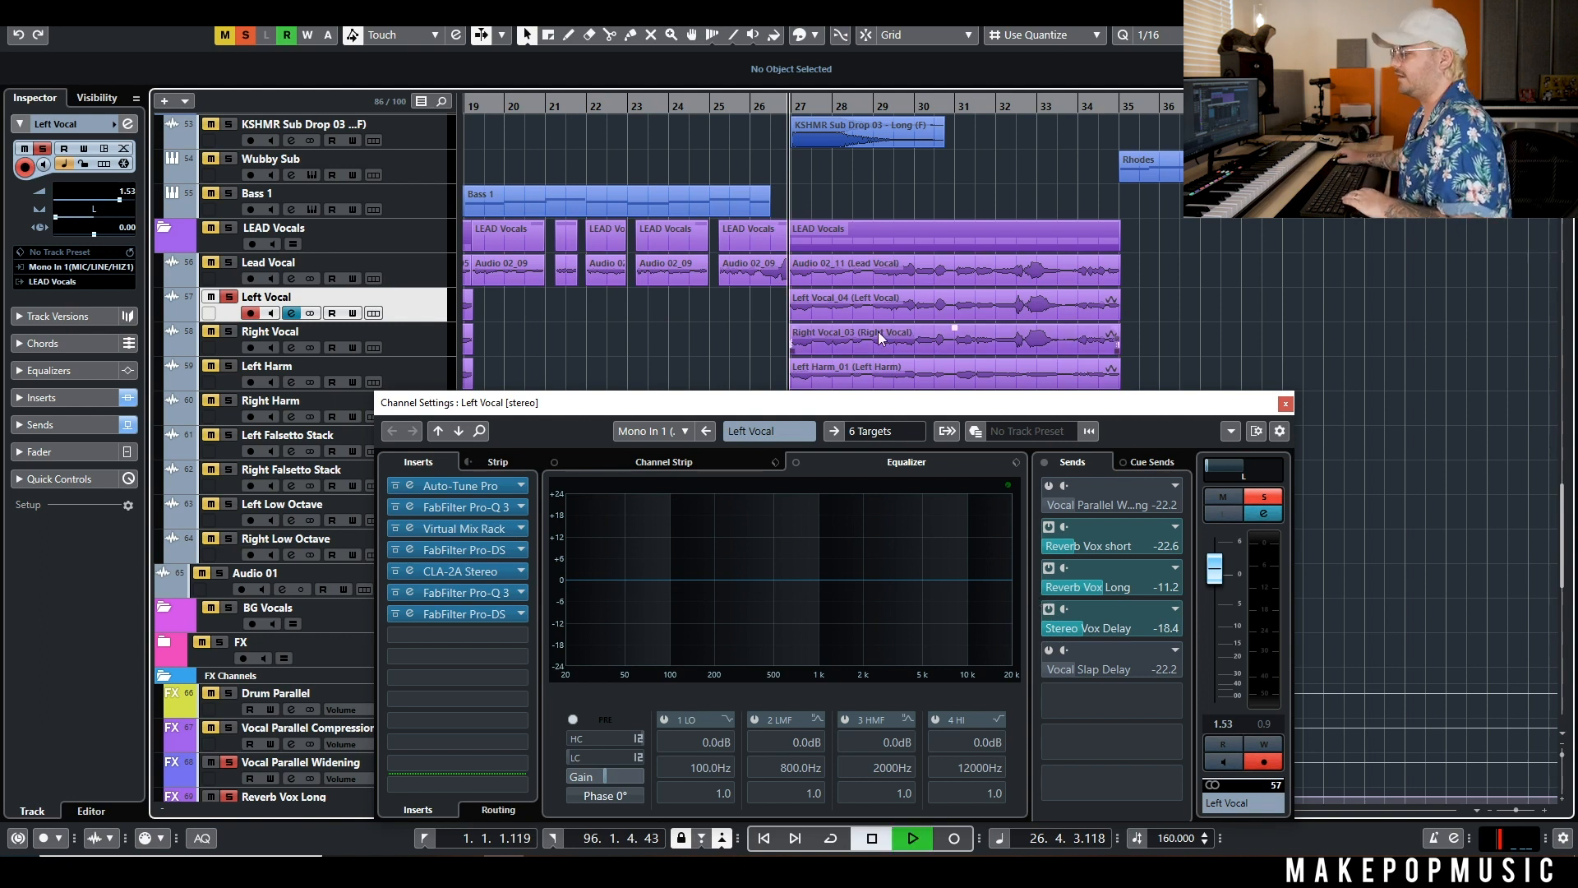
left_click(1044, 649)
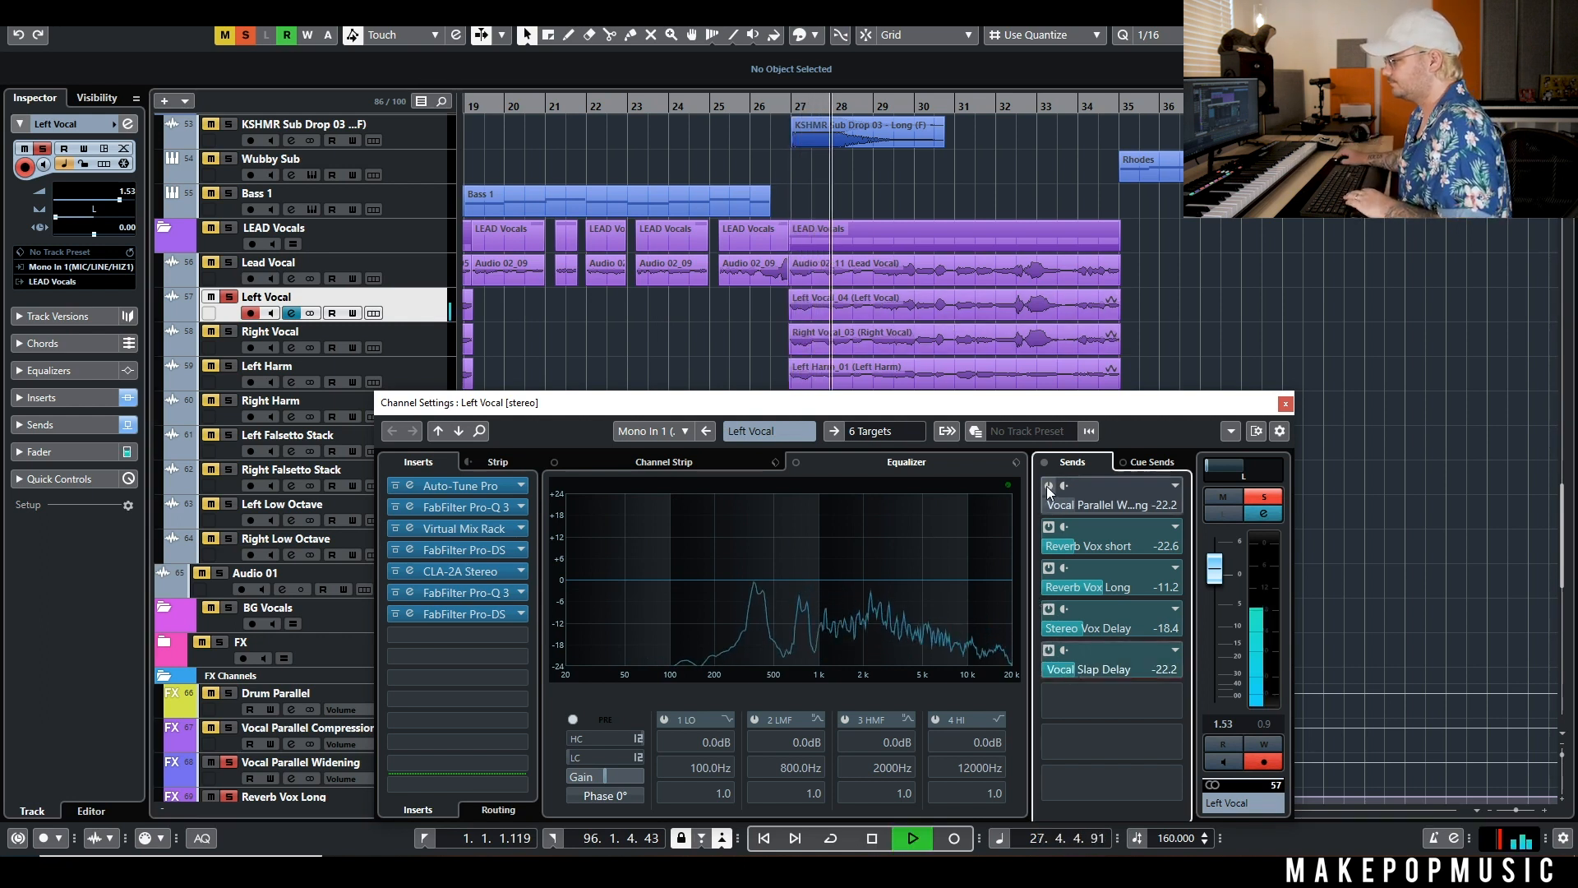
left_click(1046, 650)
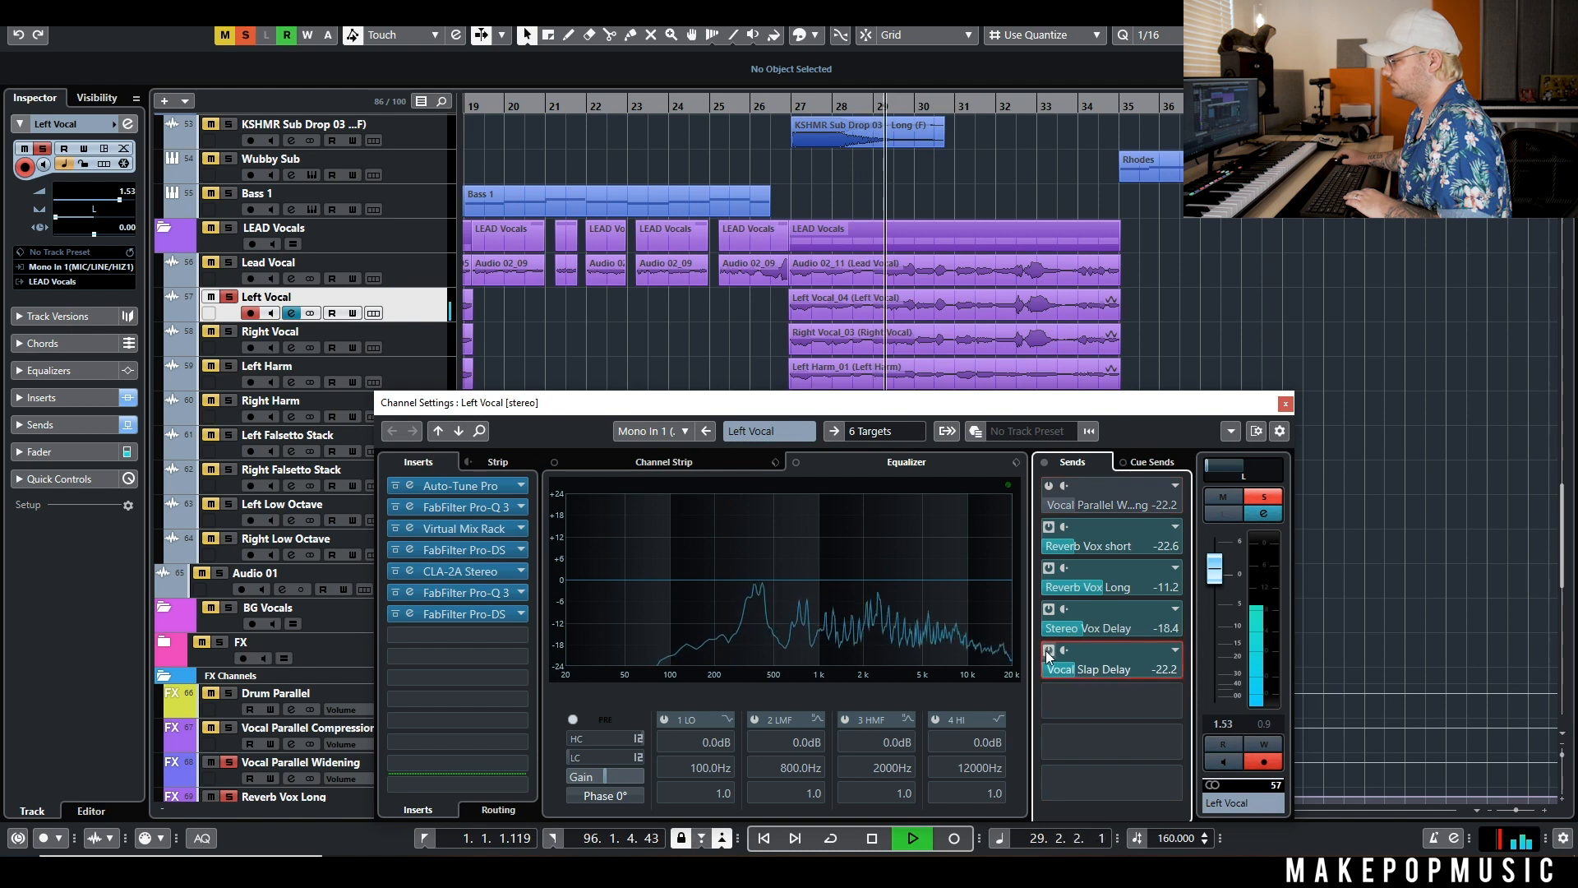
key("space")
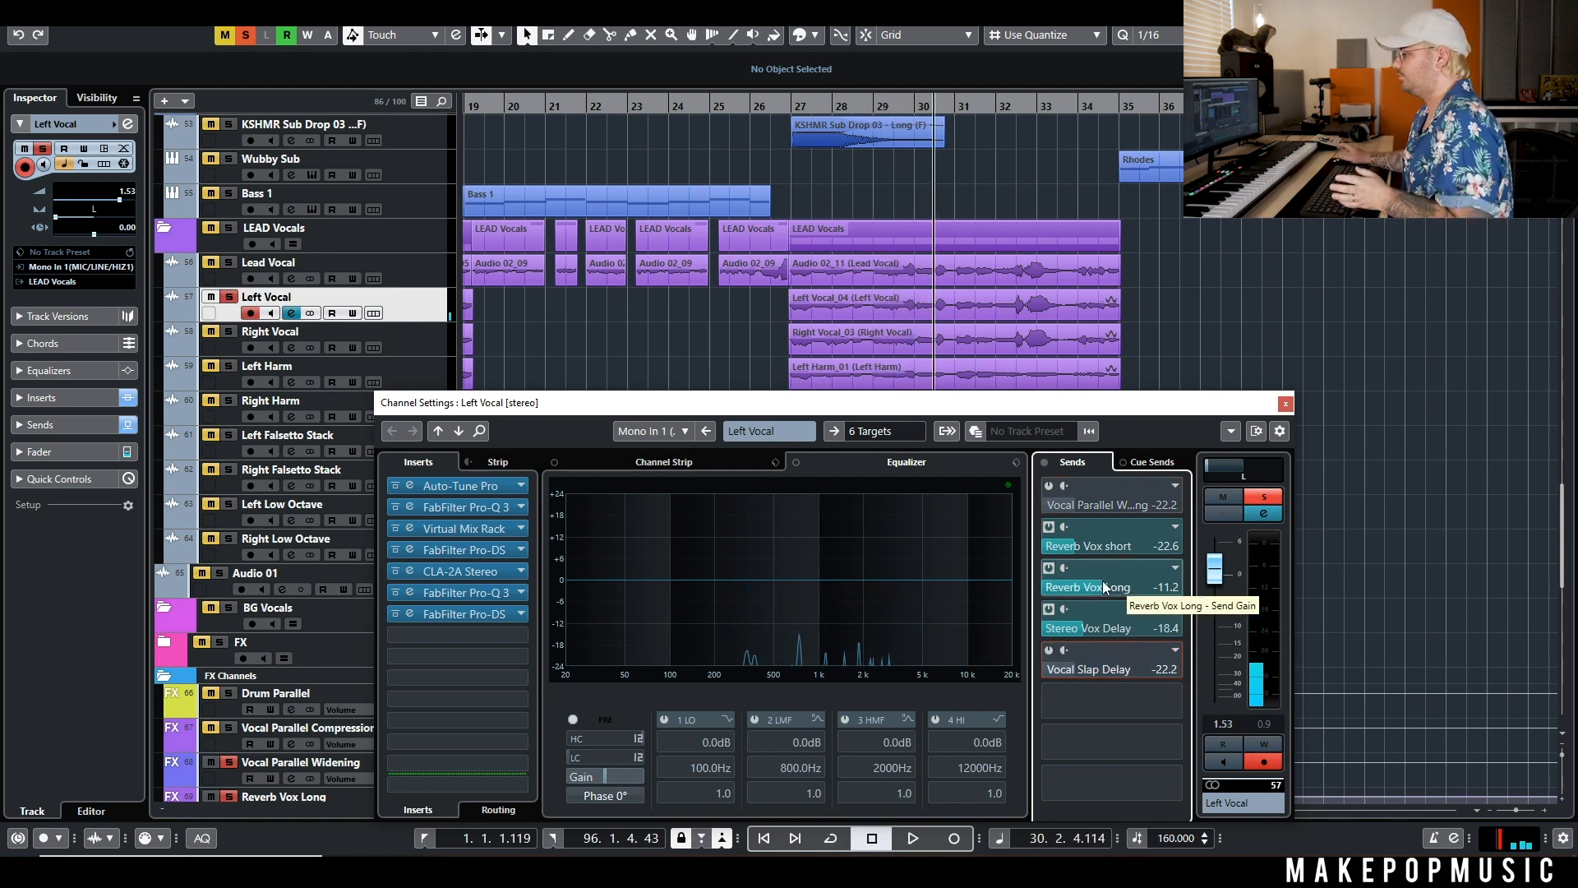
Raise the Left Vocal's Reverb Vox Long send to -8.36 and Stereo Vox Delay send to -13.4, and copy its channel settings
left_click_drag(1103, 586, 1126, 628)
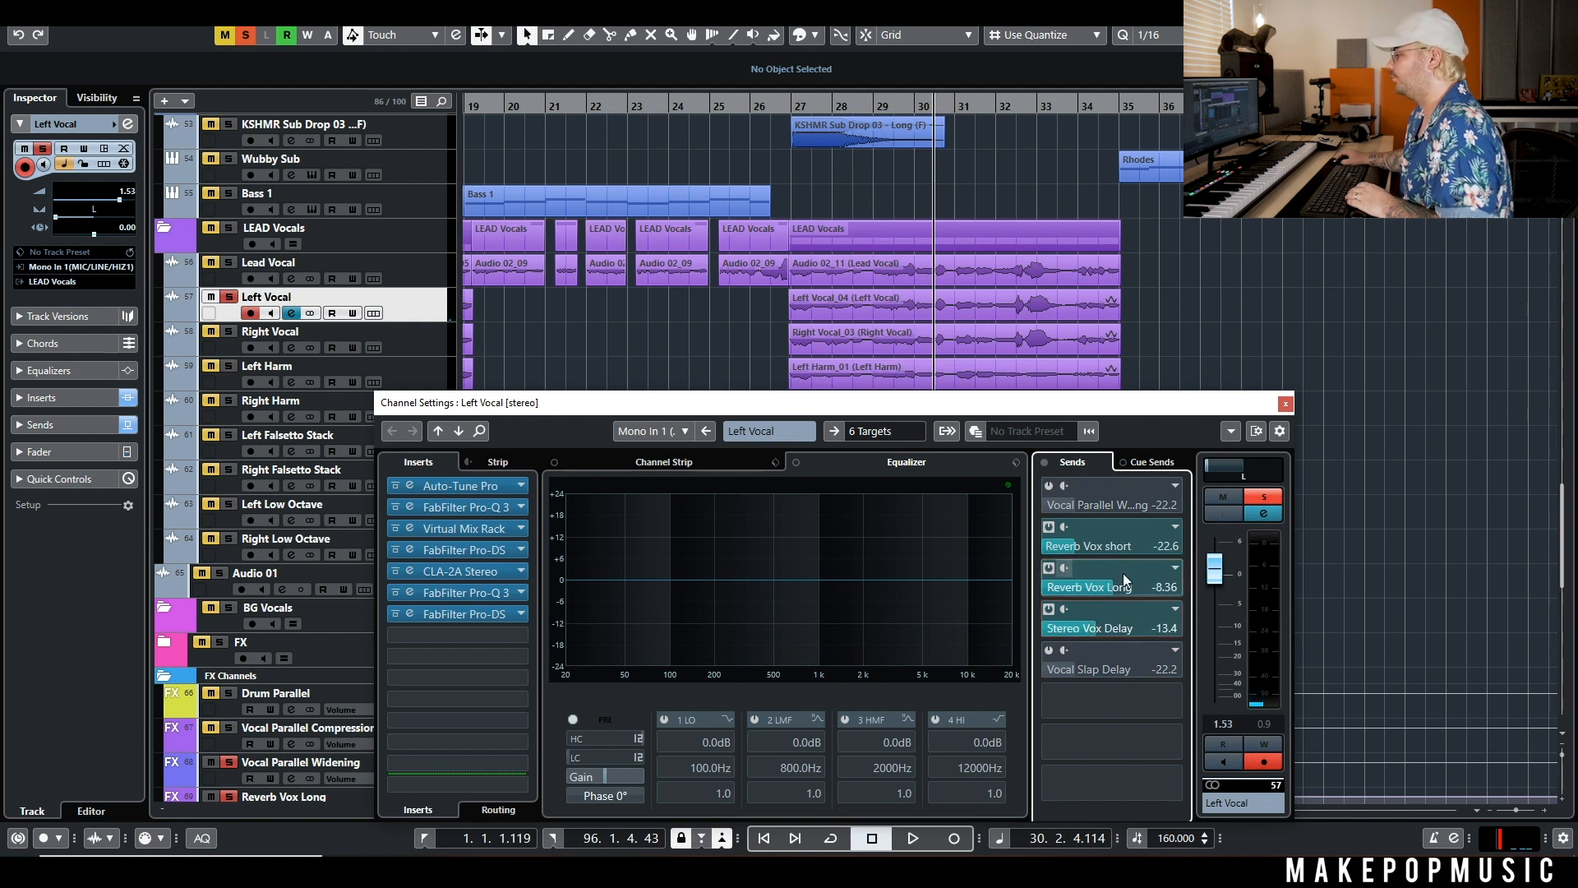
right_click(1222, 442)
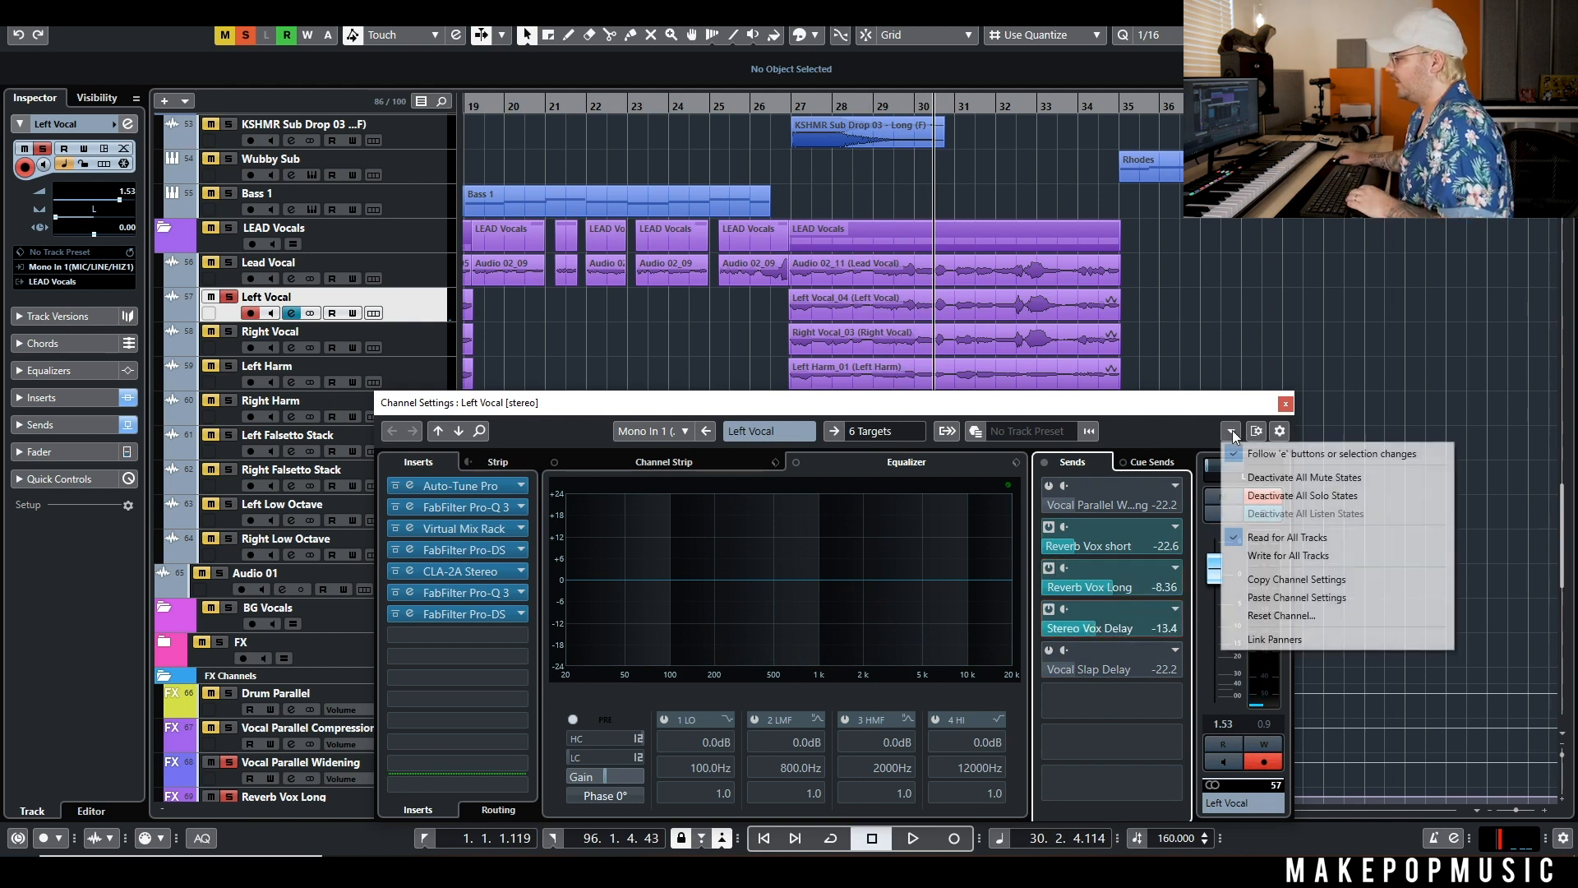
left_click(1279, 585)
left_click(1286, 404)
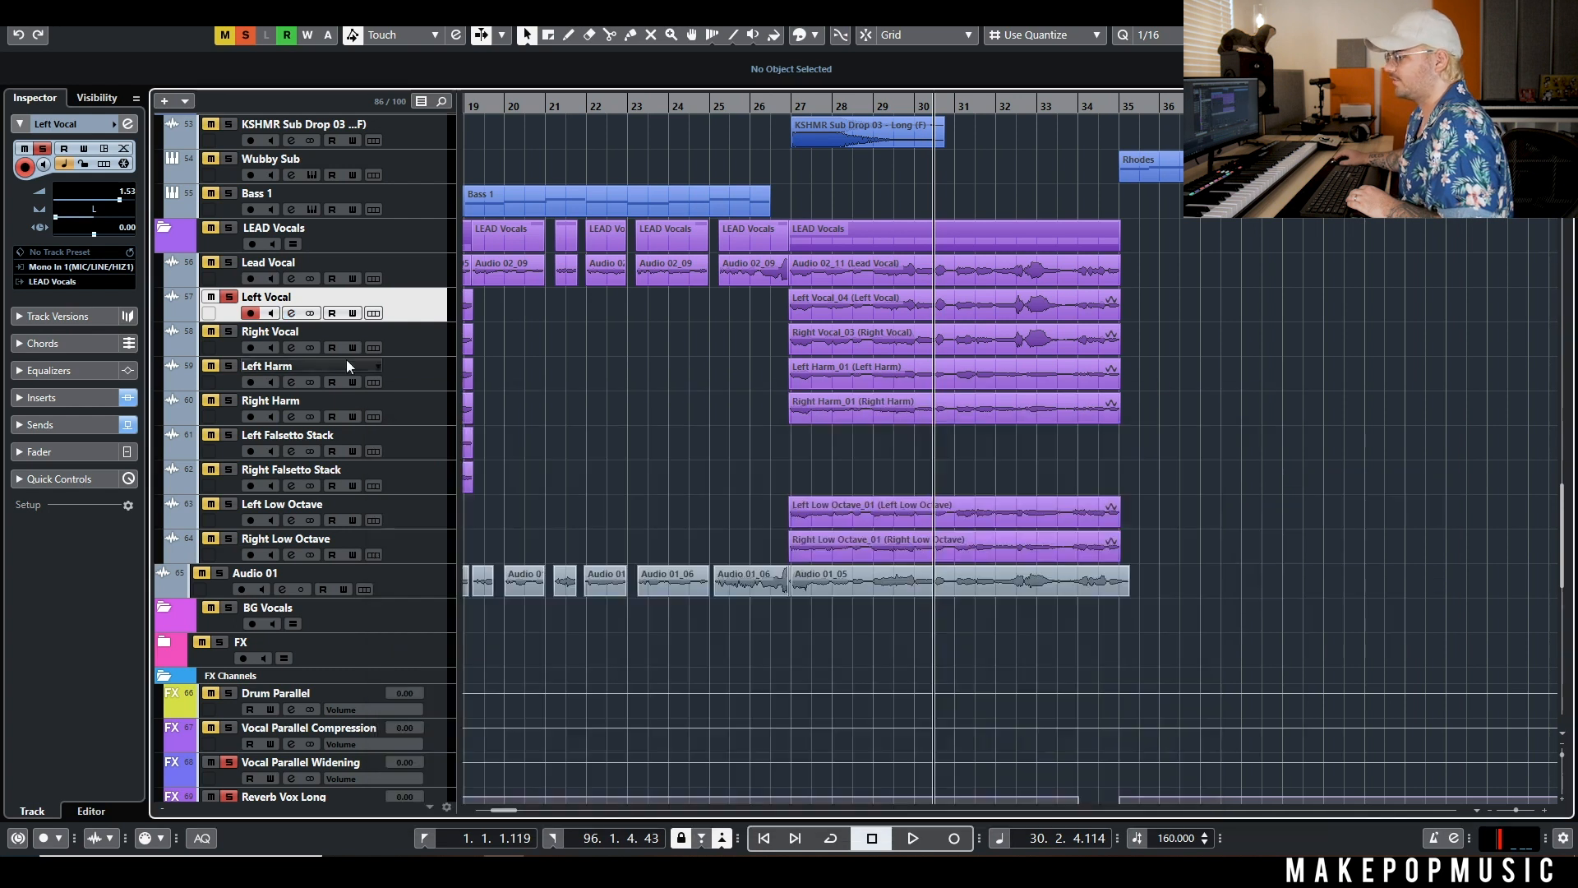
Paste the copied Left Vocal channel settings onto the Right Vocal channel
left_click(291, 347)
right_click(1220, 444)
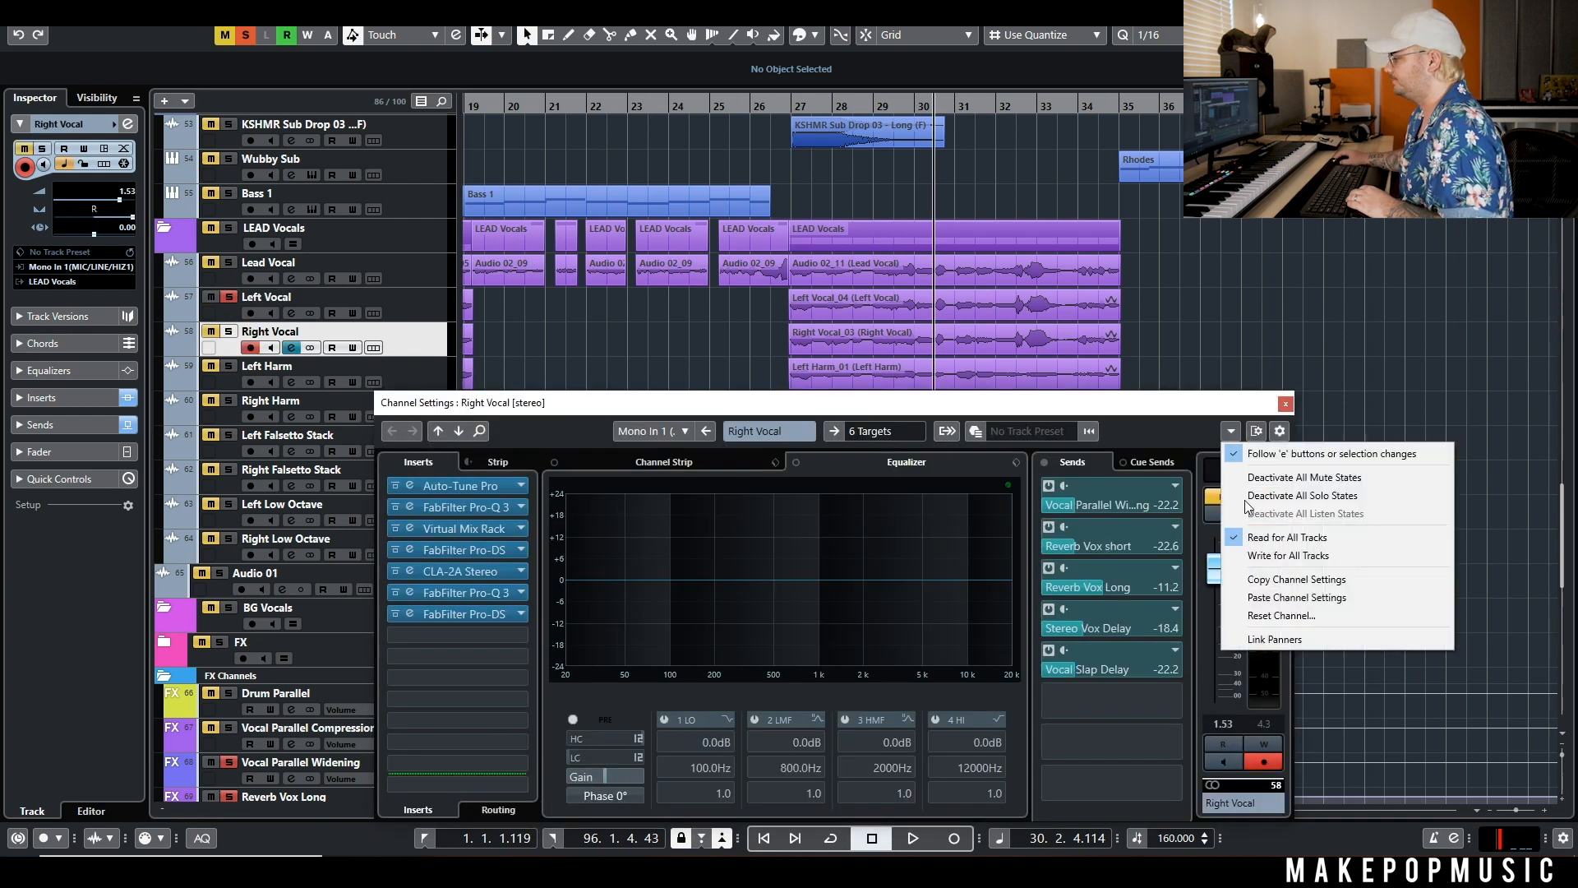
left_click(1276, 599)
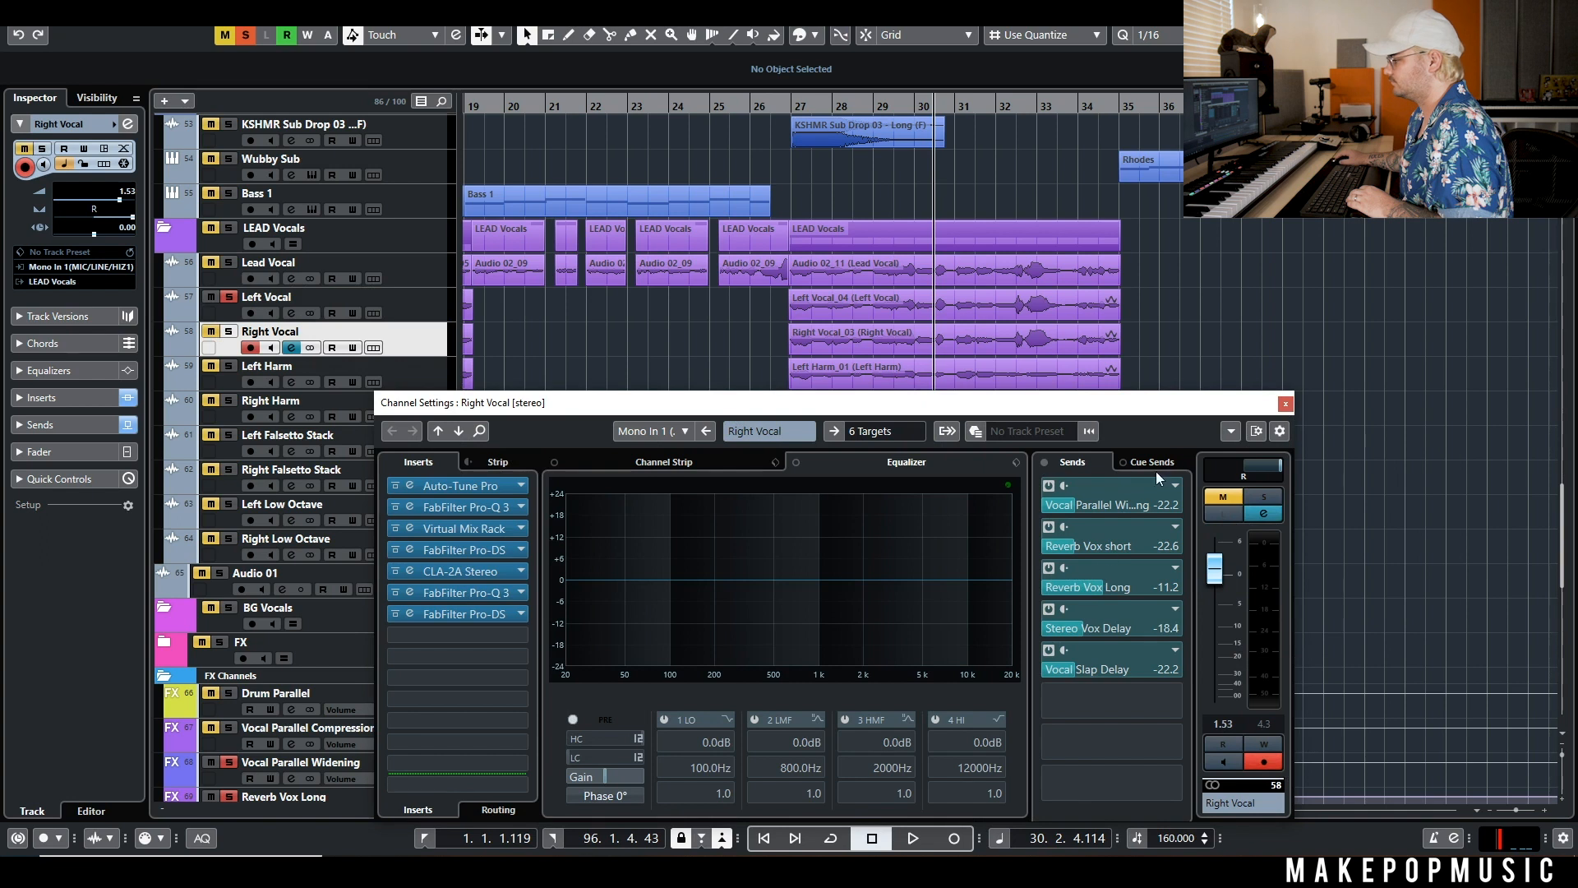
left_click(432, 314)
left_click(433, 353)
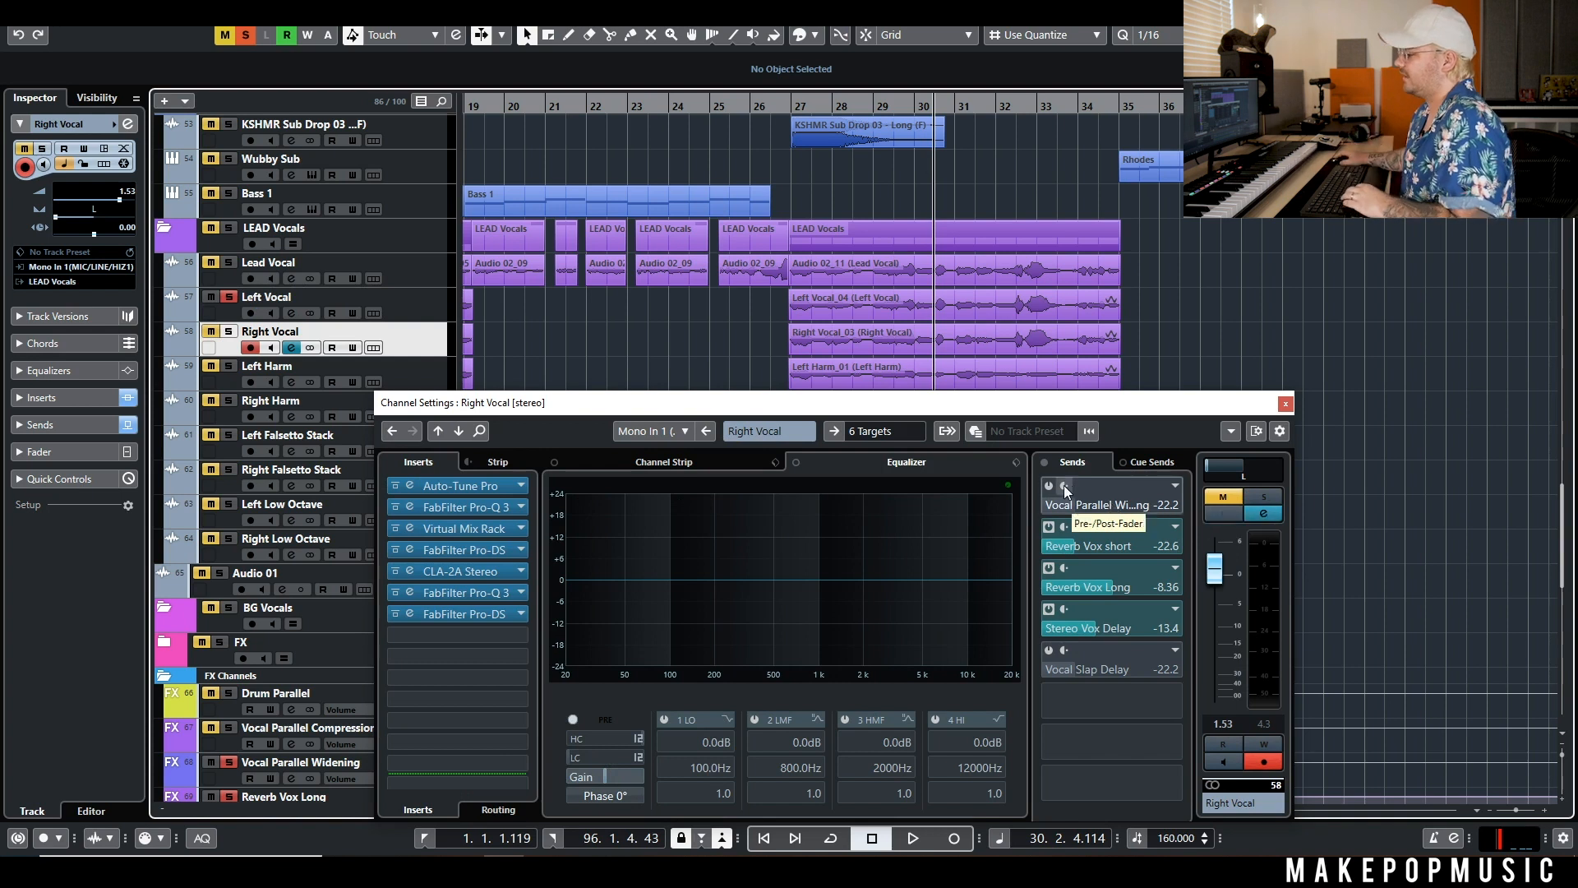
Solo only the Left Harm among the vocals and switch off its Vocal Parallel Widening and Vocal Slap Delay sends
left_click(1286, 405)
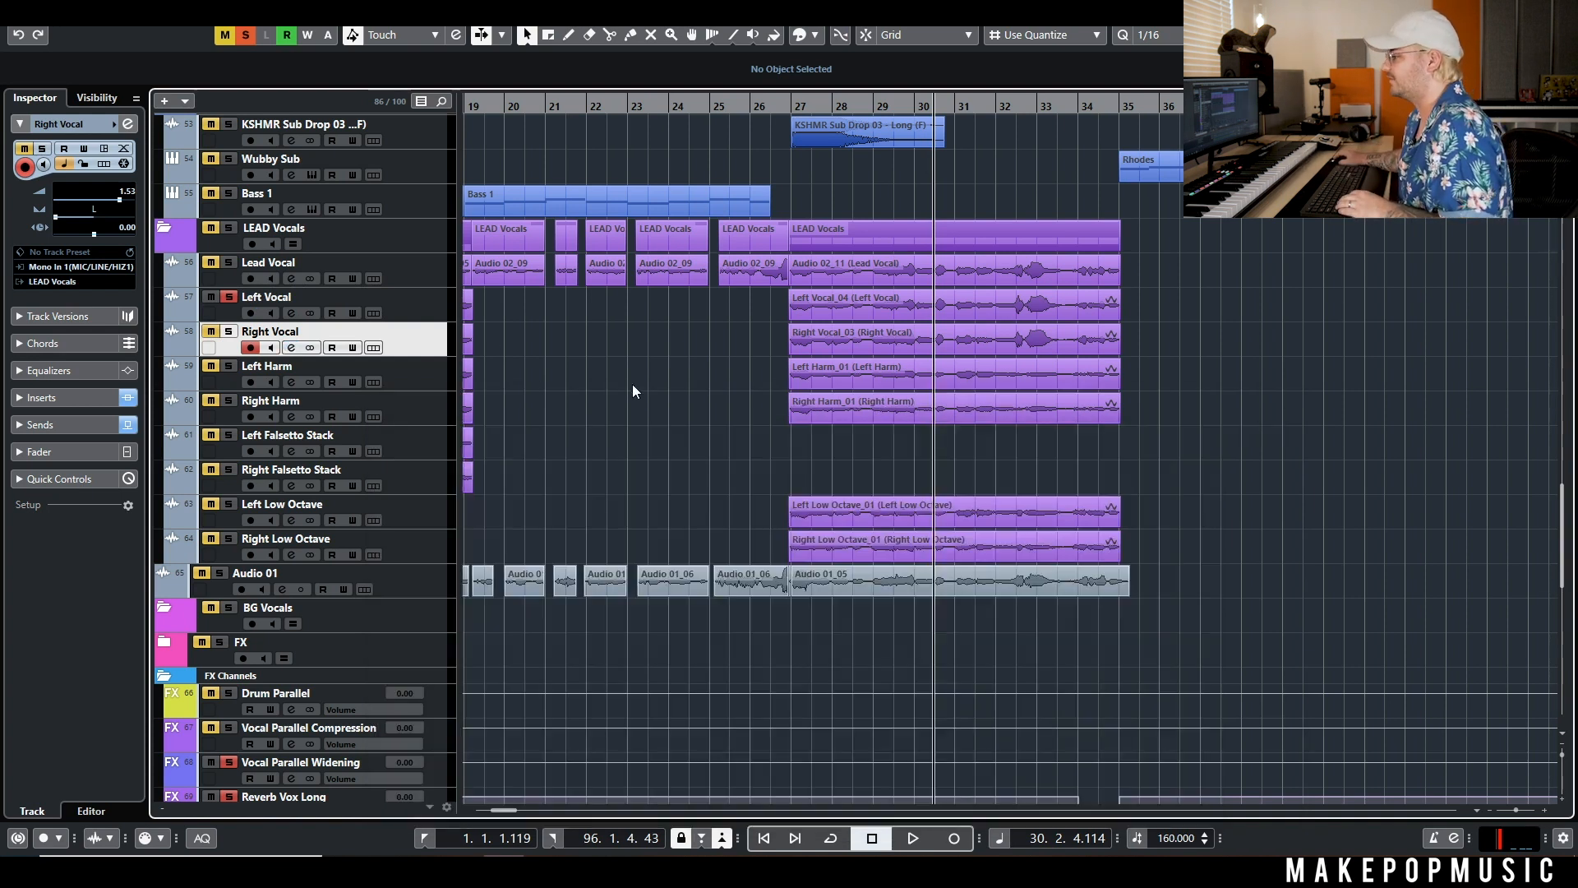
left_click(229, 331)
left_click(224, 310)
left_click(229, 301)
left_click(230, 367)
left_click(290, 382)
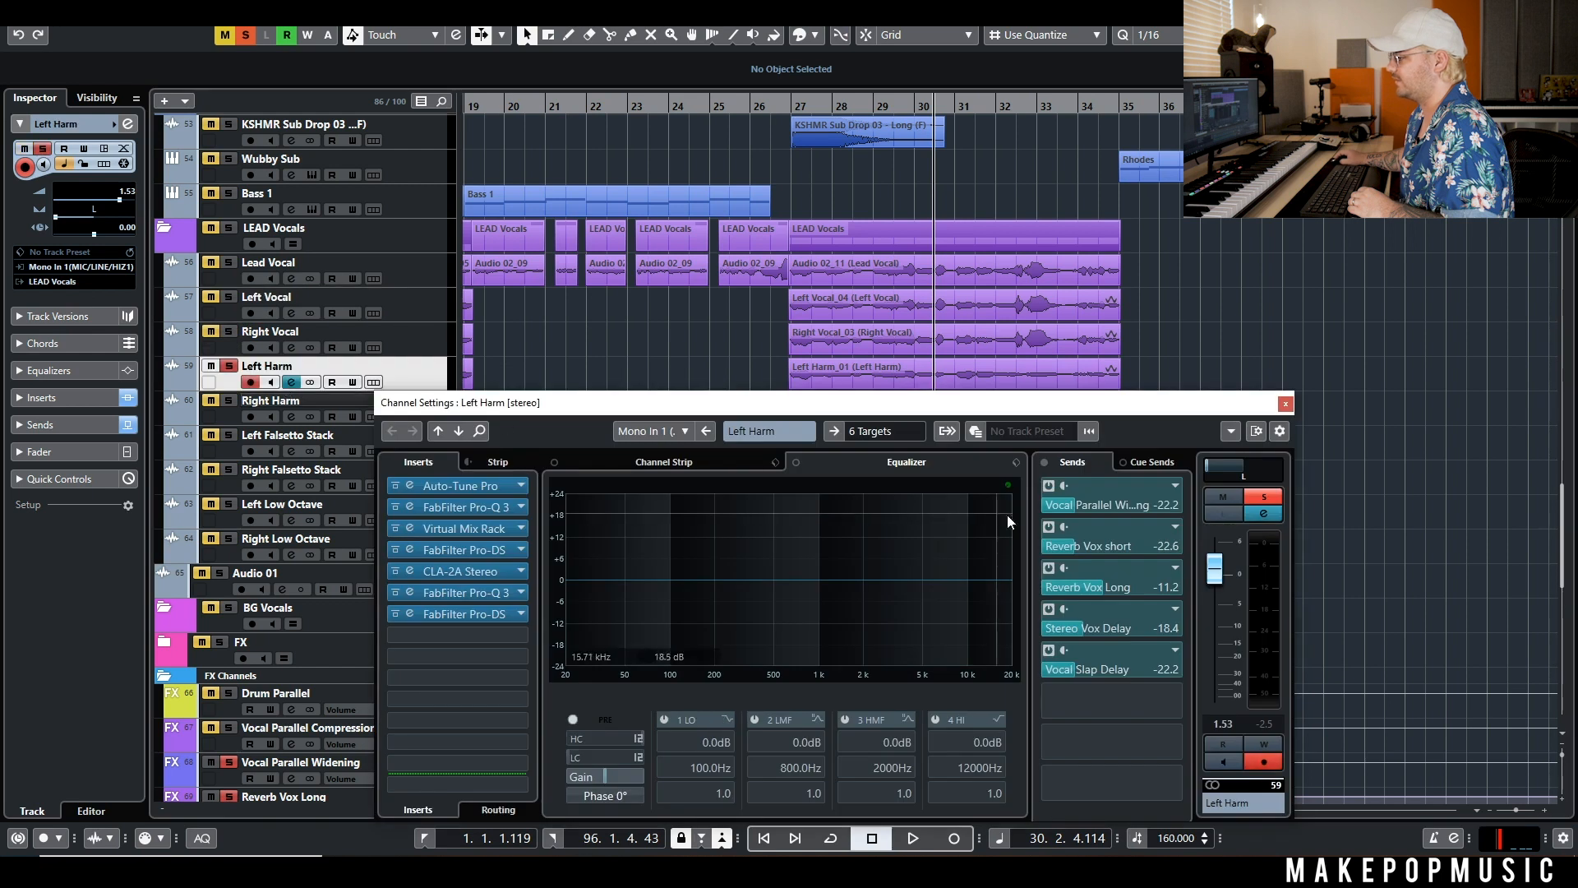
left_click(1048, 651)
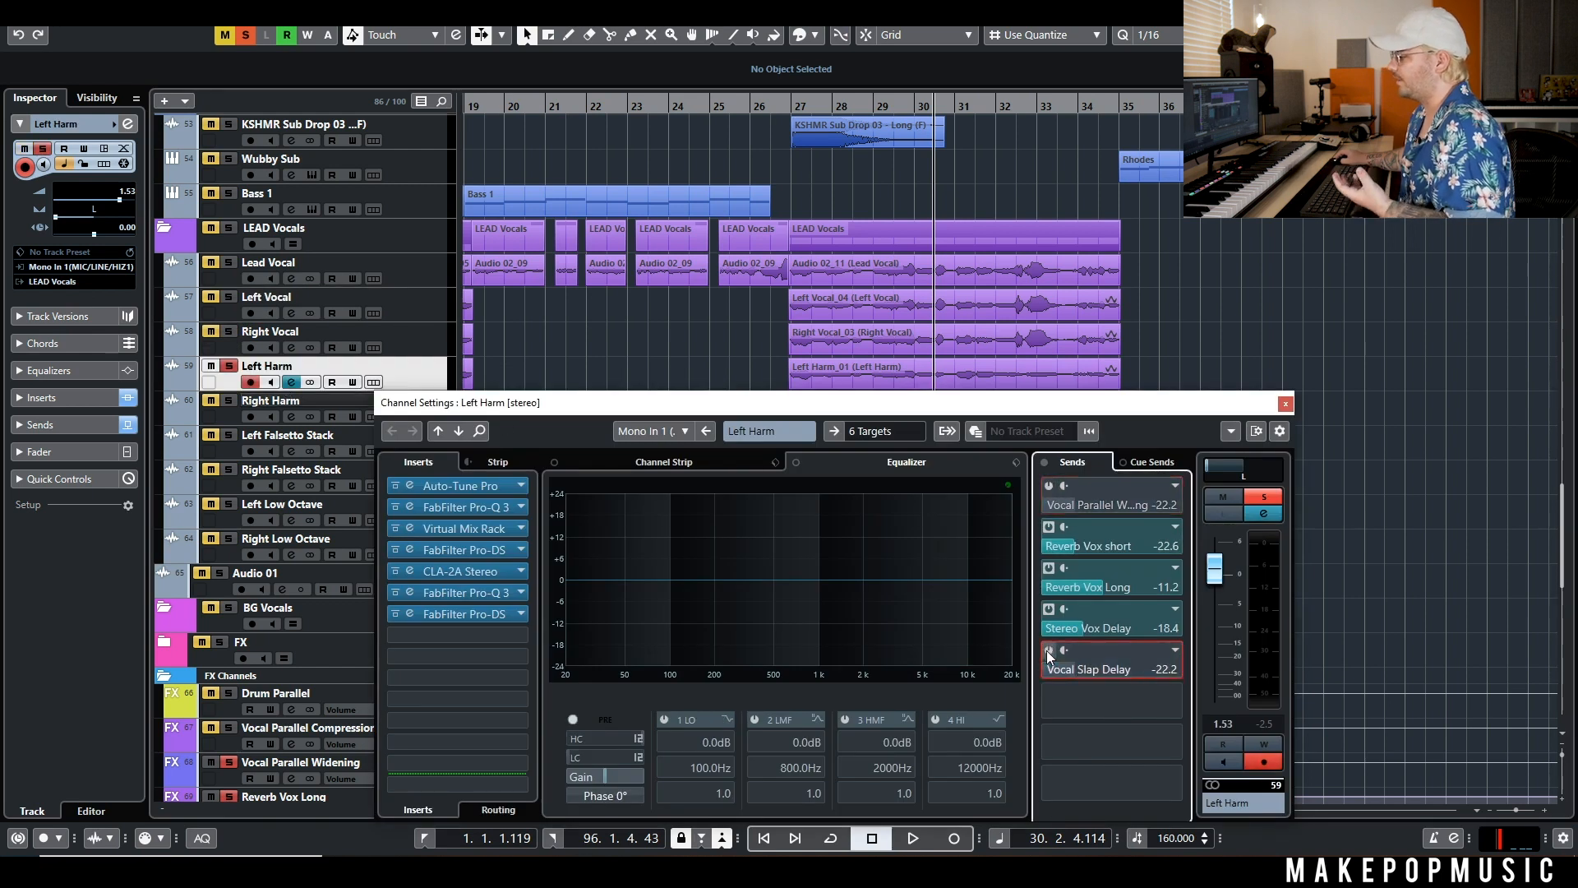
left_click(1284, 401)
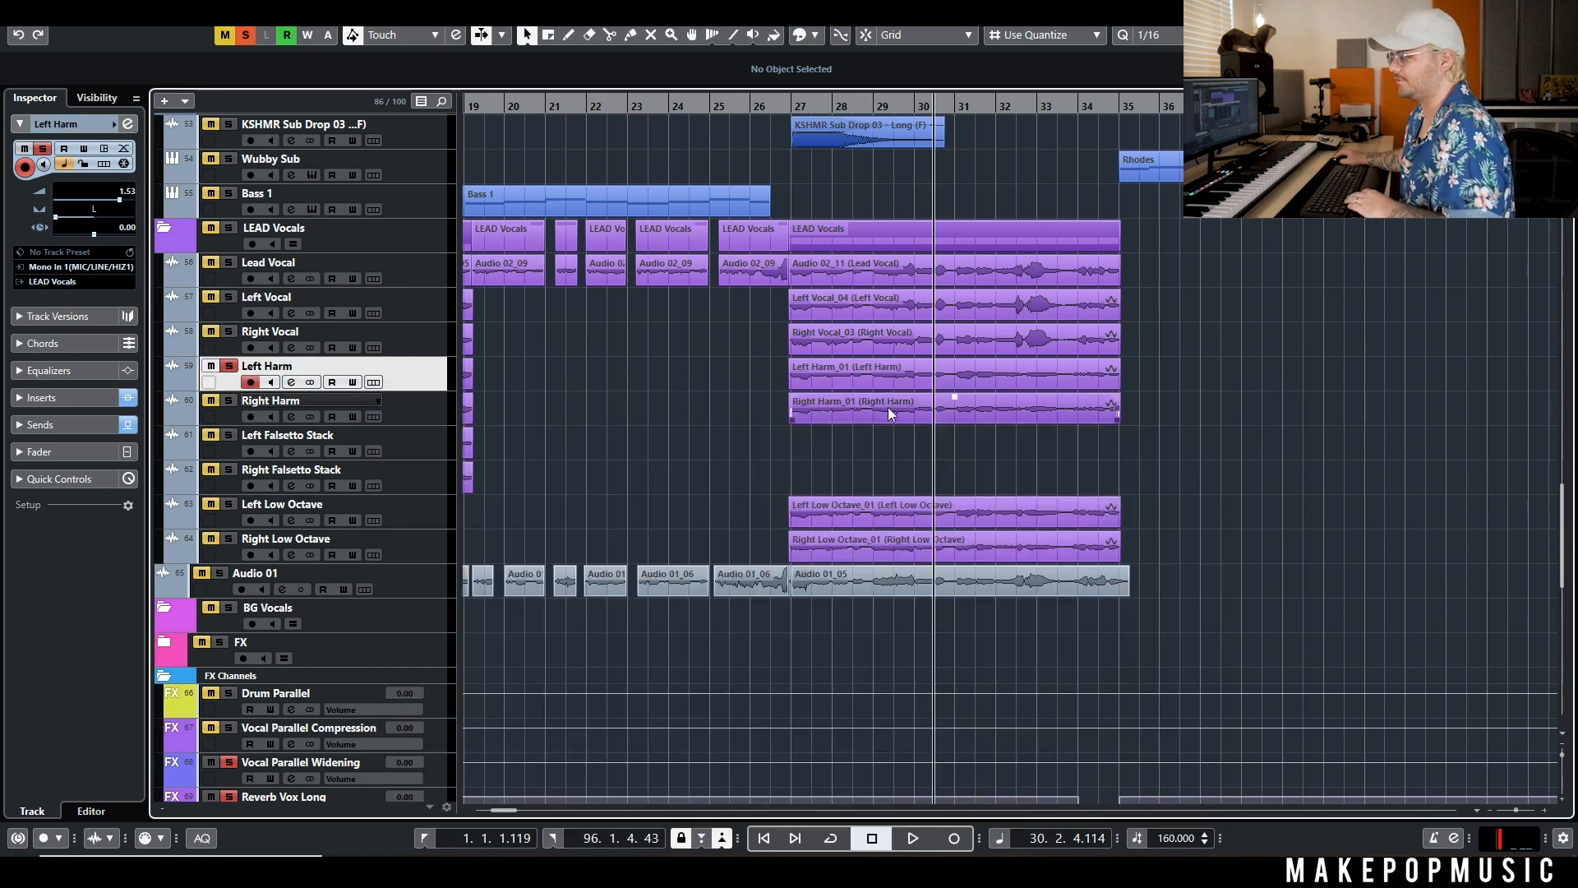
Switch off the Vocal Parallel Widening and Vocal Slap Delay sends on the Right Harm and Left Low Octave channels
left_click(290, 417)
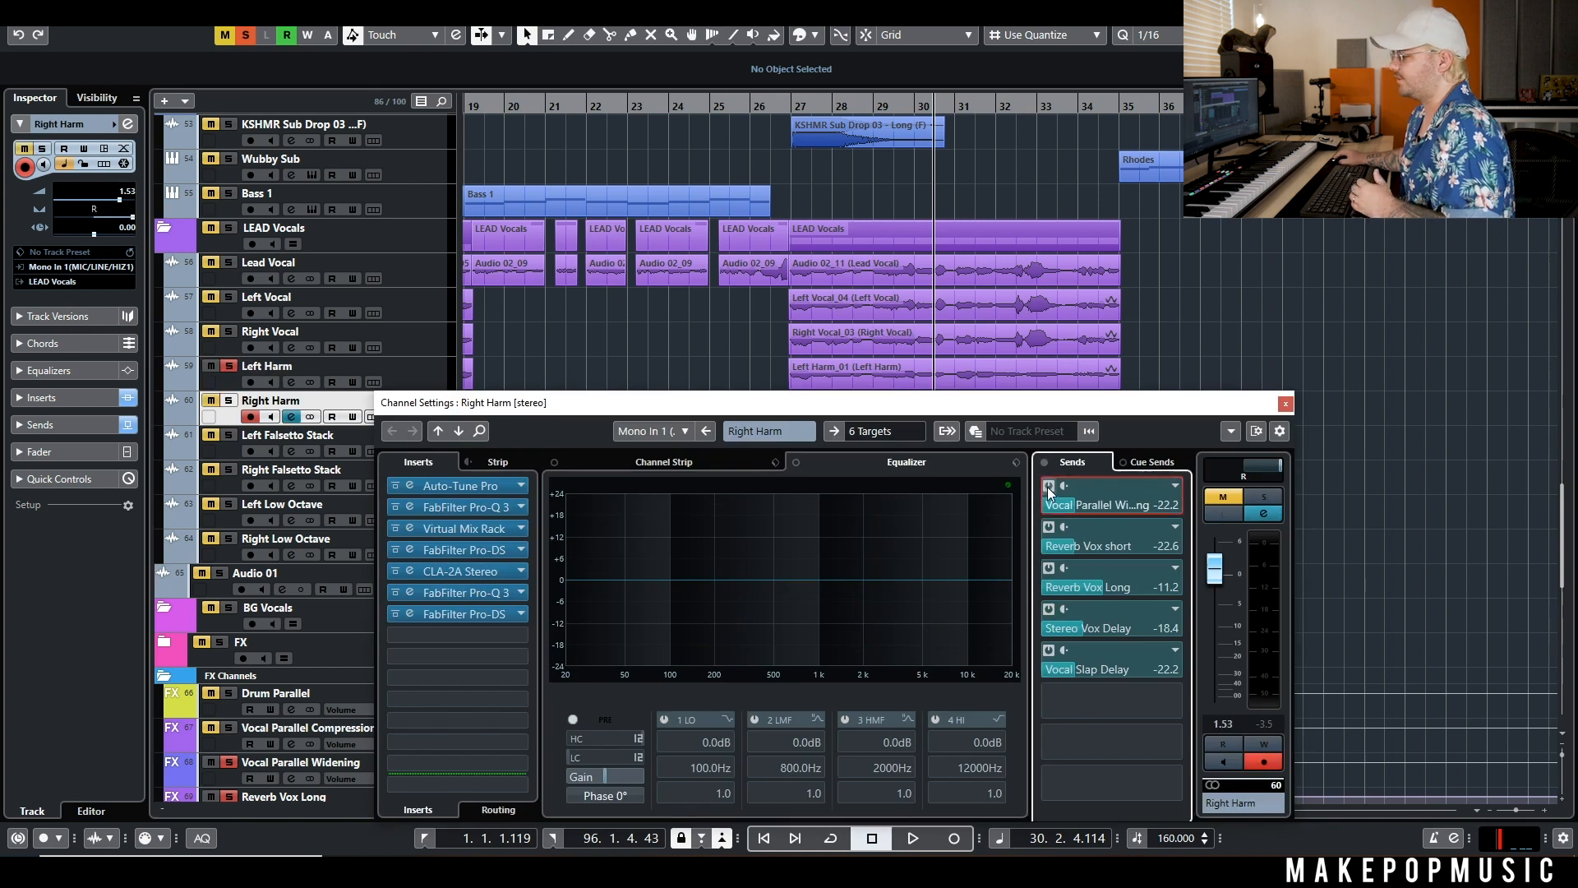
left_click(1049, 486)
left_click(1049, 650)
left_click(1285, 403)
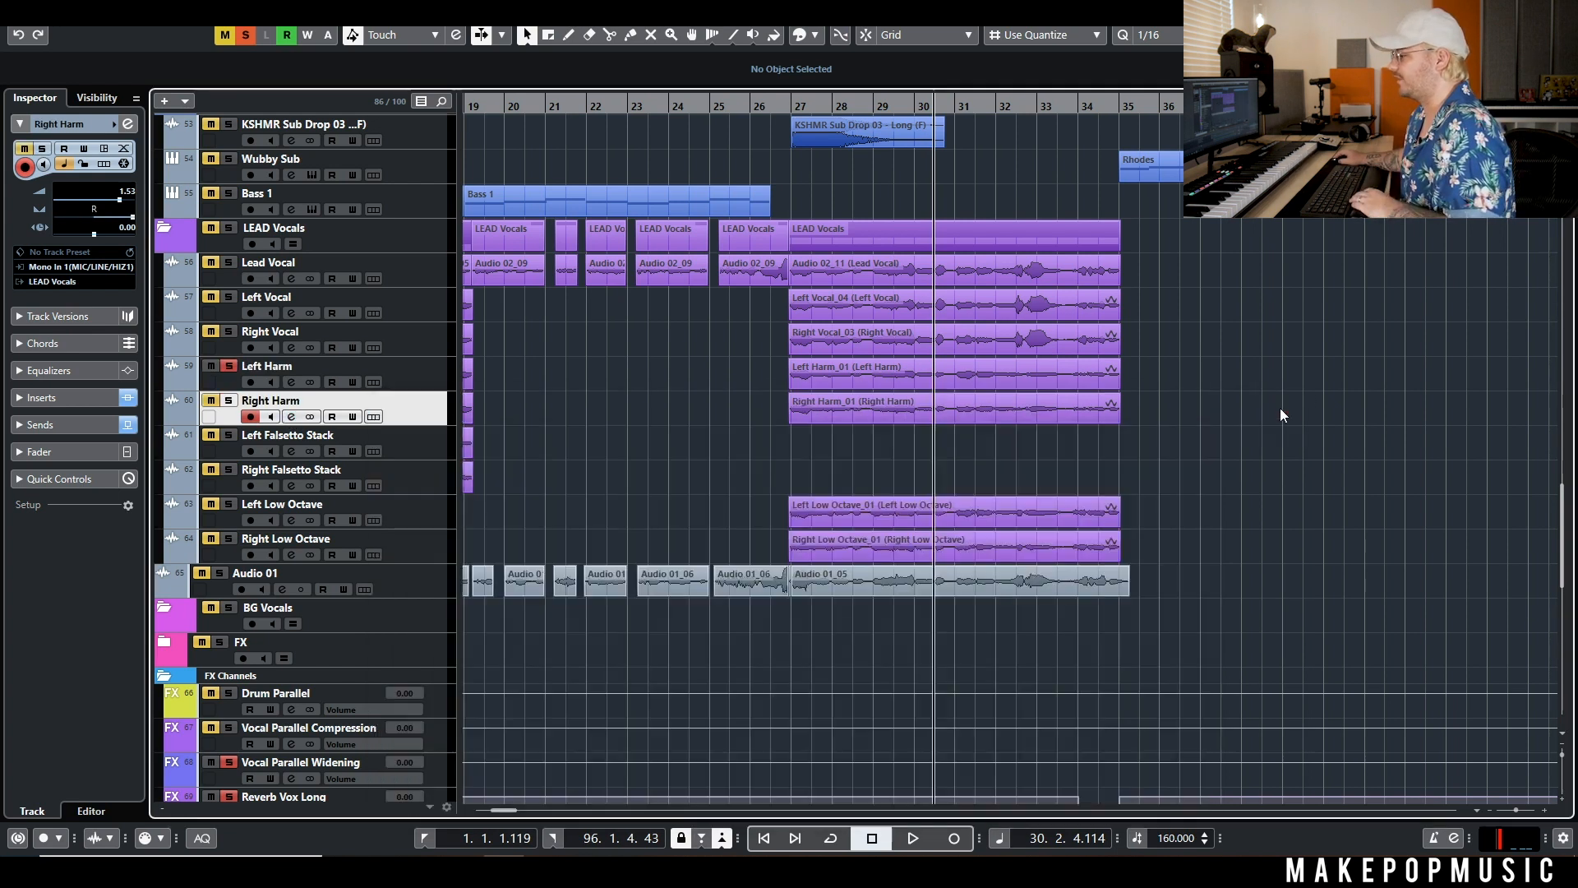
left_click(290, 520)
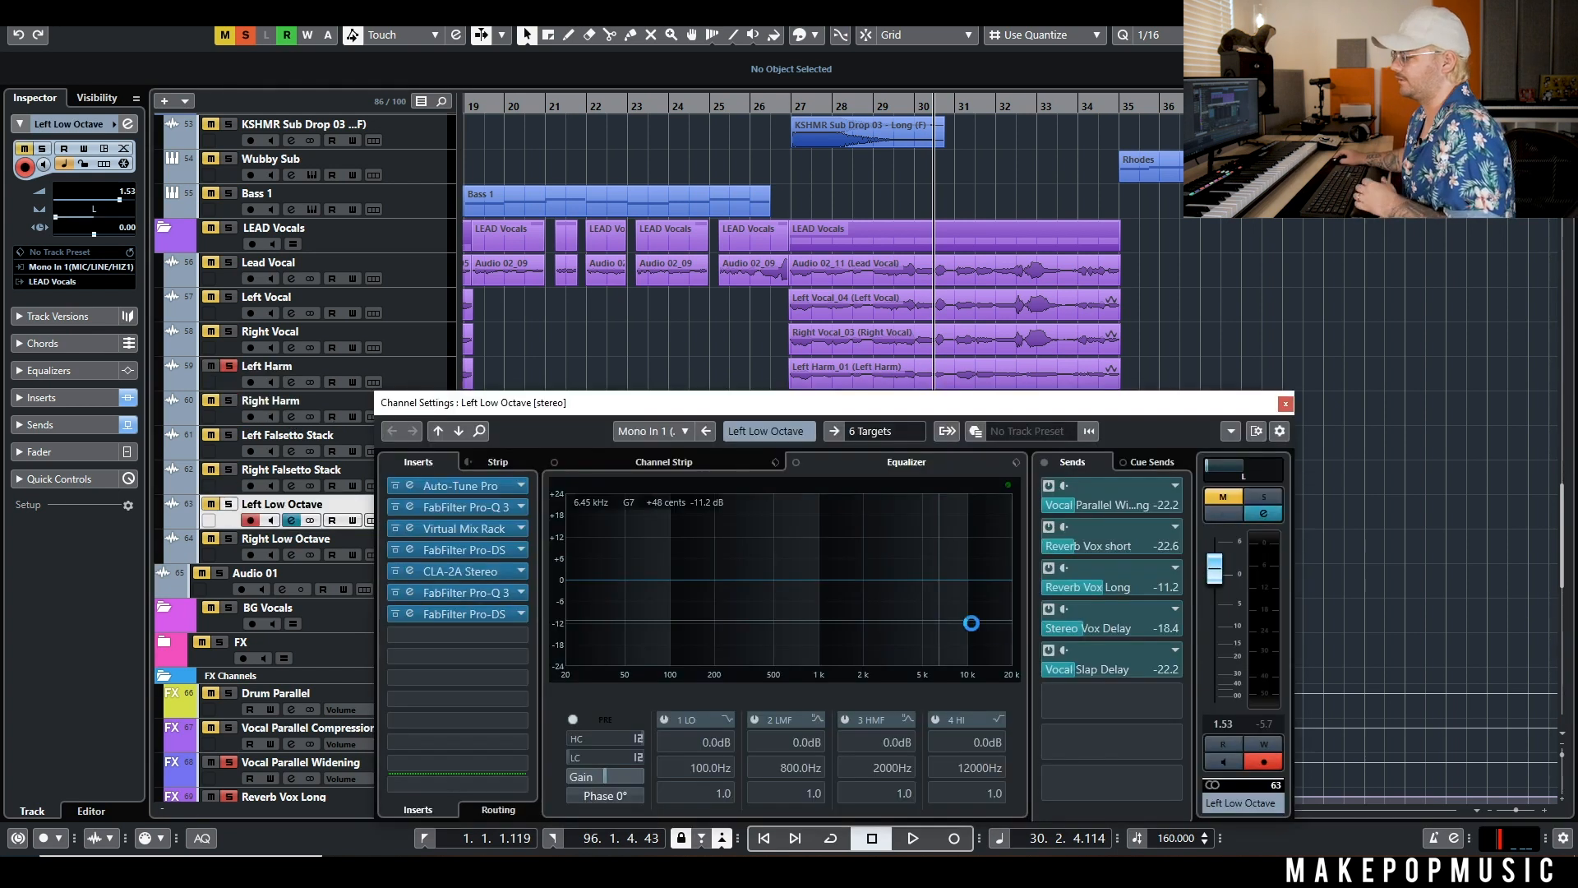
left_click(1049, 486)
left_click(1285, 402)
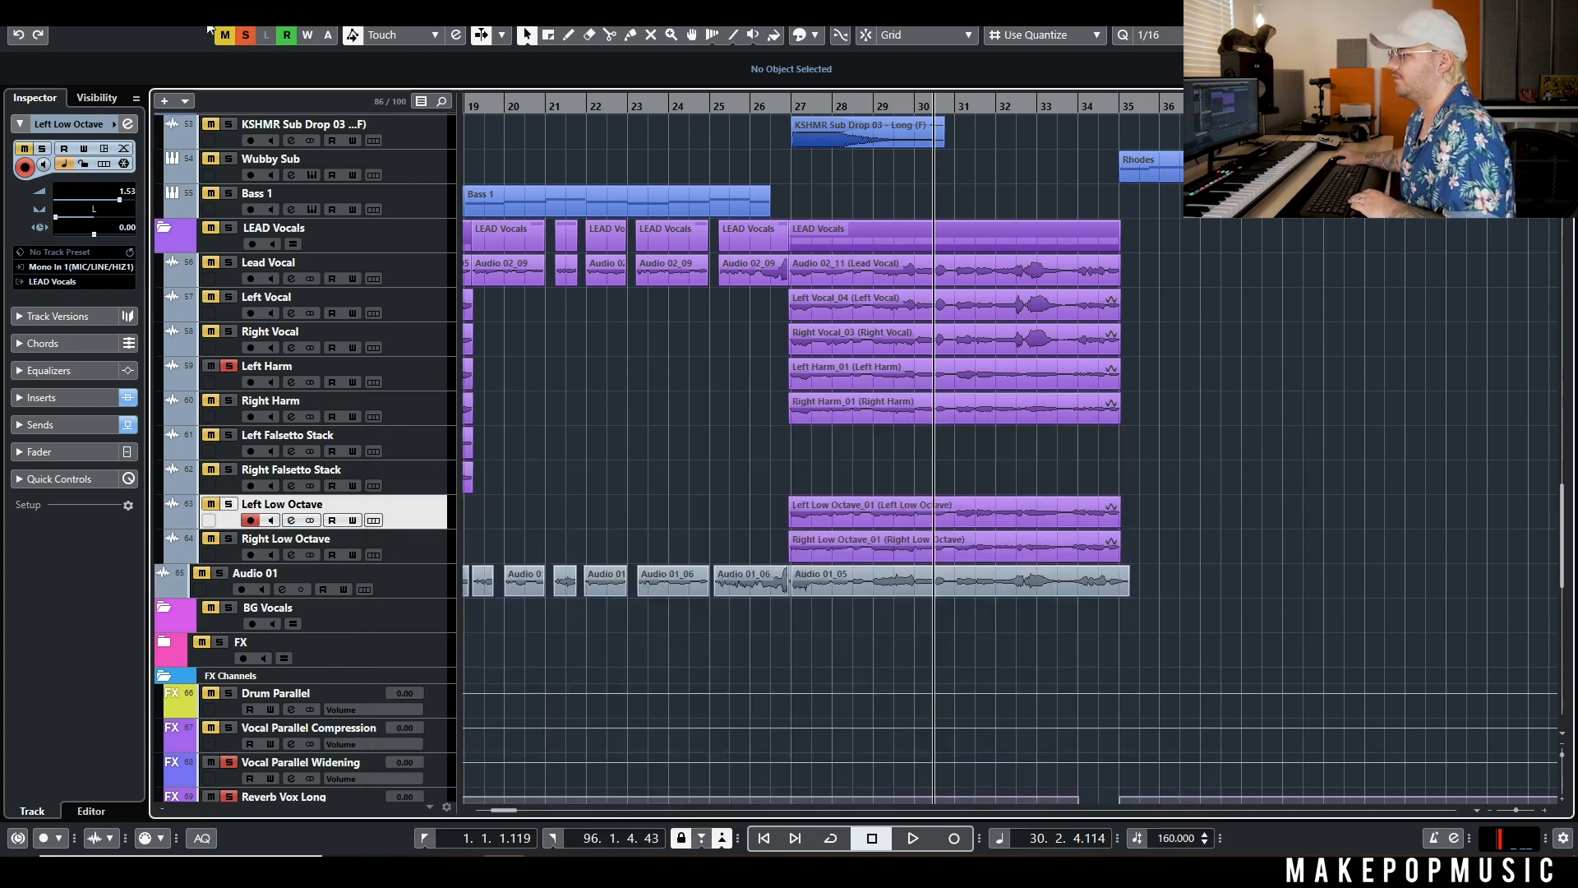
Solo and play the Left Low Octave, set its Reverb Vox Long send to -16.2 and Stereo Vox Delay to -19.1, and lower both on Right Low Octave
left_click(229, 503, "ctrl")
left_click(290, 520)
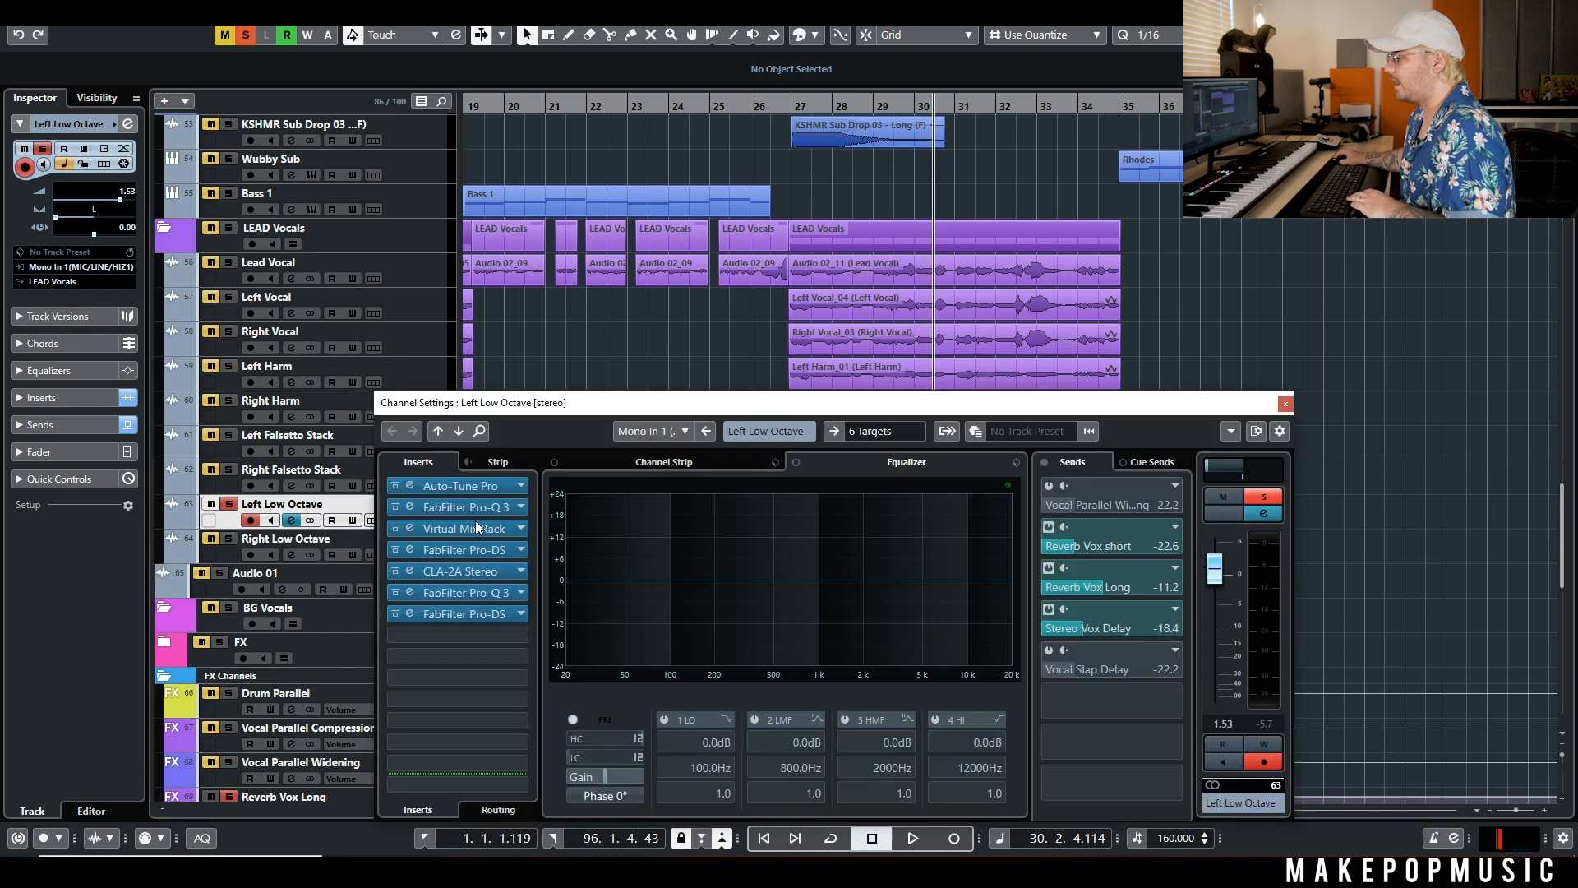
key("space")
left_click(1069, 586)
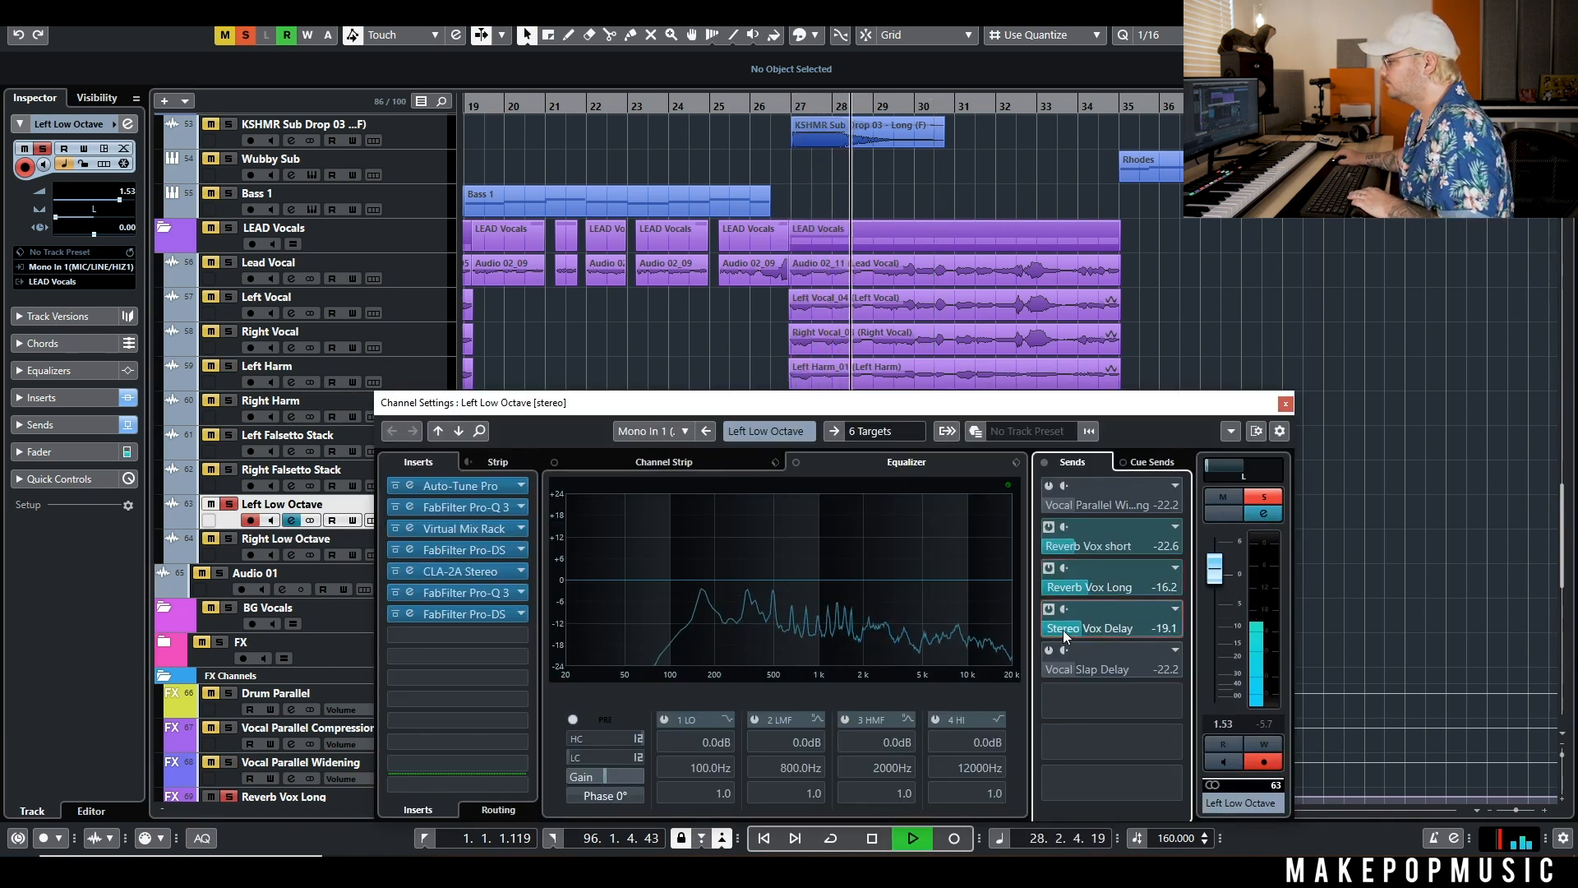
left_click(296, 547)
left_click_drag(1098, 594, 1058, 628)
Solo the Lead Vocal together with all doubles, harmonies, falsetto stacks and low octaves, and listen to the full vocal stack
left_click(229, 538)
left_click(232, 433)
left_click(231, 366)
left_click(231, 331)
left_click(233, 301)
left_click(230, 263)
left_click(211, 297)
left_click(229, 297)
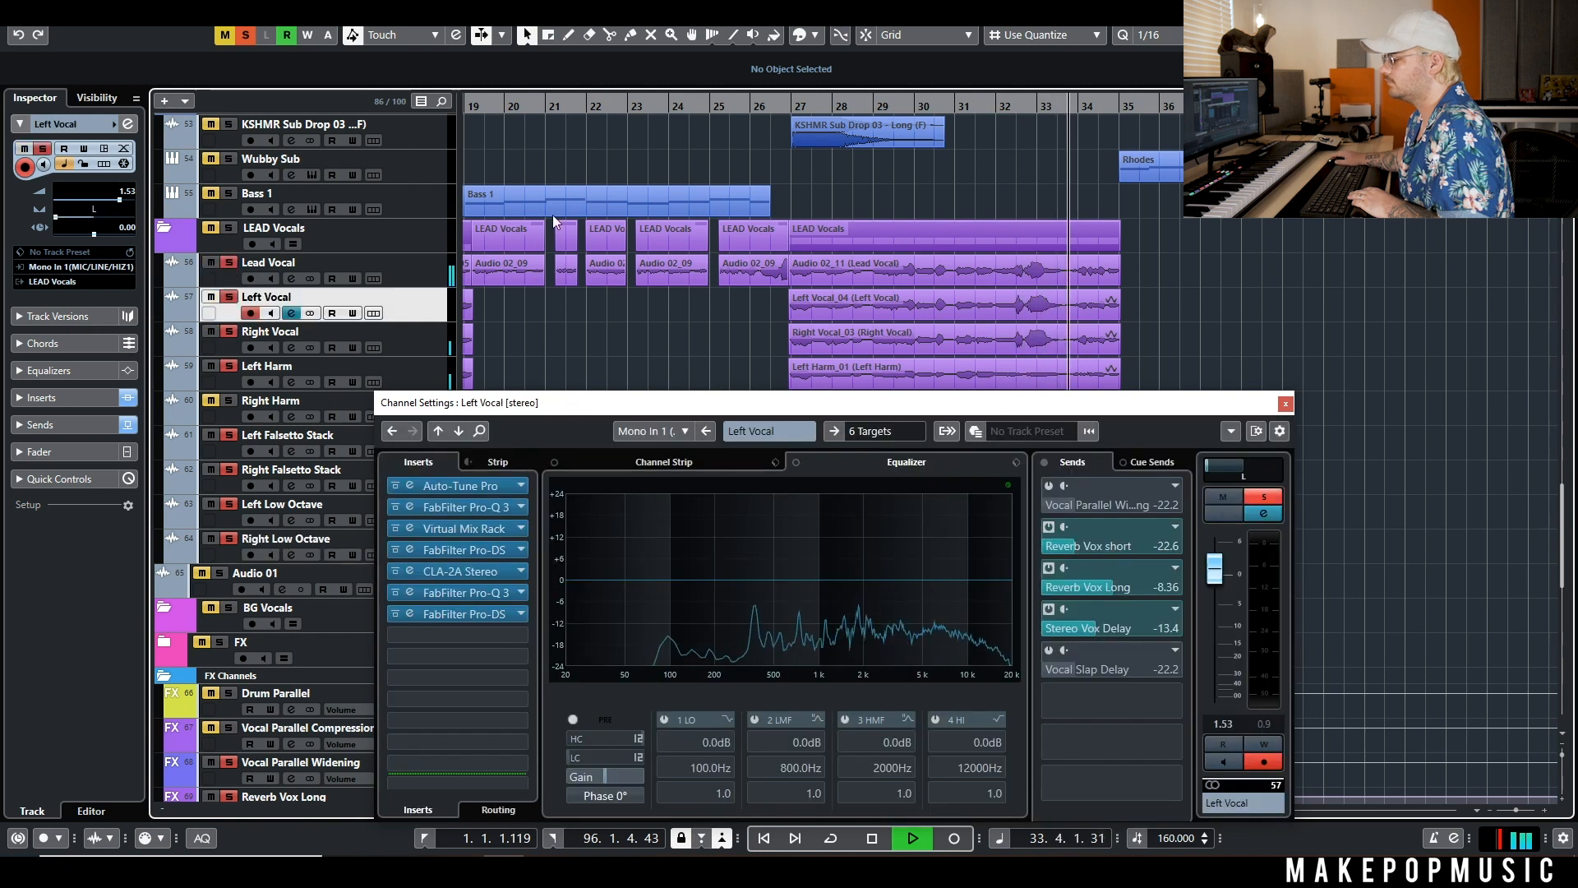
left_click(1284, 403)
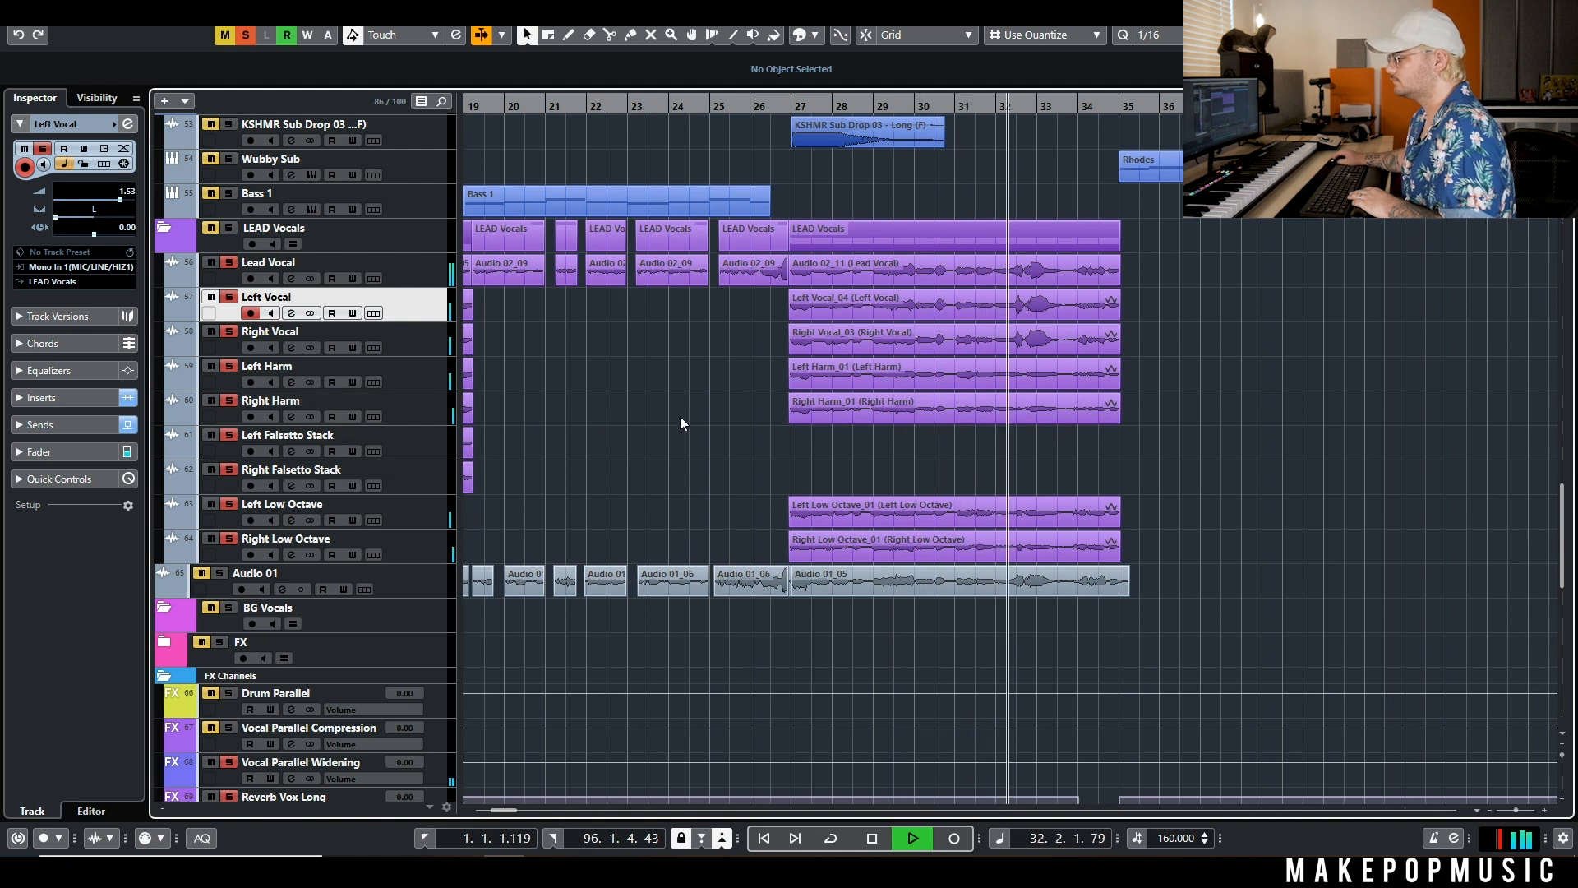
key("space")
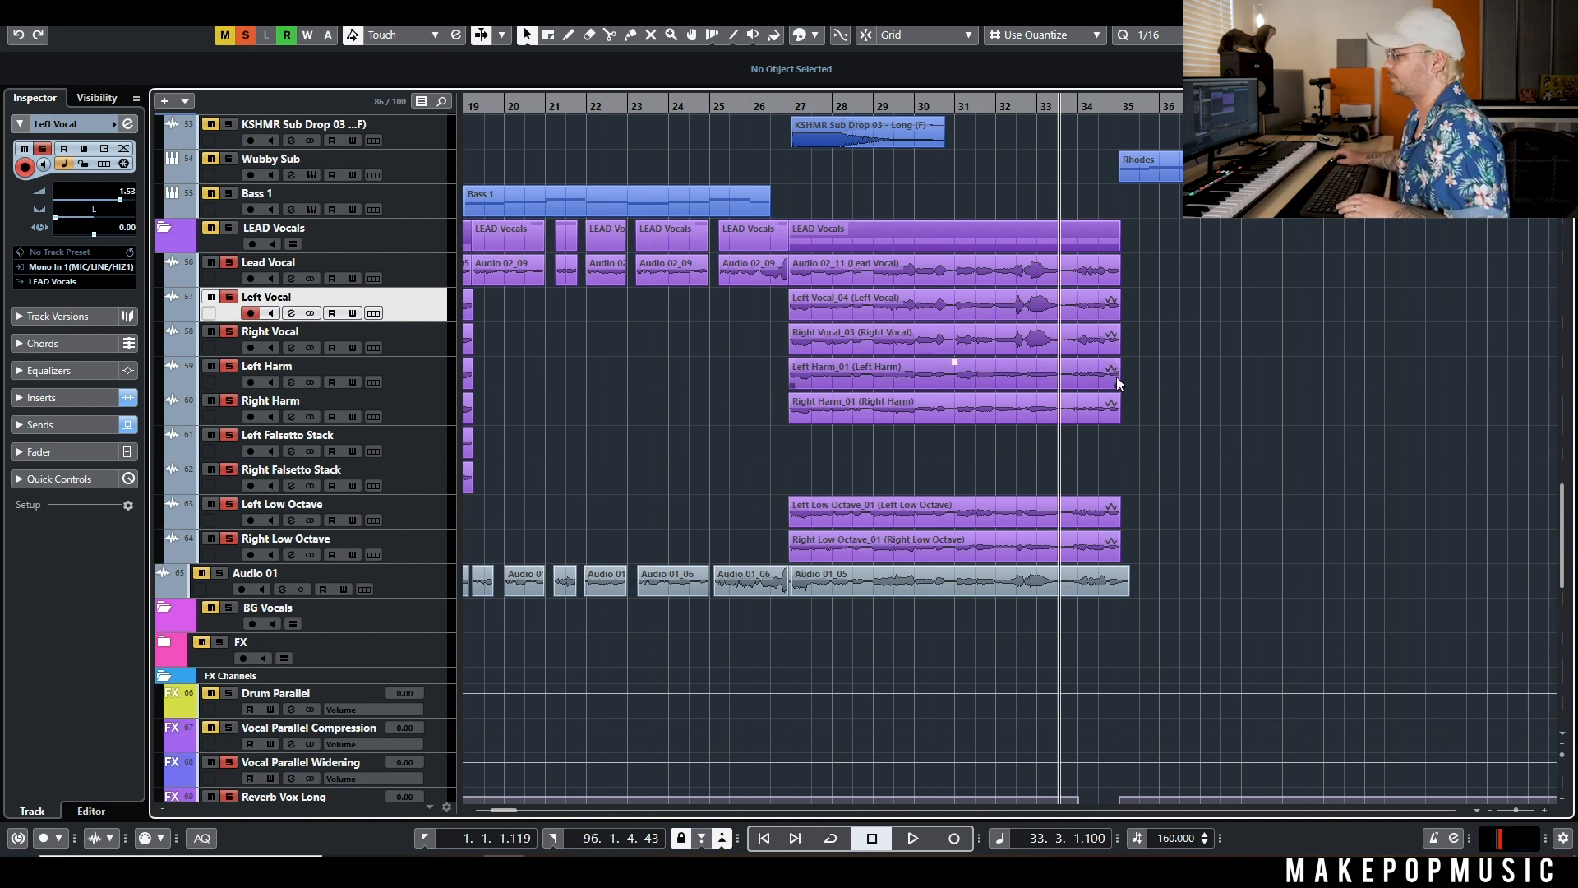
scroll(1119, 378, "up", 3)
scroll(1120, 378, "up", 1)
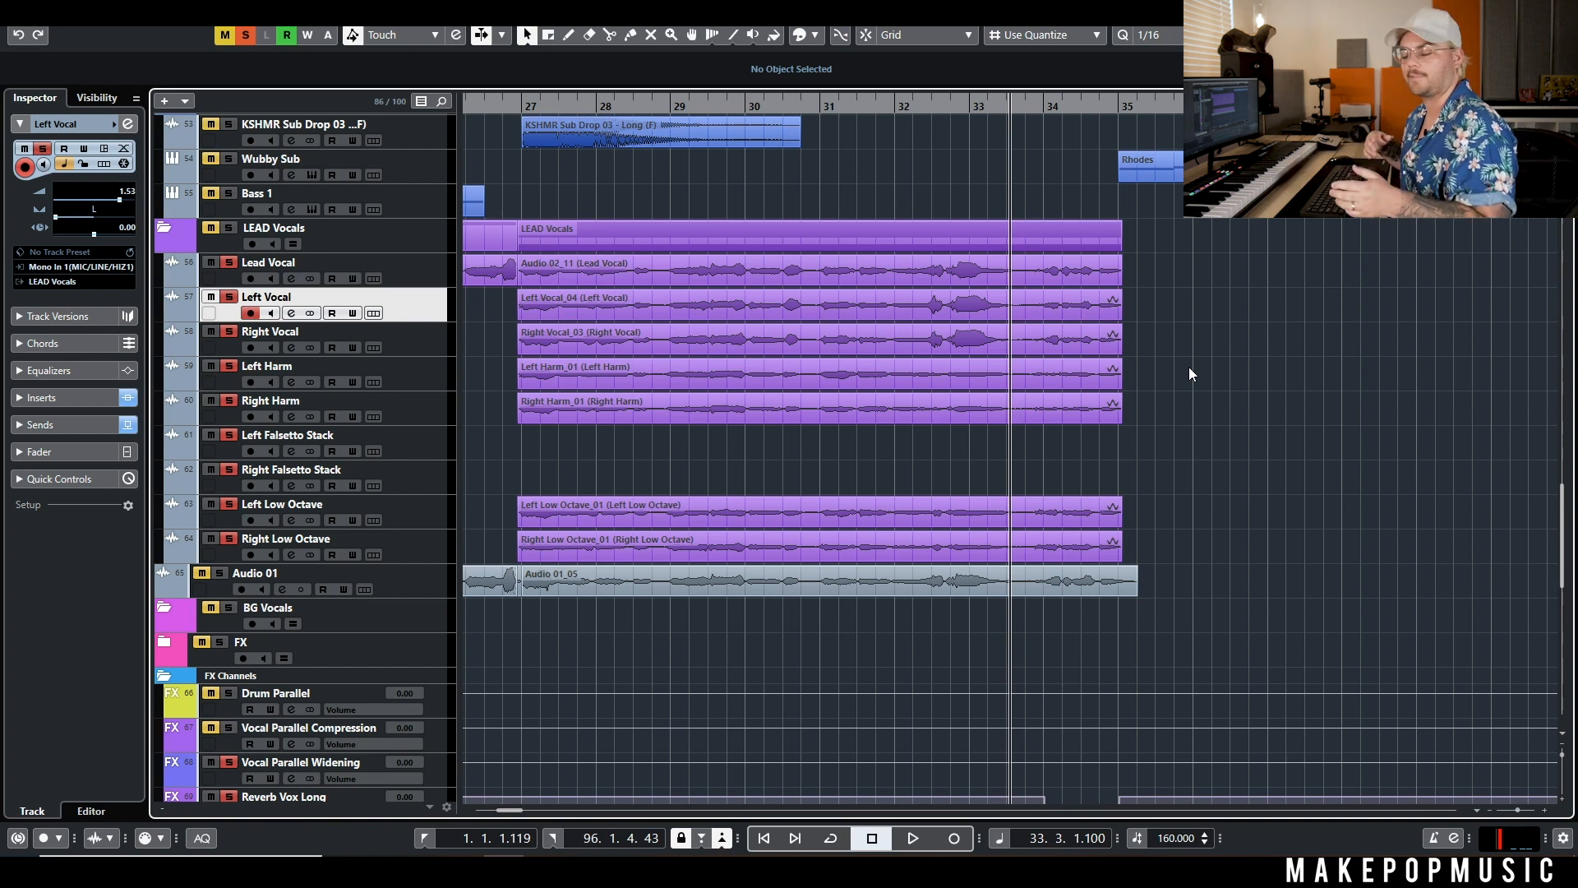
scroll(1053, 367, "down", 3)
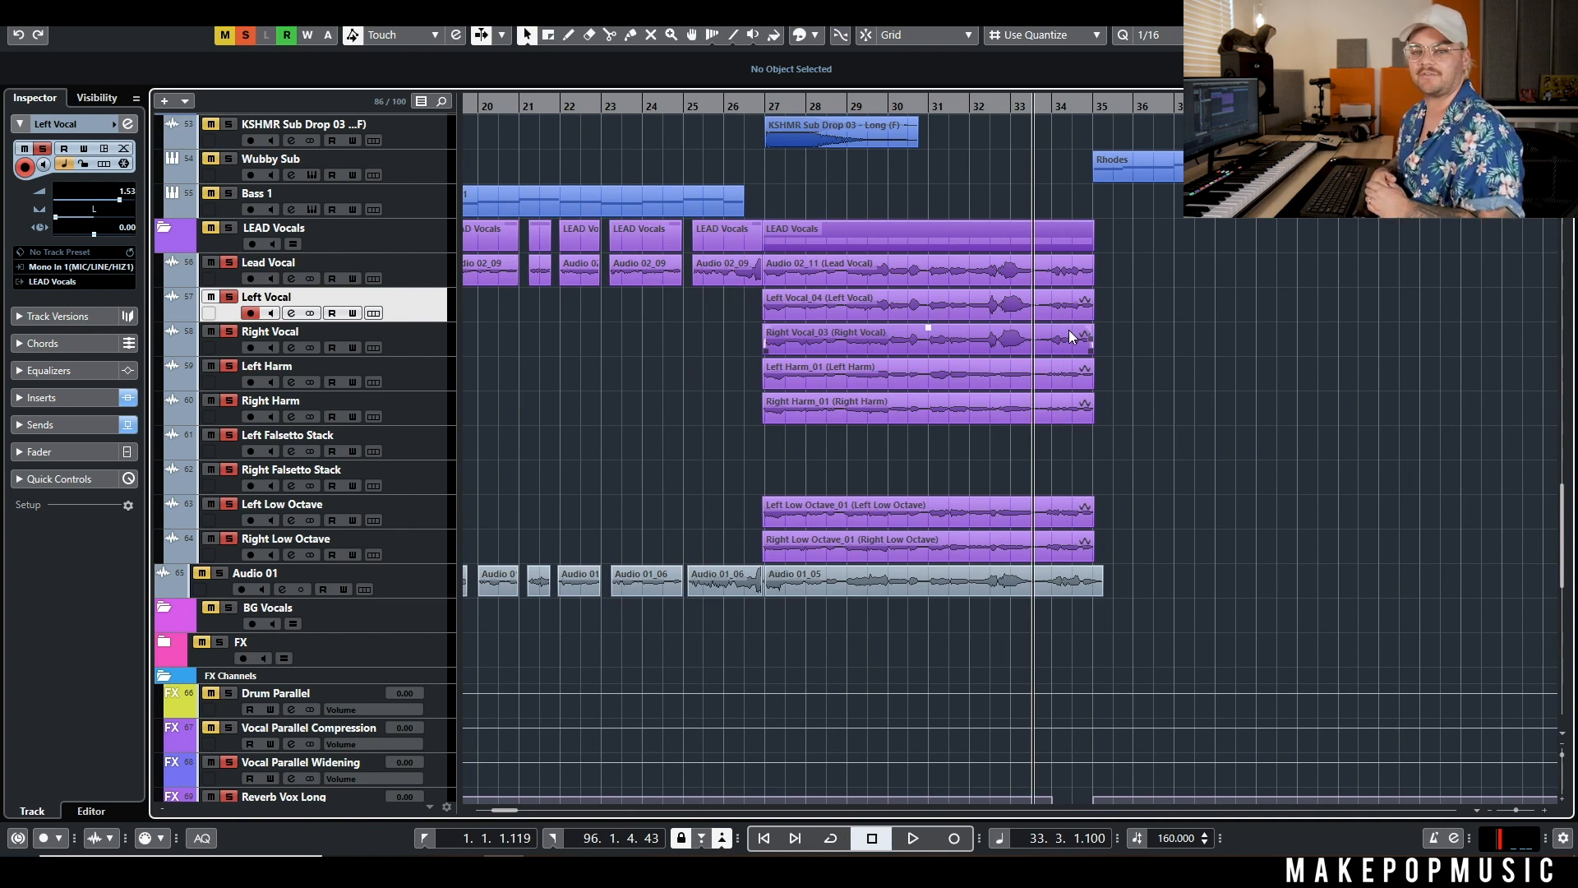
left_click(1004, 271)
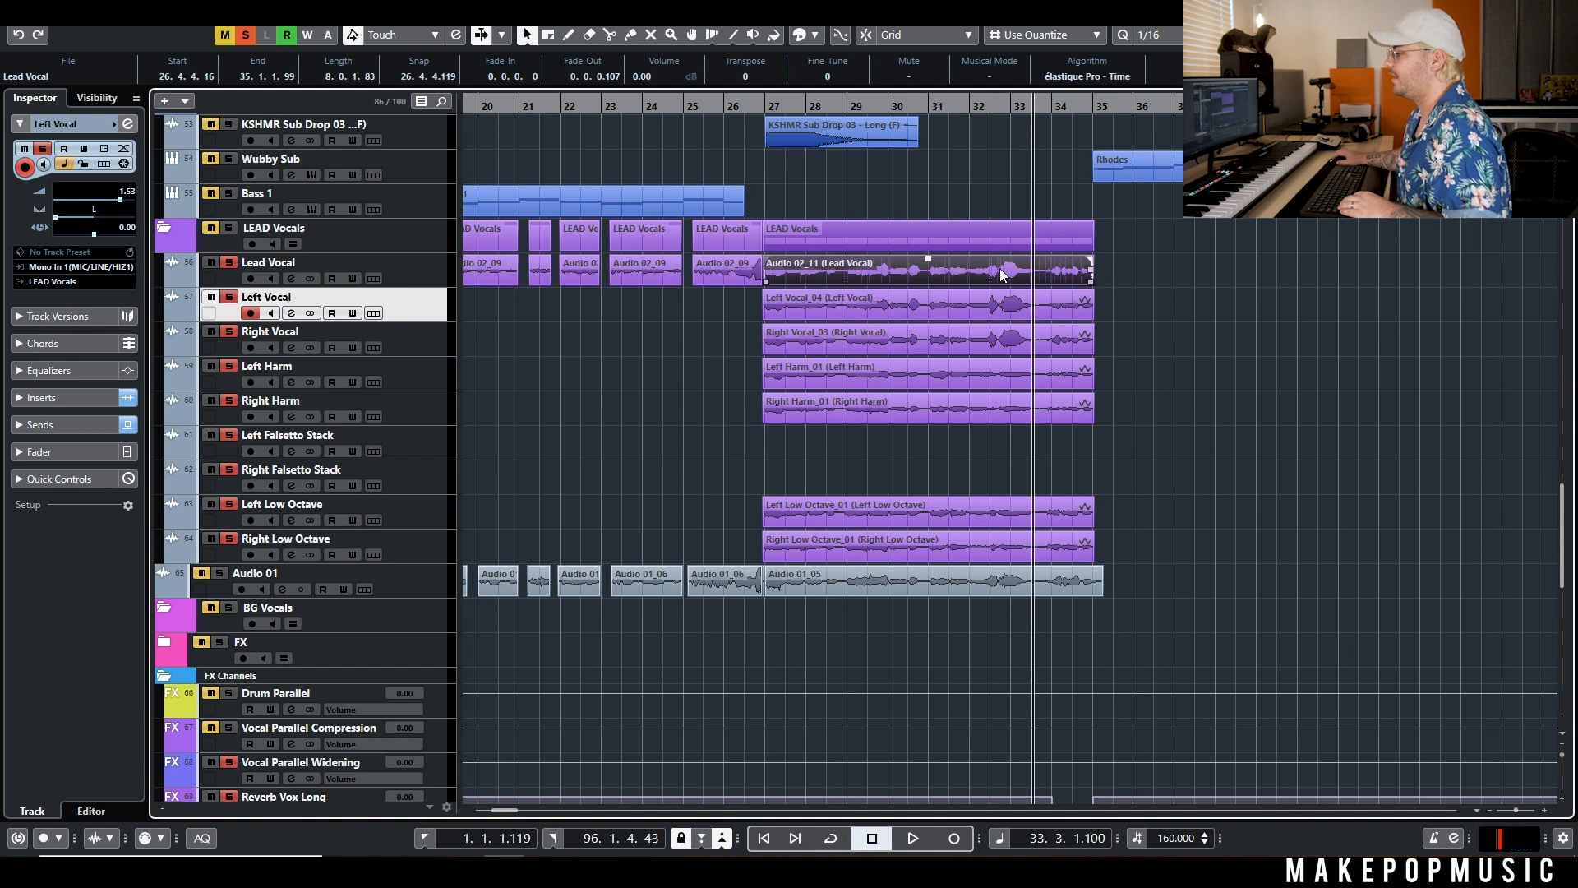
left_click(1150, 317)
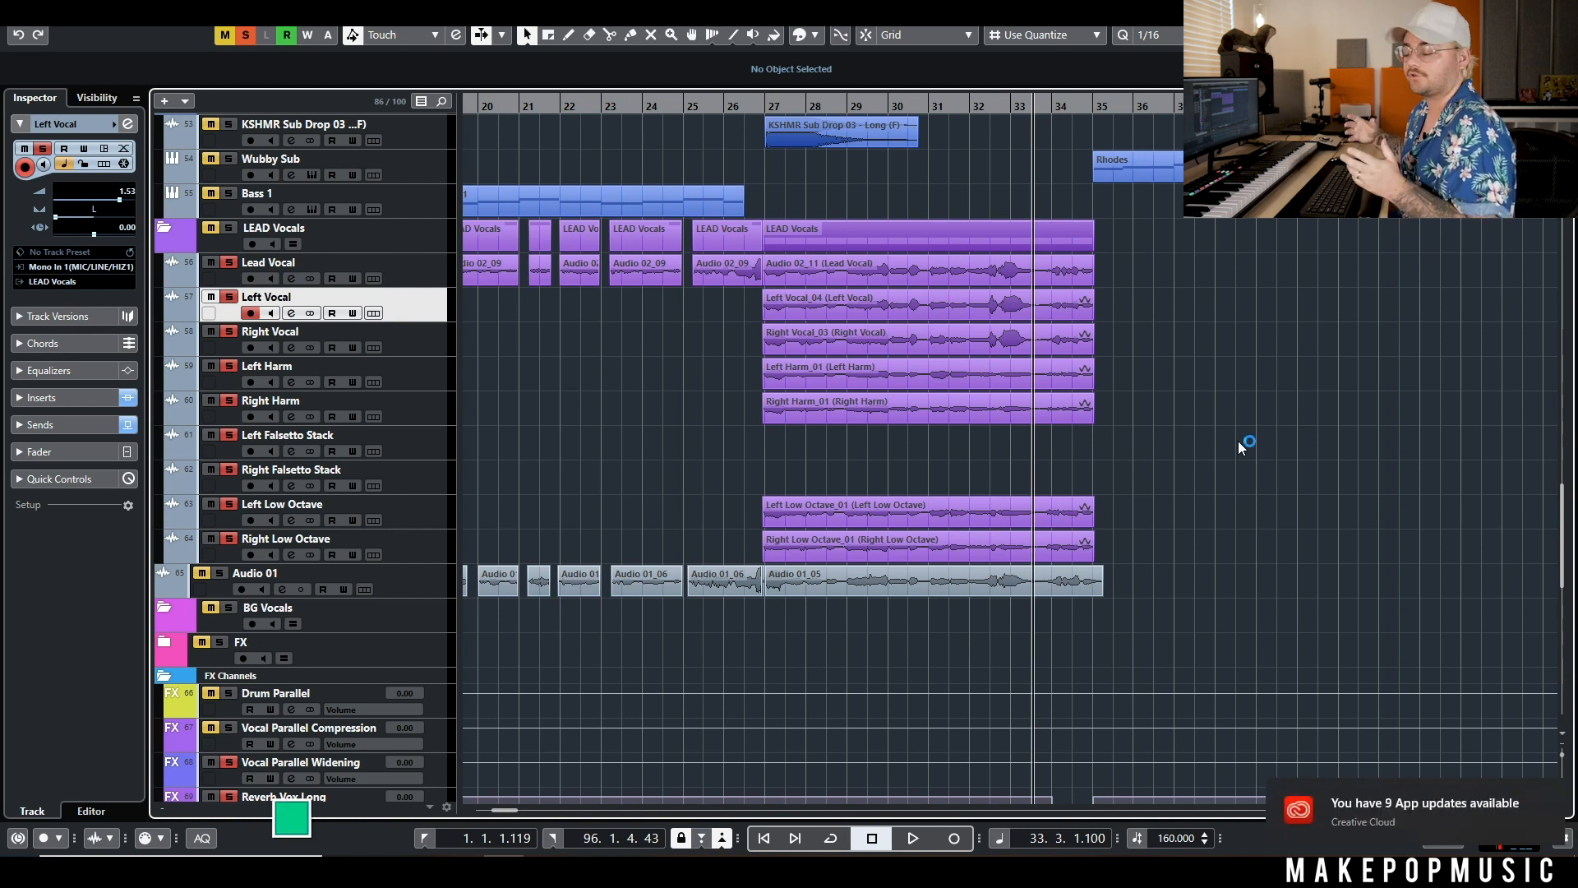
left_click(1549, 794)
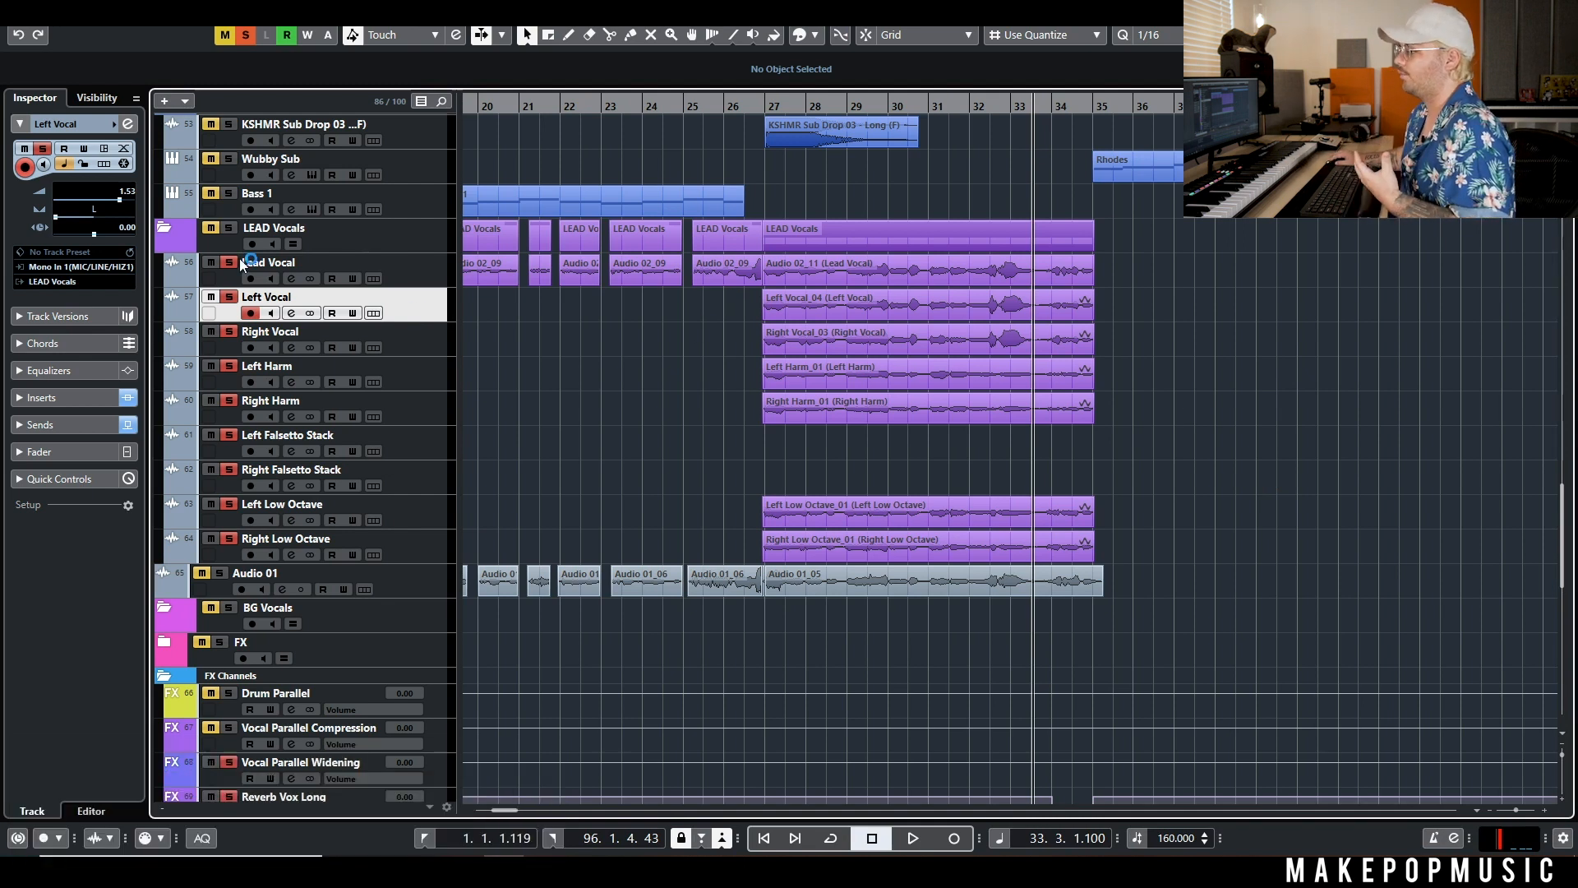
Clear all solos, place the playback position in bar 26, mute the LEAD Vocals folder and unmute only the Lead Vocal
left_click(245, 34)
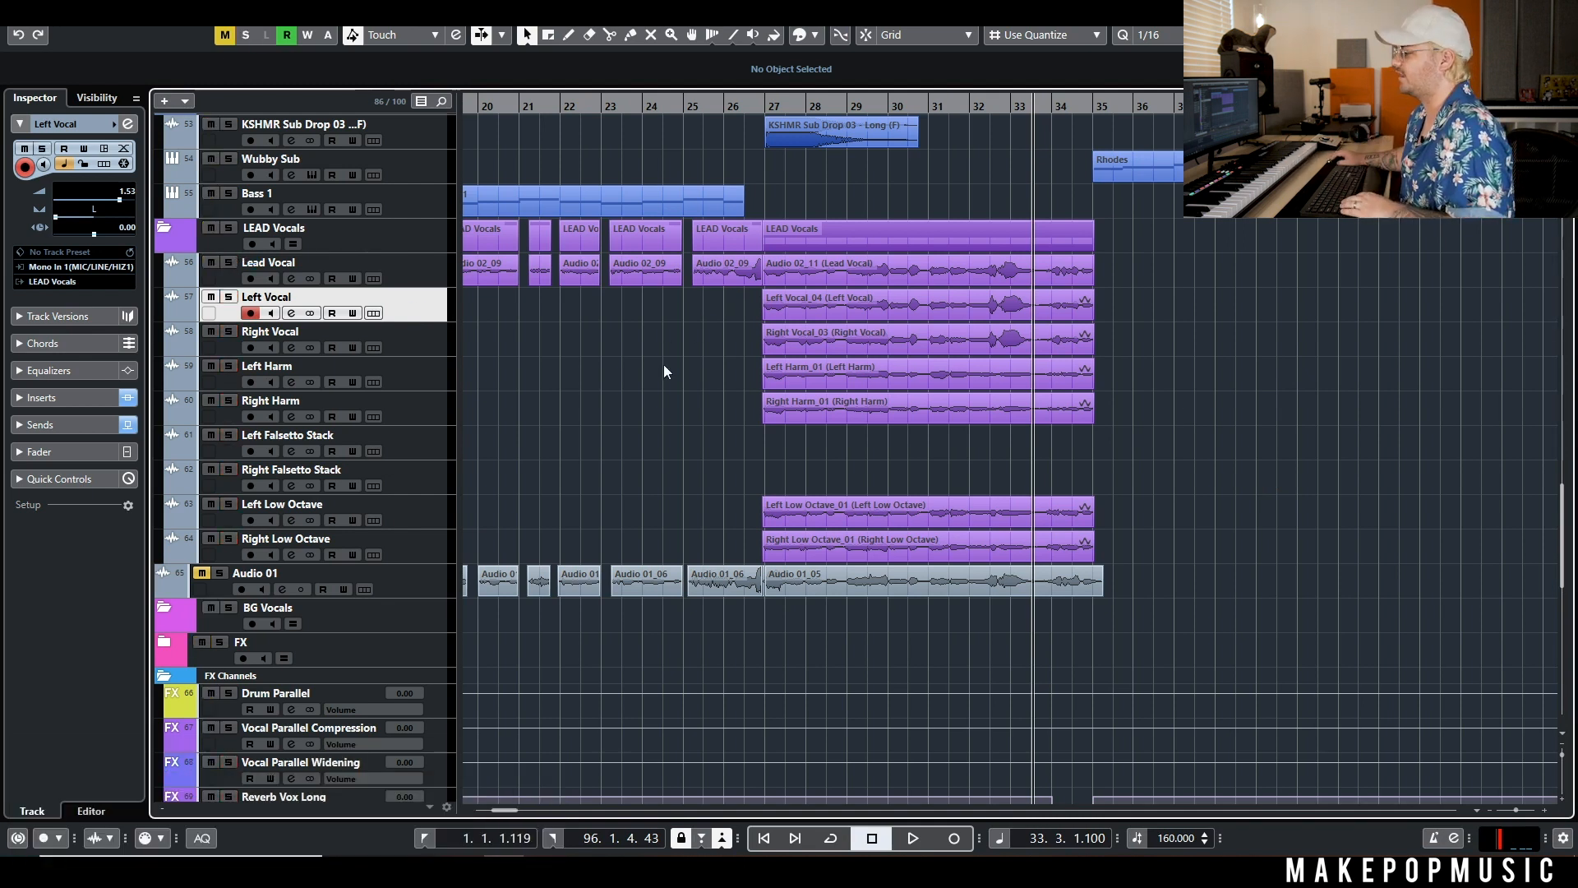
left_click(746, 106)
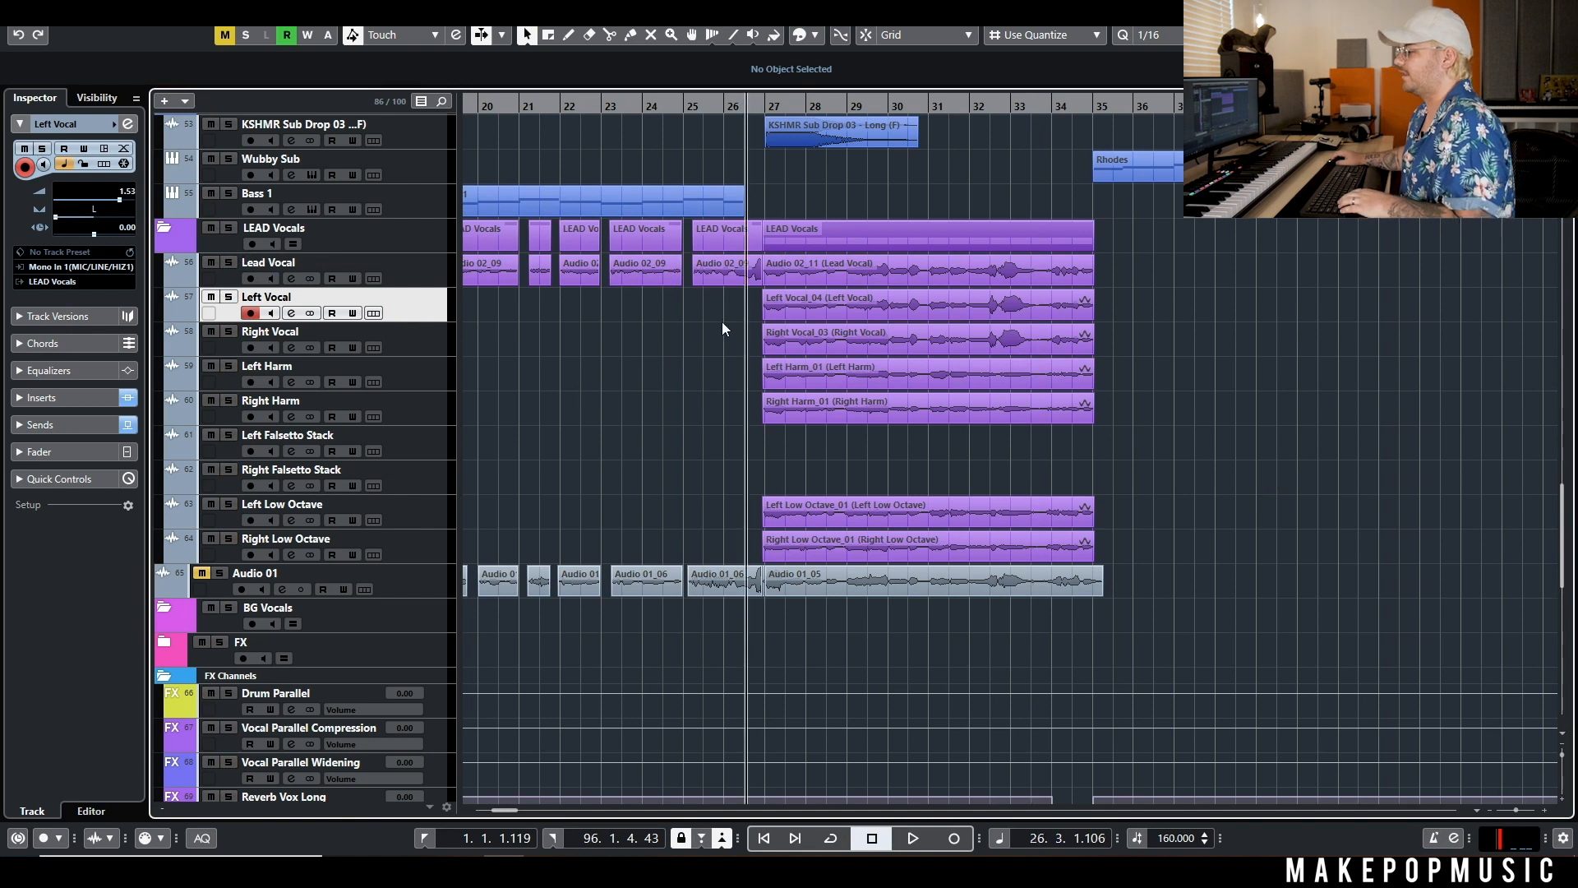
left_click(211, 228)
left_click(212, 263)
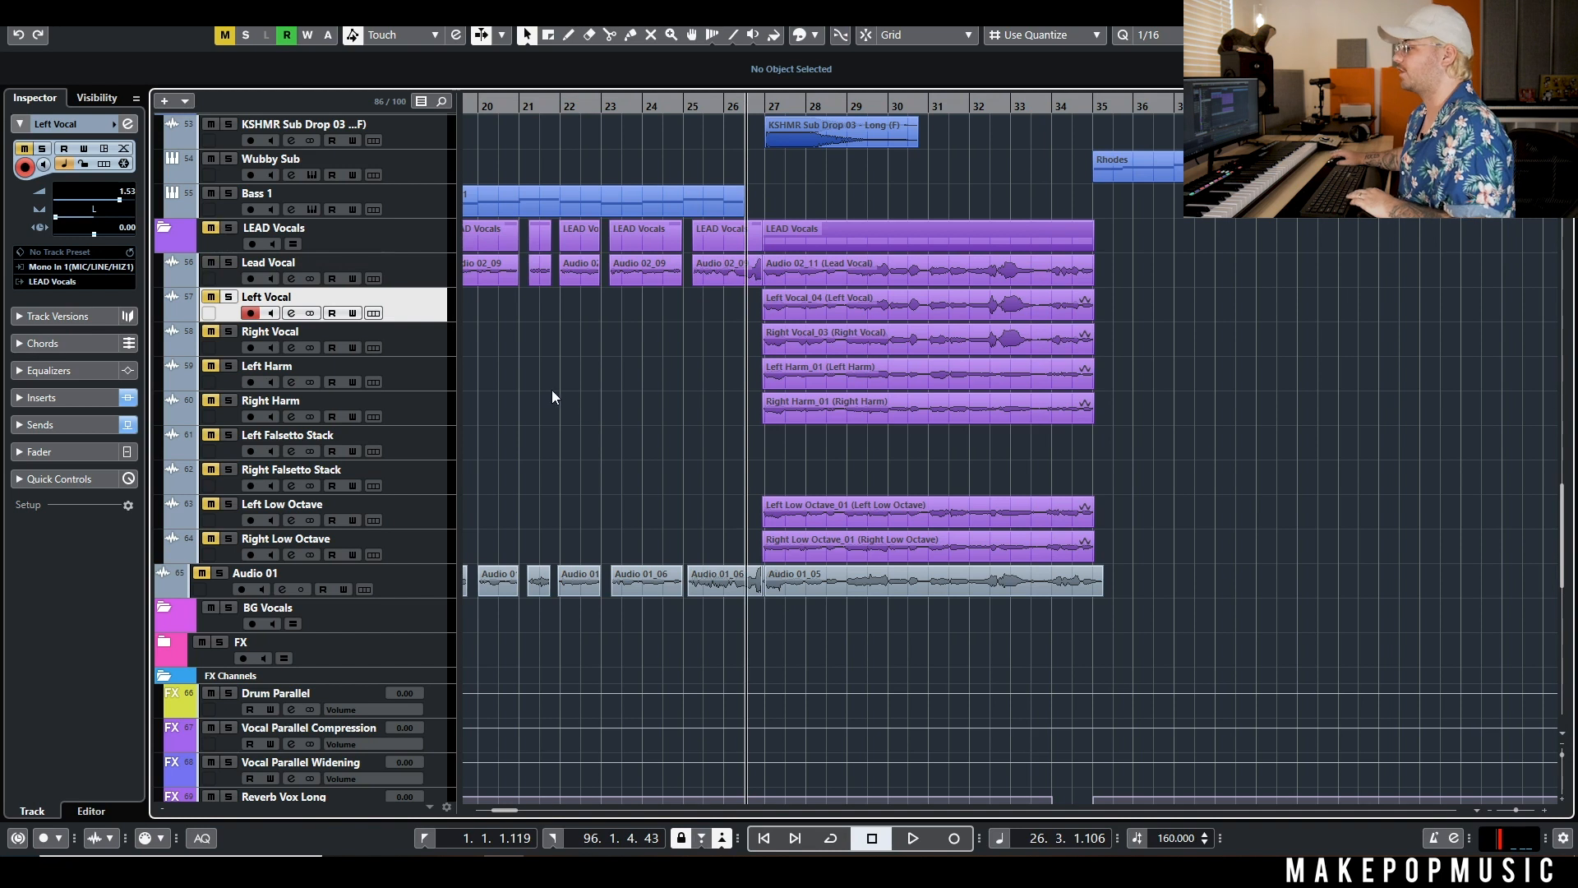
Play the section from bar 26 and unmute the Left Vocal and Right Vocal during playback
key("space")
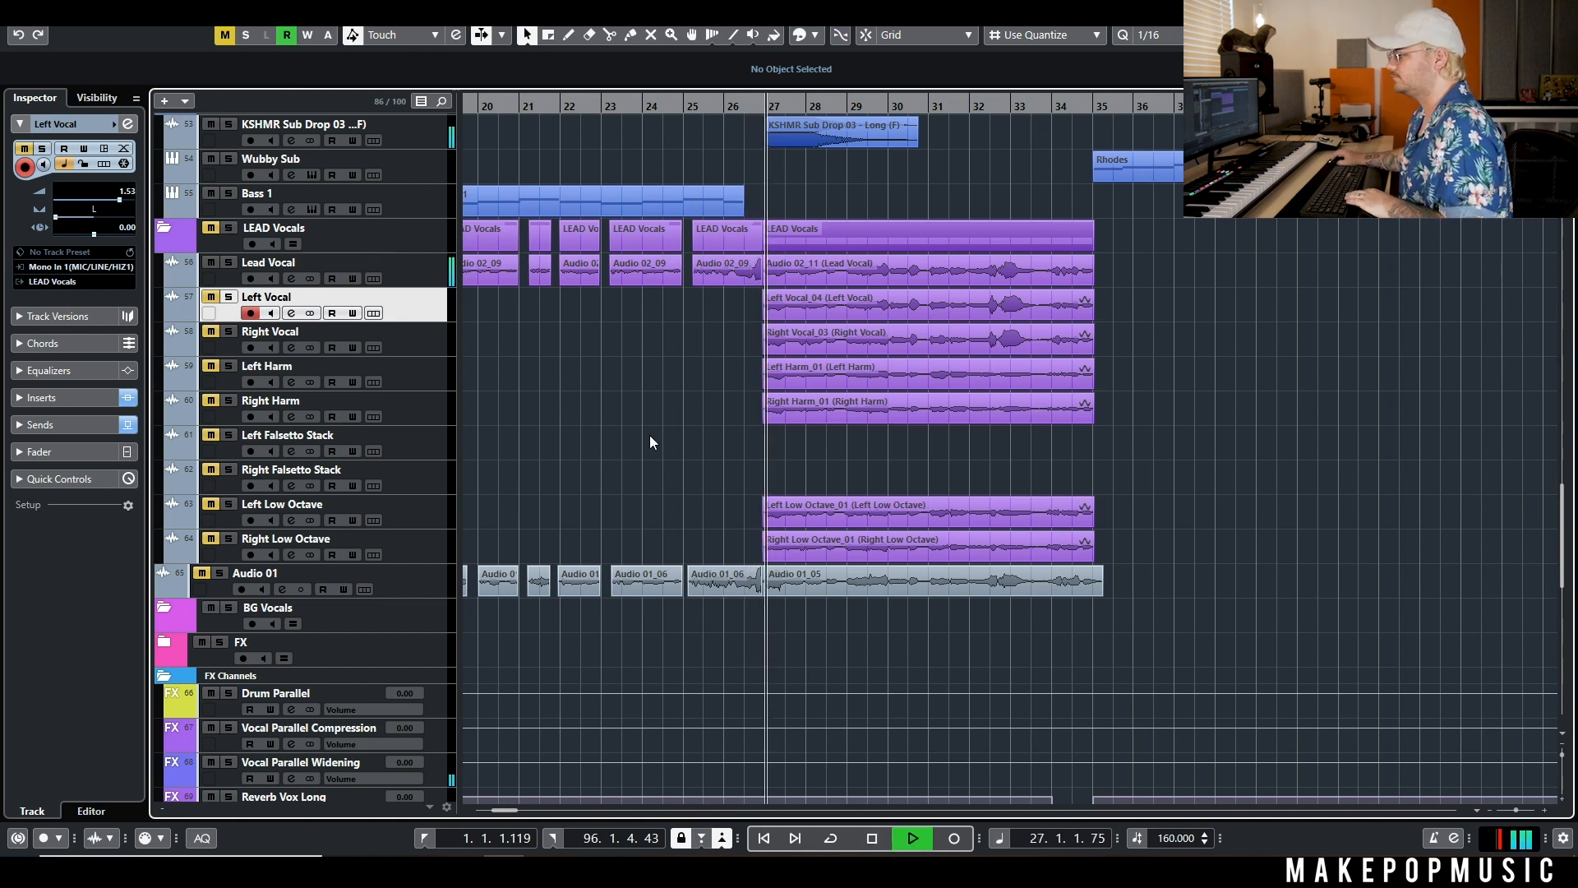
left_click(211, 297)
left_click(211, 331)
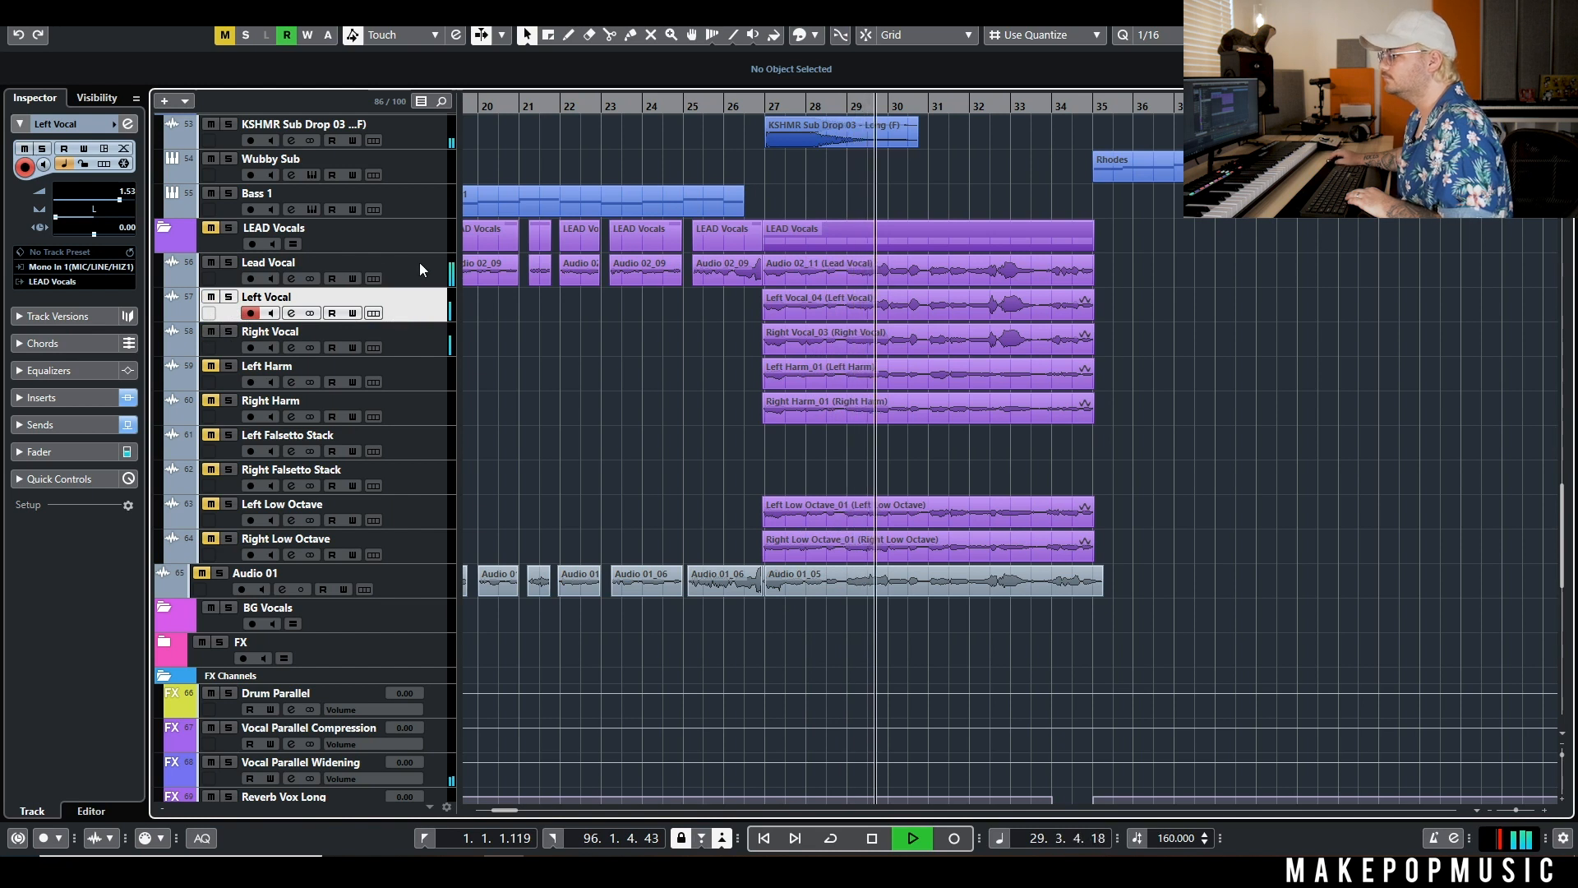
key("space")
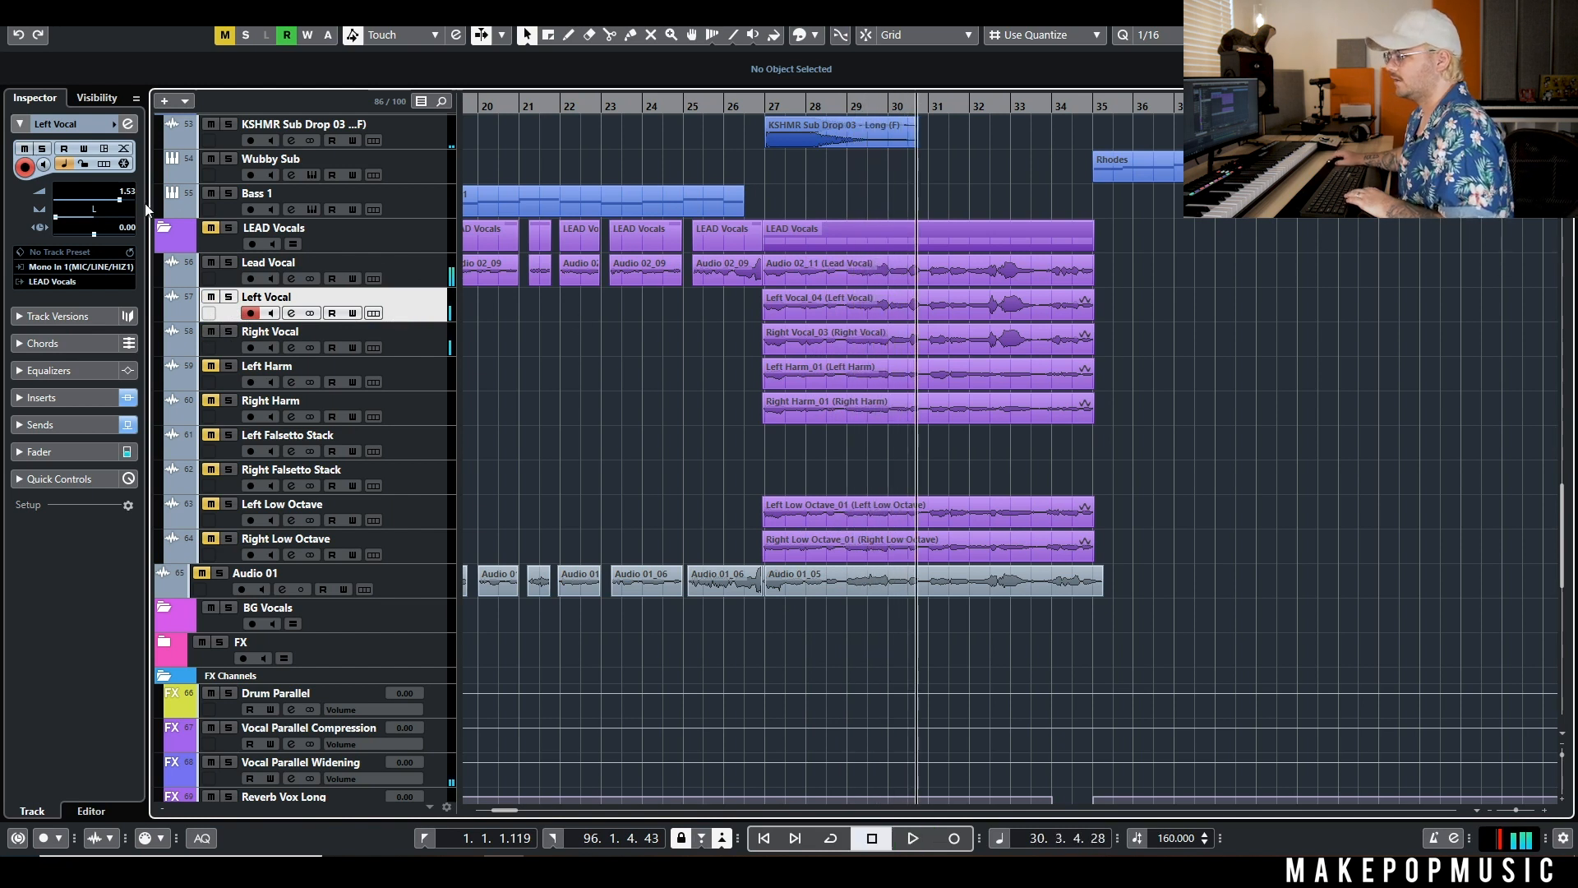
Set the volume of both the Left Vocal and the Right Vocal to 3.78
left_click_drag(125, 199, 125, 199)
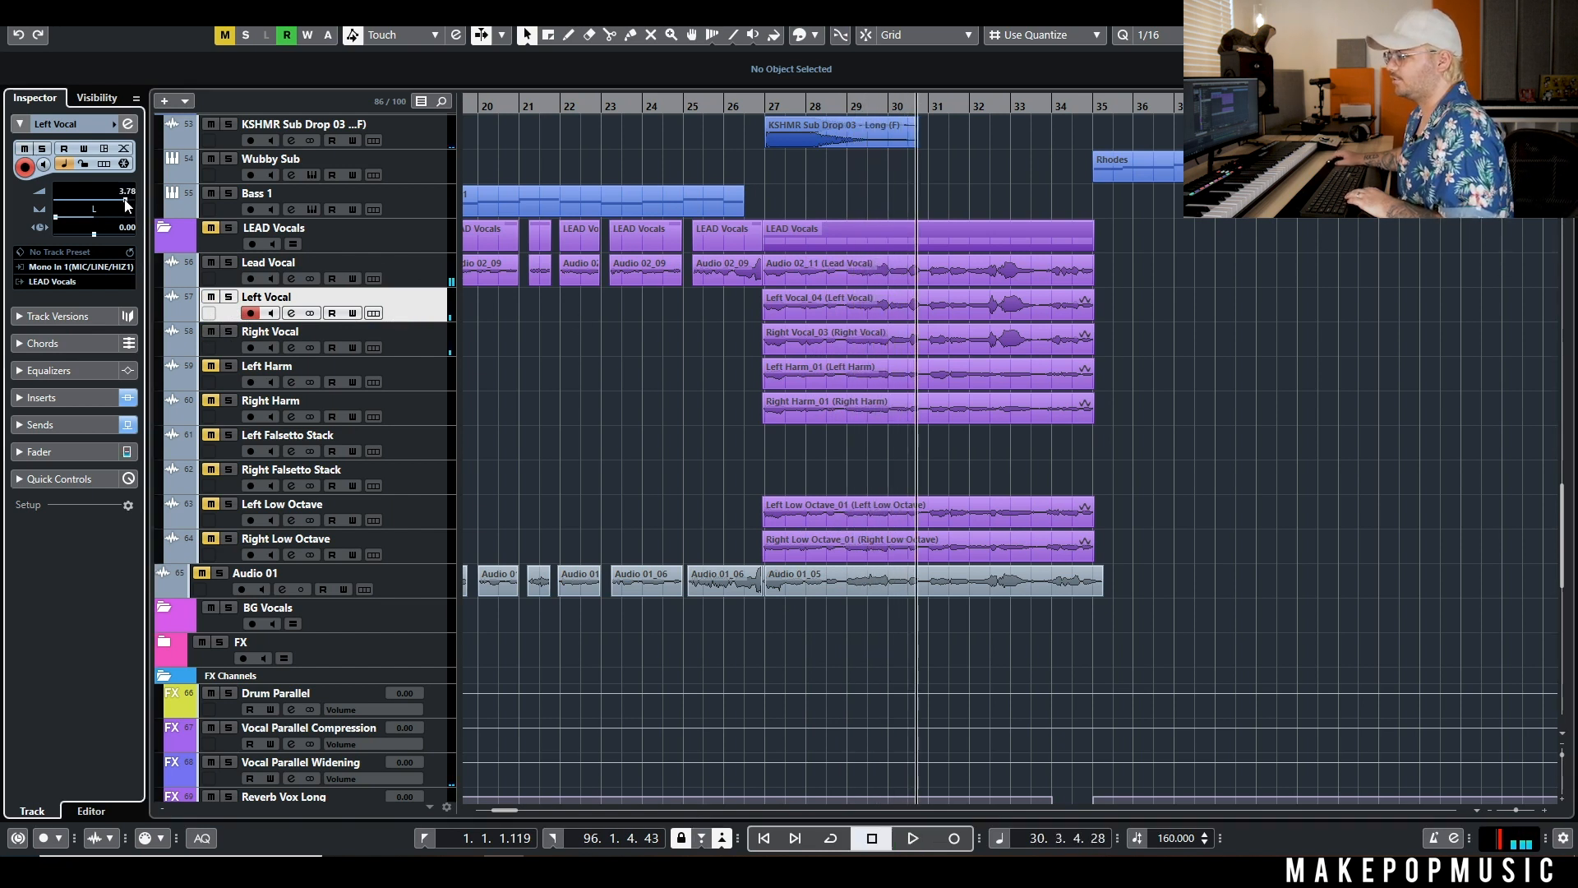
left_click(404, 344)
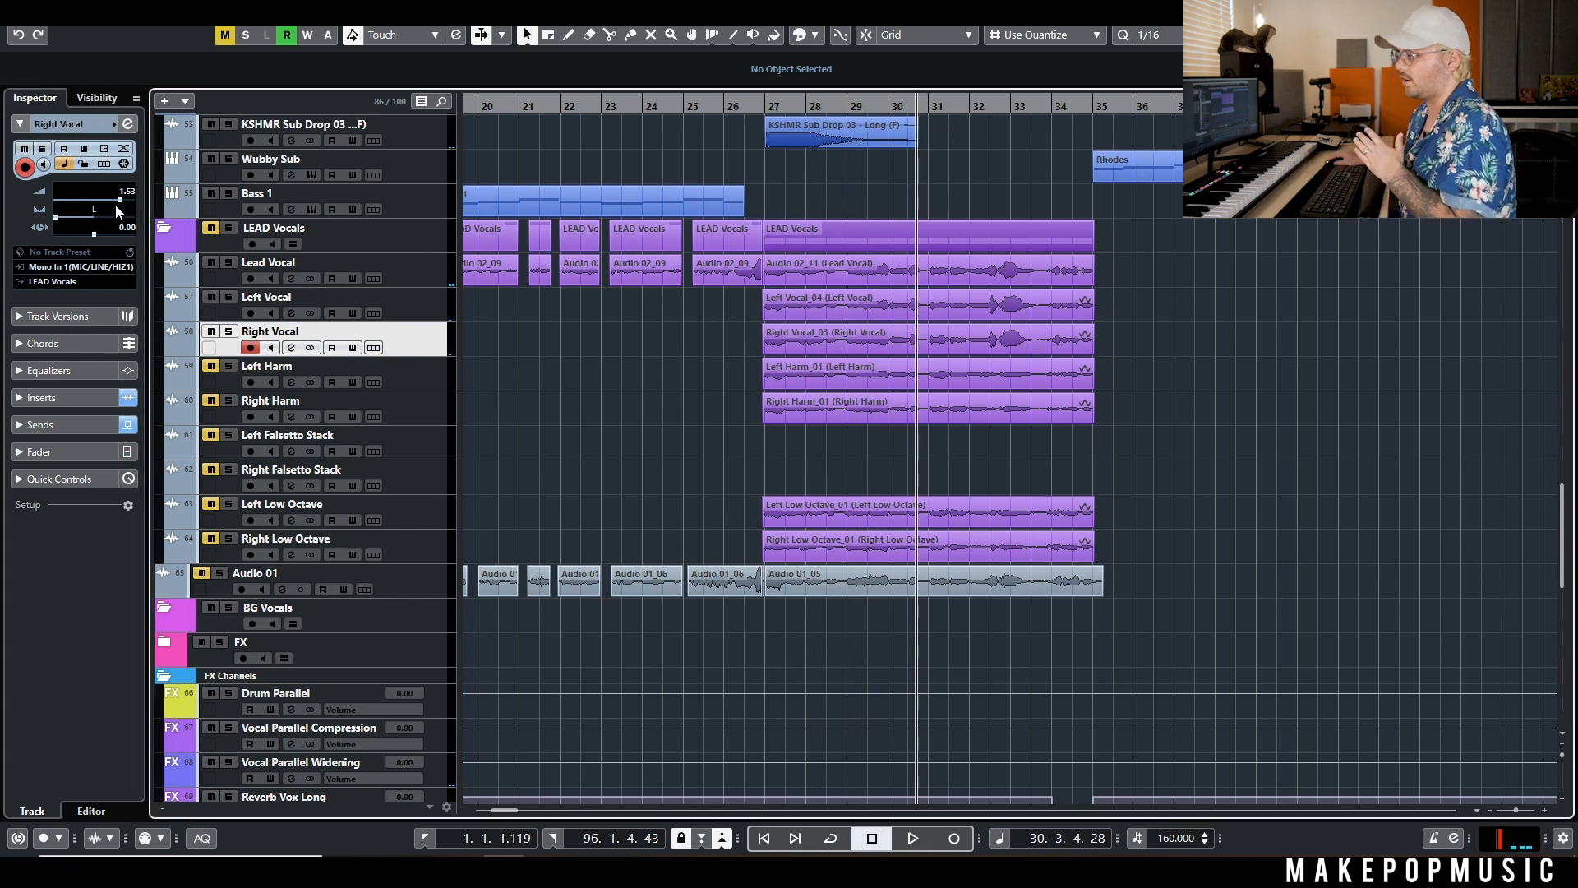
left_click_drag(120, 206, 122, 204)
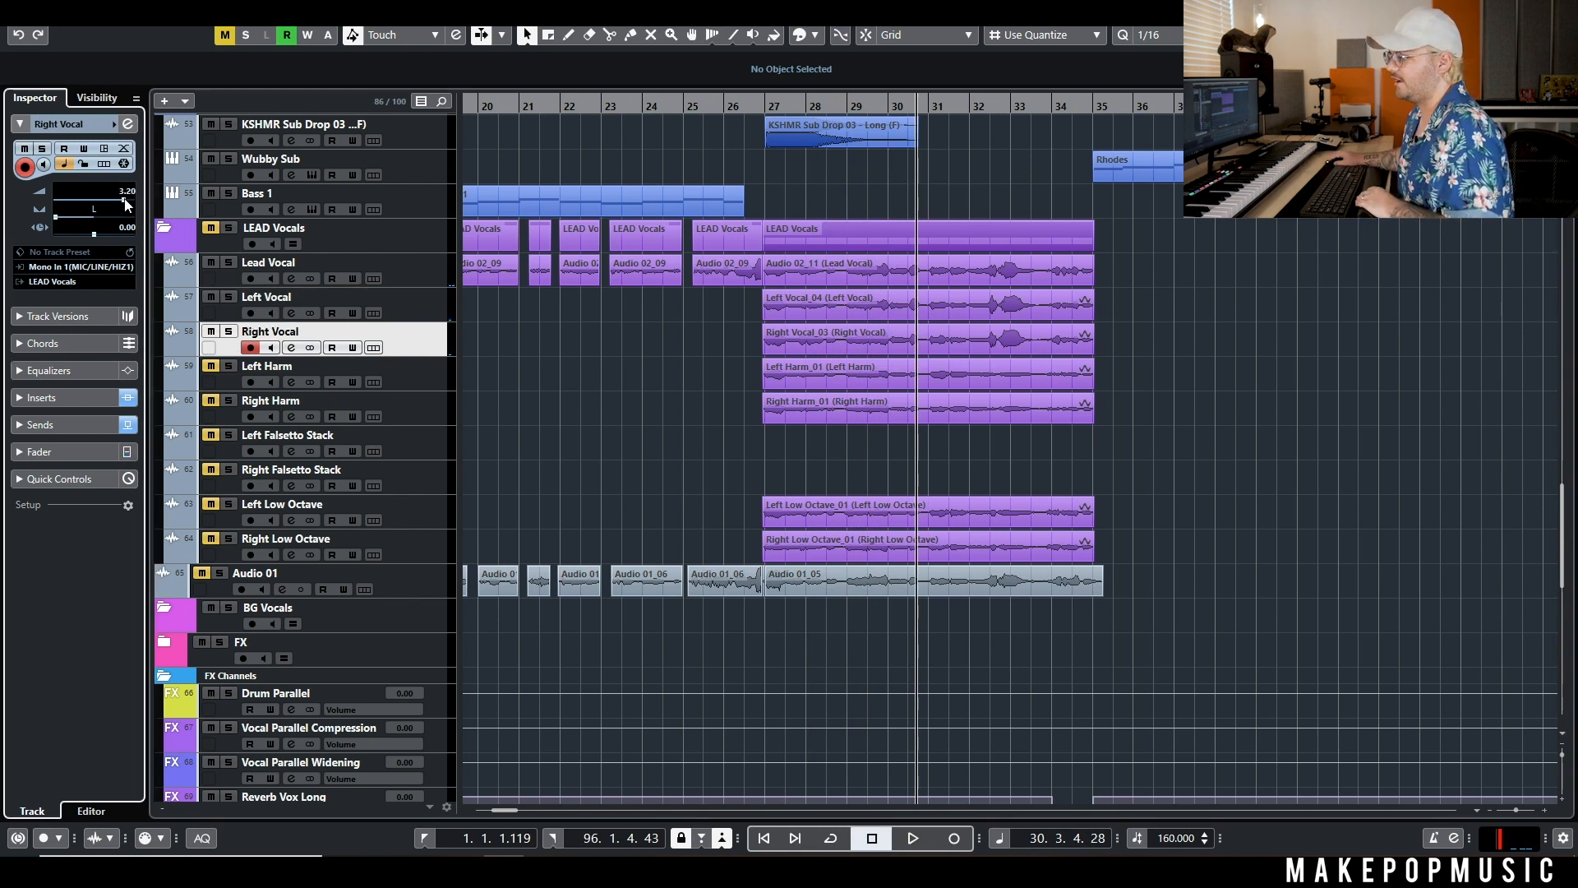
left_click_drag(127, 205, 129, 205)
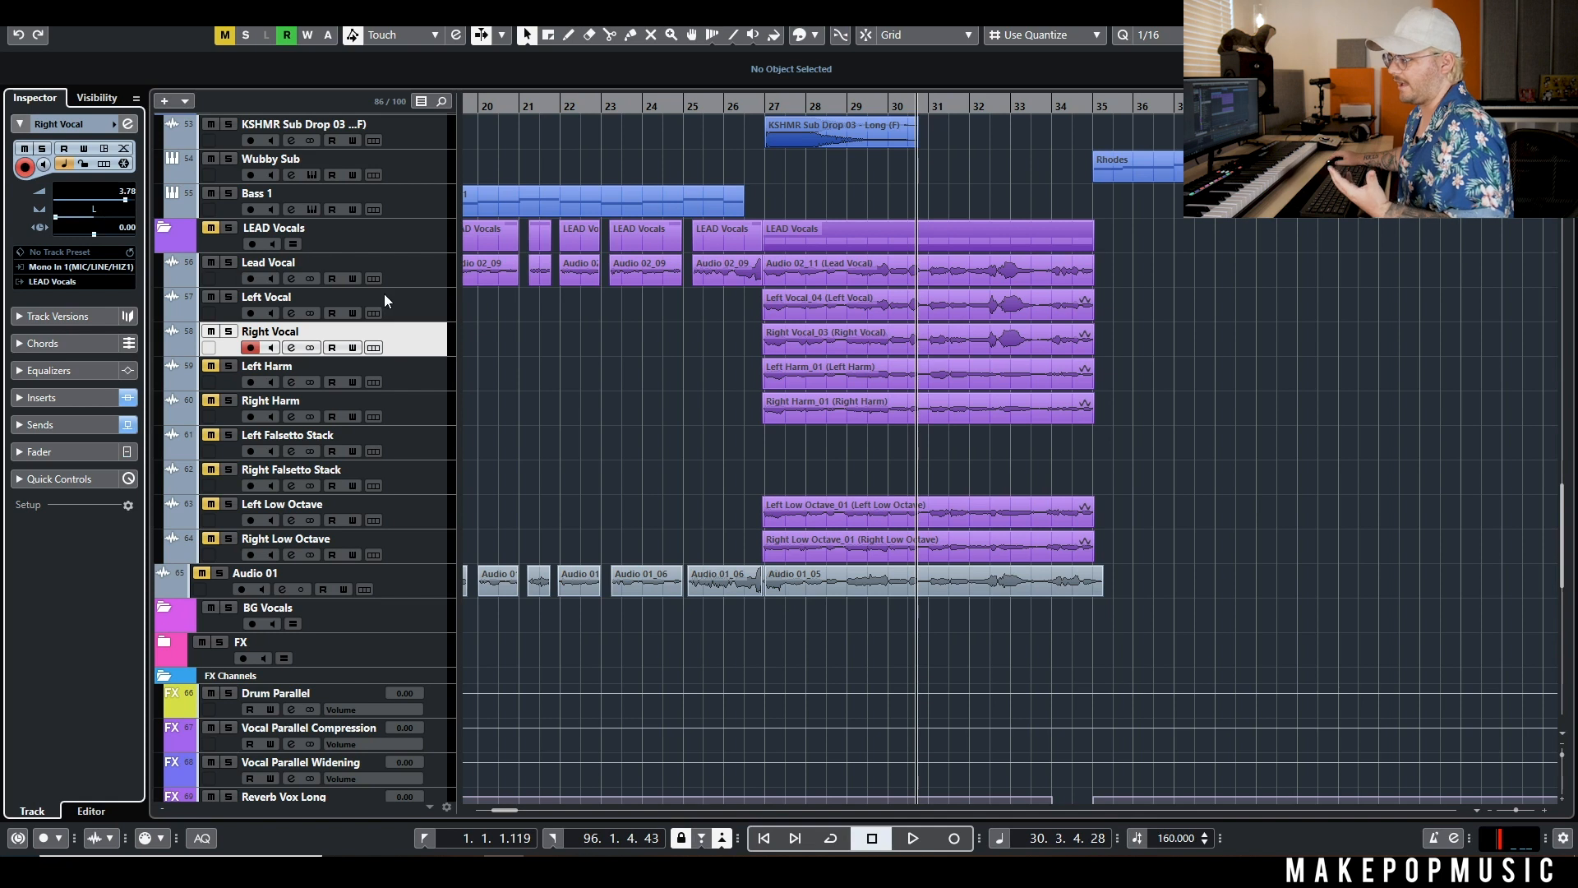
left_click(421, 302)
left_click(419, 334)
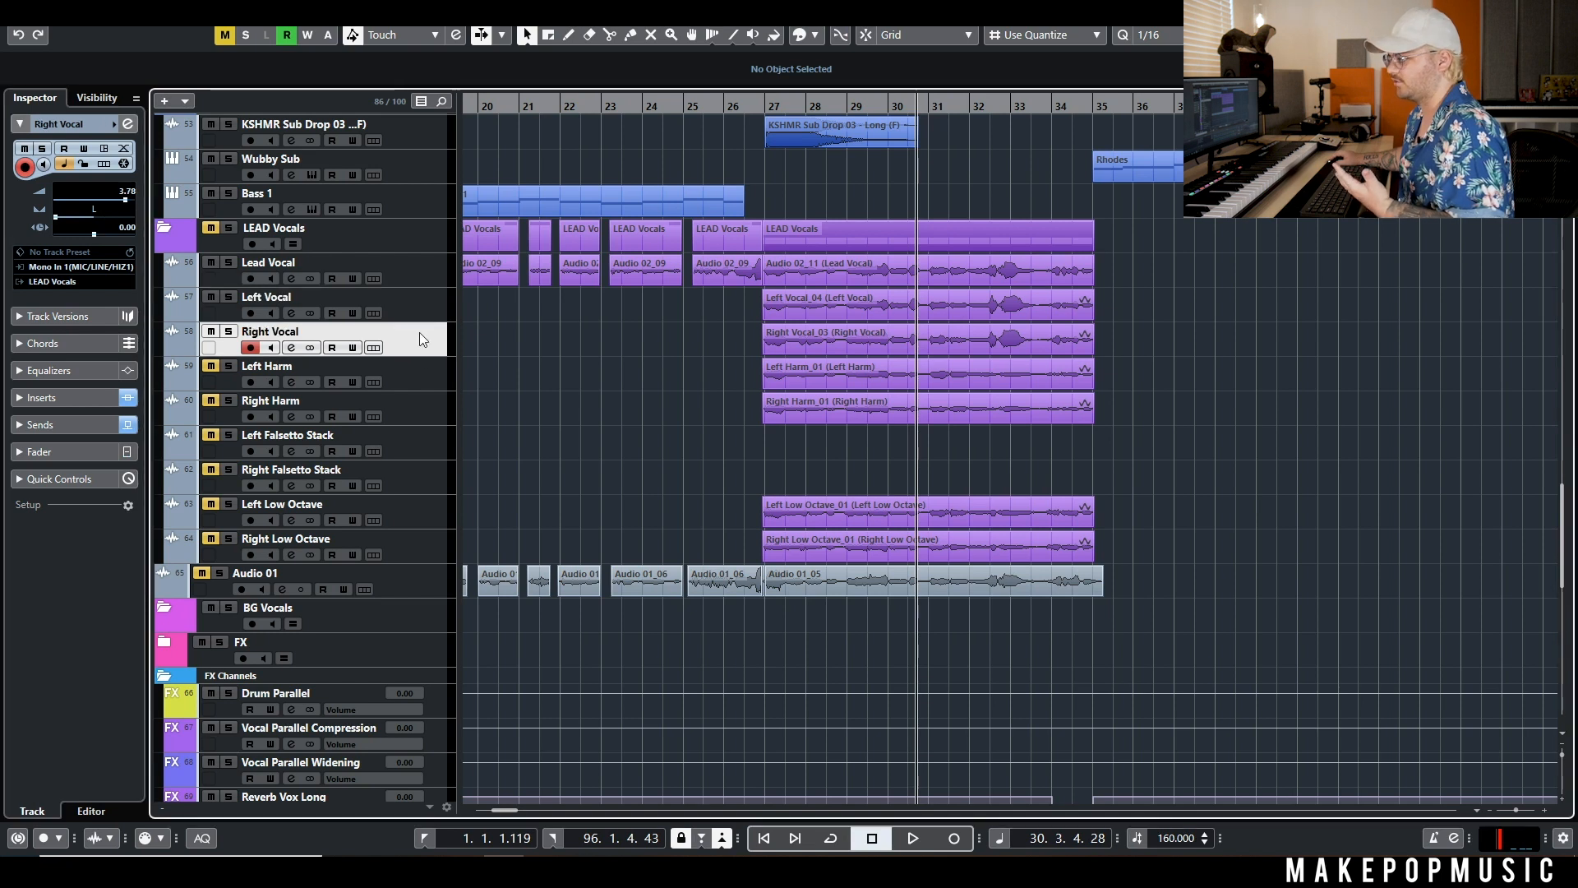
Pan the Right Vocal fully right and listen again to the lead with its doubles from bar 26
left_click(754, 108)
key("space")
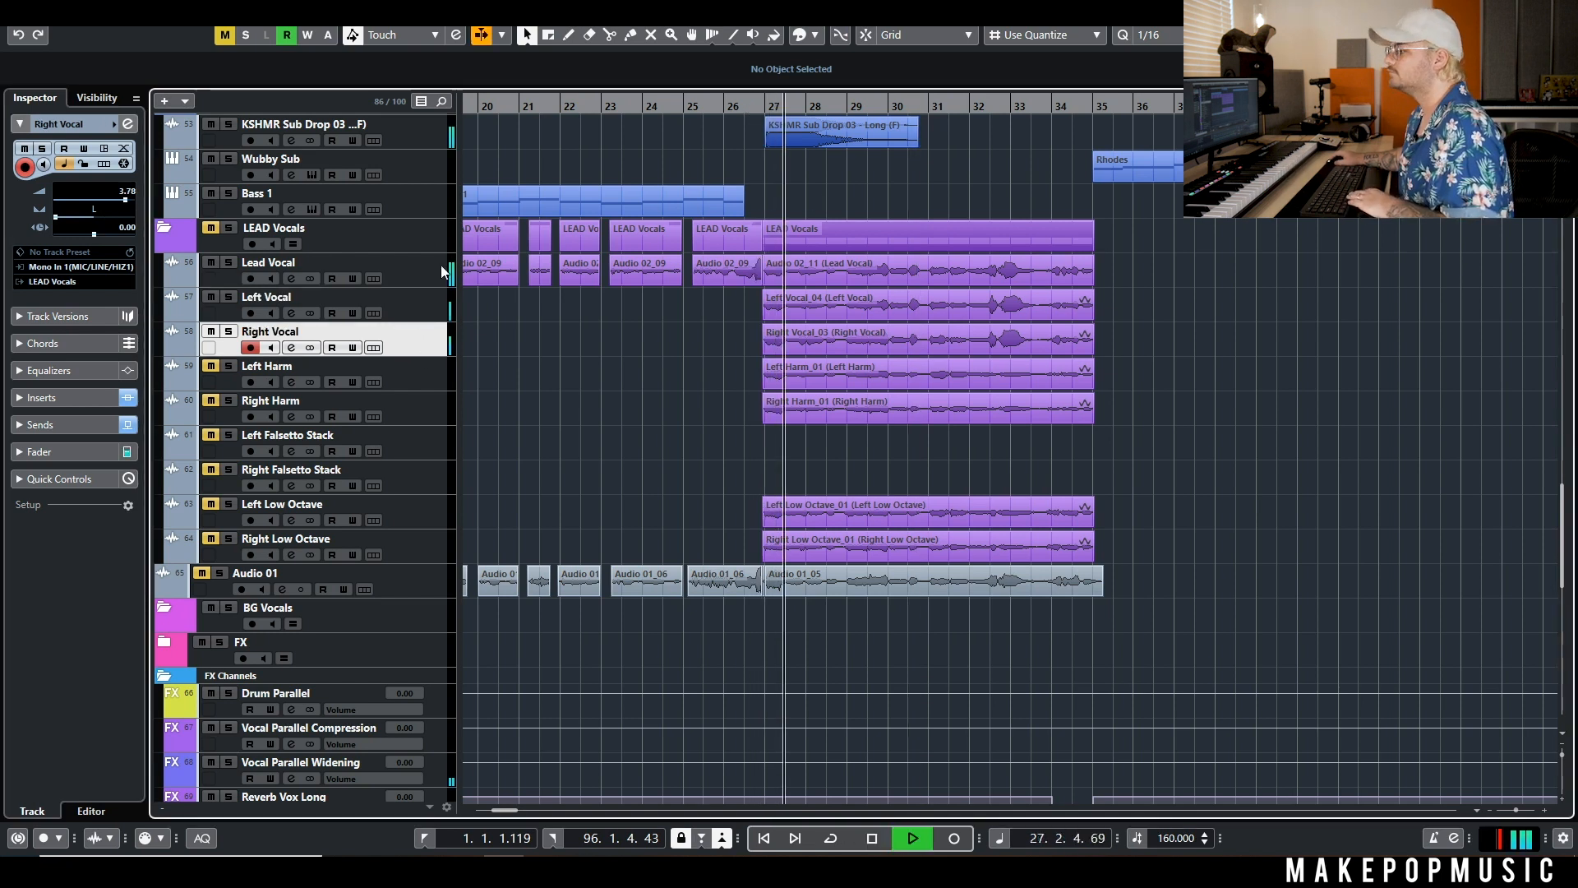
key("space")
left_click_drag(102, 216, 135, 217)
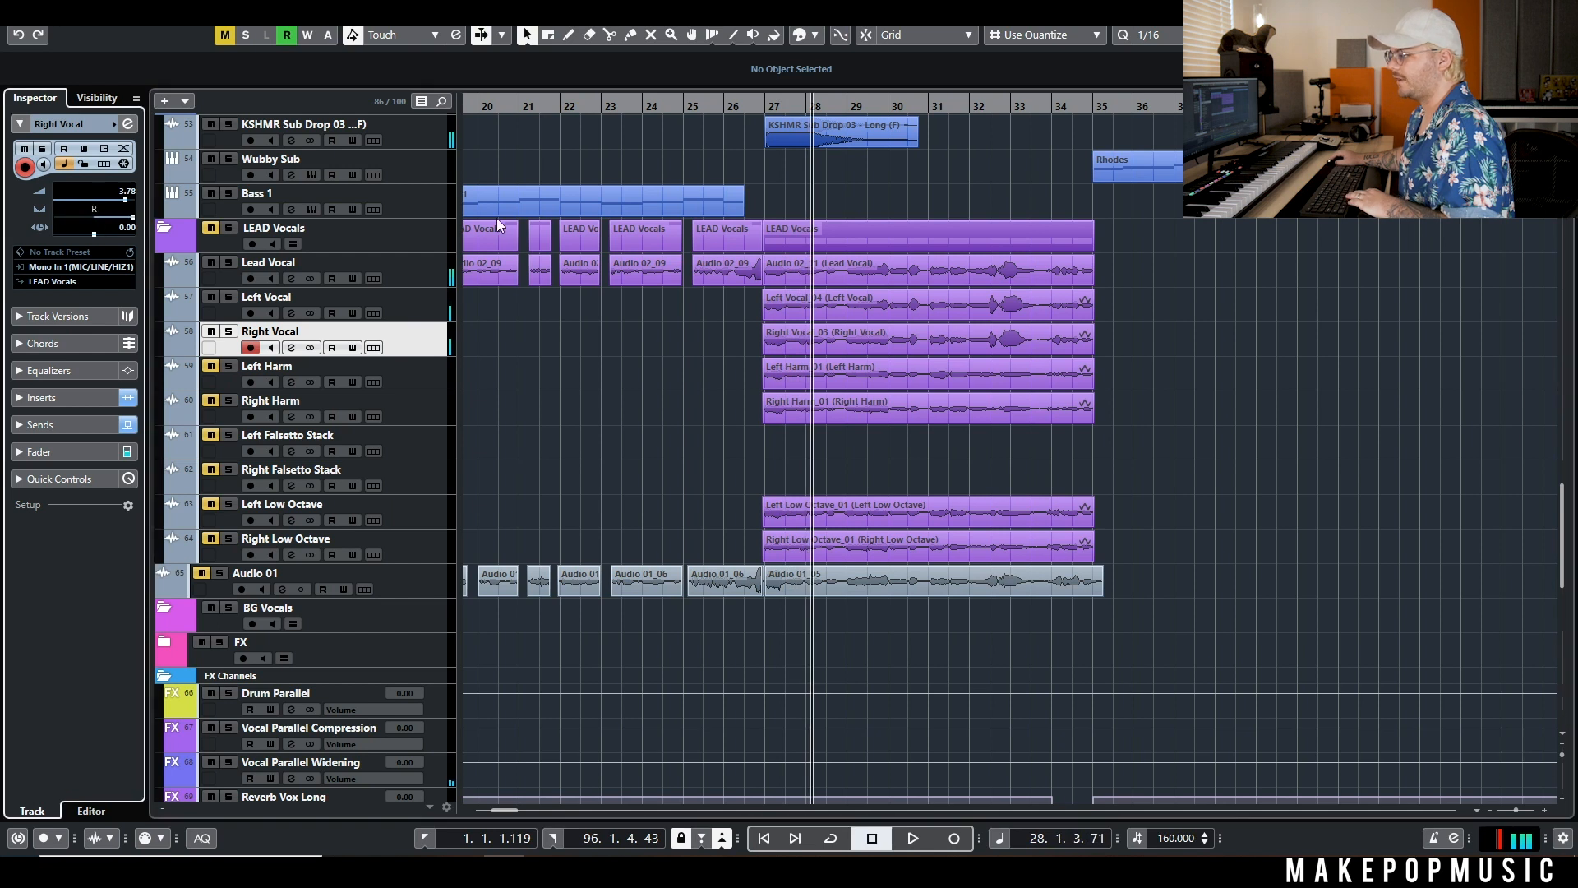
left_click(732, 108)
key("space")
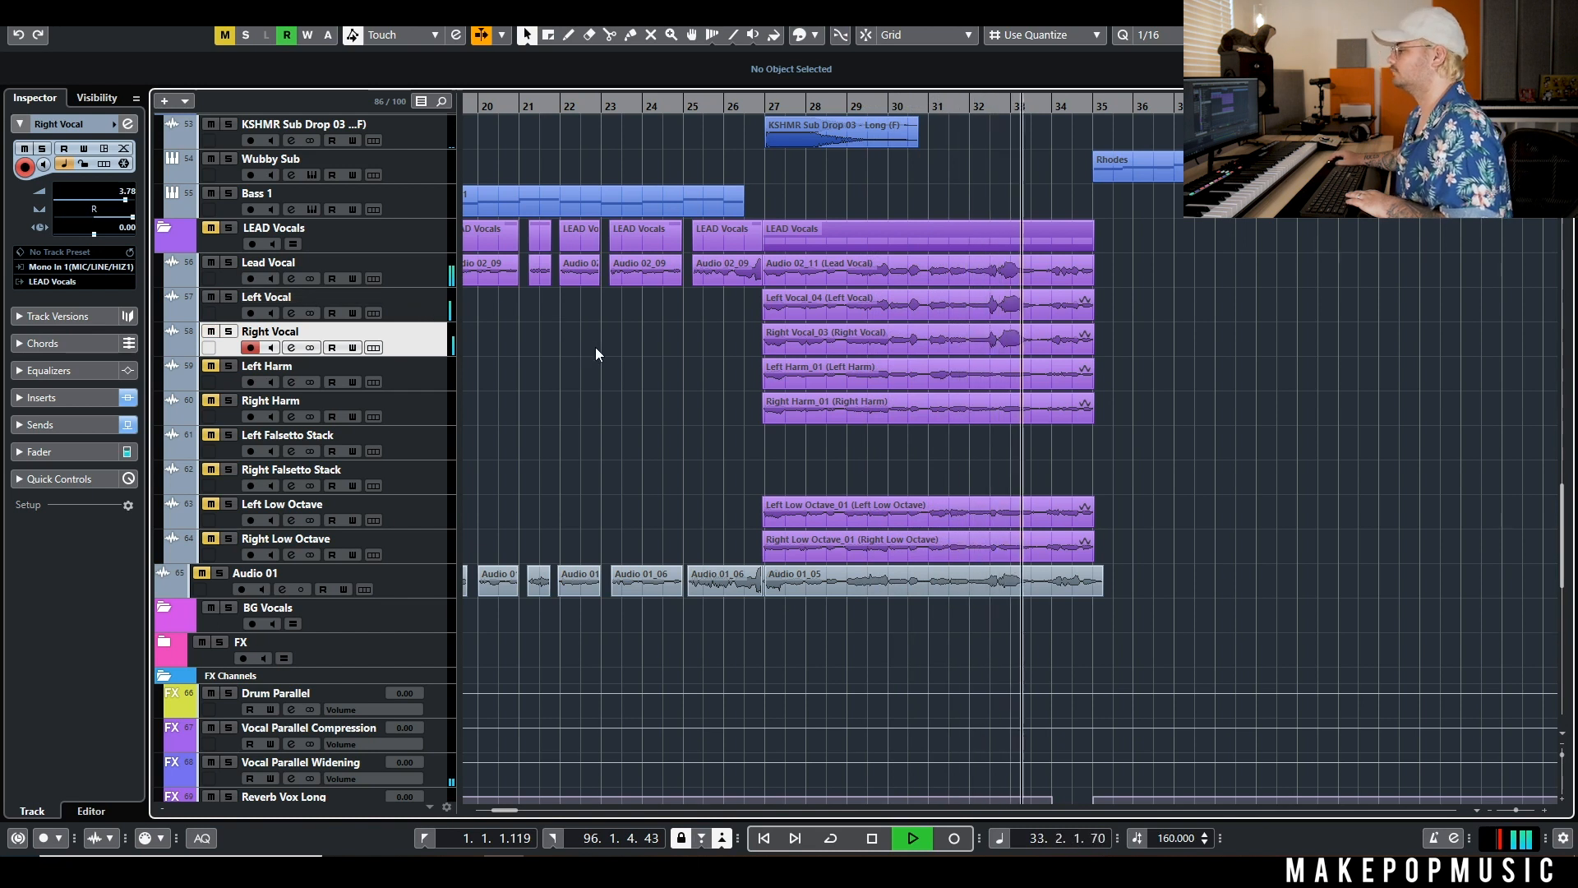
key("space")
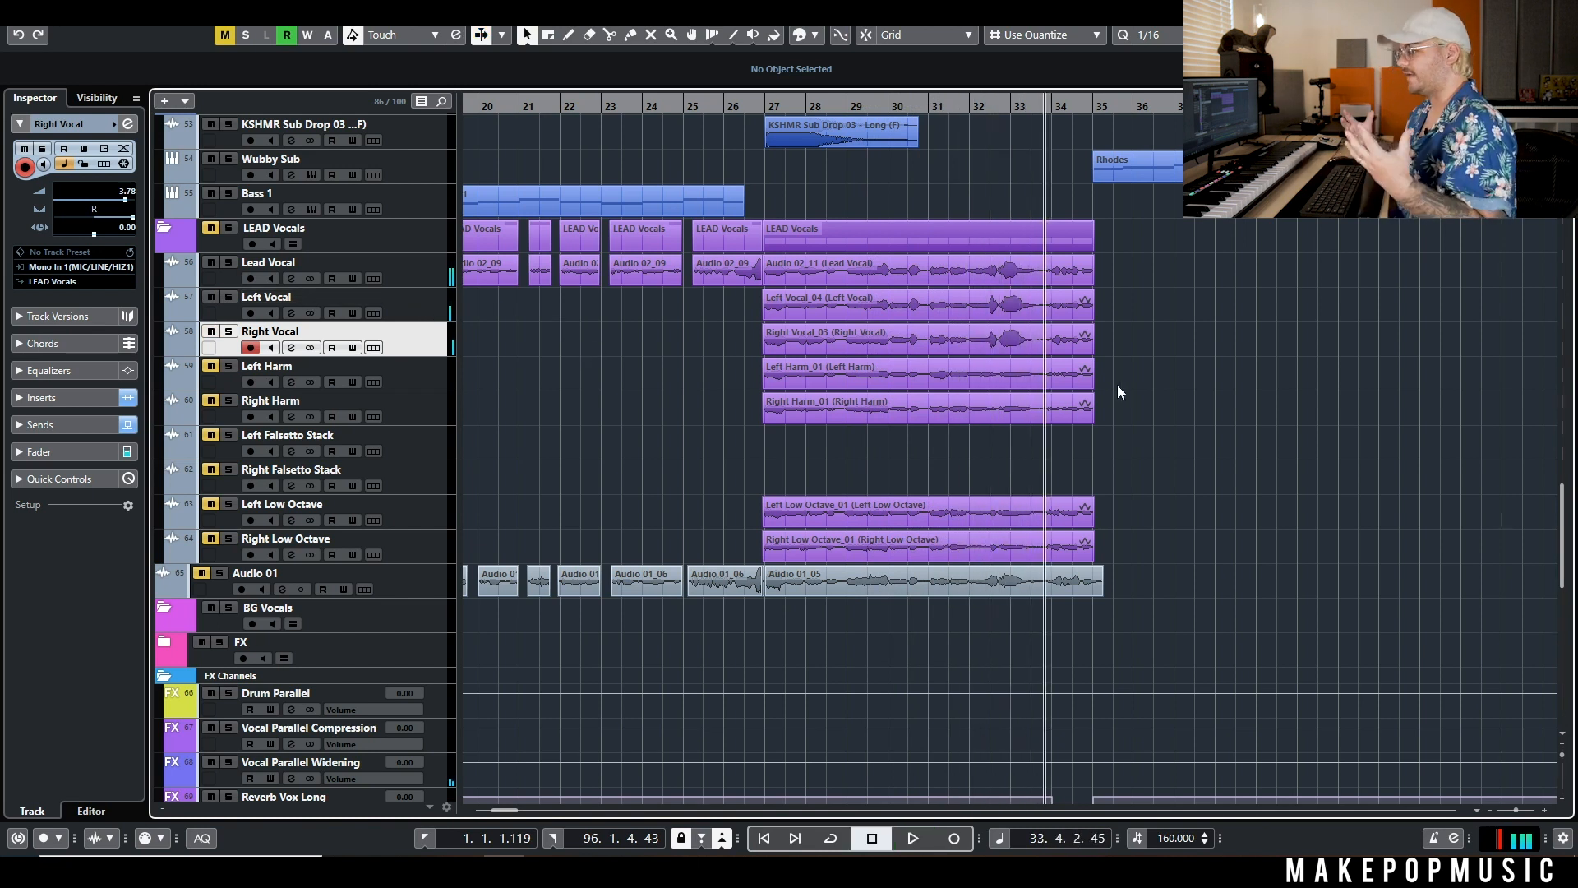
Select the Left and Right Vocal, harmony and falsetto stack clips between bars 13 and 19
left_click(398, 303)
left_click(416, 281)
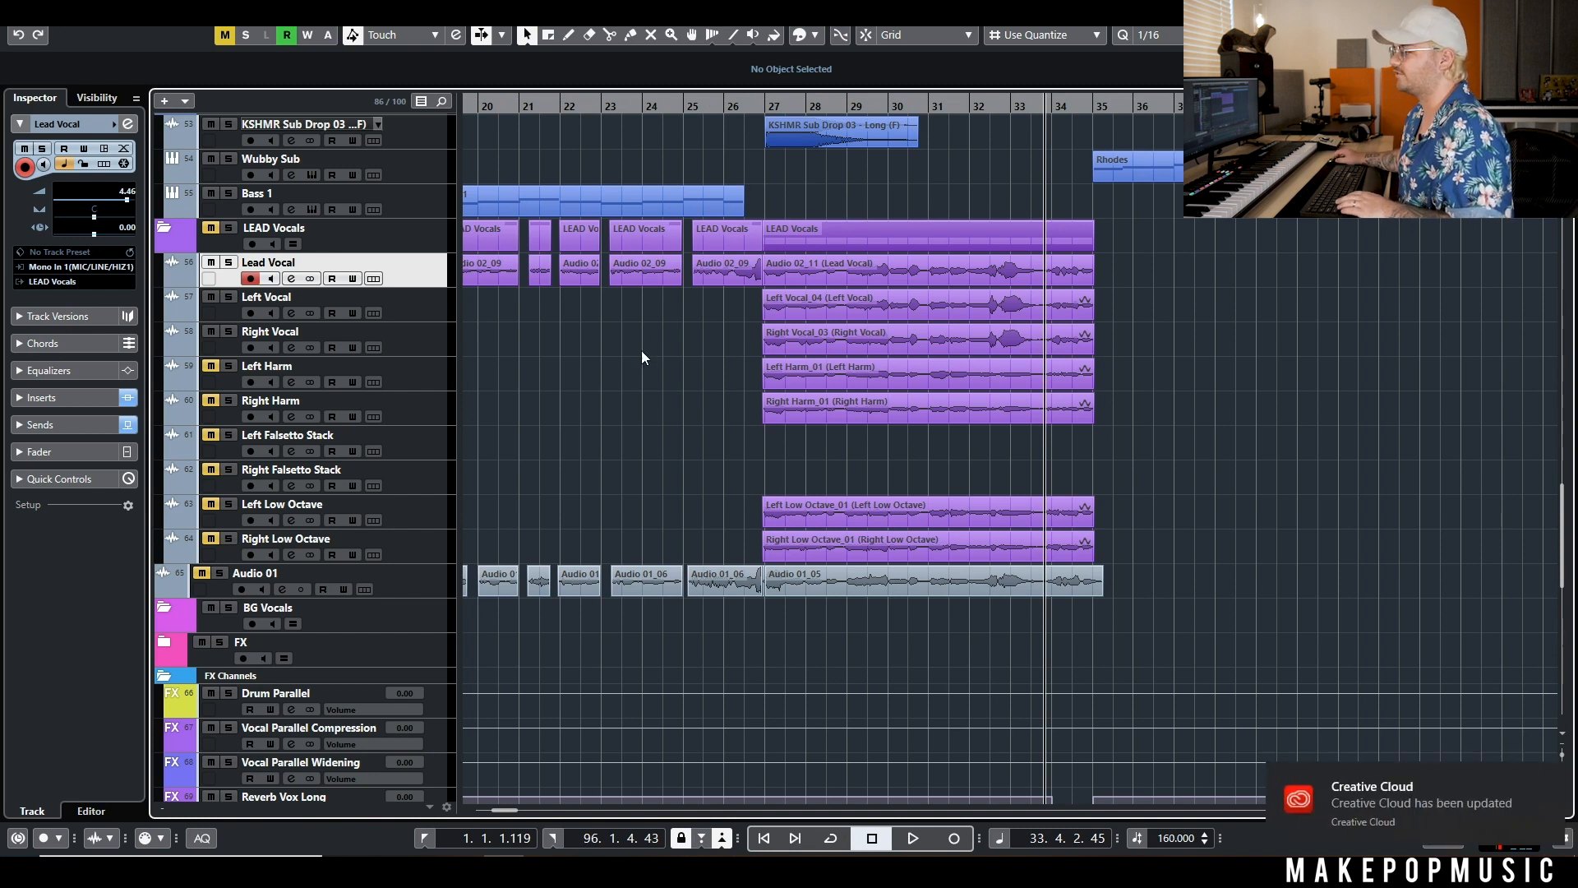
scroll(670, 378, "left", 10)
left_click_drag(924, 312, 1208, 475)
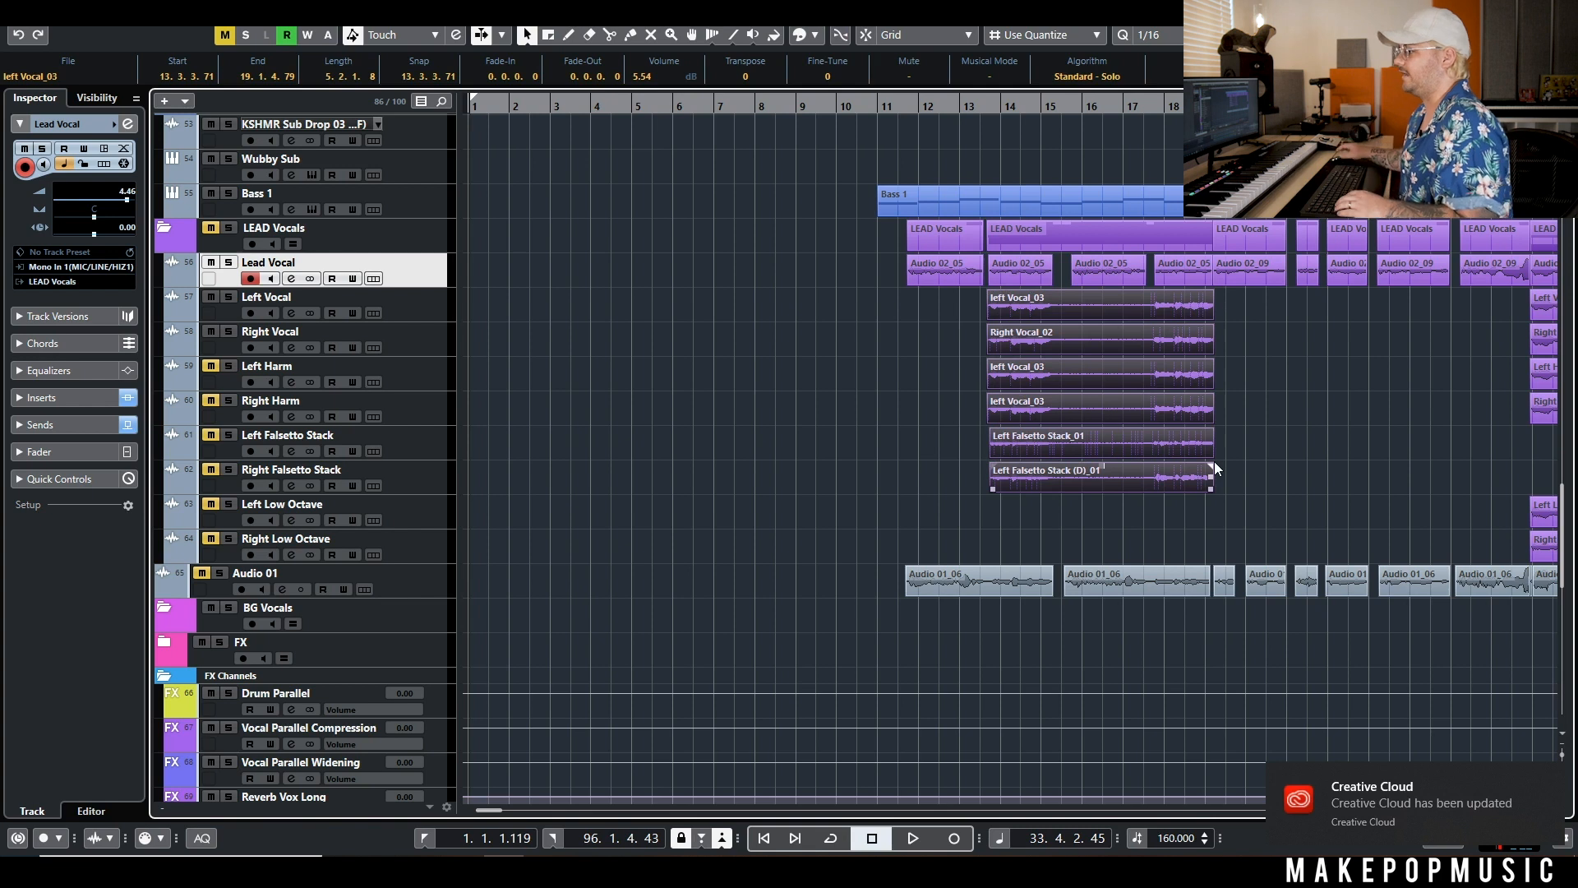
Deselect the clips and compare the level and pan settings of the Left Vocal, Right Vocal and Lead Vocal tracks
scroll(1213, 422, "right", 8)
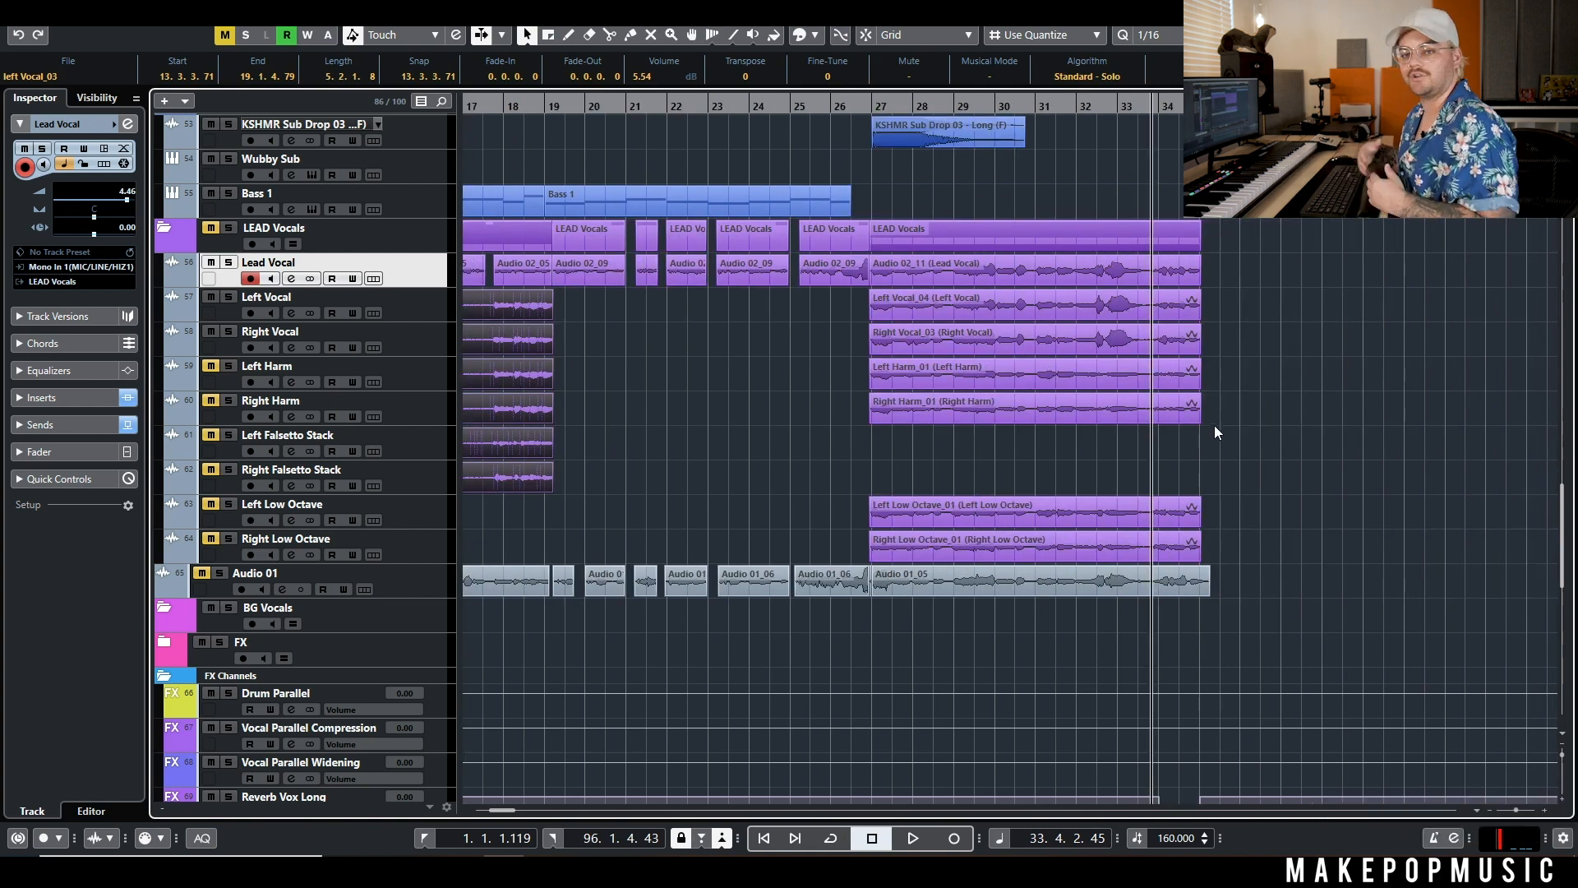
scroll(1259, 401, "down", 3)
left_click(1259, 401)
scroll(1221, 398, "right", 2)
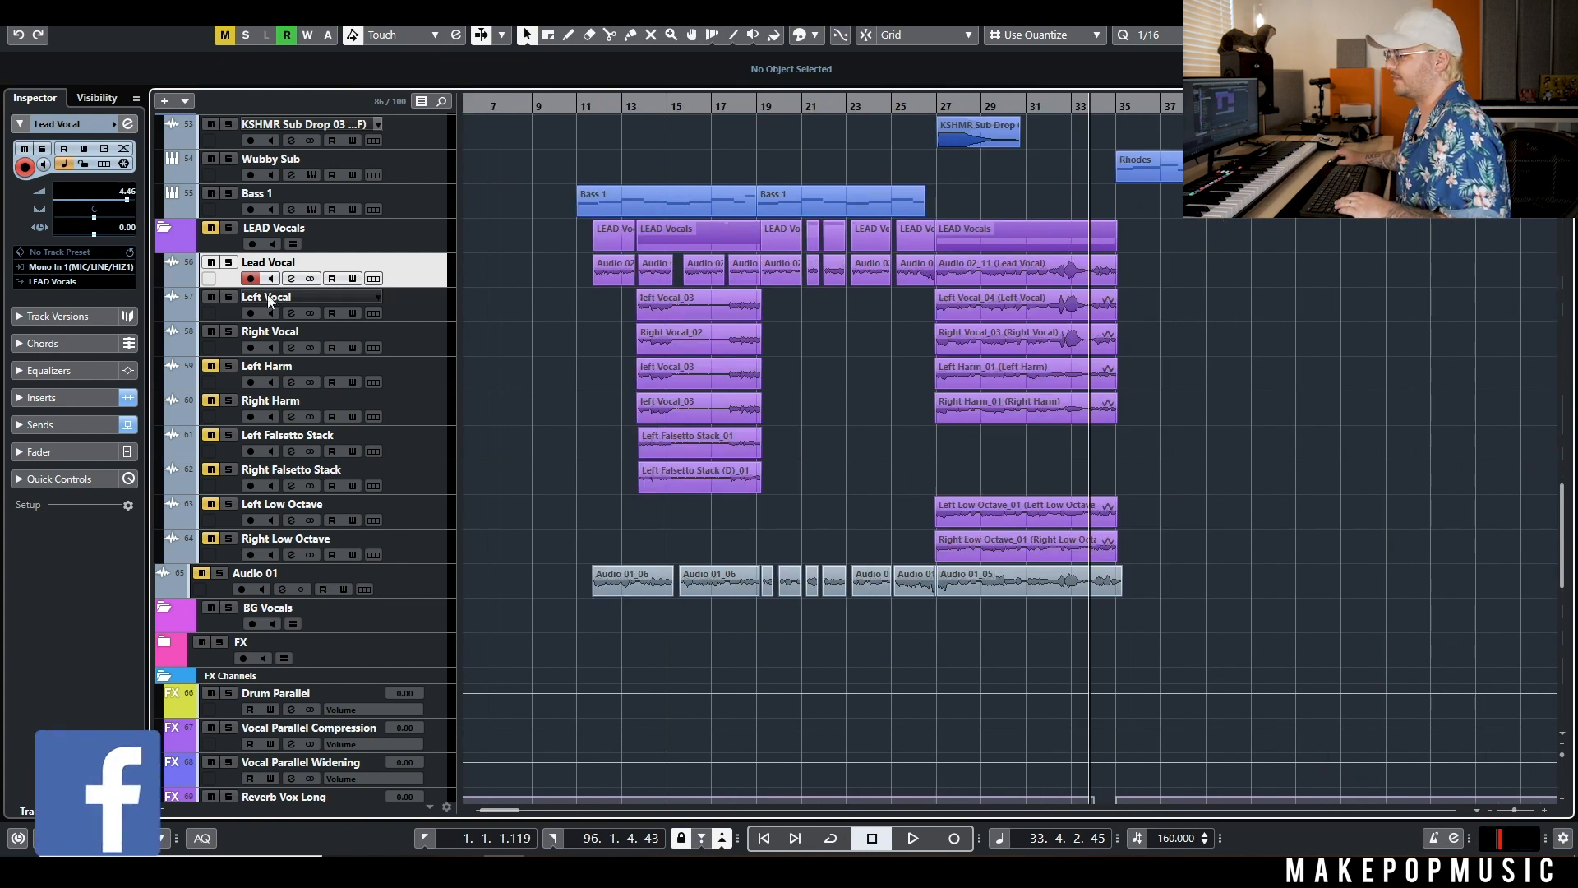
left_click(436, 305)
left_click(429, 330)
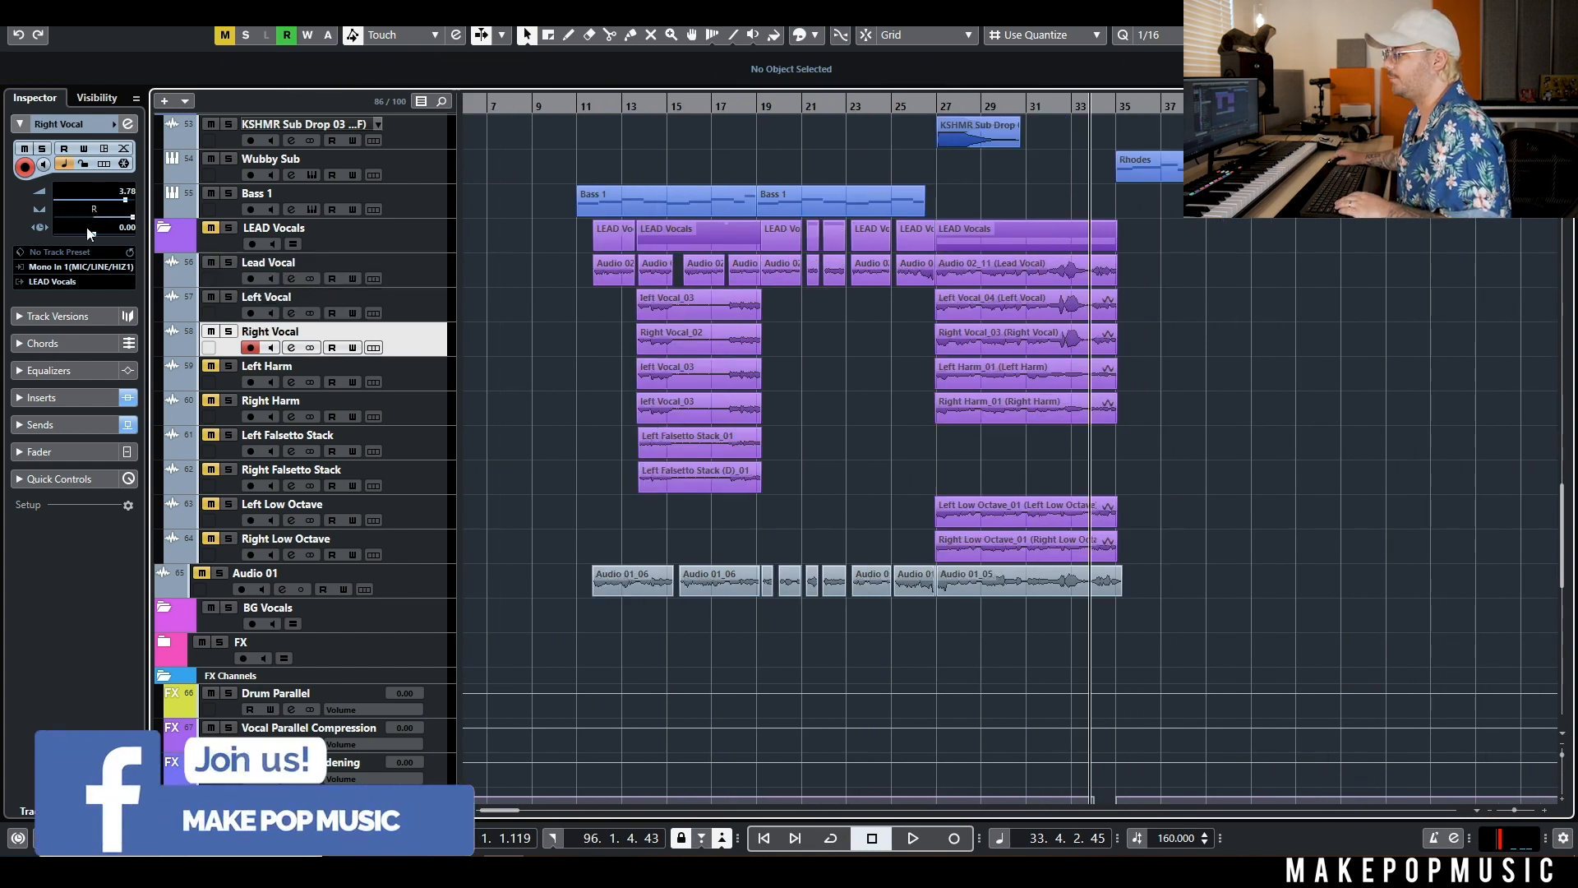
left_click(450, 307)
left_click(442, 281)
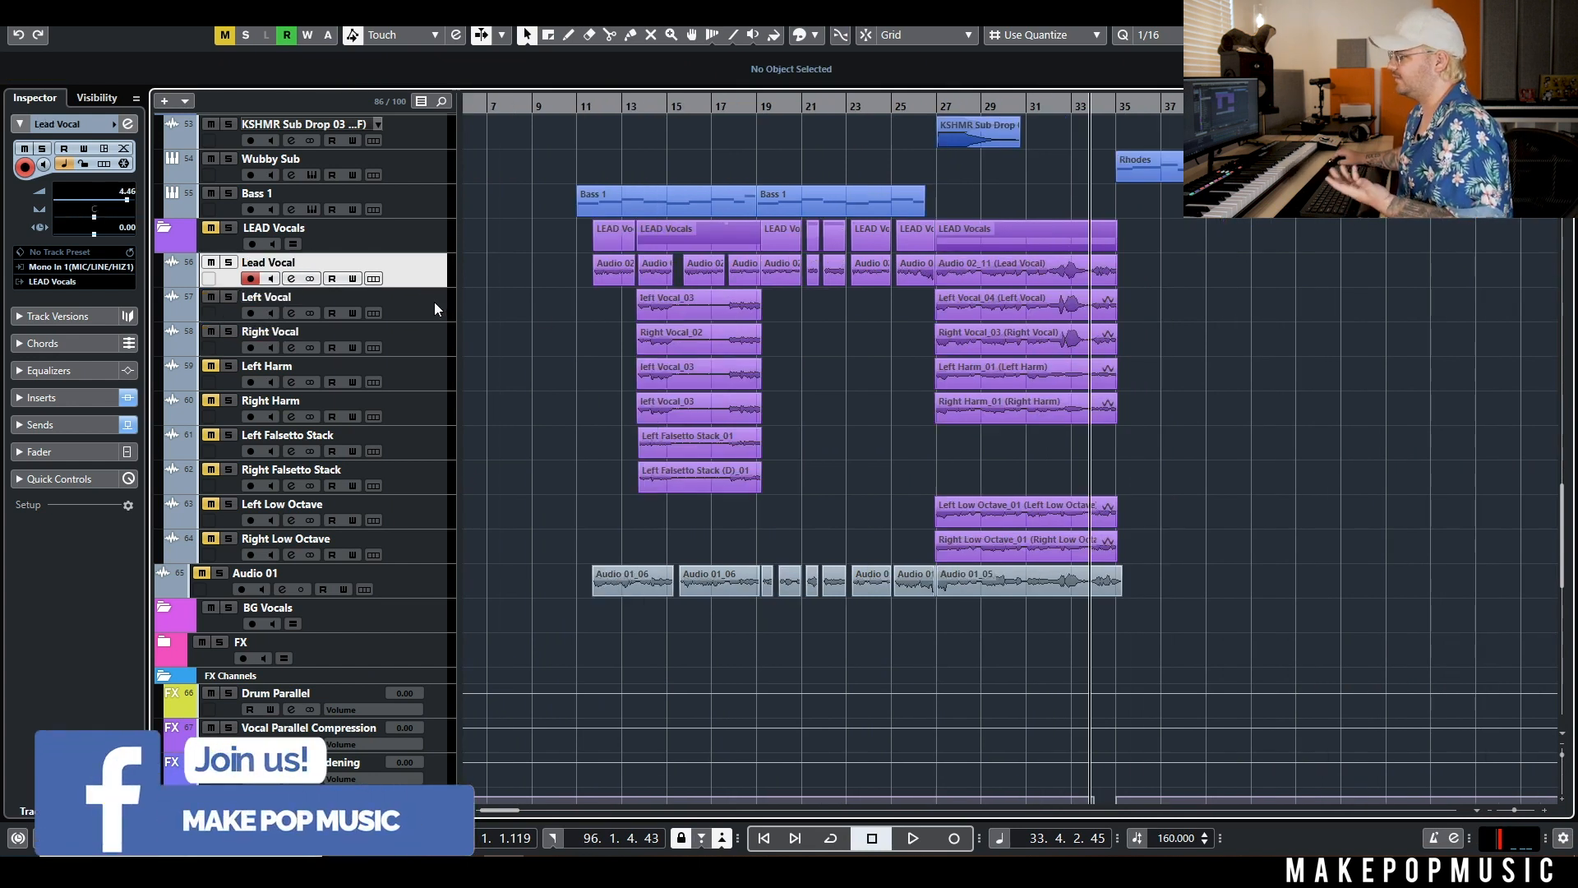
left_click(433, 304)
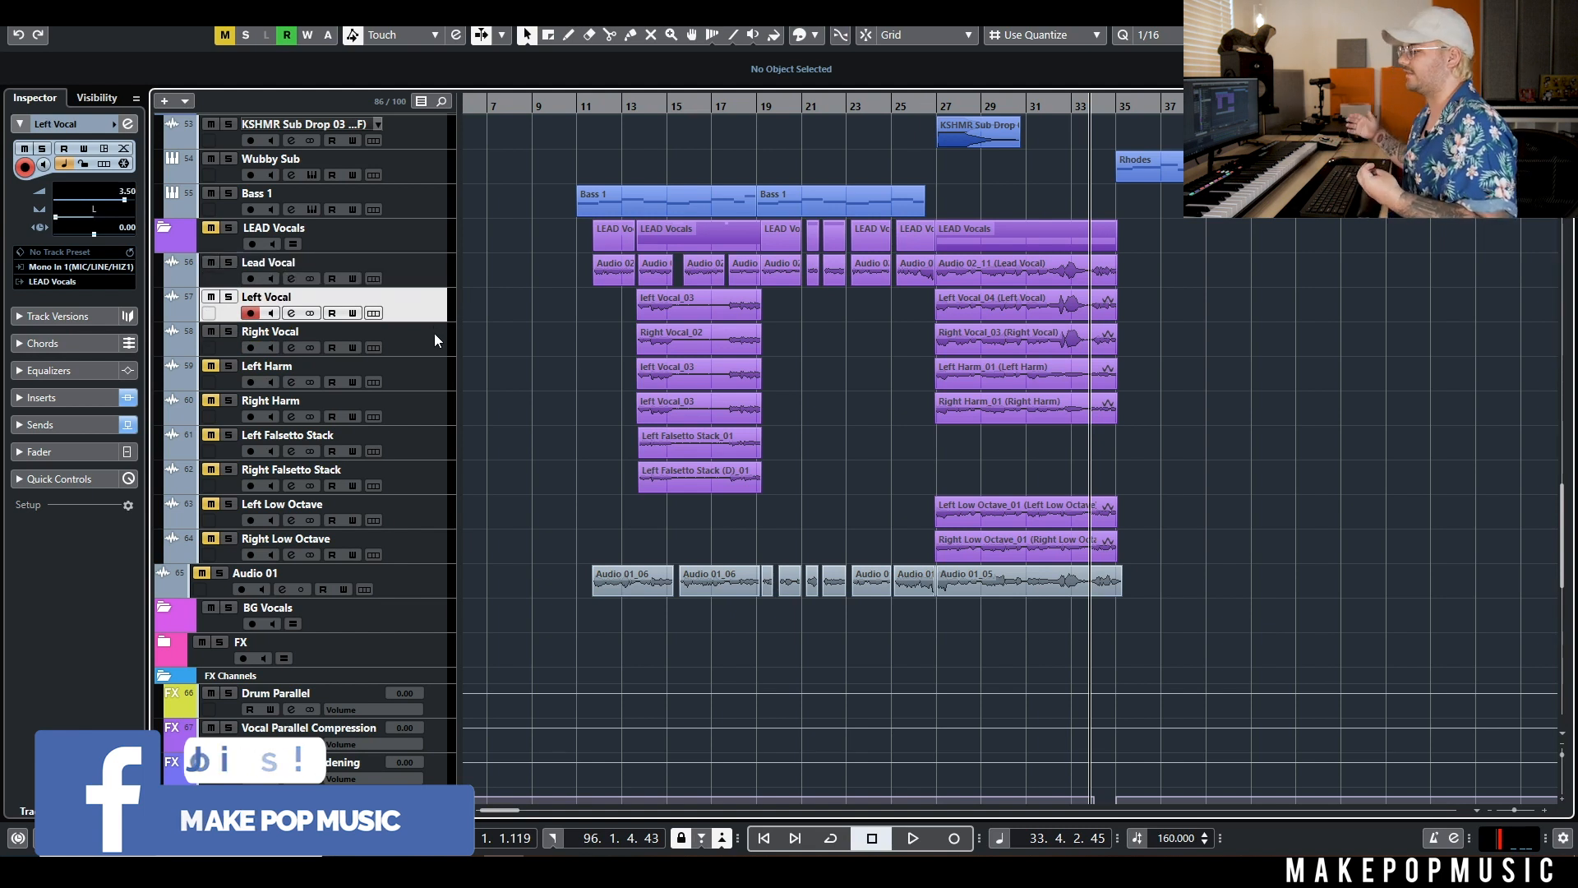
Unmute both harmony tracks and pan the Left Harm to L87 and the Right Harm to R83
left_click(211, 366)
left_click(211, 400)
left_click(411, 376)
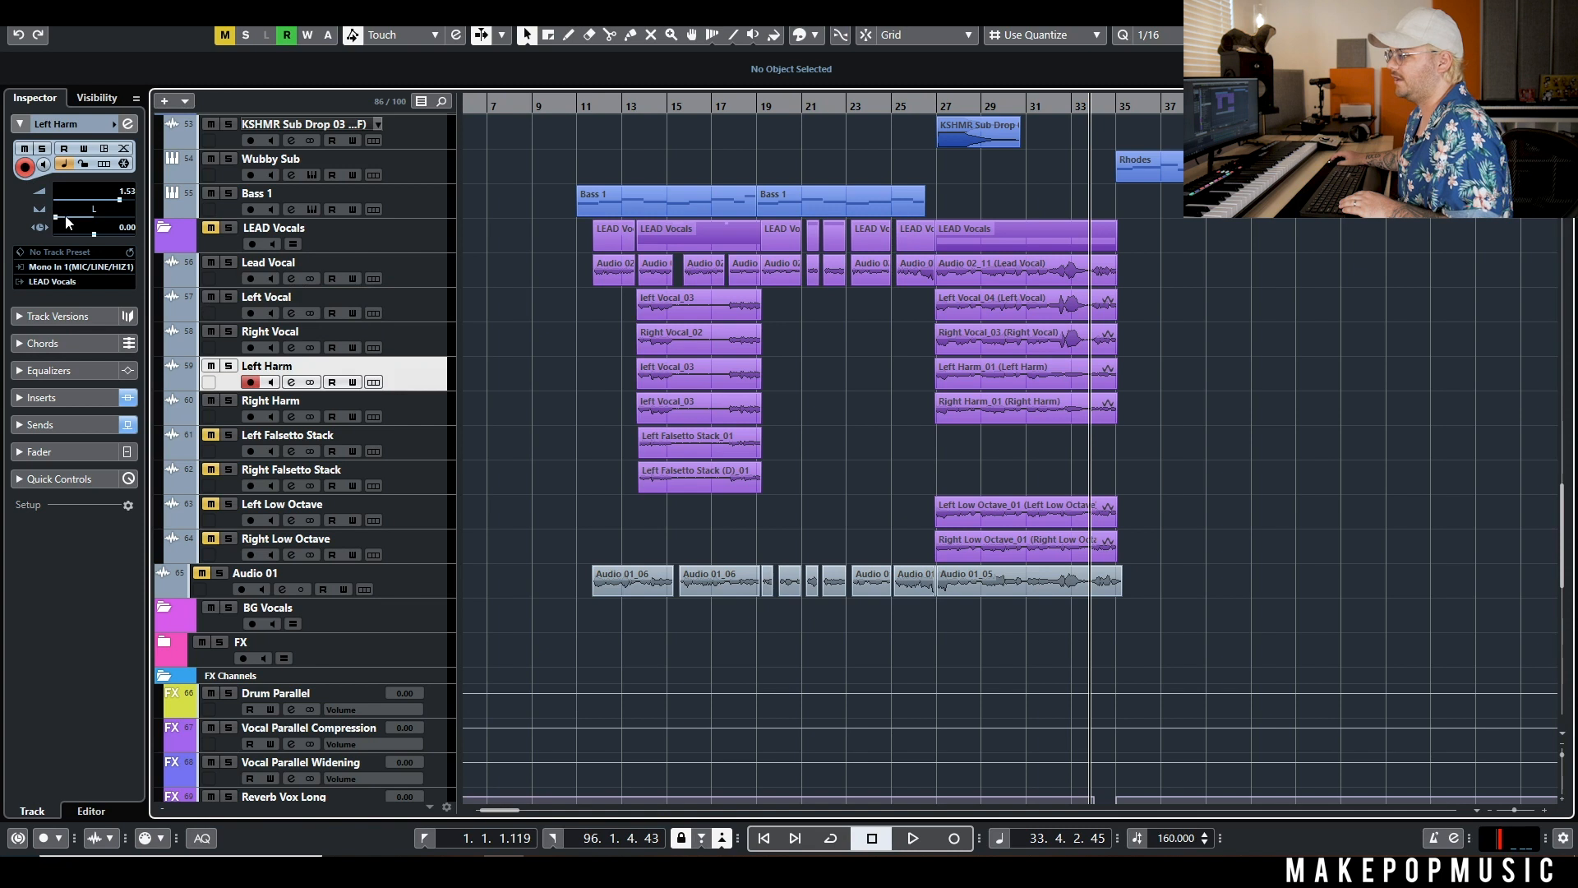
left_click_drag(67, 221, 63, 222)
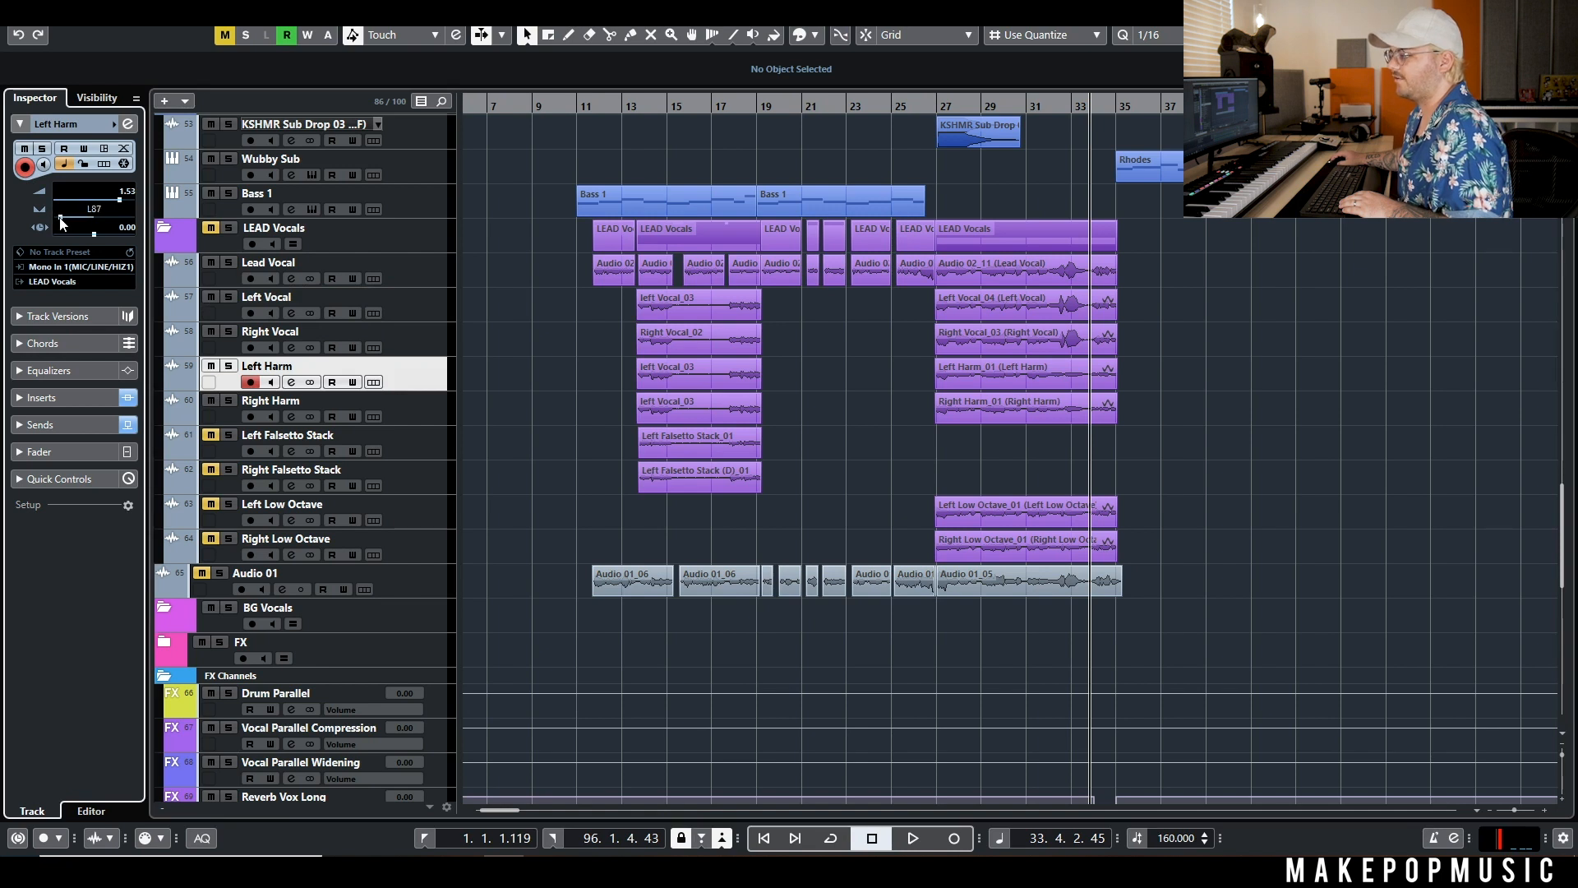
left_click(419, 405)
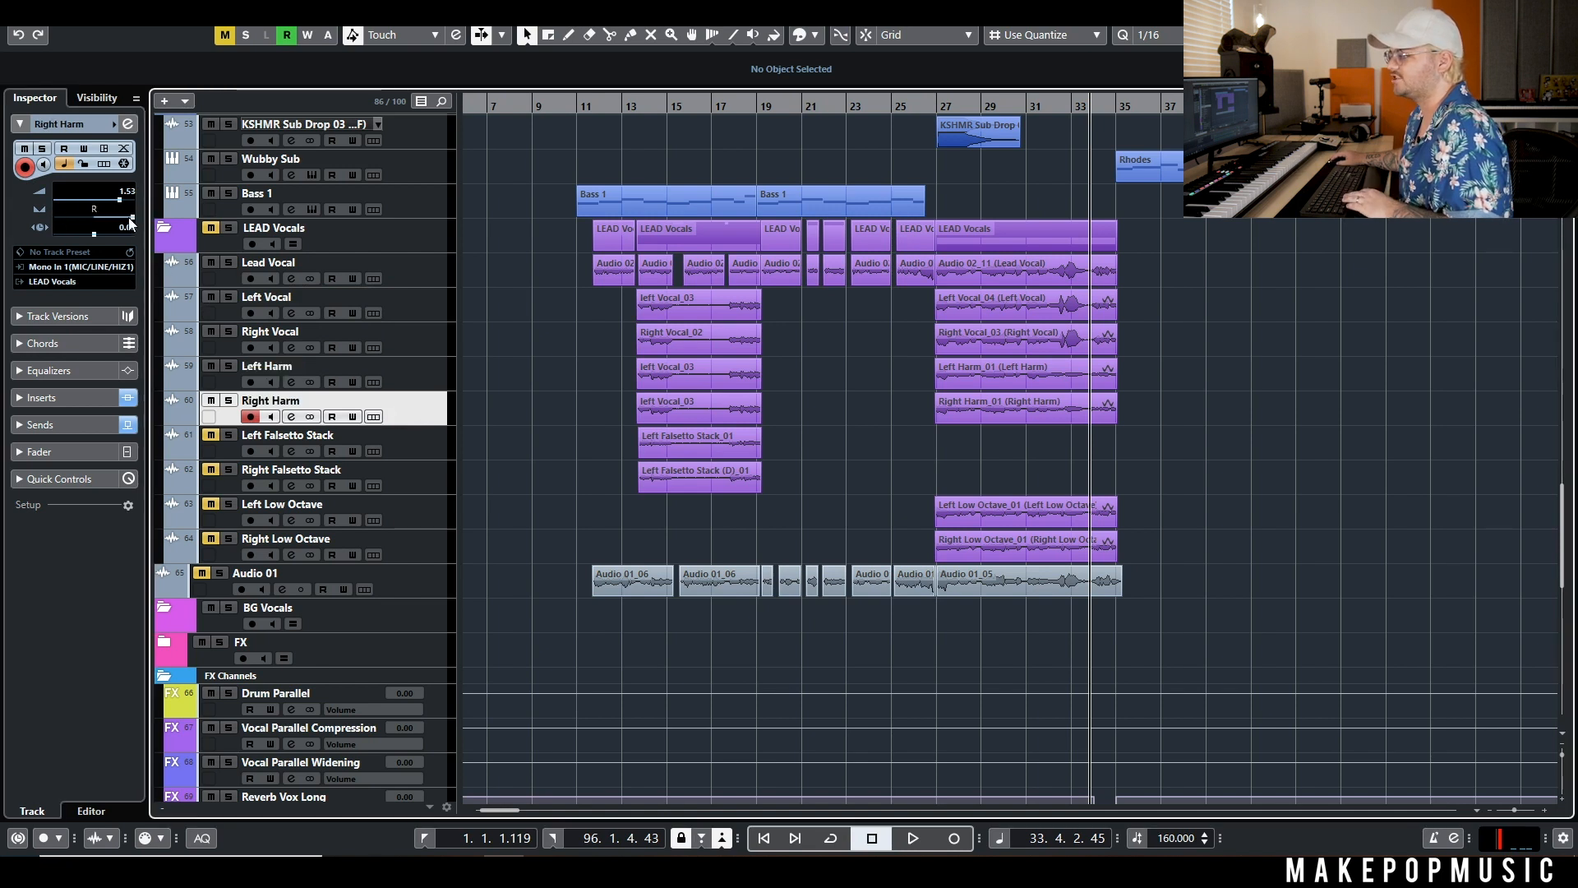
left_click_drag(129, 222, 127, 222)
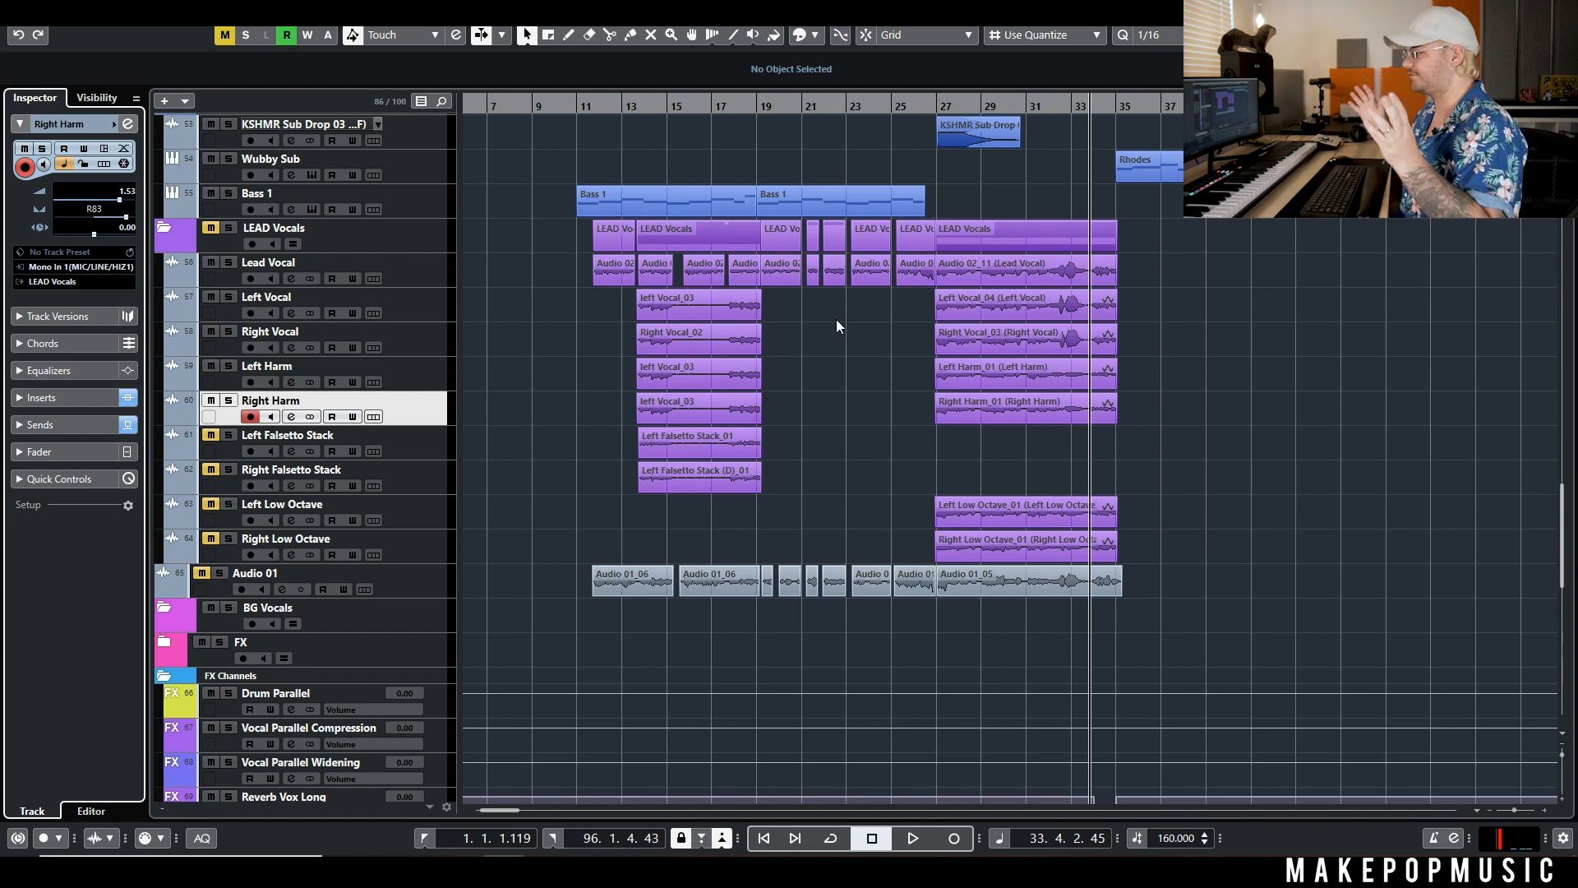
Play the section from bar 27 and raise the volume of both the Left Harm and the Right Harm to 2.89
left_click(942, 100)
key("space")
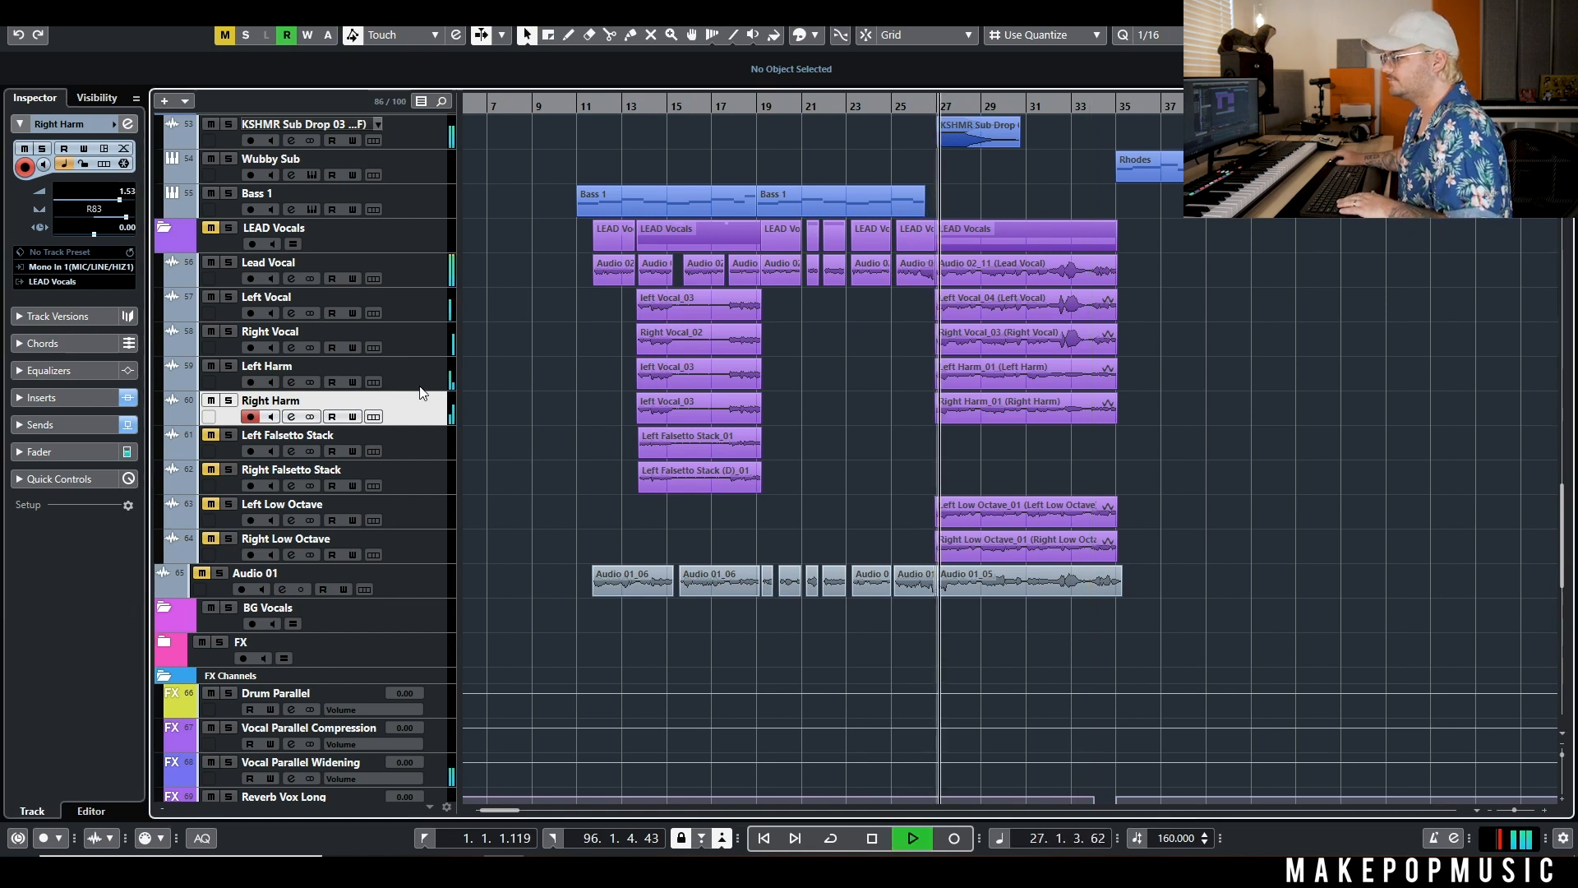
left_click(422, 375)
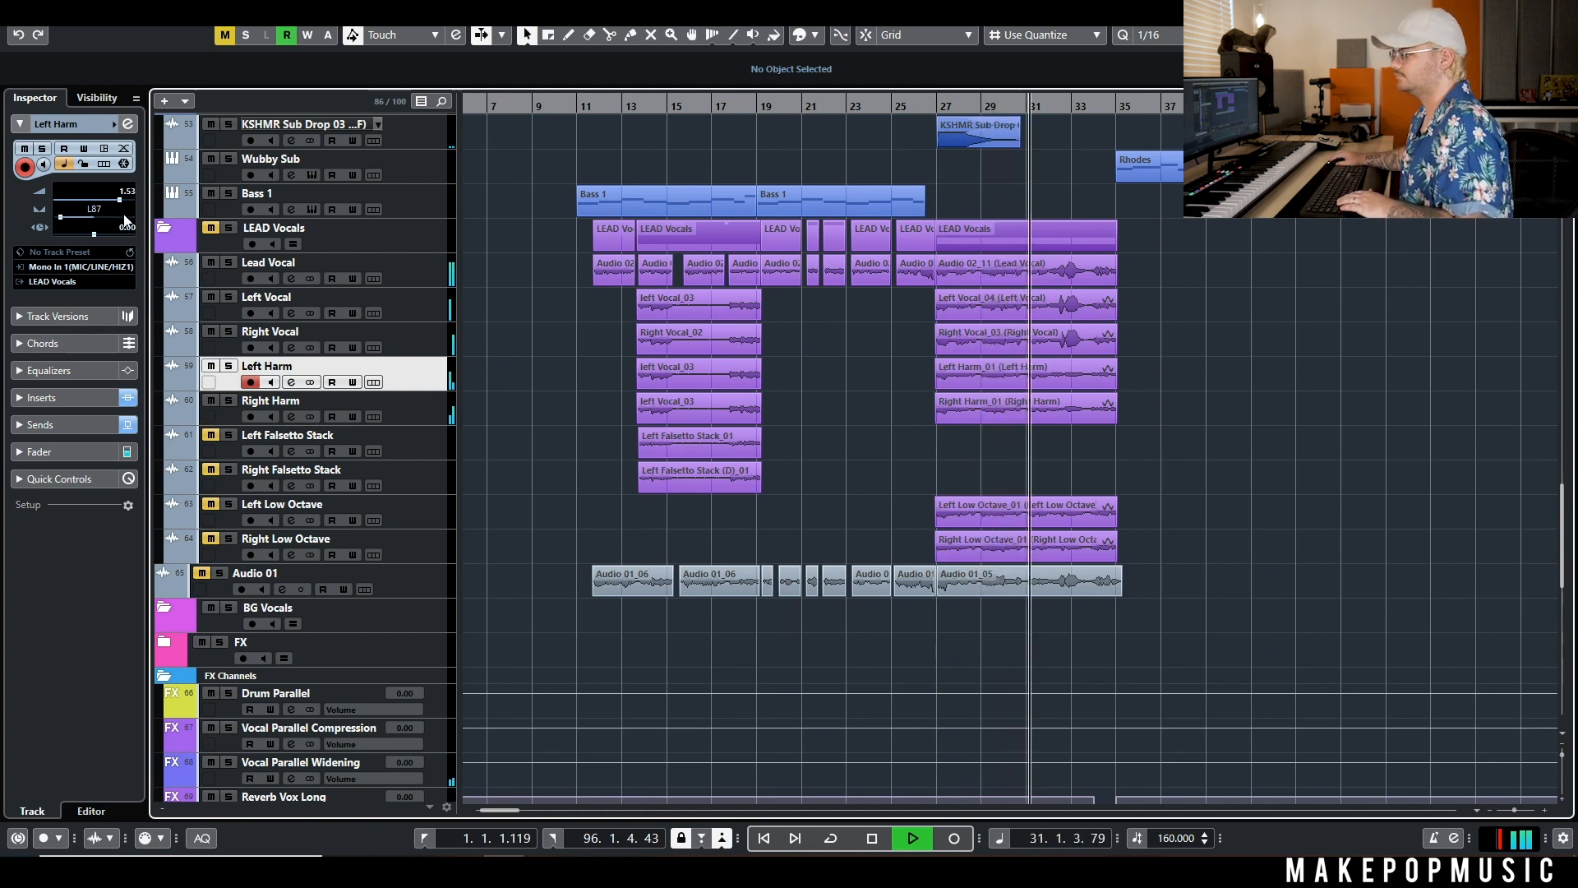
scroll(128, 206, "up", 2)
key("space")
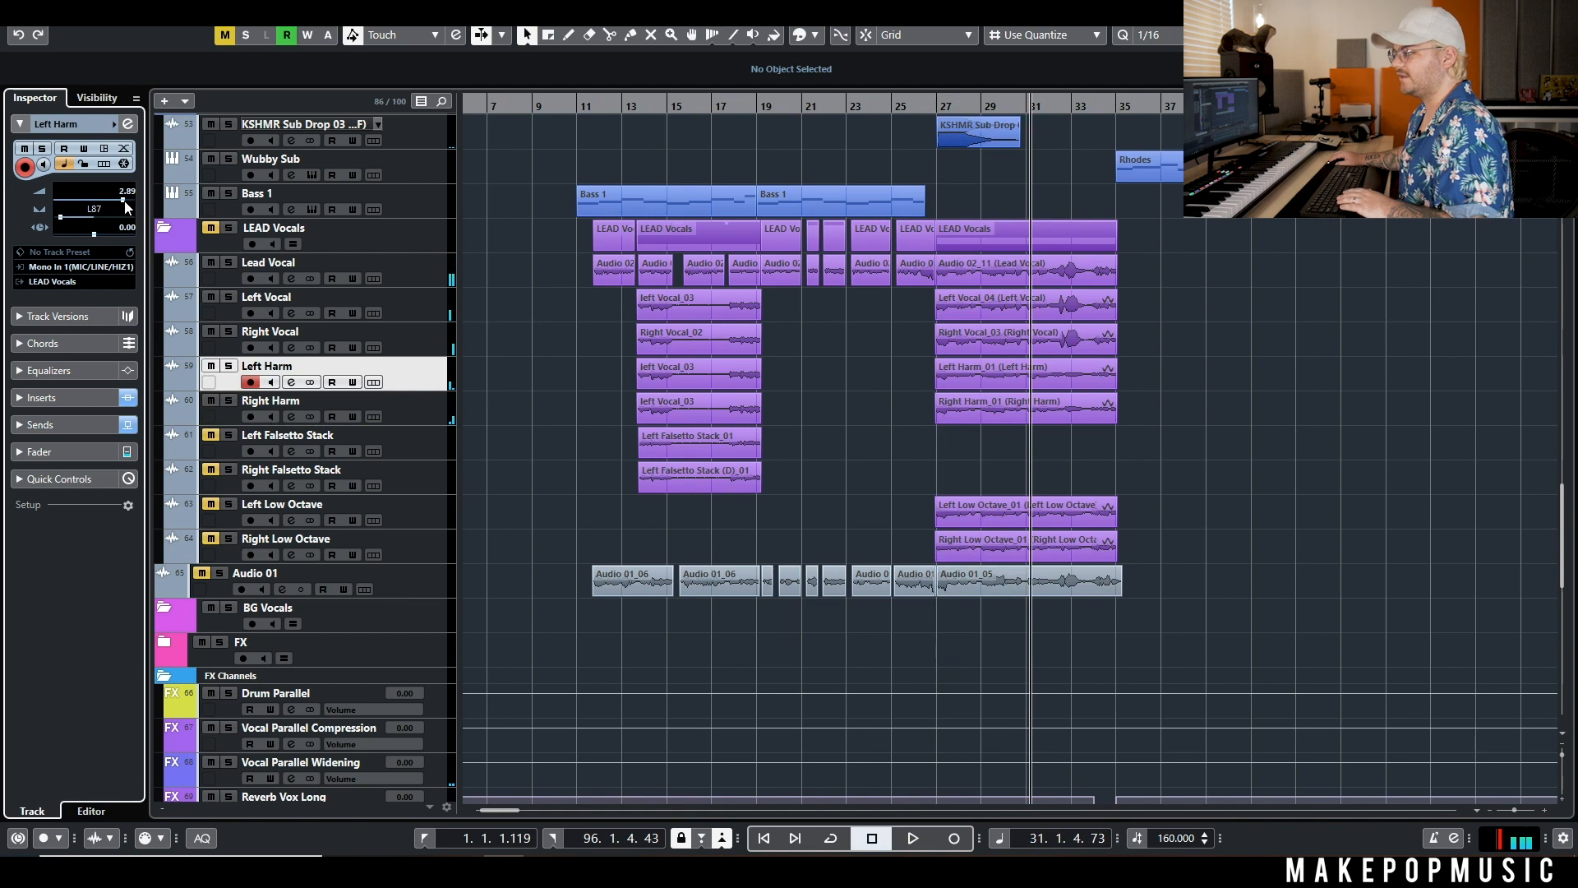
left_click(392, 407)
scroll(126, 199, "up", 2)
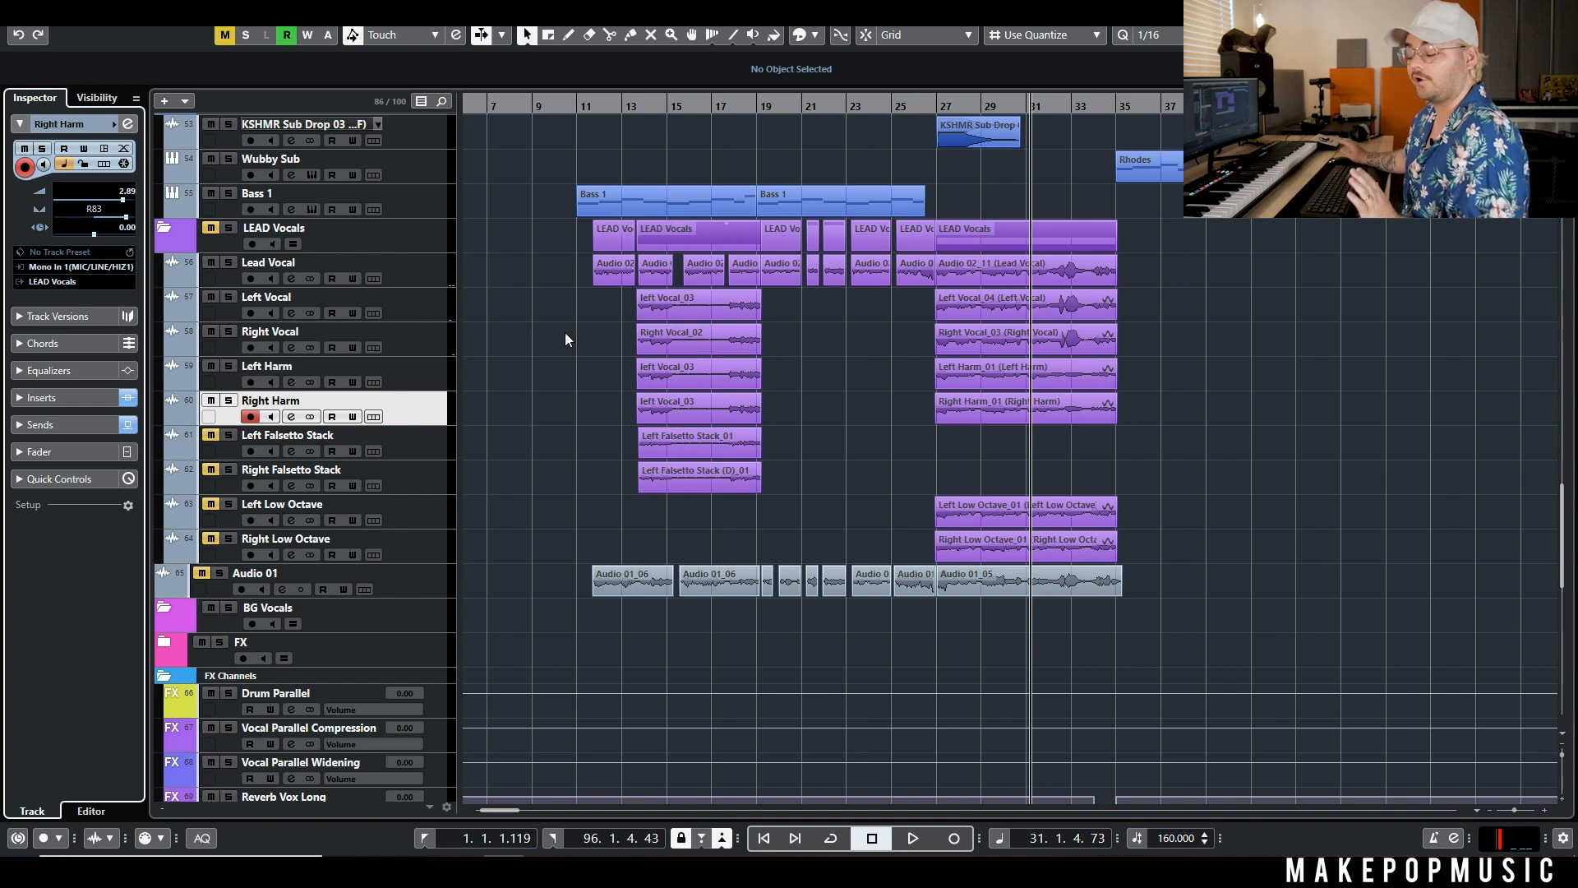
Replay the harmonies from bar 26, pan the Left Harm to L72 and listen on to about bar 34
left_click(925, 112)
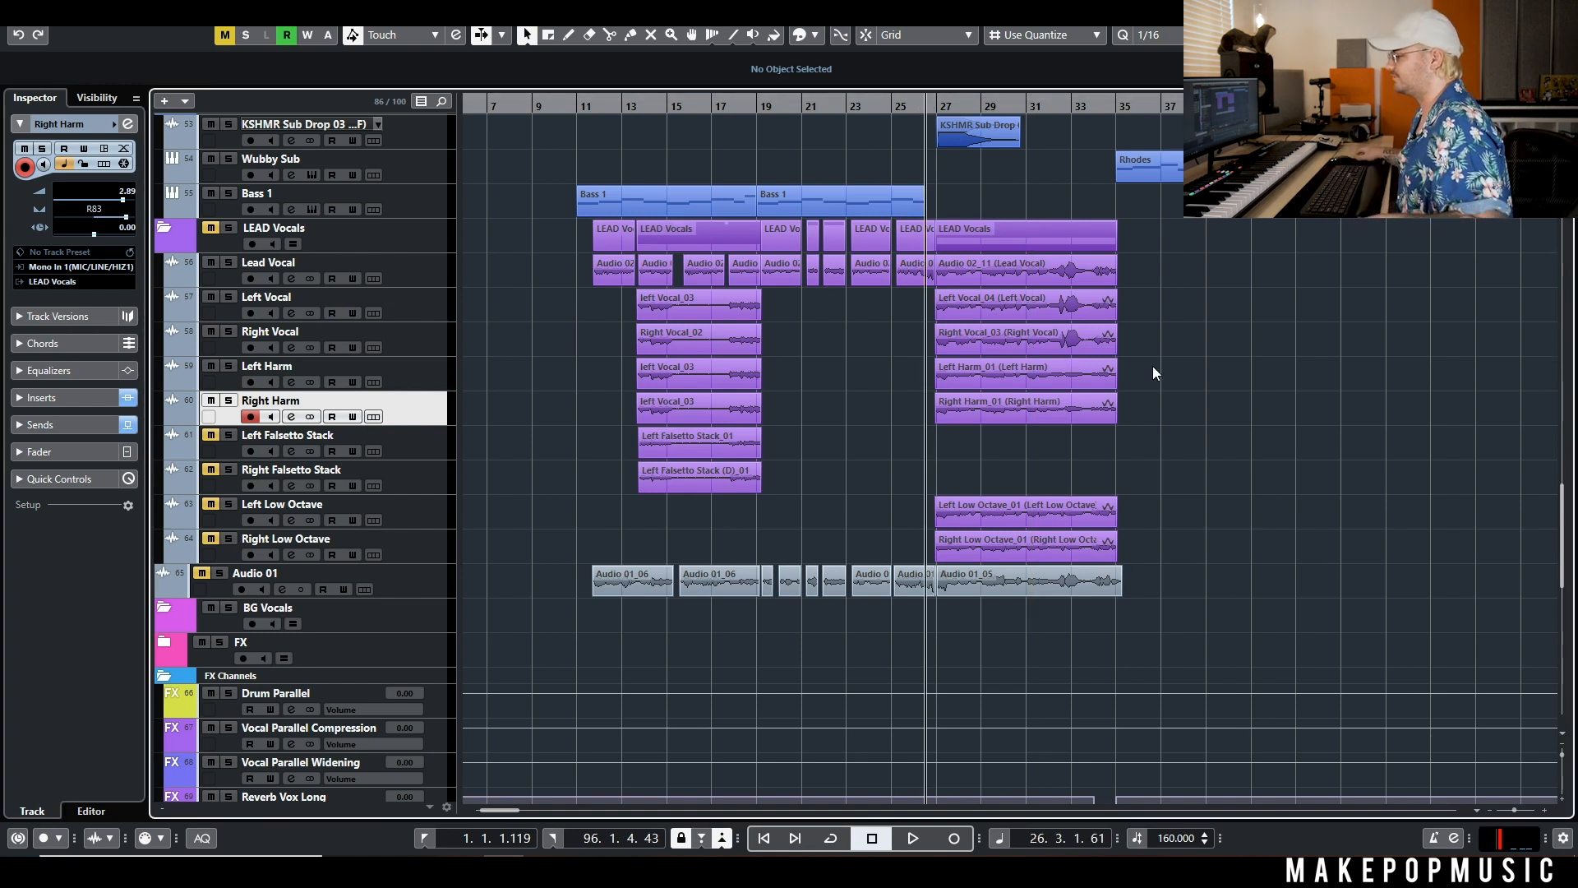
key("space")
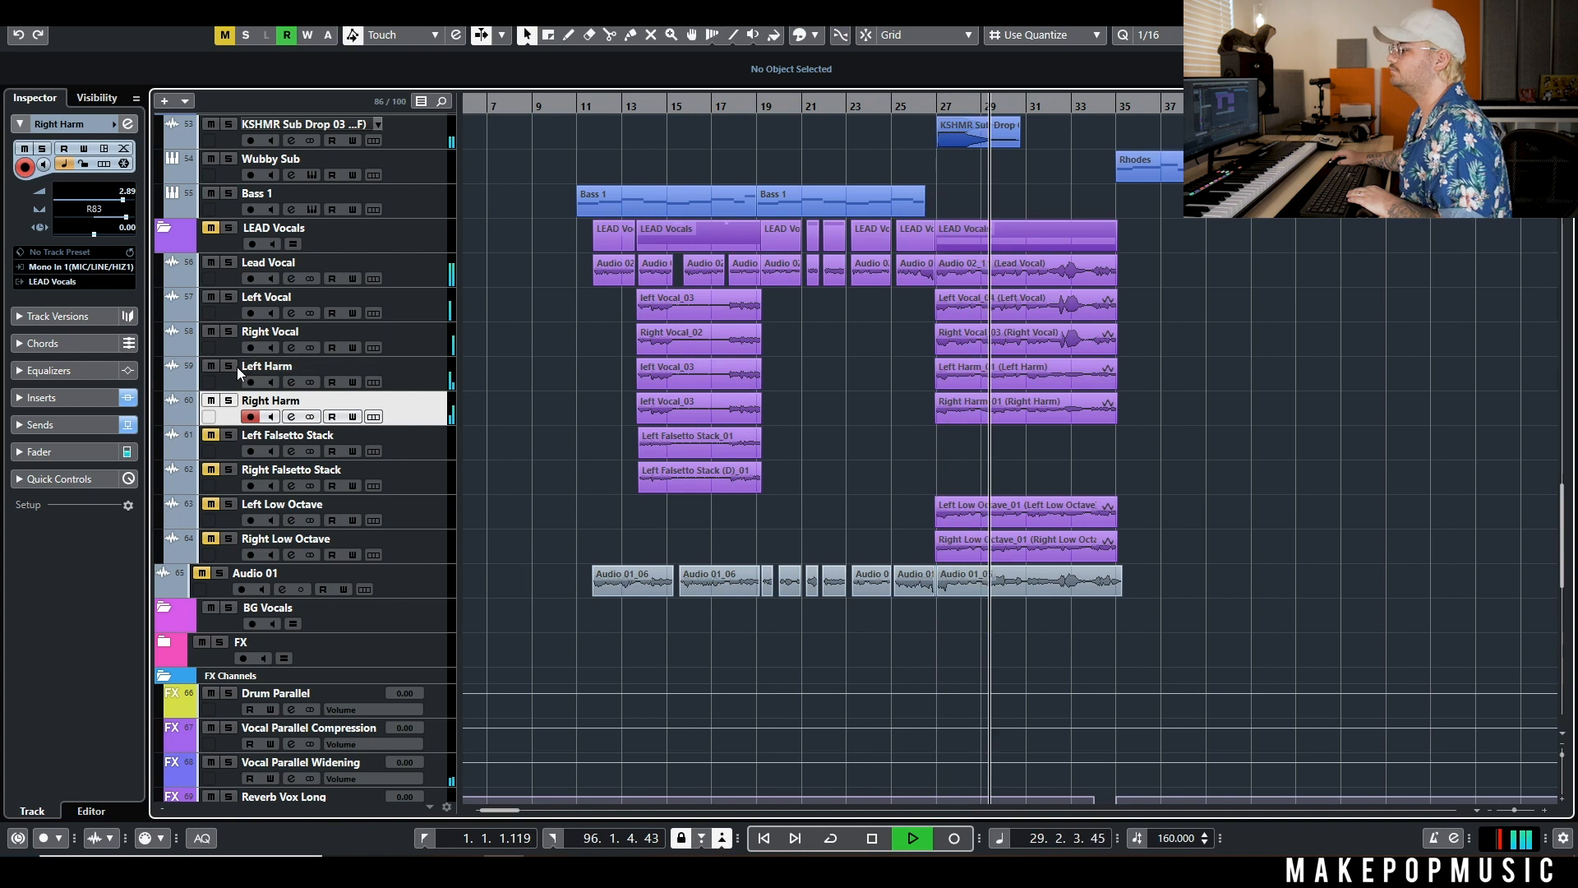
key("space")
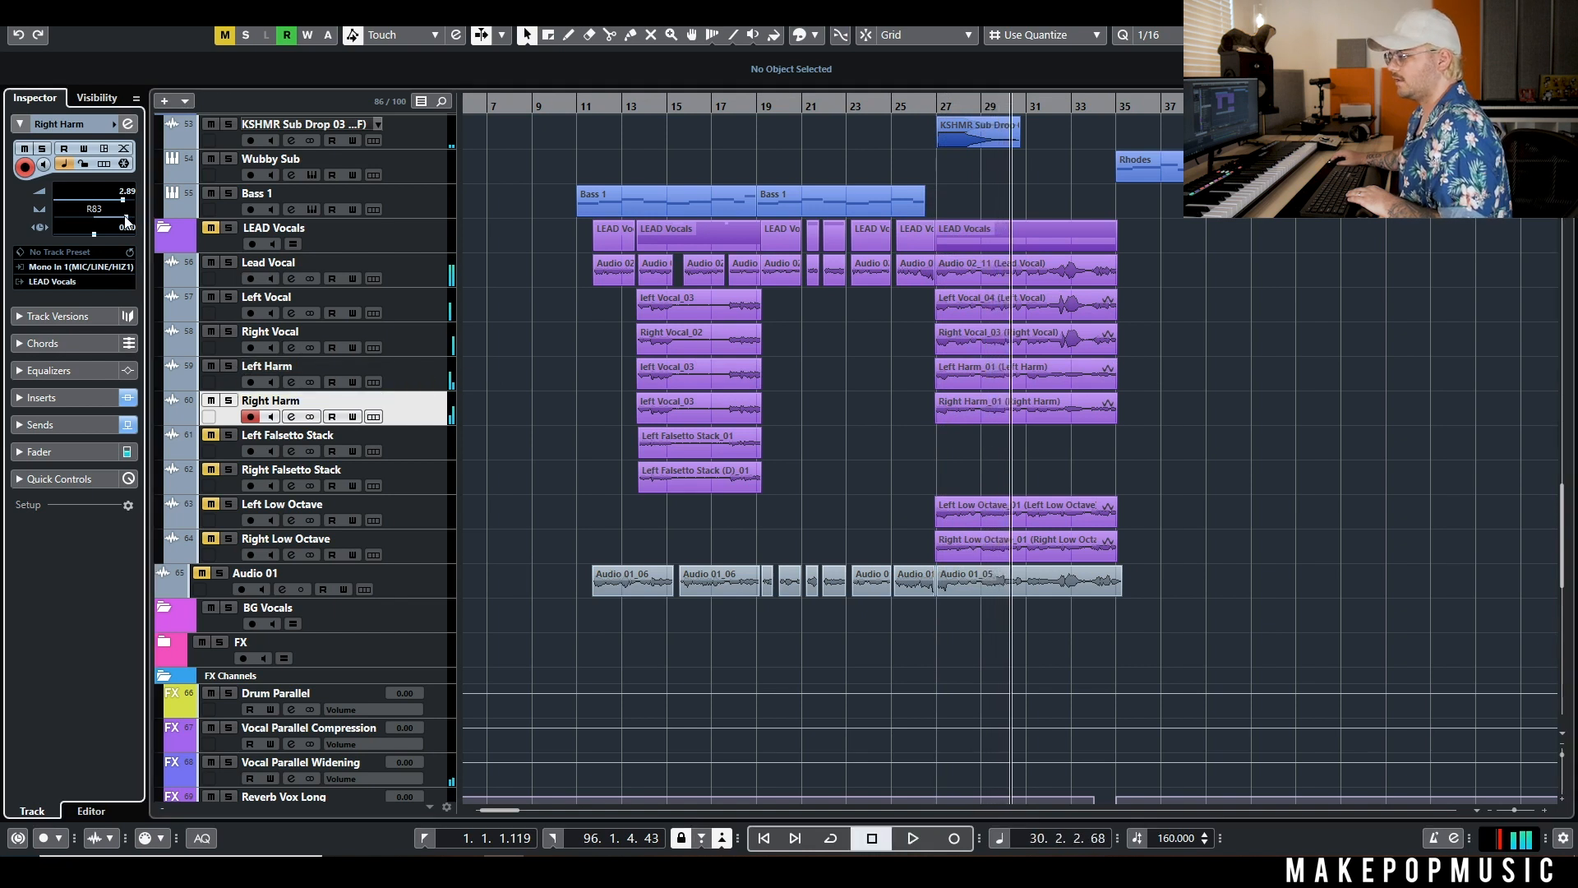
left_click(409, 386)
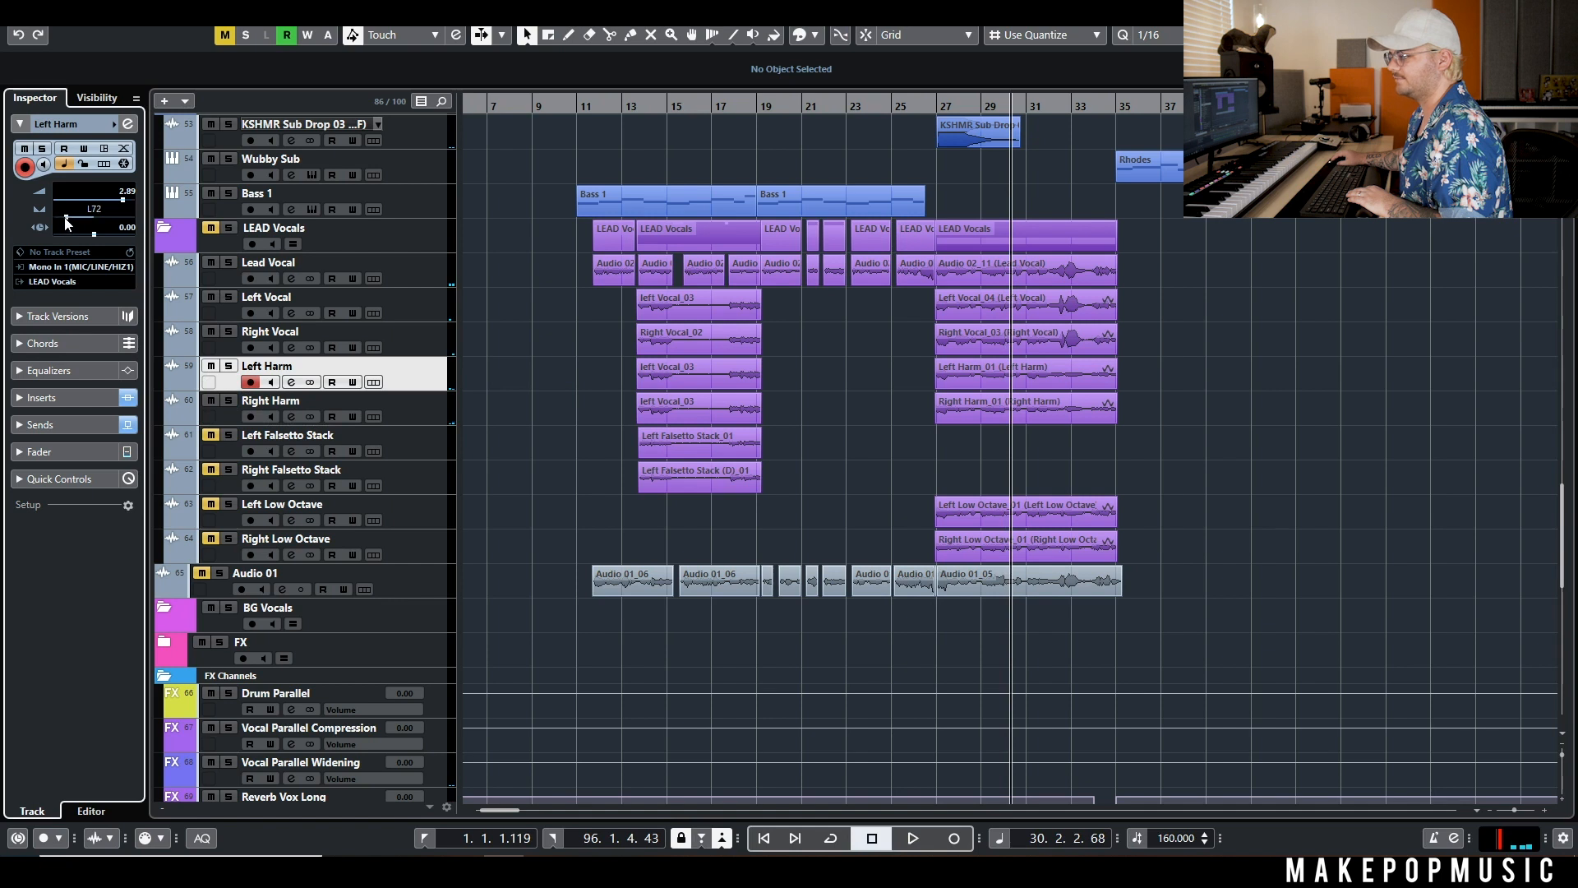
key("space")
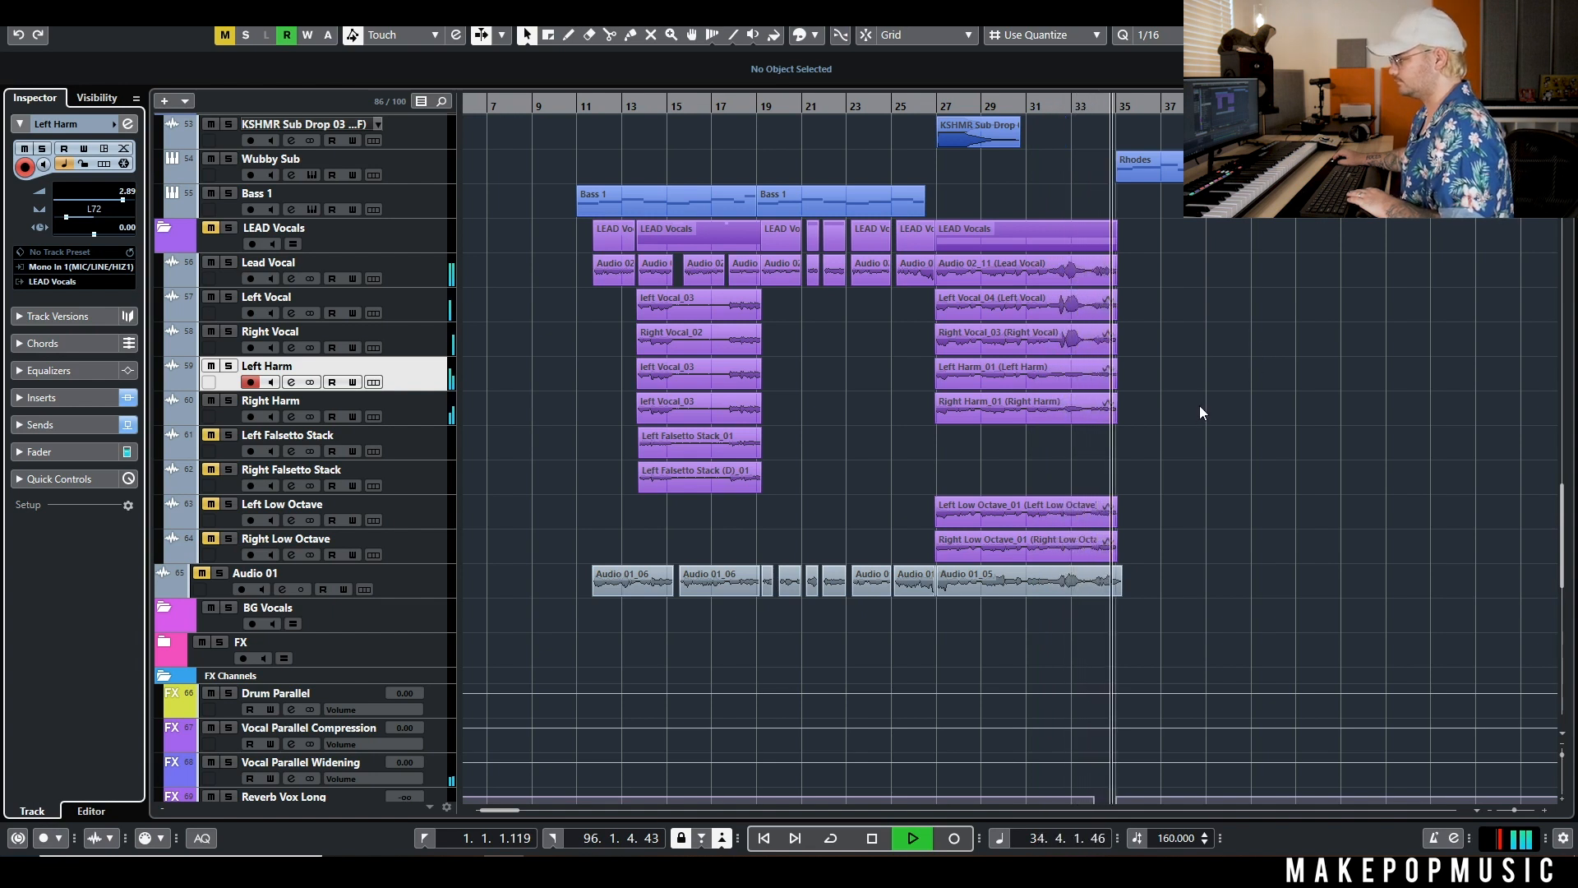
key("space")
Return the playhead to bar 26, move the Left and Right Low Octave tracks above the falsetto stack tracks and unmute them
left_click(925, 105)
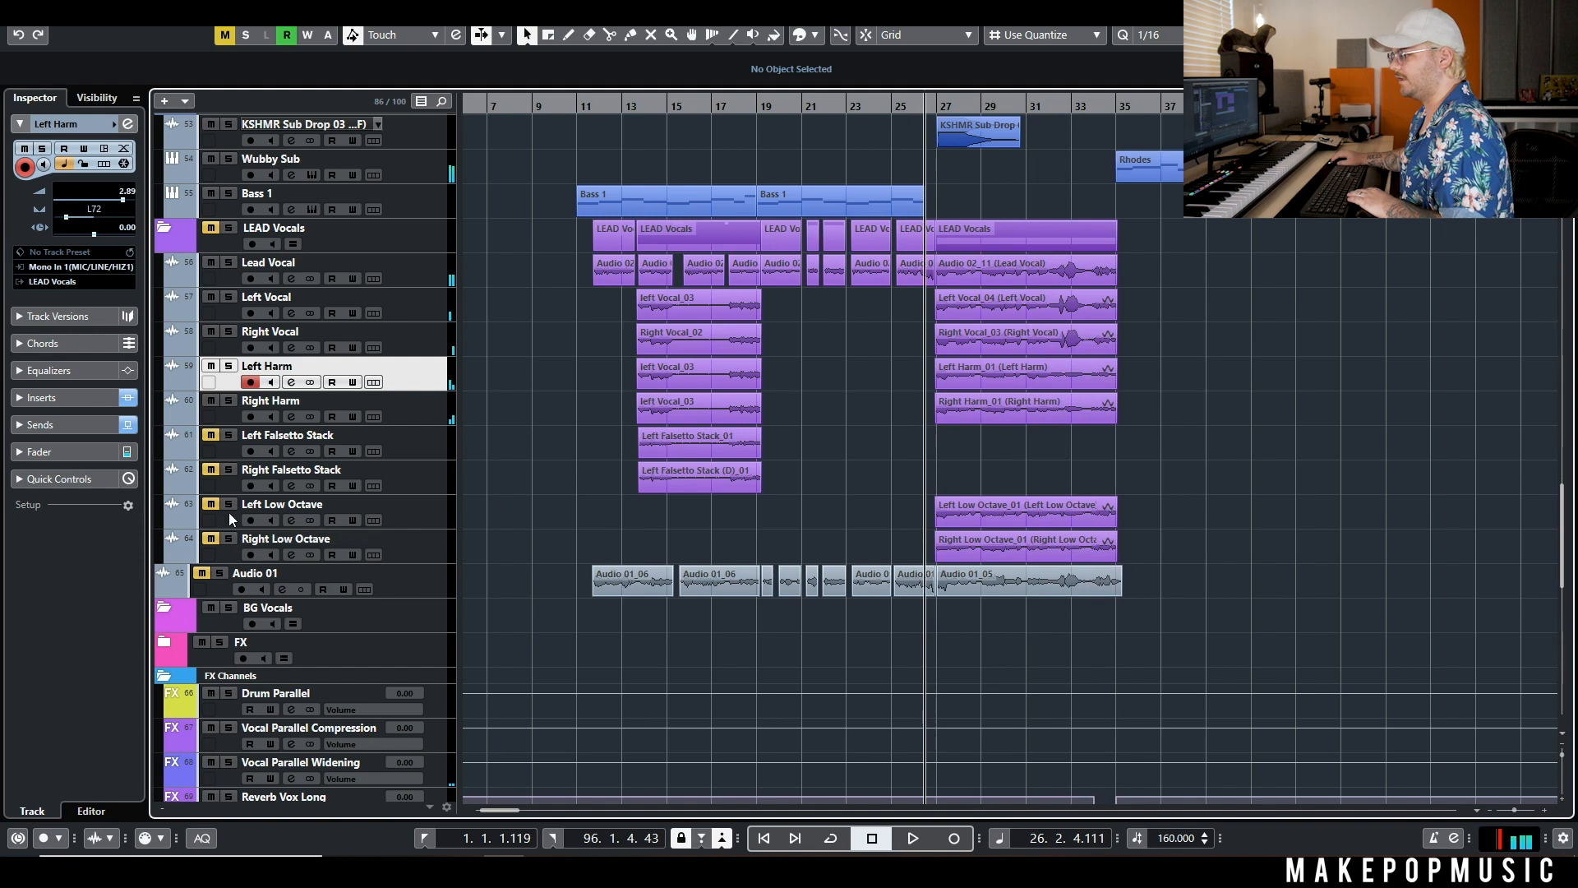
left_click(411, 516)
left_click(424, 531, "shift")
left_click_drag(424, 531, 428, 440)
left_click(446, 436)
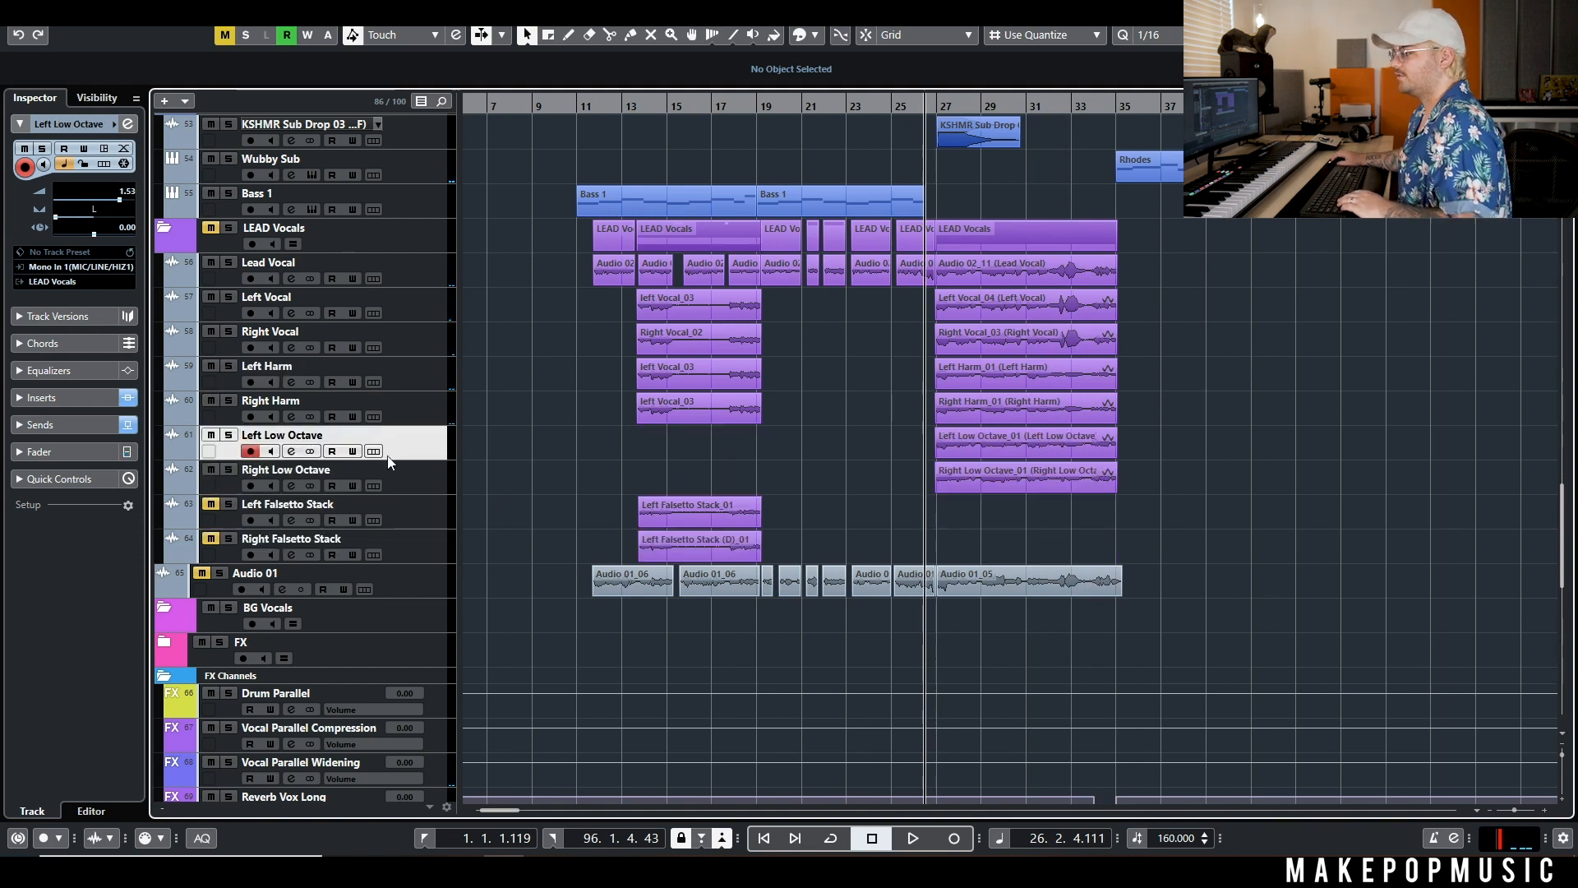
Pan the Left Low Octave to L49 and the Right Low Octave to R51
left_click(69, 218)
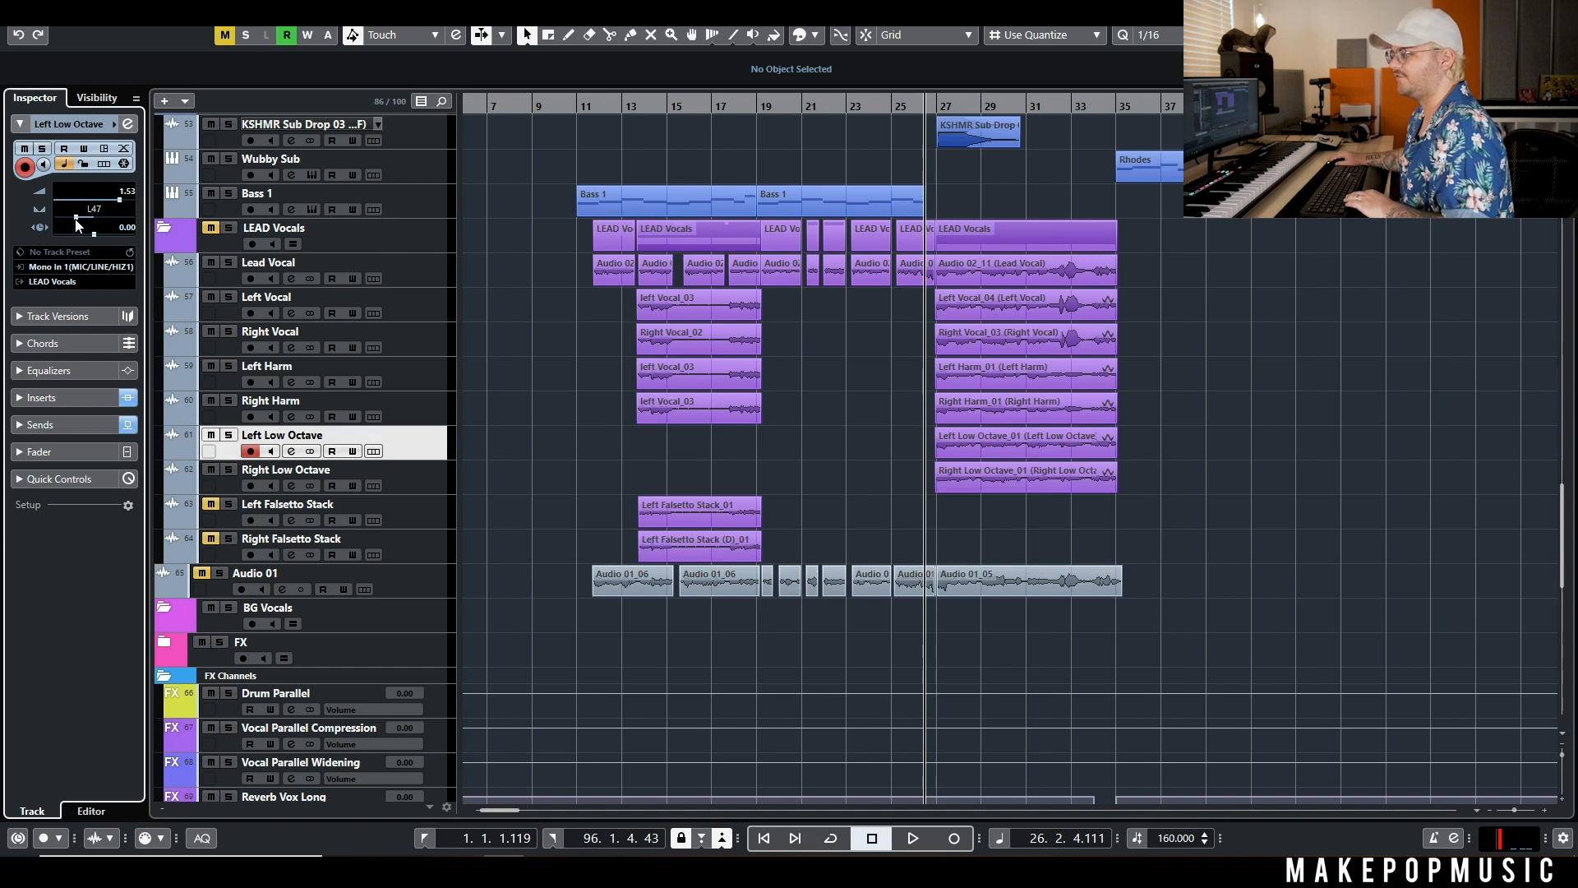
left_click(427, 487)
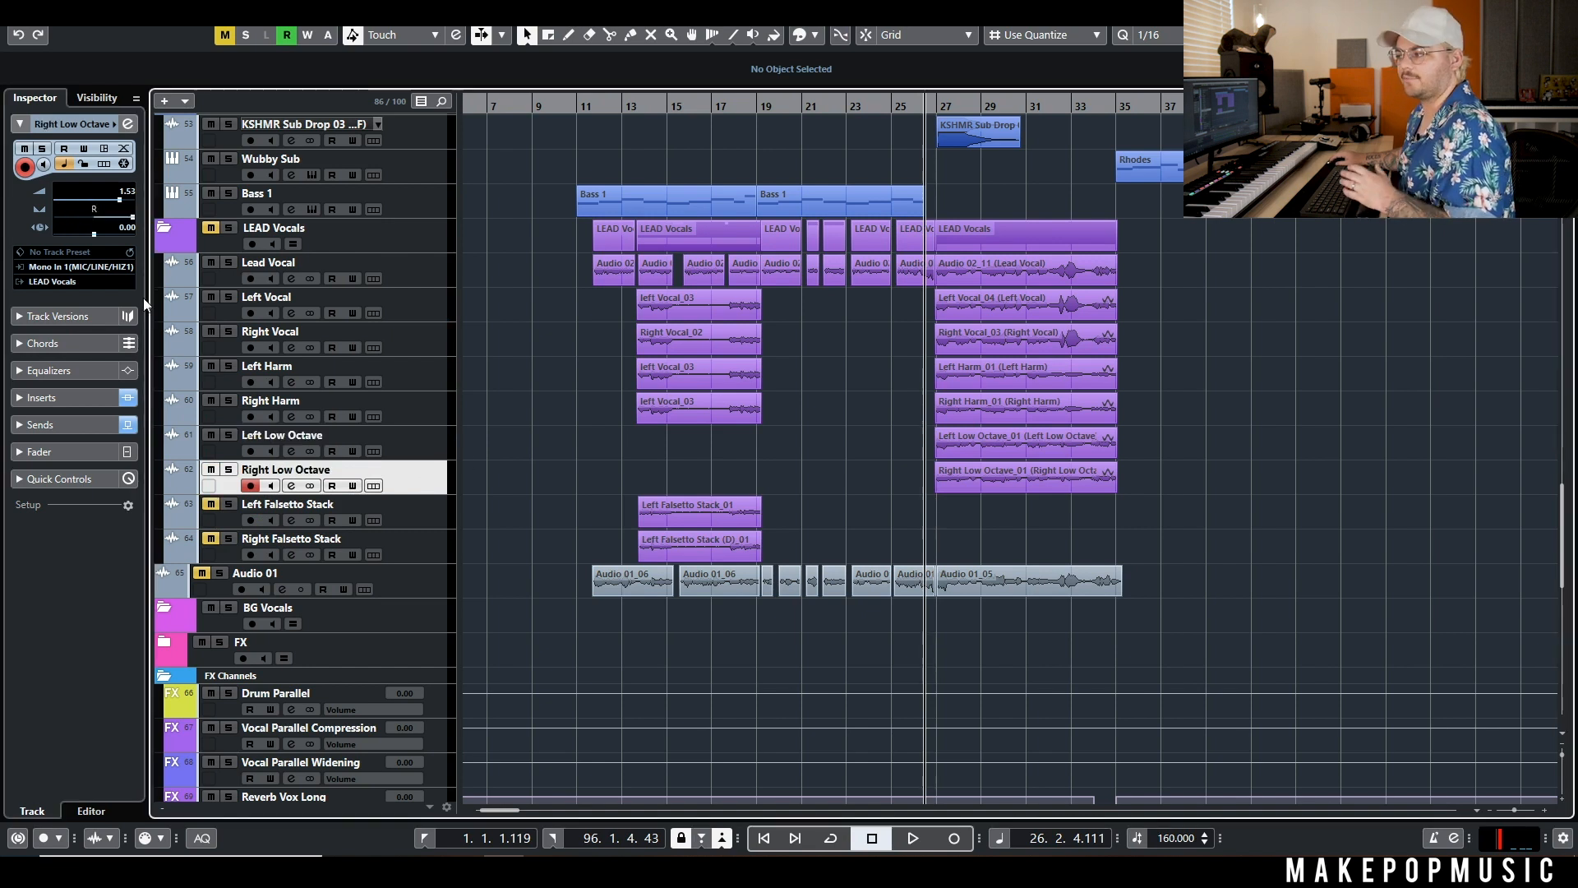
left_click(114, 219)
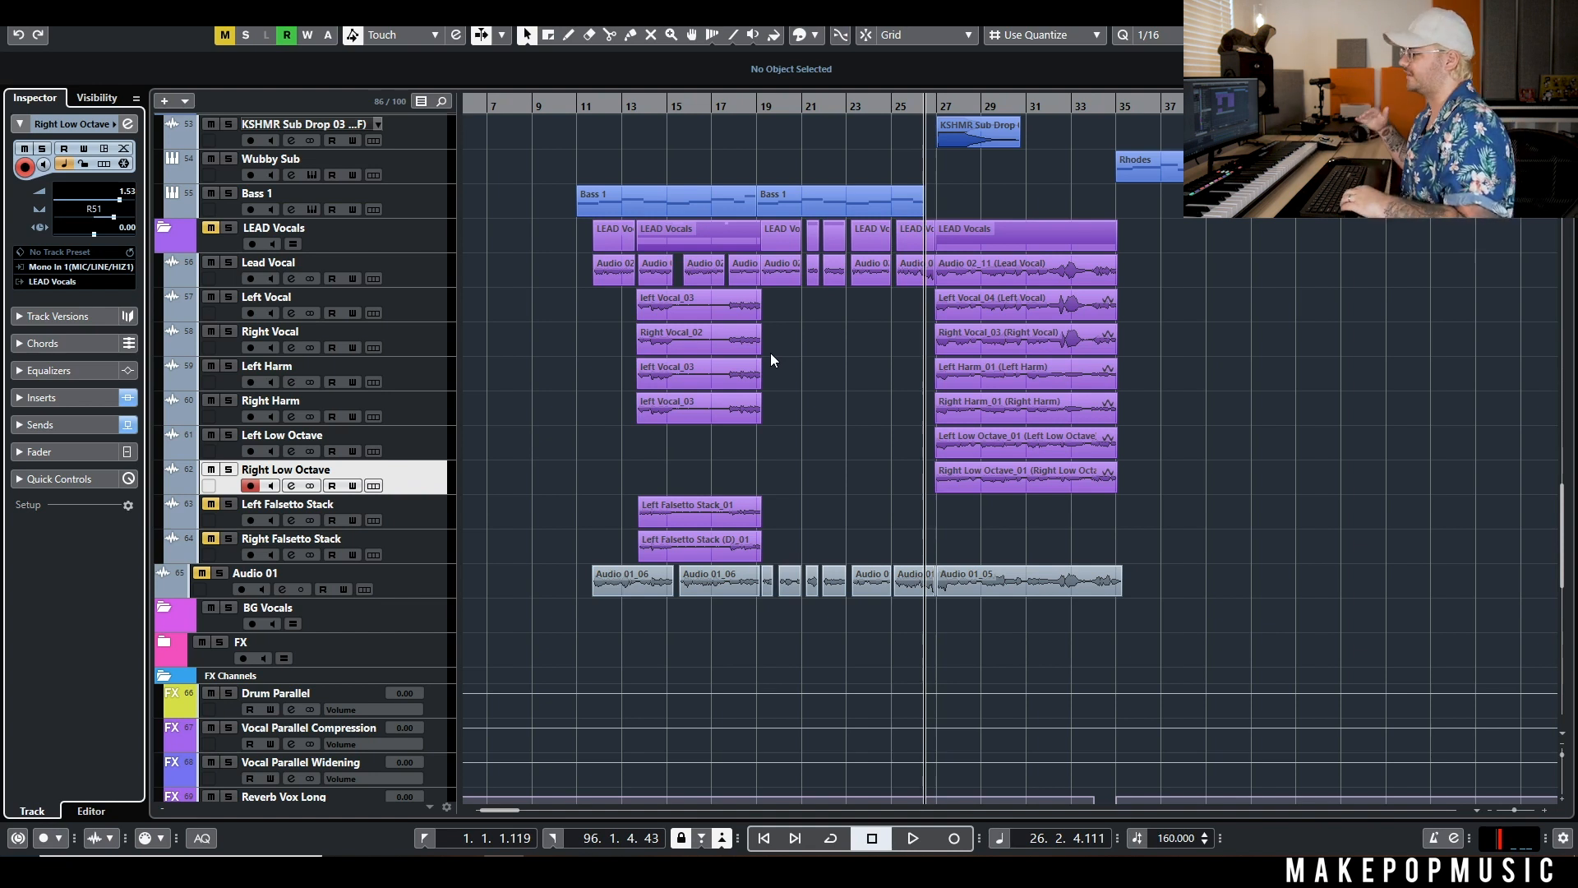
left_click(271, 444)
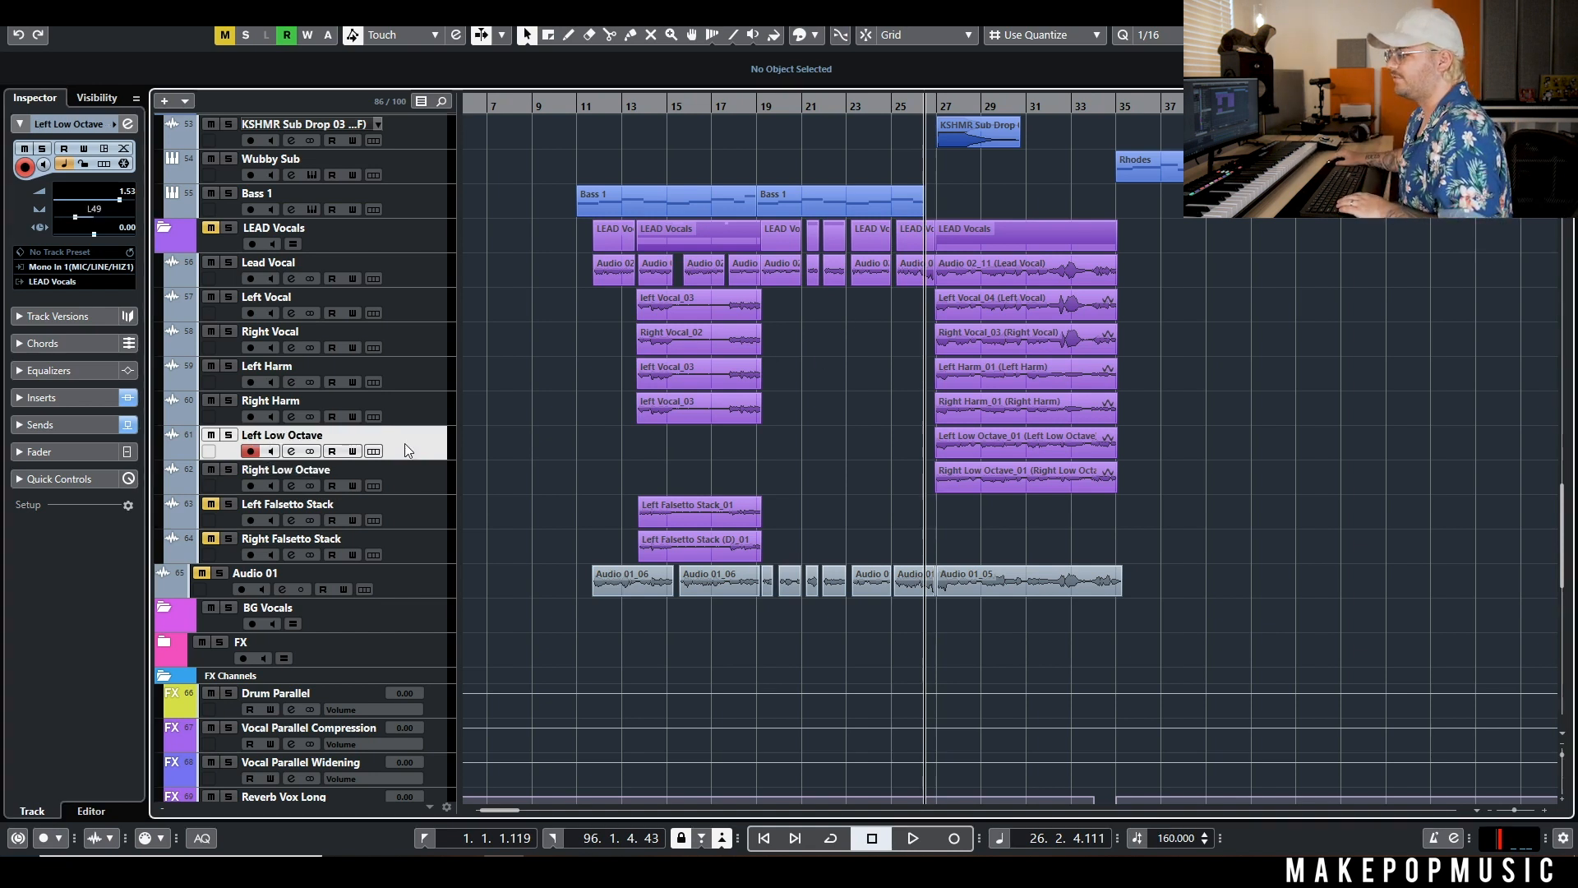
Listen to the lead with its doubles, harmonies and low octaves from bar 26 to about bar 34
key("space")
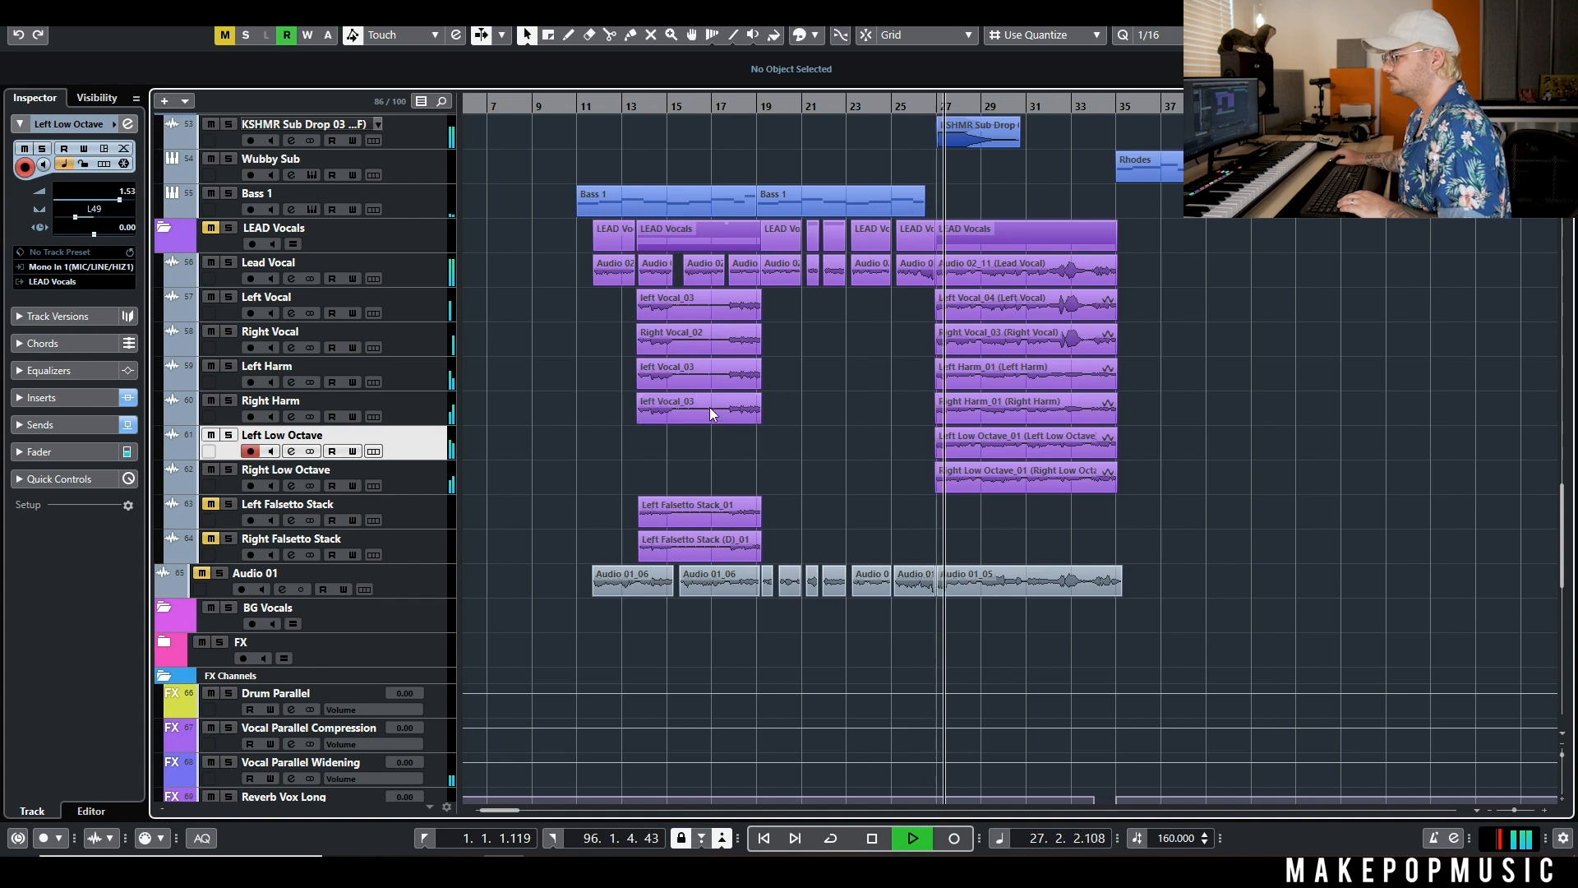
left_click(431, 487)
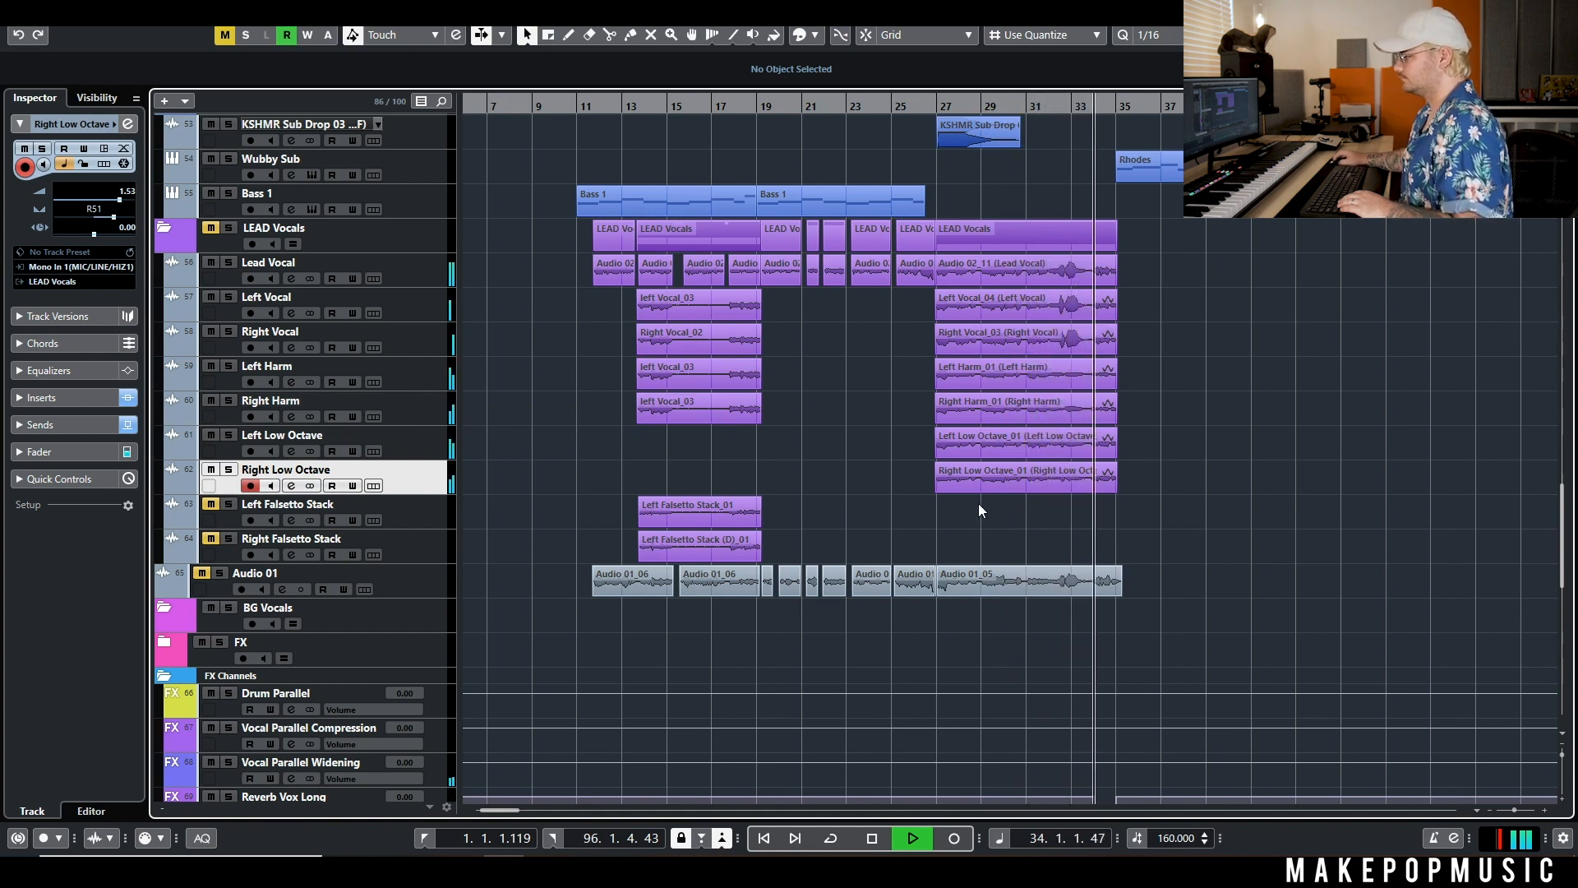
key("space")
Select the lead, double, harmony and low octave clips from bar 27 and split them around the pause before bar 29 without grid snapping
left_click_drag(978, 511, 958, 282)
scroll(956, 294, "up", 5)
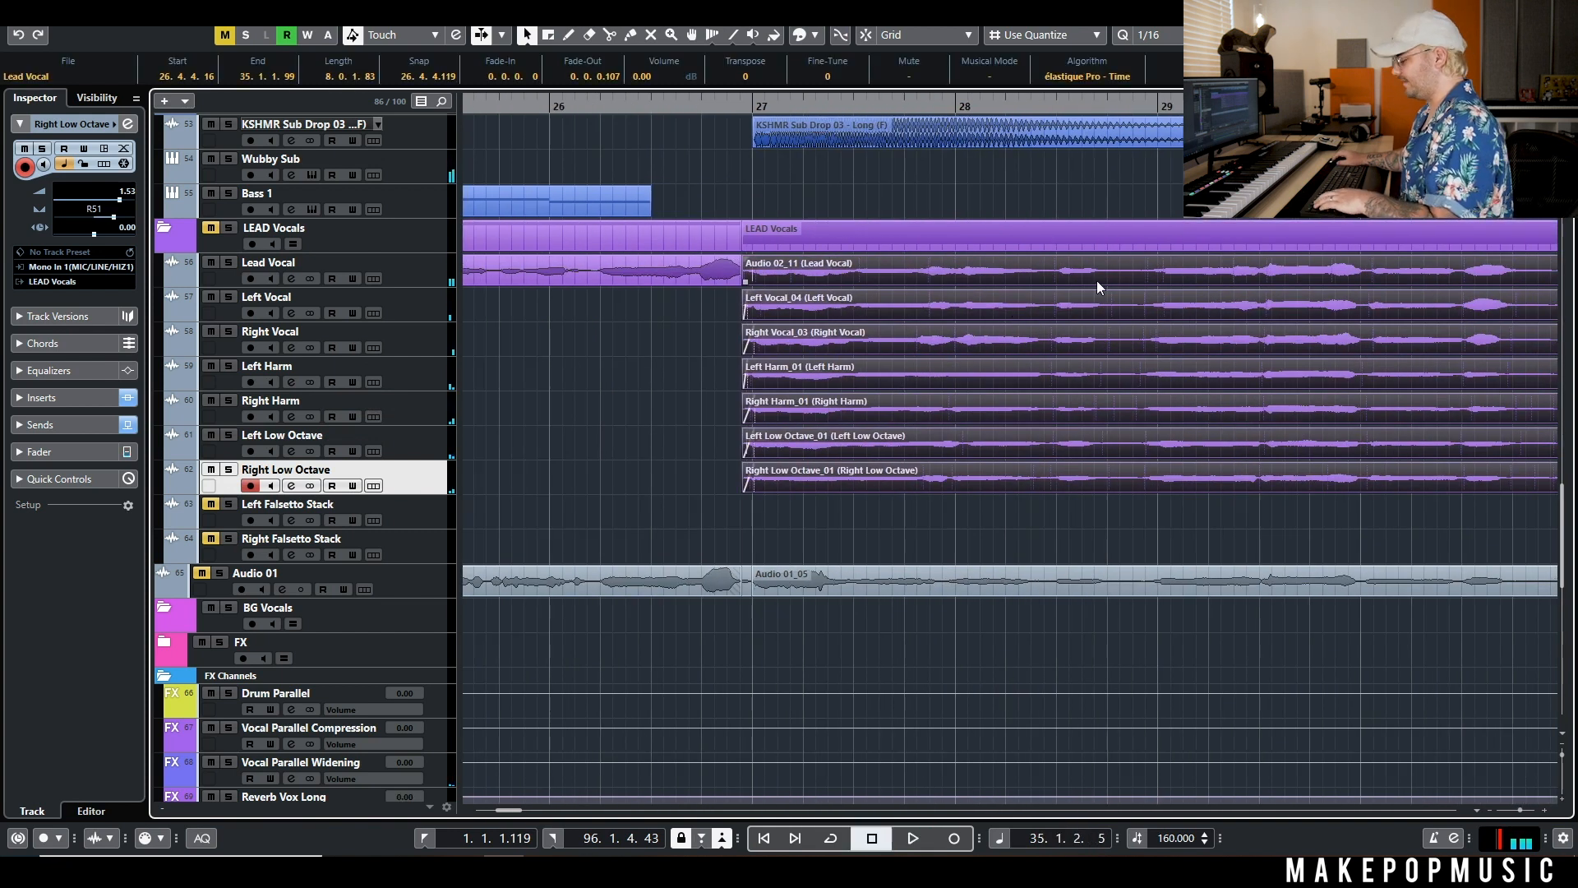
key("j")
key("3")
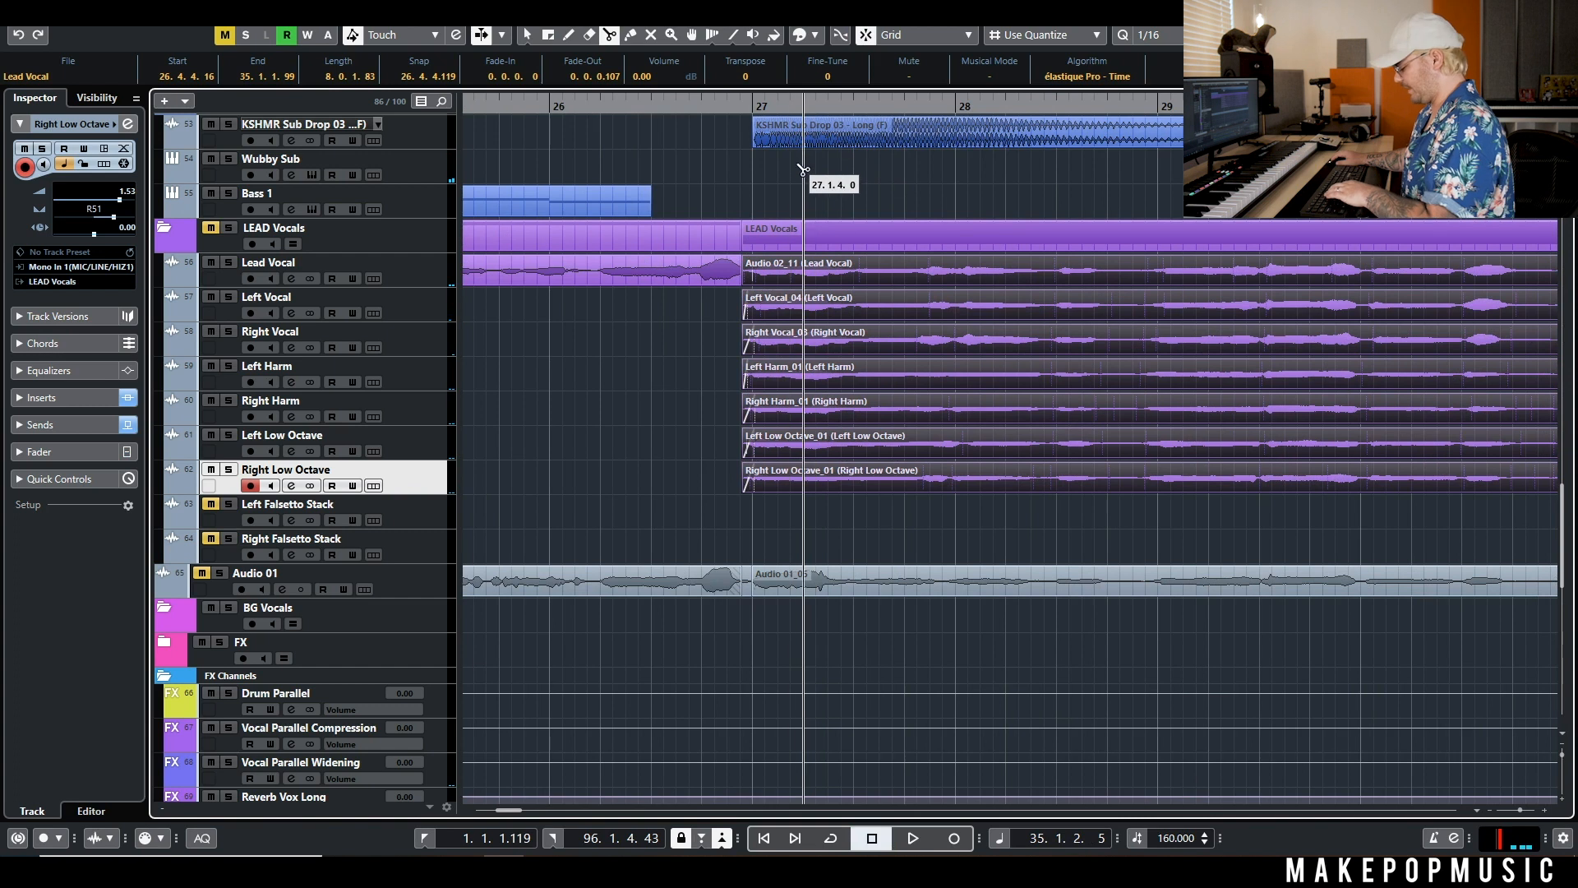
key("j")
left_click(736, 104)
scroll(875, 346, "down", 1)
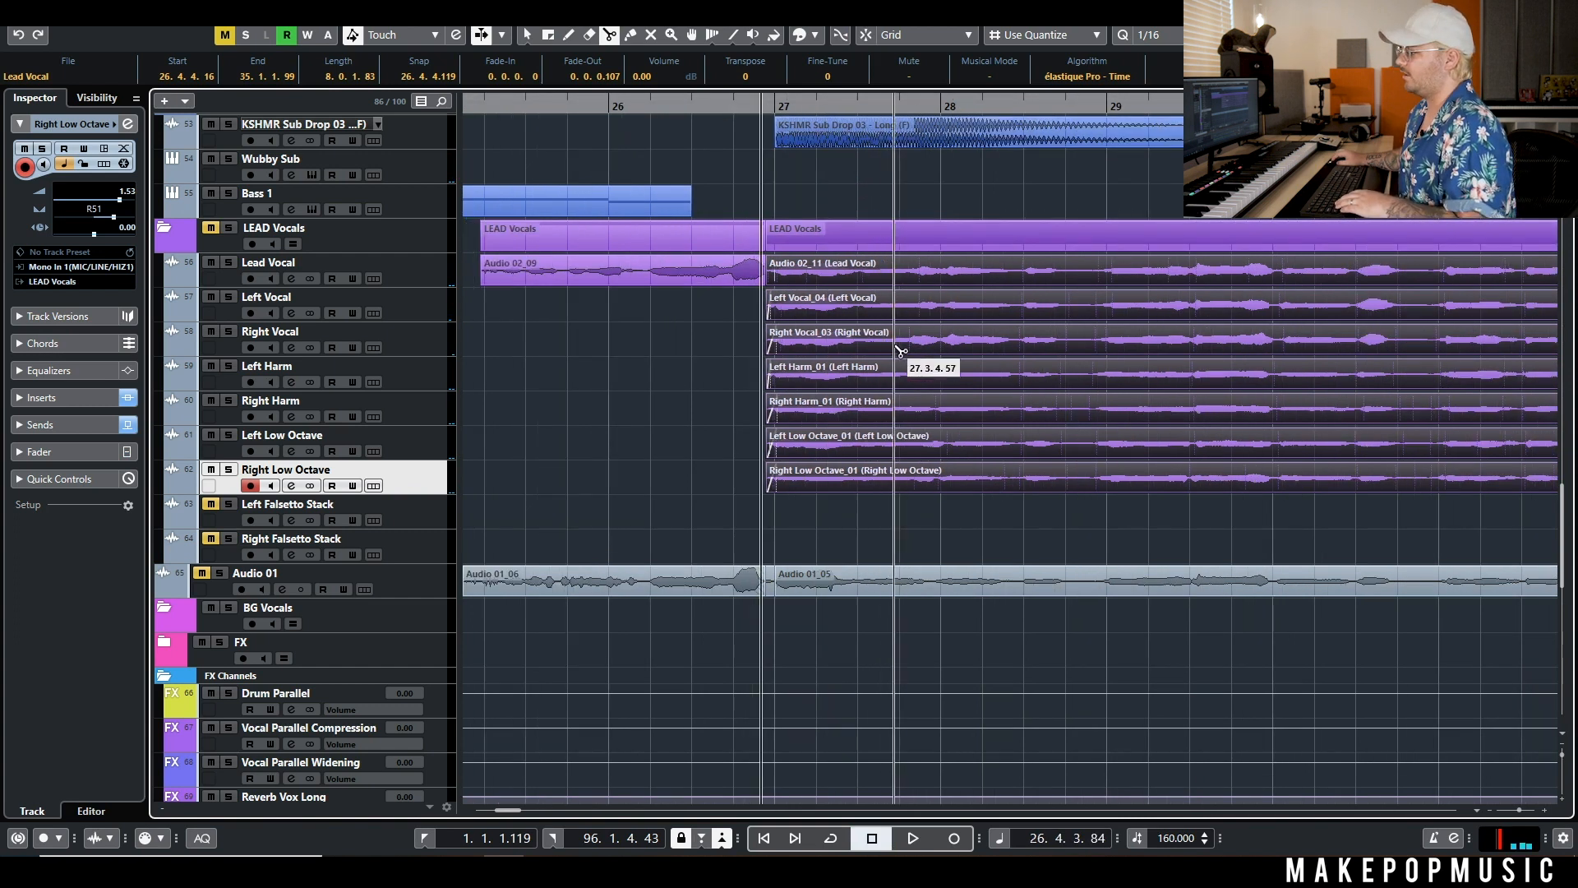
scroll(896, 362, "right", 3)
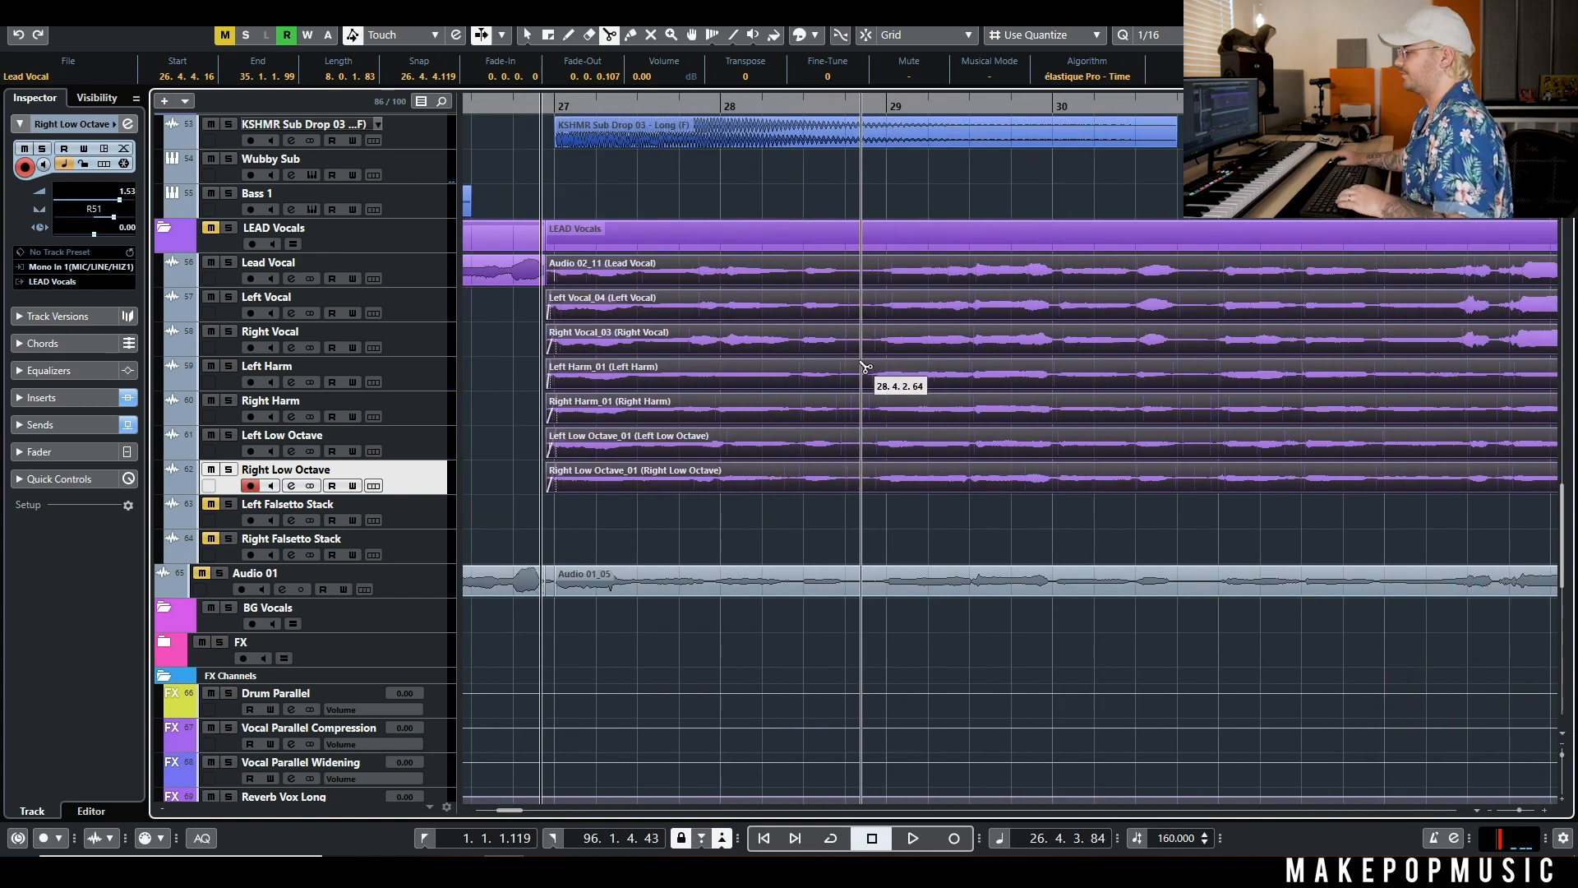
key("space")
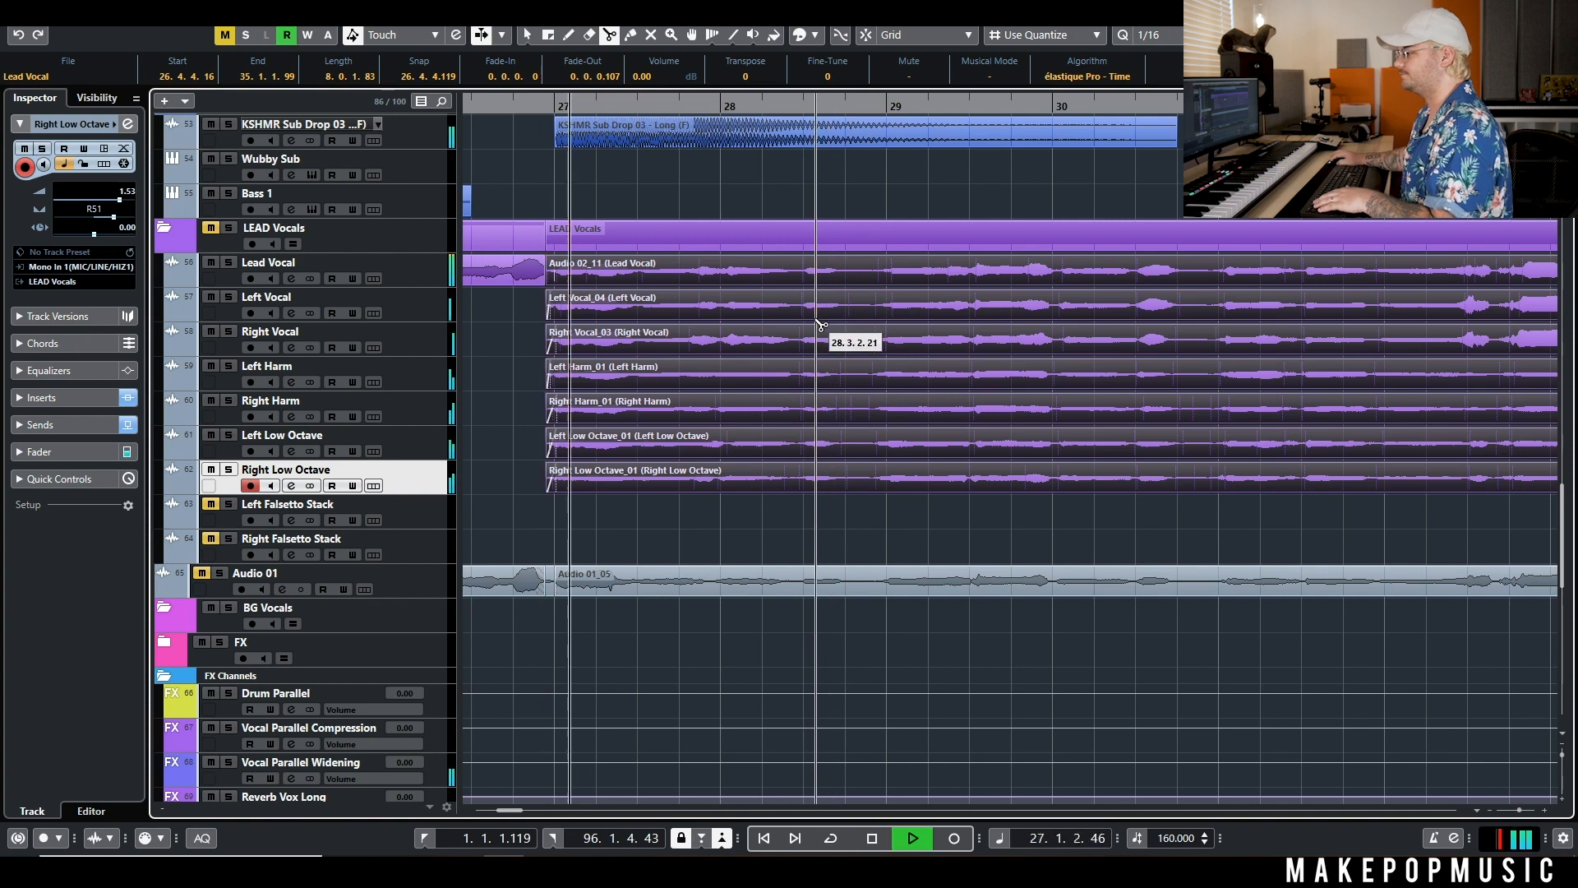
left_click(846, 283)
left_click(882, 283)
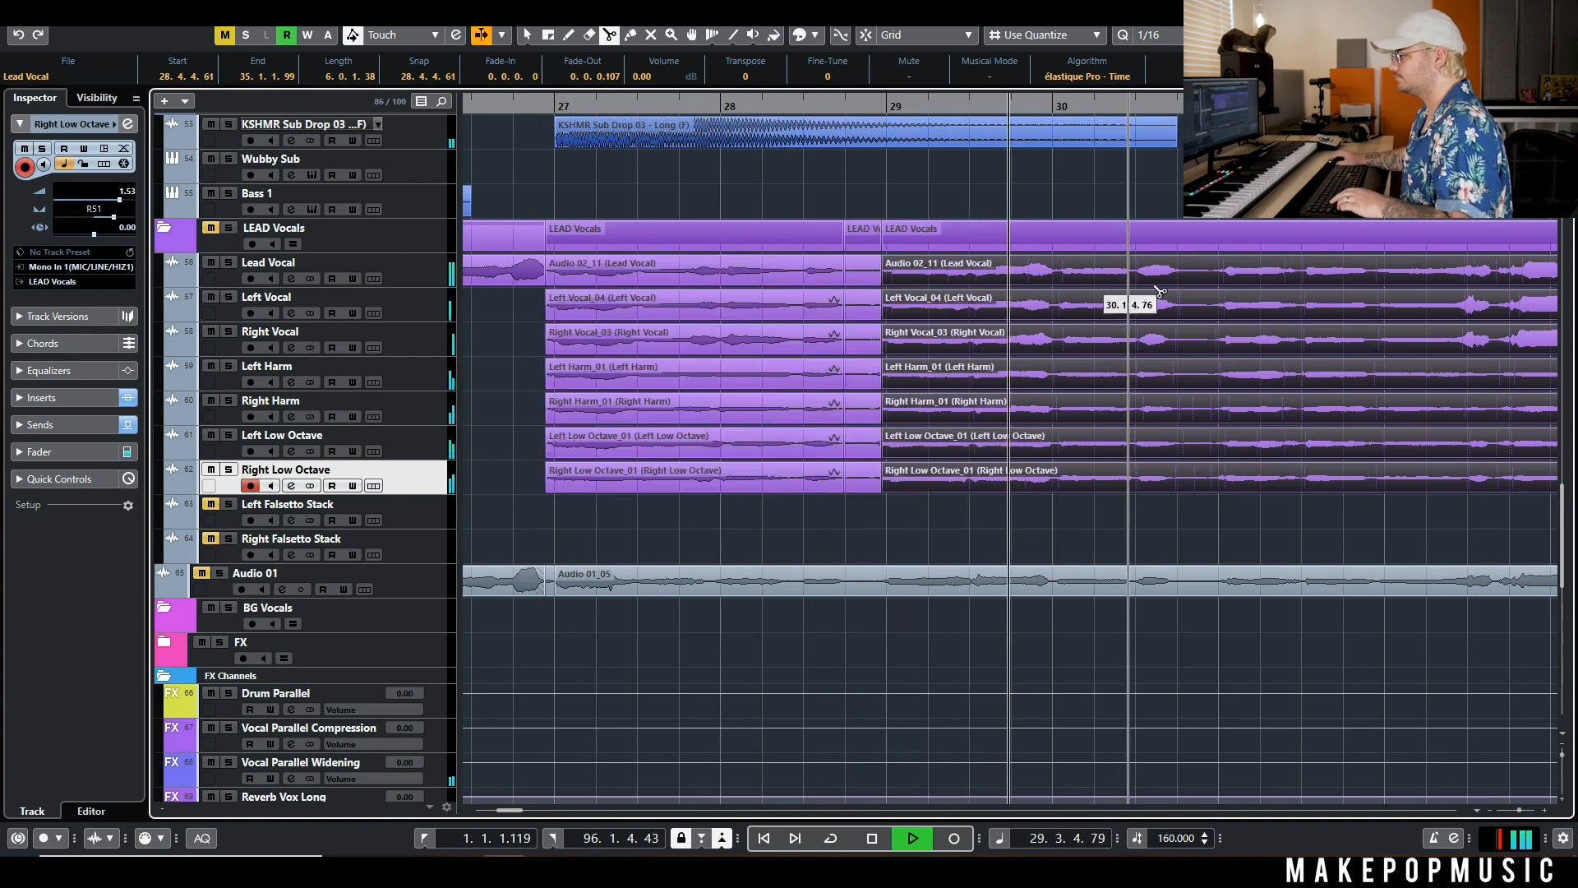
Split the stacked vocal clips on both sides of the pauses before bar 31 and before bar 34
left_click(968, 281)
left_click(994, 304)
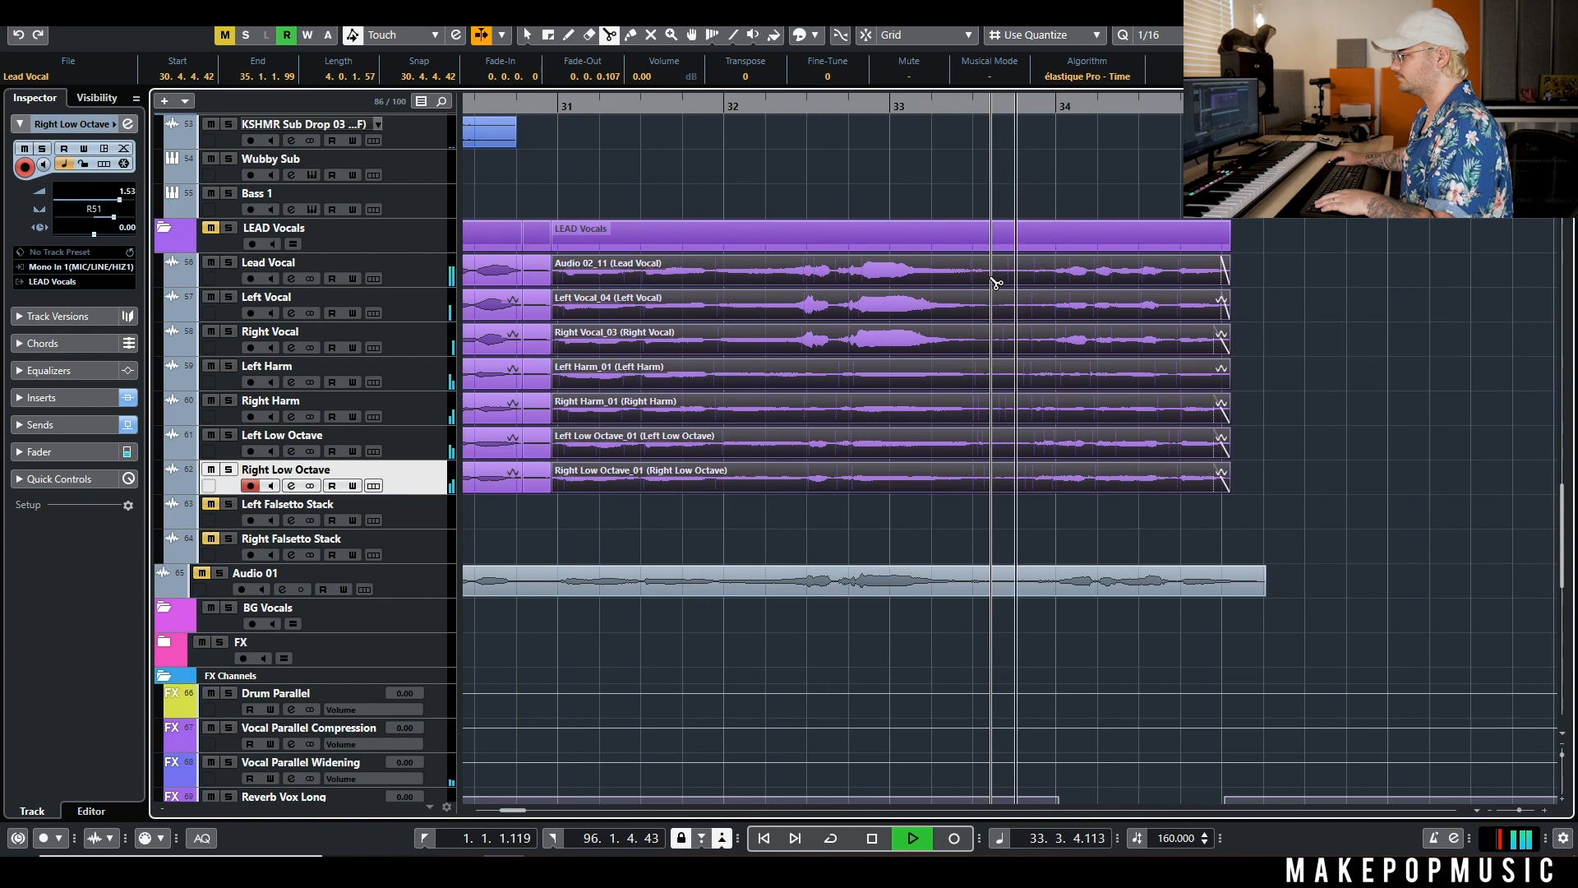
left_click(993, 282)
left_click(1032, 281)
key("space")
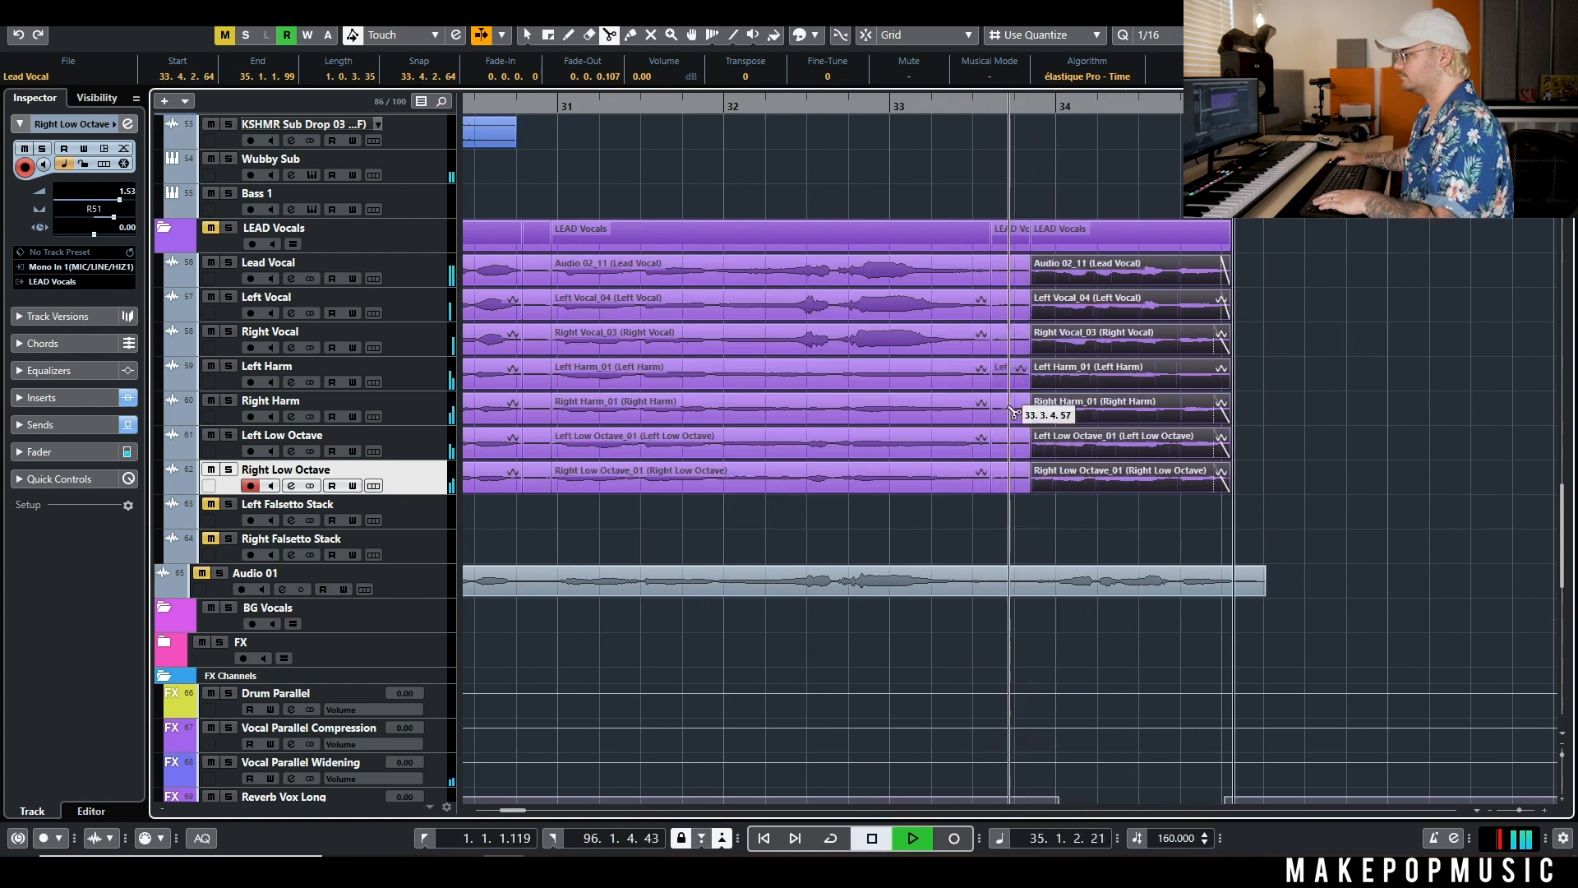
Delete the leftover slices of the stacked vocals in the pauses before bars 34, 31 and 29
key("1")
left_click_drag(1005, 518, 998, 273)
key("Delete")
scroll(782, 234, "left", 4)
left_click(976, 231)
key("Delete")
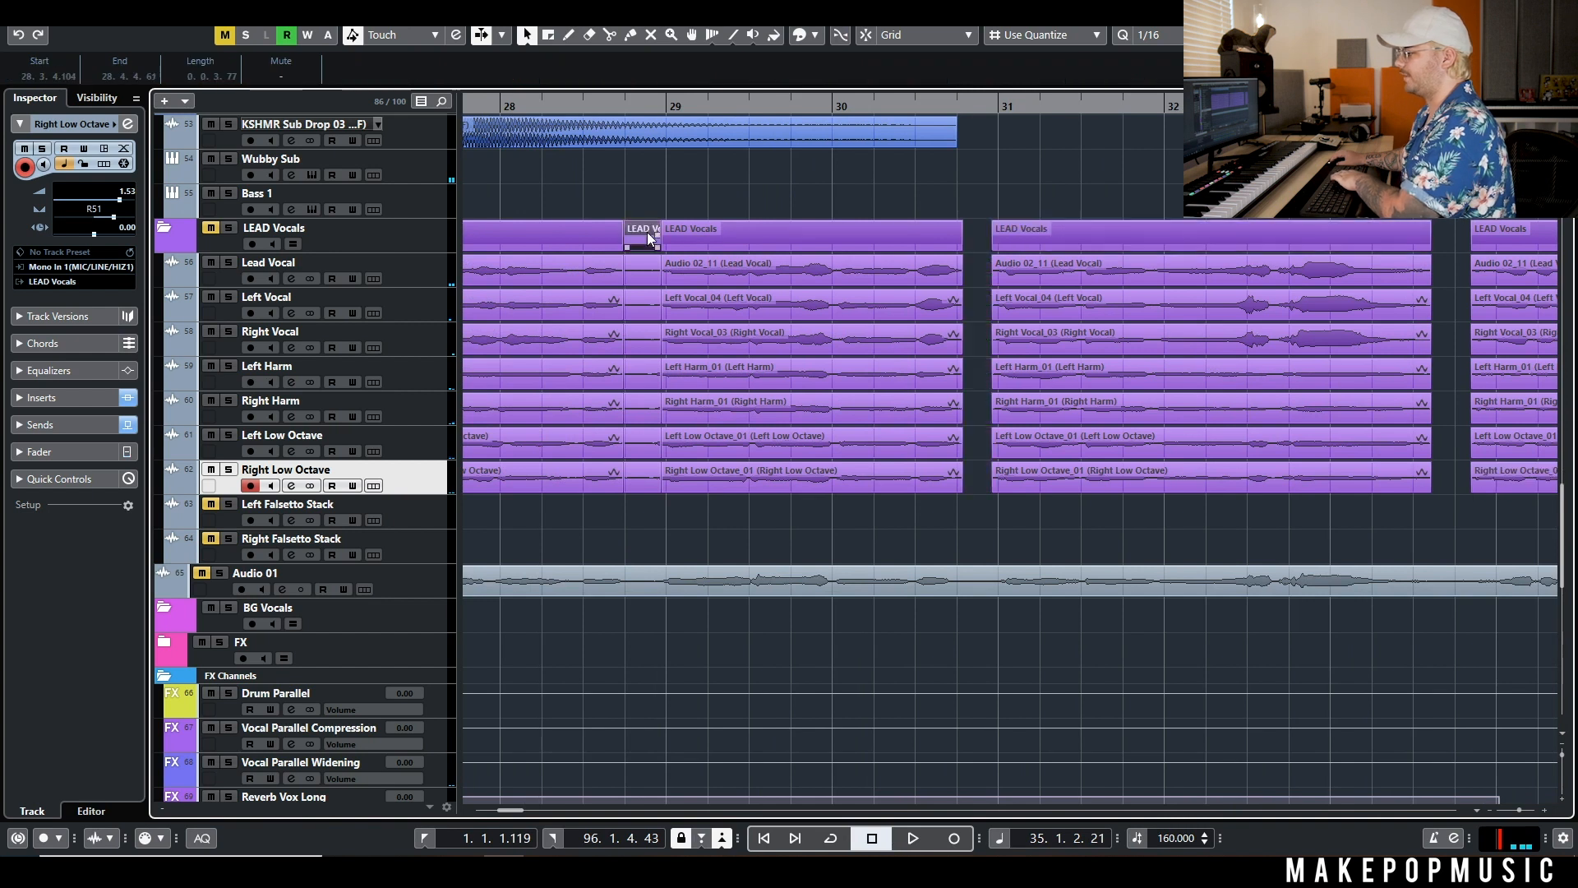
left_click(648, 236)
key("Delete")
Select all stacked vocal clips from bar 27 onward and give them short fades, in 0.0.0.42 and out 0.0.0.52
scroll(691, 241, "left", 4)
scroll(1118, 416, "down", 3)
scroll(1106, 255, "down", 3)
scroll(1103, 255, "up", 4)
scroll(1129, 372, "right", 3)
left_click_drag(1250, 407, 693, 615)
scroll(879, 430, "up", 4)
left_click_drag(930, 401, 853, 396)
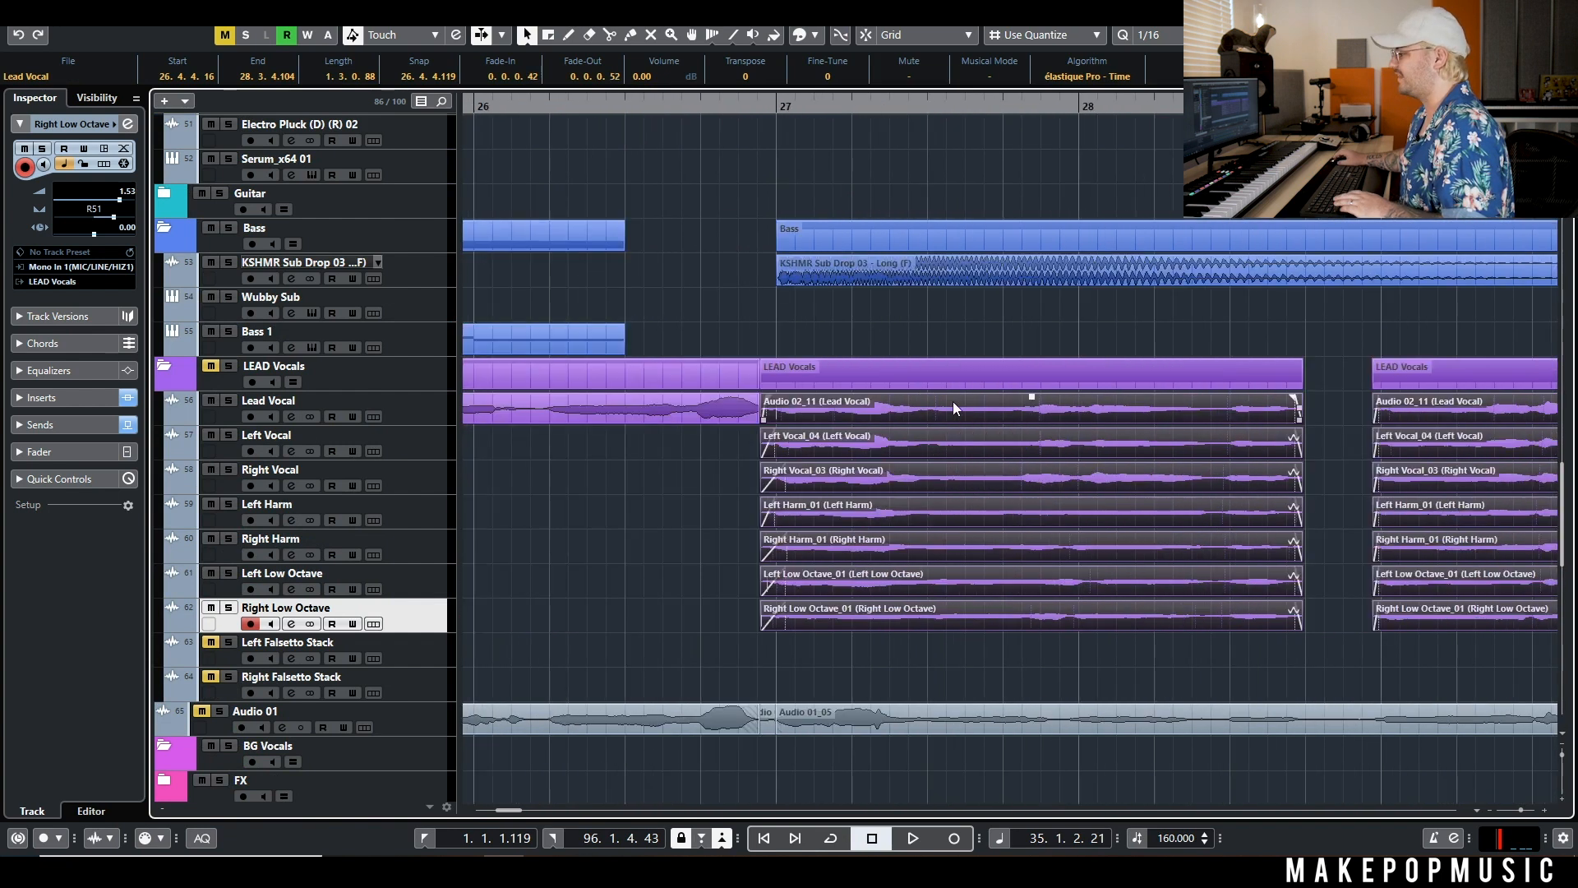
scroll(953, 401, "down", 4)
Play from just before bar 27 and extend the first phrase's stacked clips to end at 28.4.1.77 with a 0.0.1.88 fade-out
left_click(908, 106)
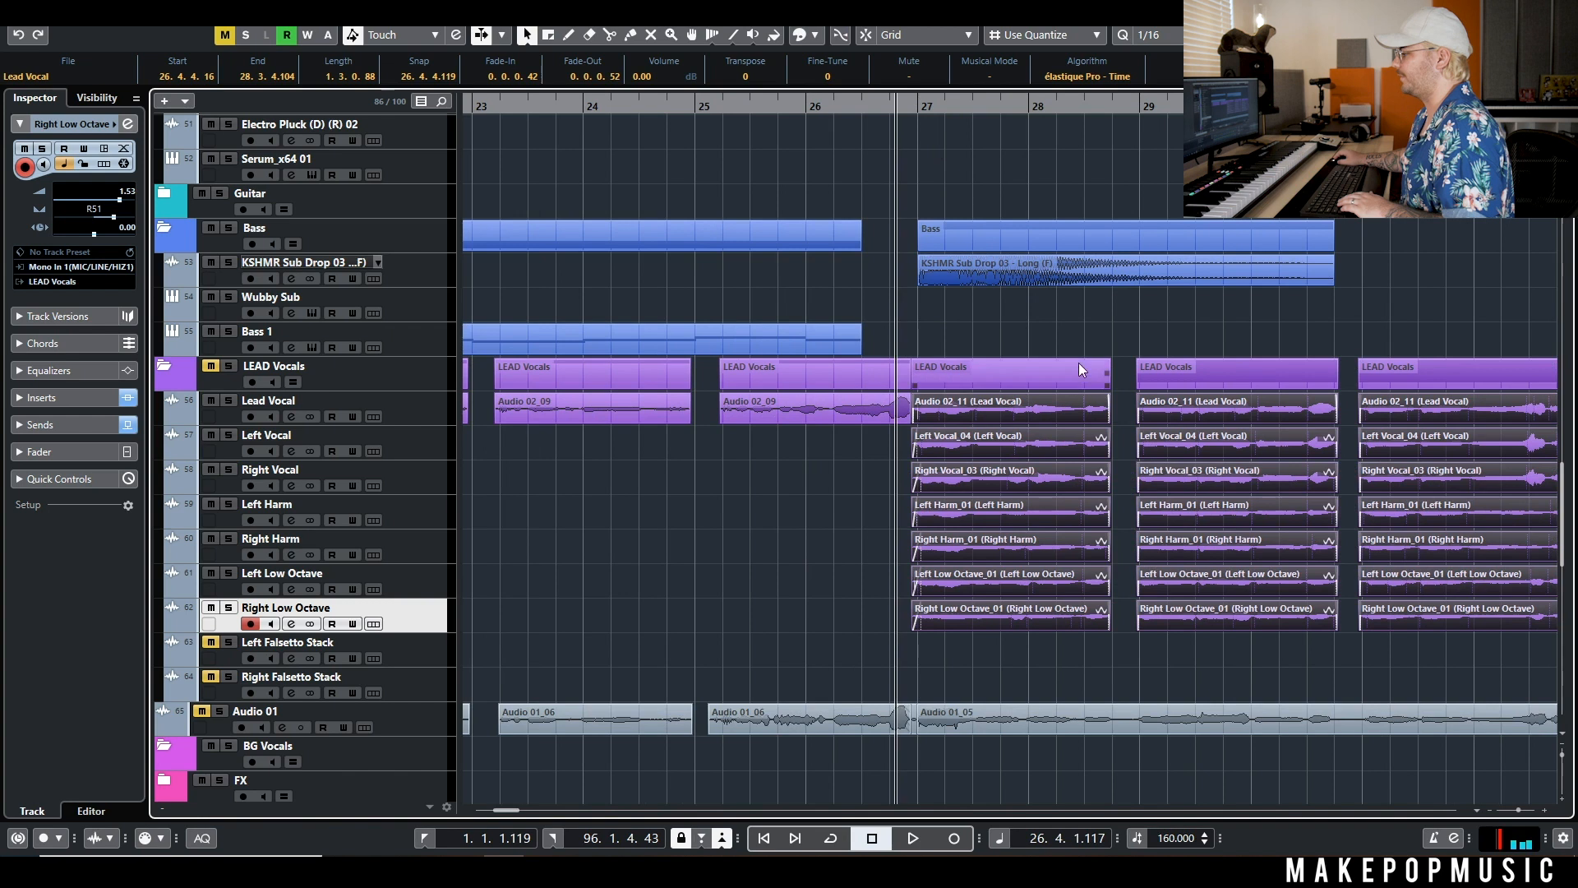
key("space")
key("f")
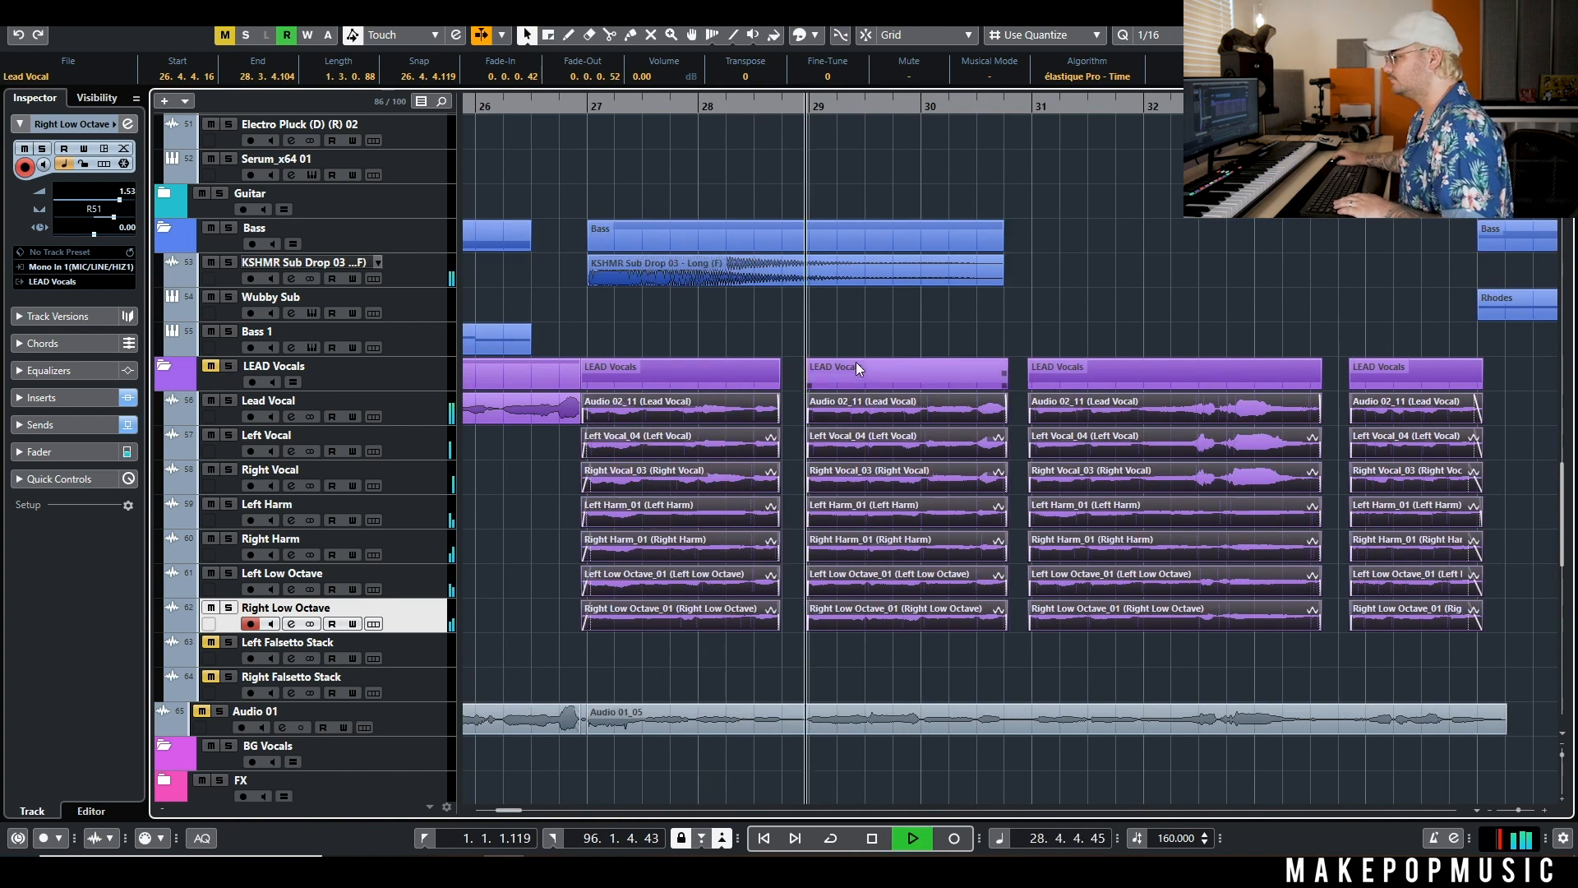
left_click_drag(786, 412, 772, 604)
key("space")
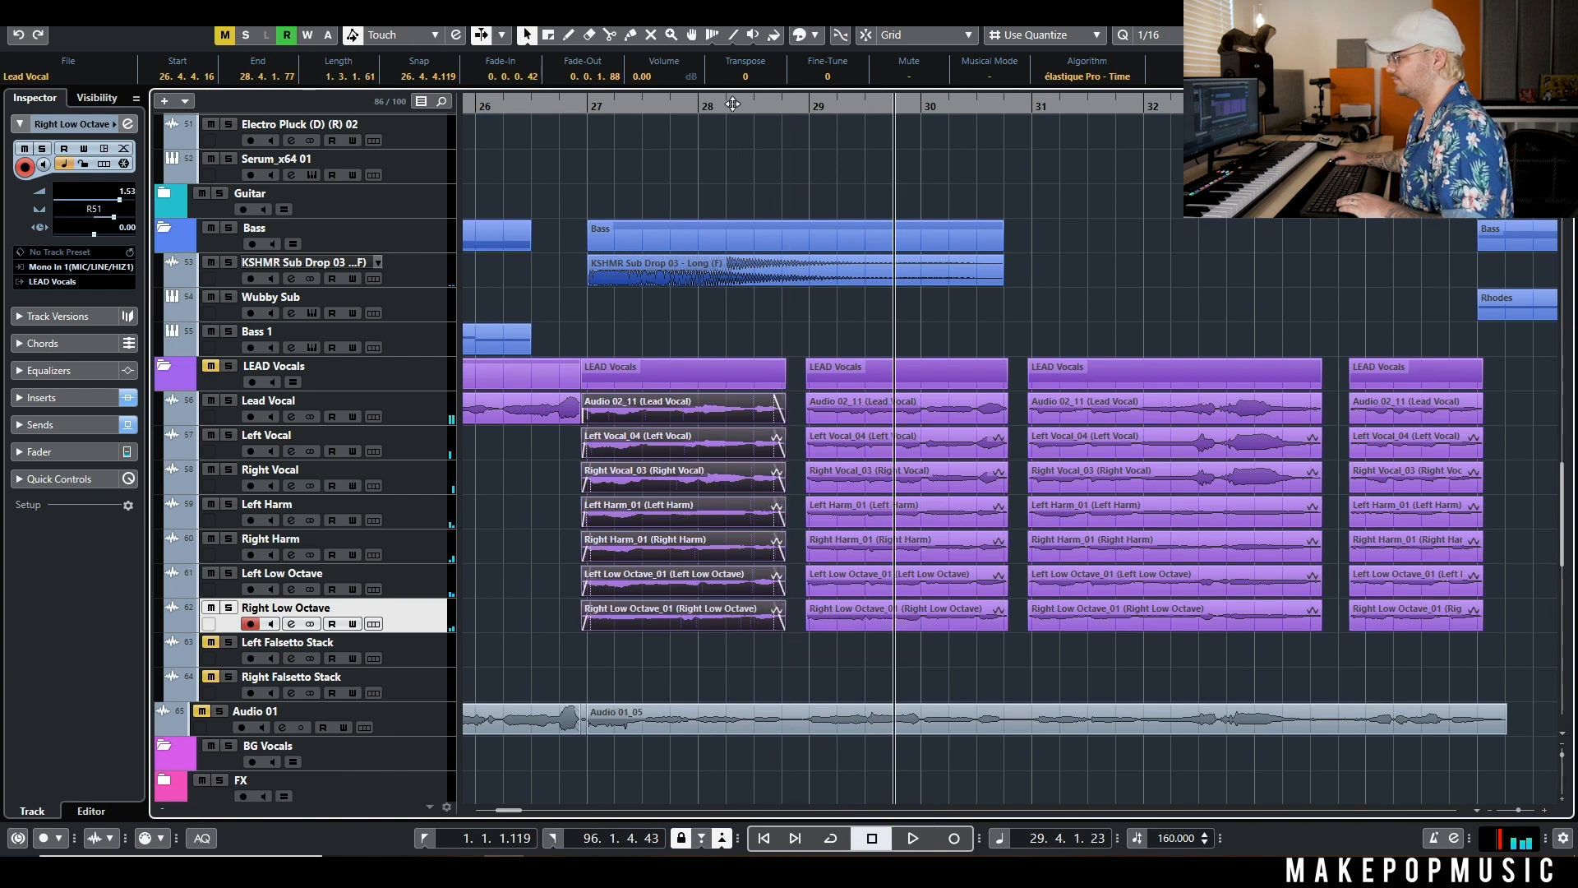
Replay from about bar 28, start the second phrase's stacked clips slightly earlier before bar 29, and listen on to about bar 35
key("space")
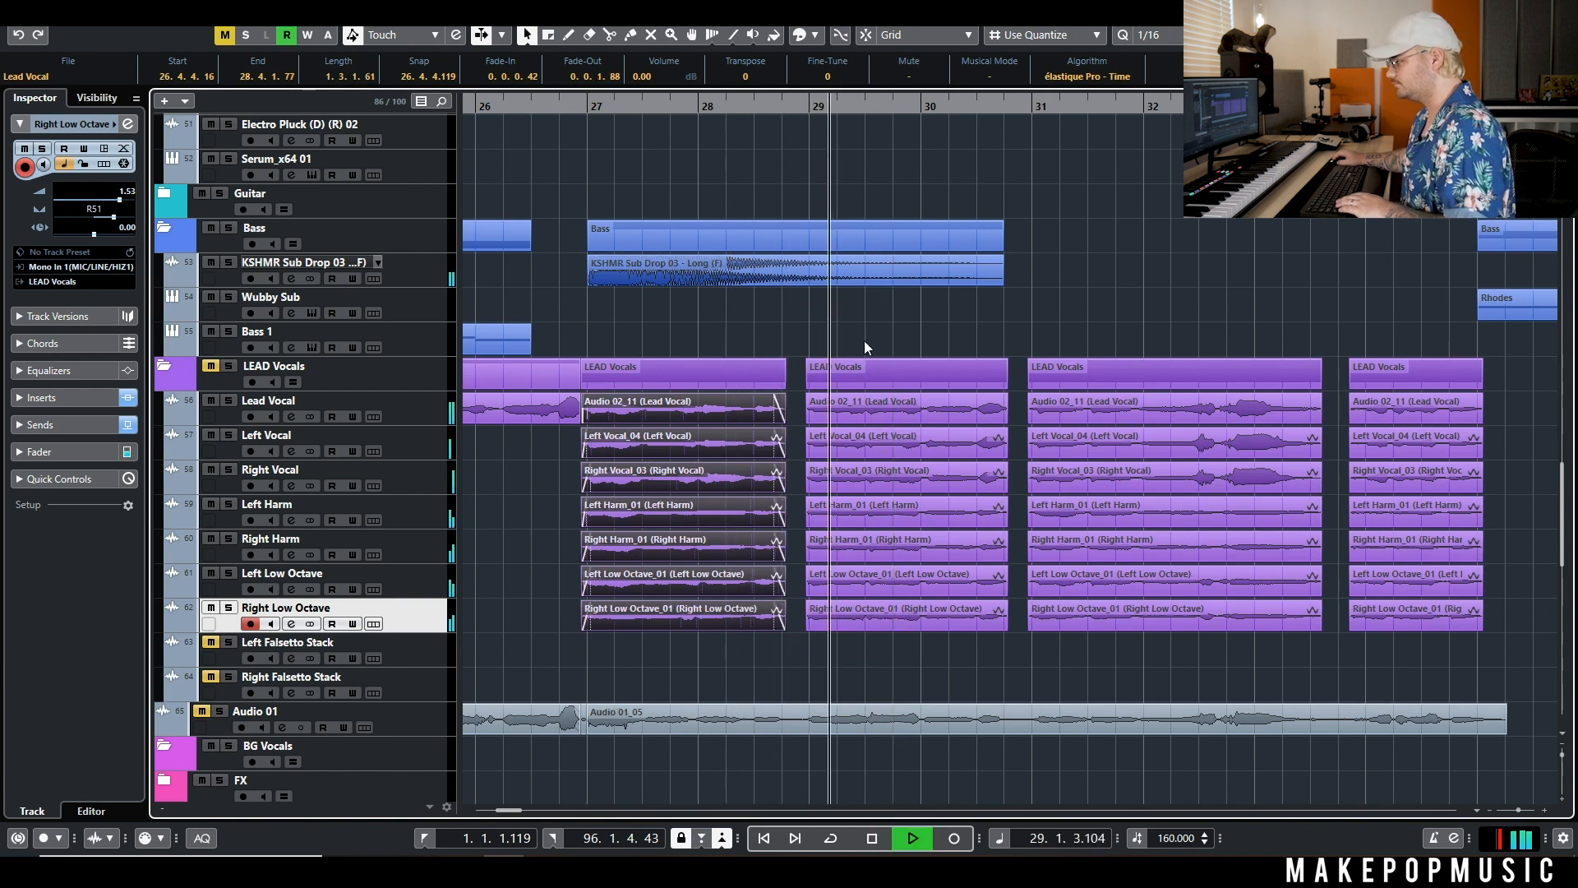
left_click(699, 105)
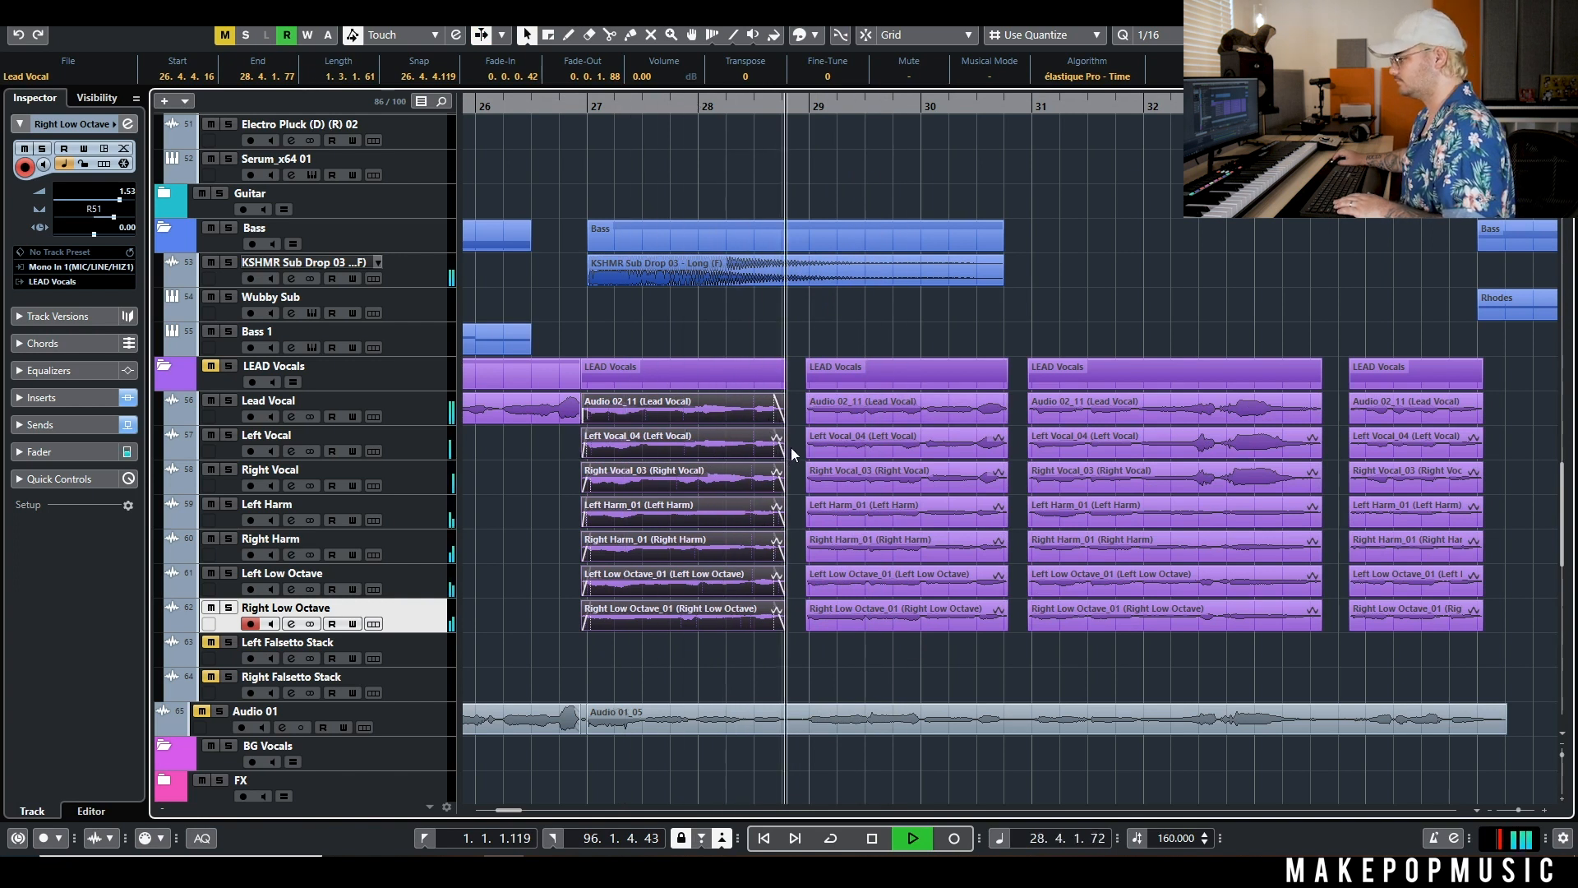
left_click_drag(797, 411, 819, 638)
left_click_drag(808, 420, 802, 420)
left_click_drag(805, 397, 807, 397)
left_click(1102, 658)
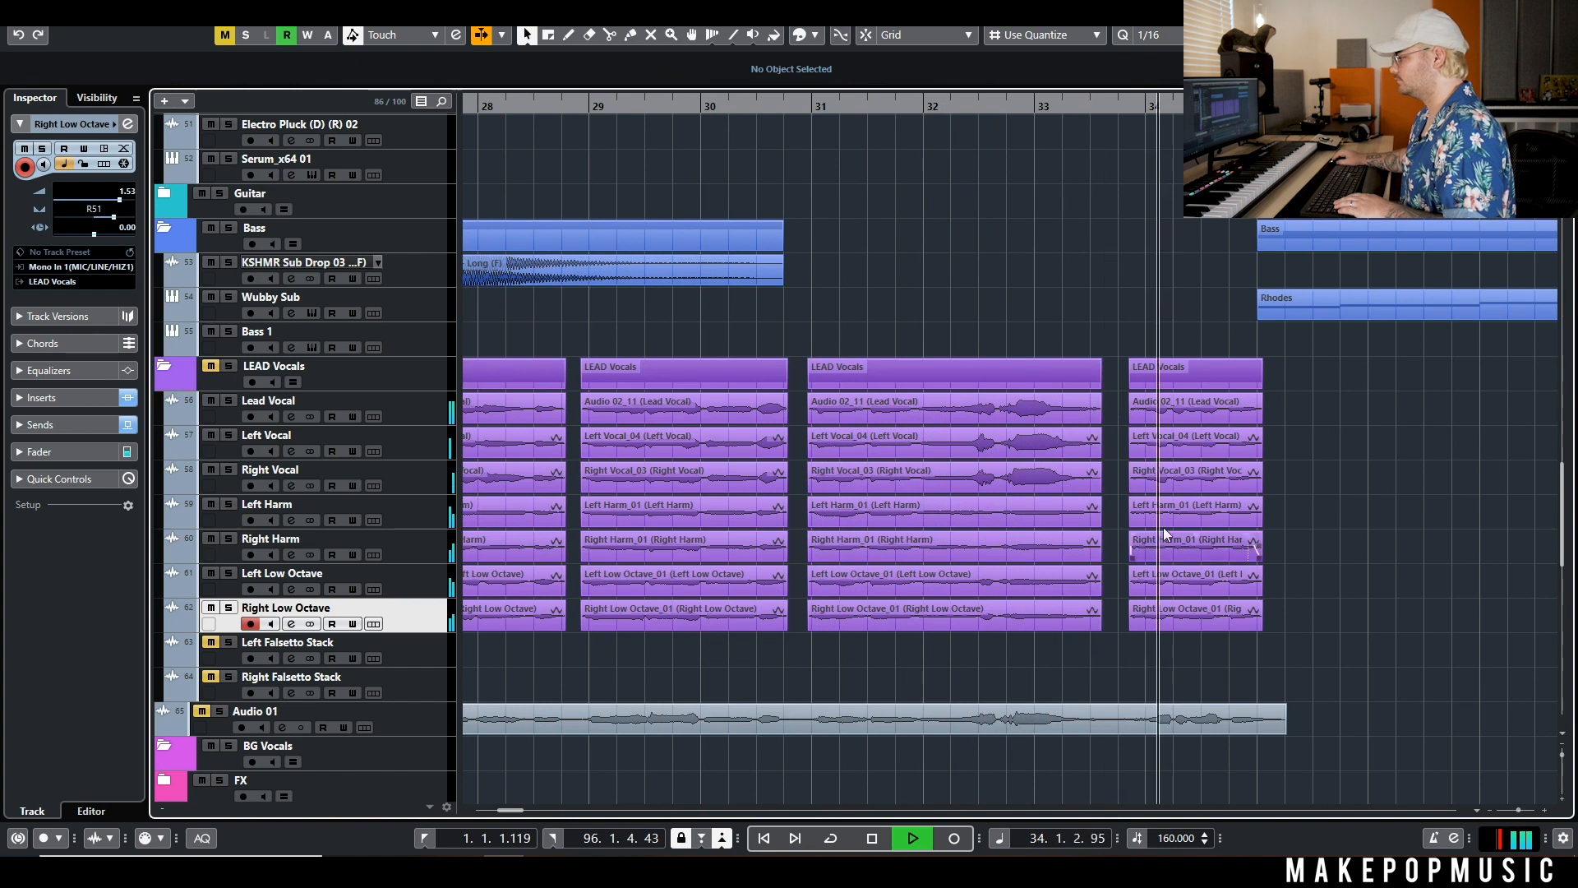
scroll(931, 250, "left", 4)
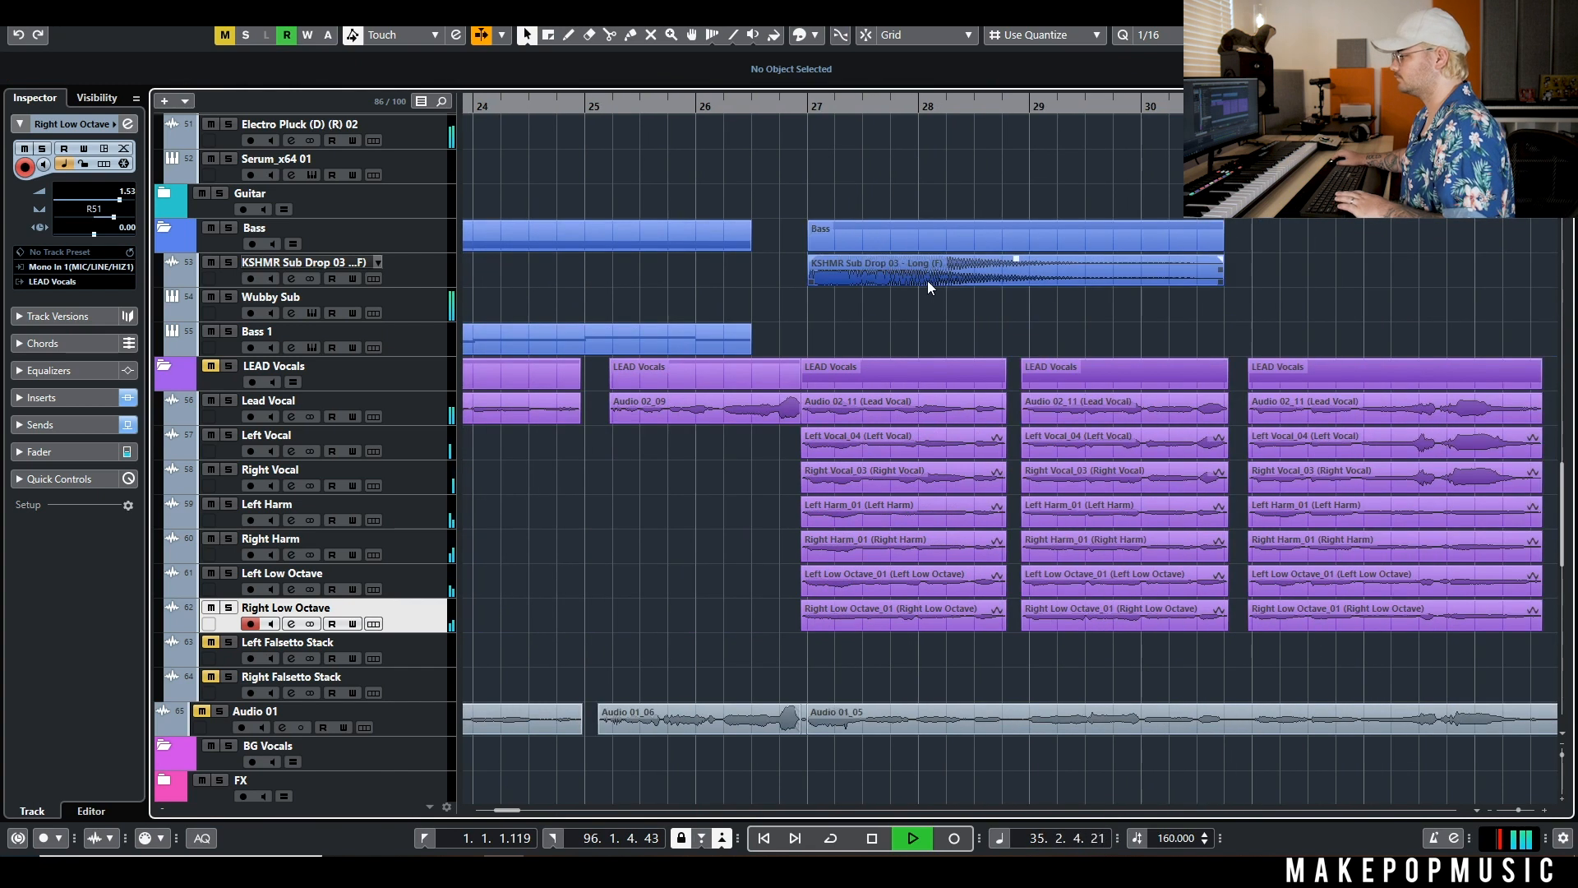
key("space")
Raise the Left Harm sends to -8.36 for Reverb Vox Long and -10.4 for Stereo Vox Delay
scroll(998, 317, "right", 1)
scroll(920, 349, "down", 4)
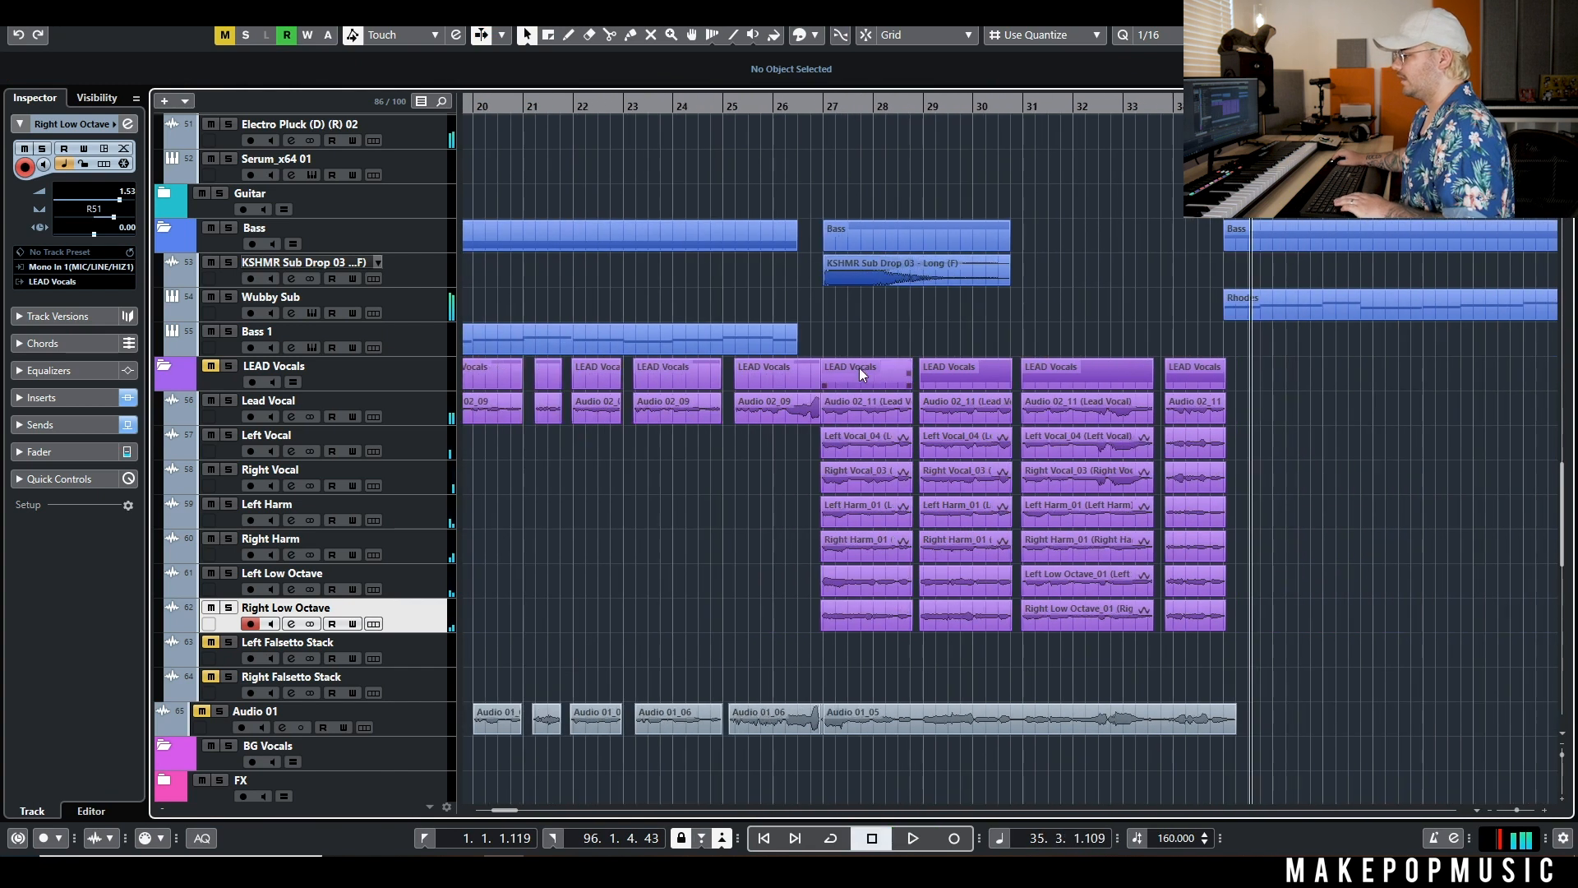
left_click(289, 520)
scroll(1090, 628, "up", 5)
scroll(1119, 592, "up", 1)
scroll(1124, 593, "up", 1)
scroll(1128, 629, "up", 2)
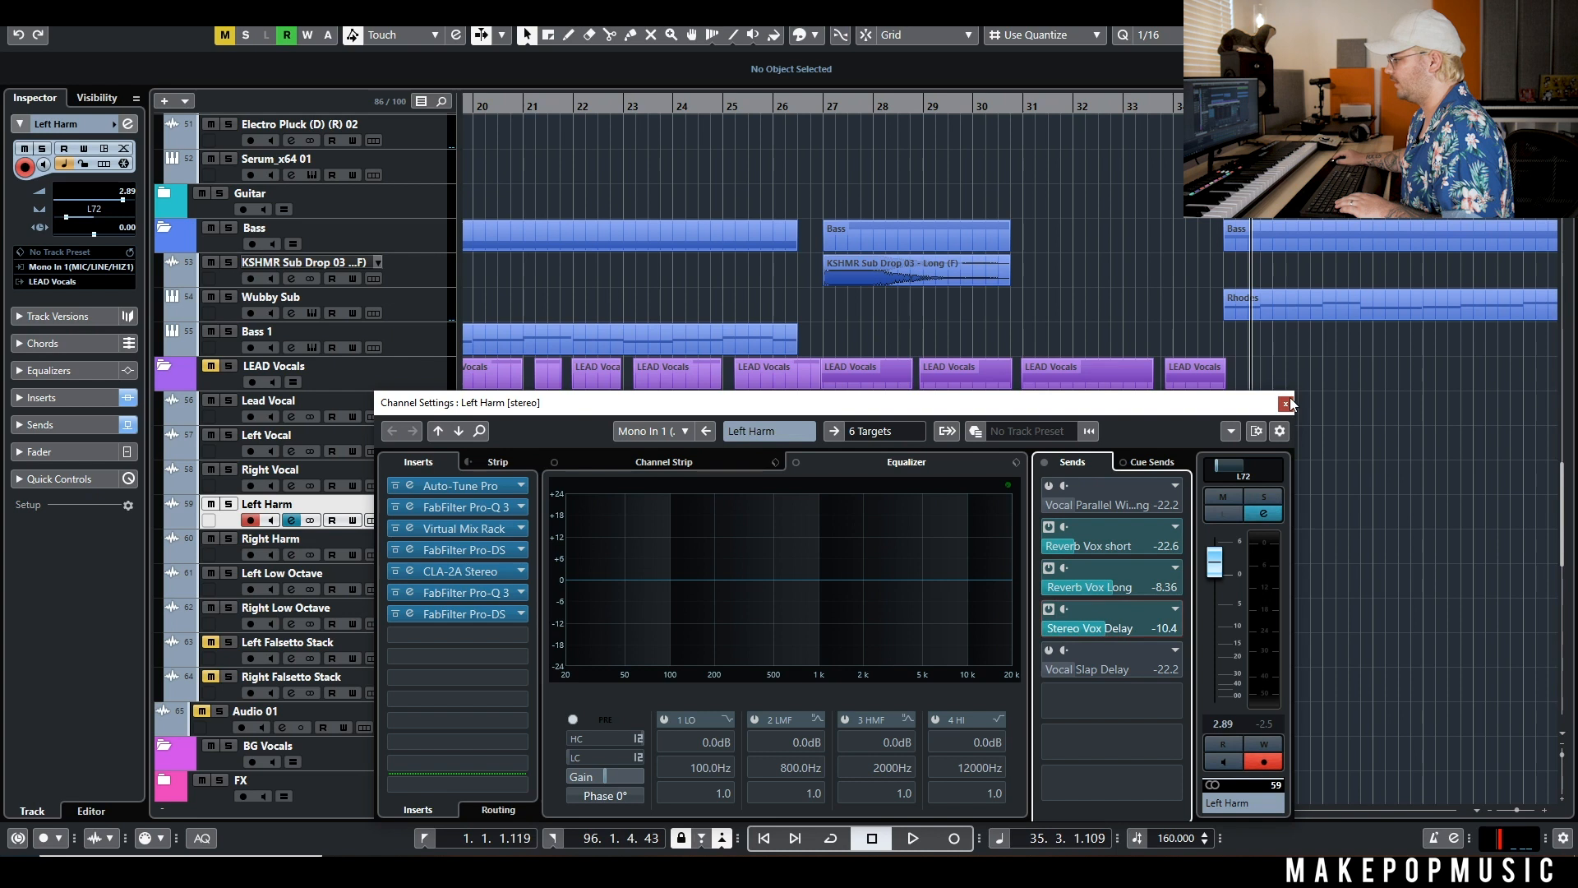
left_click(1286, 402)
Raise the Right Harm sends to -8.57 for Reverb Vox Long and -11.8 for Stereo Vox Delay
left_click(292, 554)
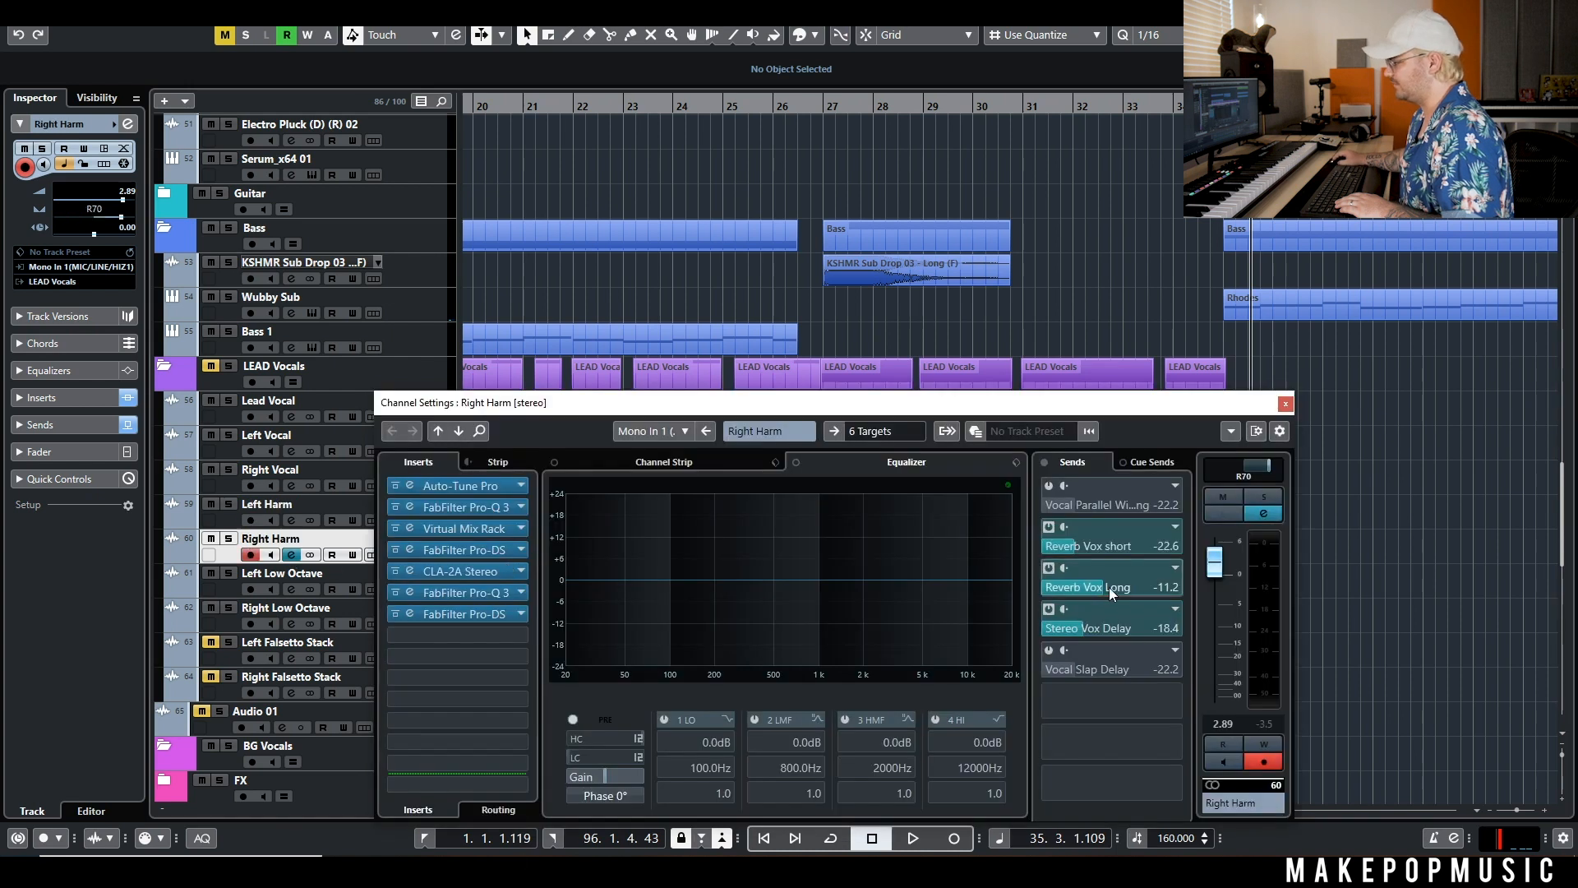
scroll(1135, 586, "up", 1)
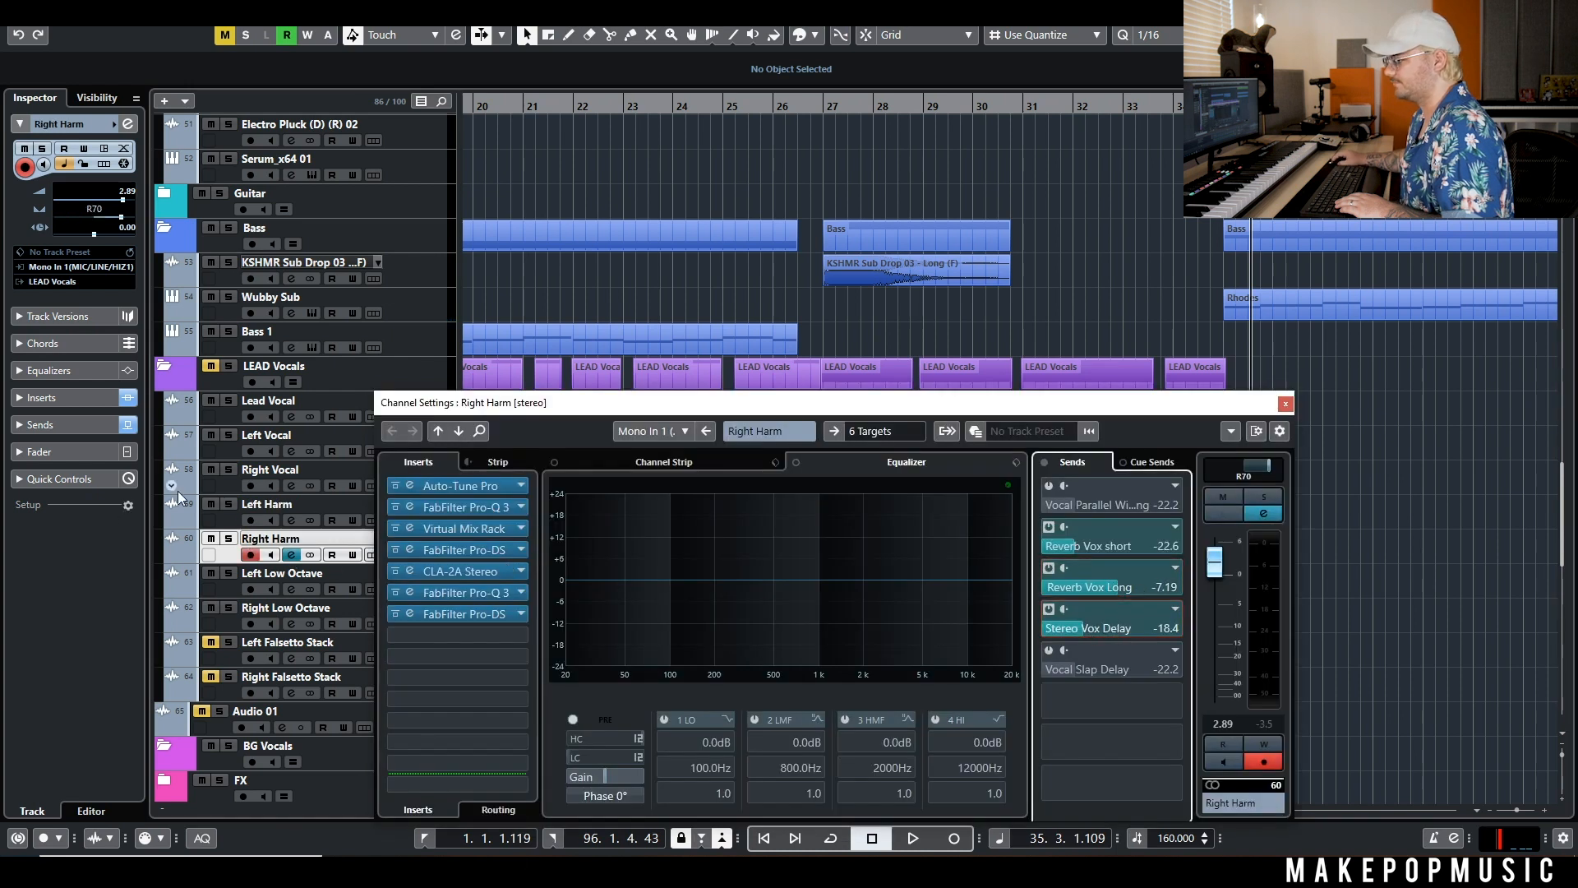
left_click(225, 524)
left_click(232, 555)
scroll(1108, 587, "down", 1)
scroll(1091, 623, "up", 2)
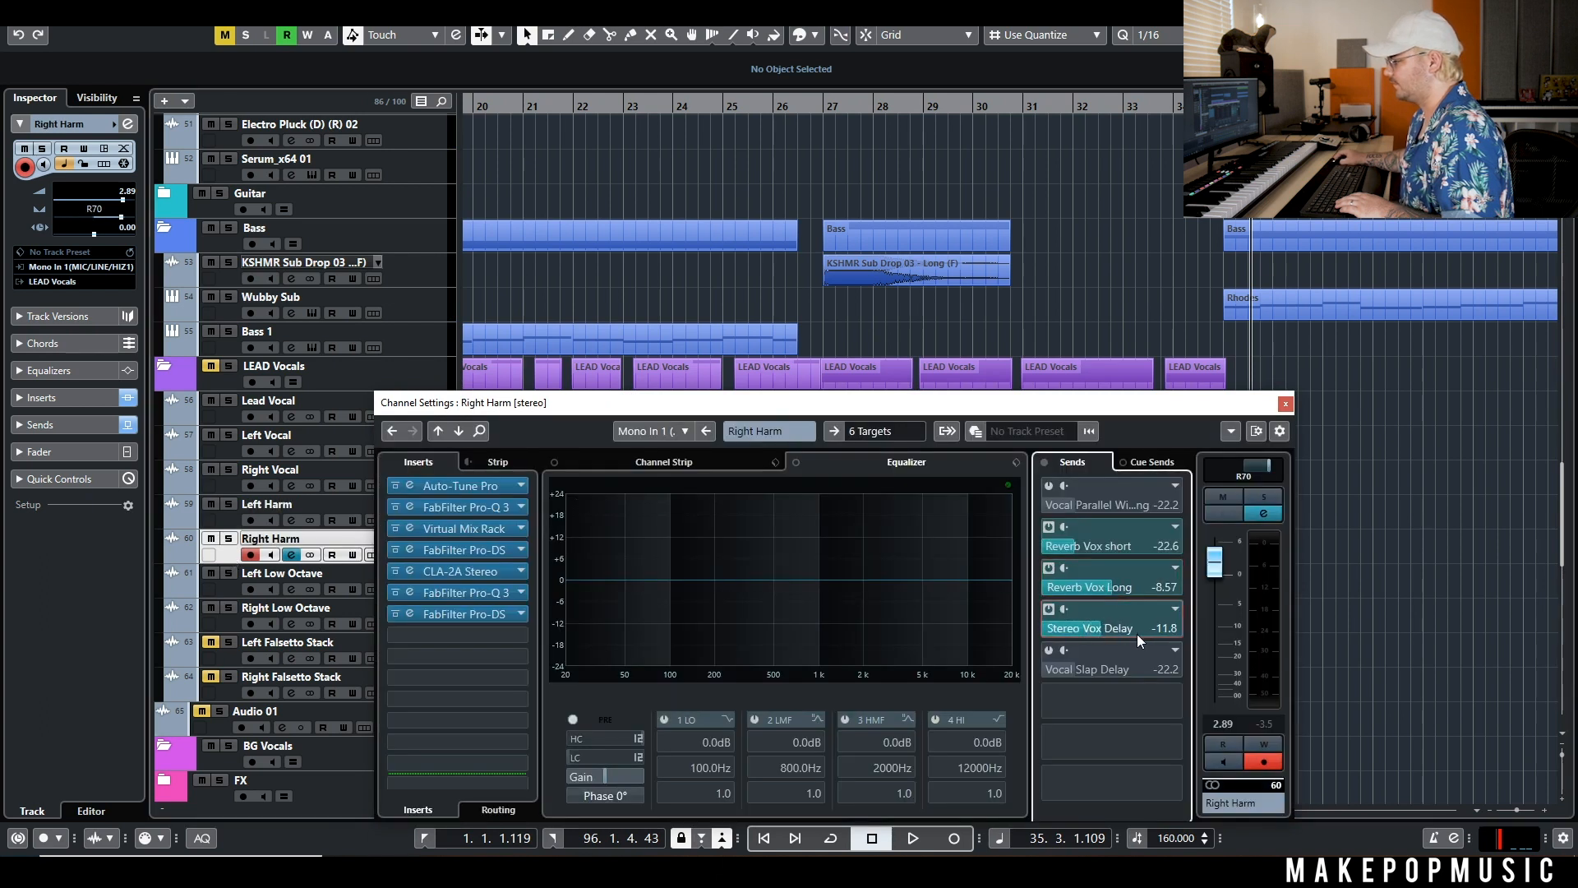
left_click(1284, 403)
Listen to the full vocal stack with the wetter harmonies from just before bar 27 to about bar 36
left_click(817, 133)
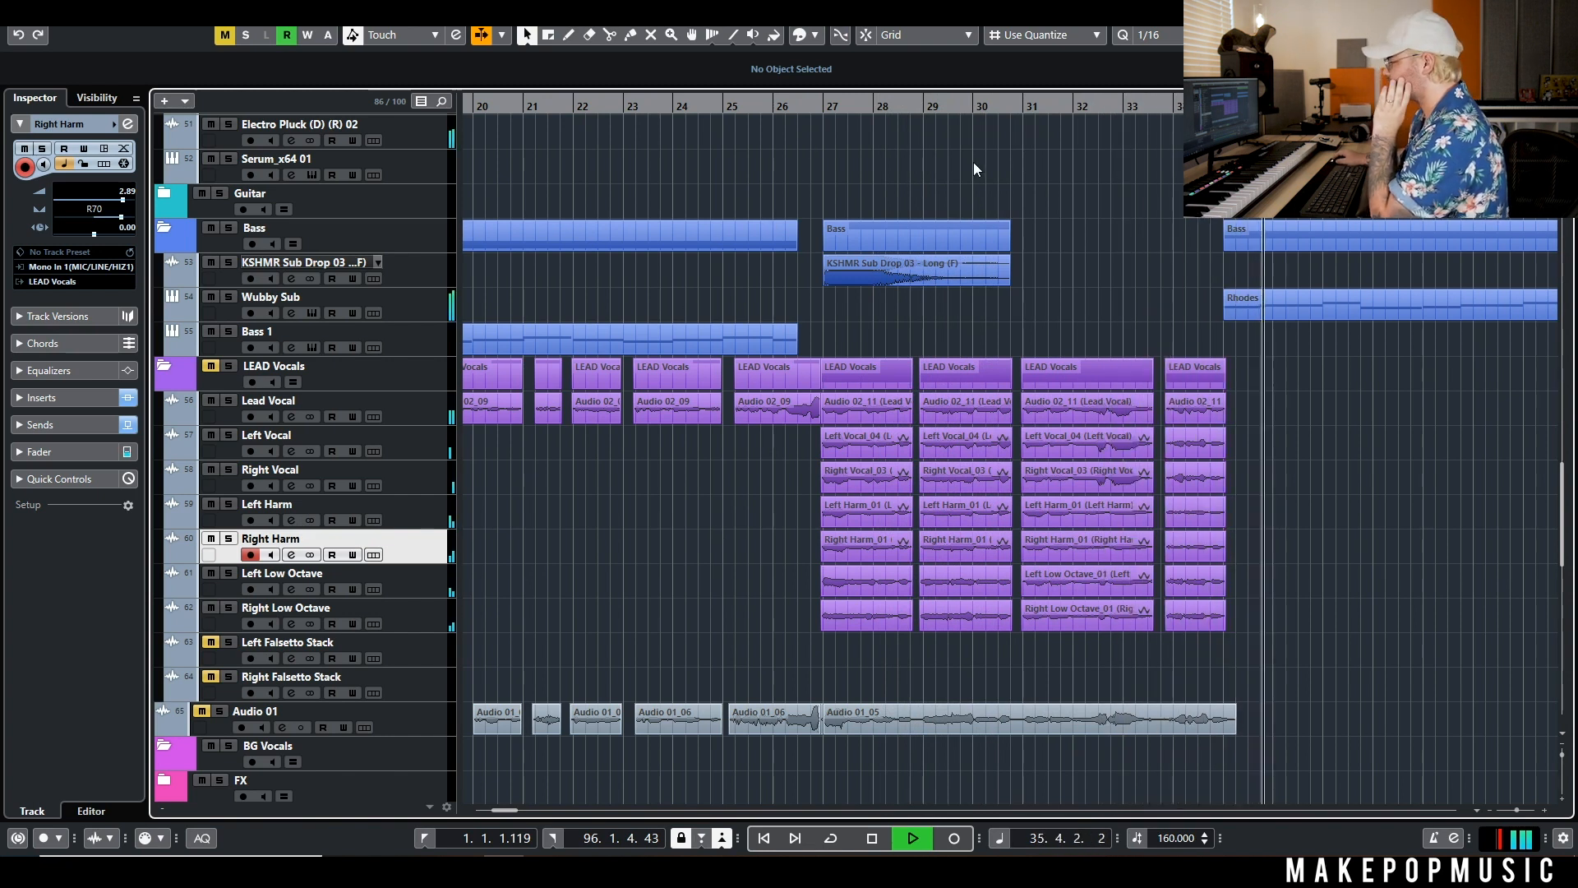
key("space")
key("g")
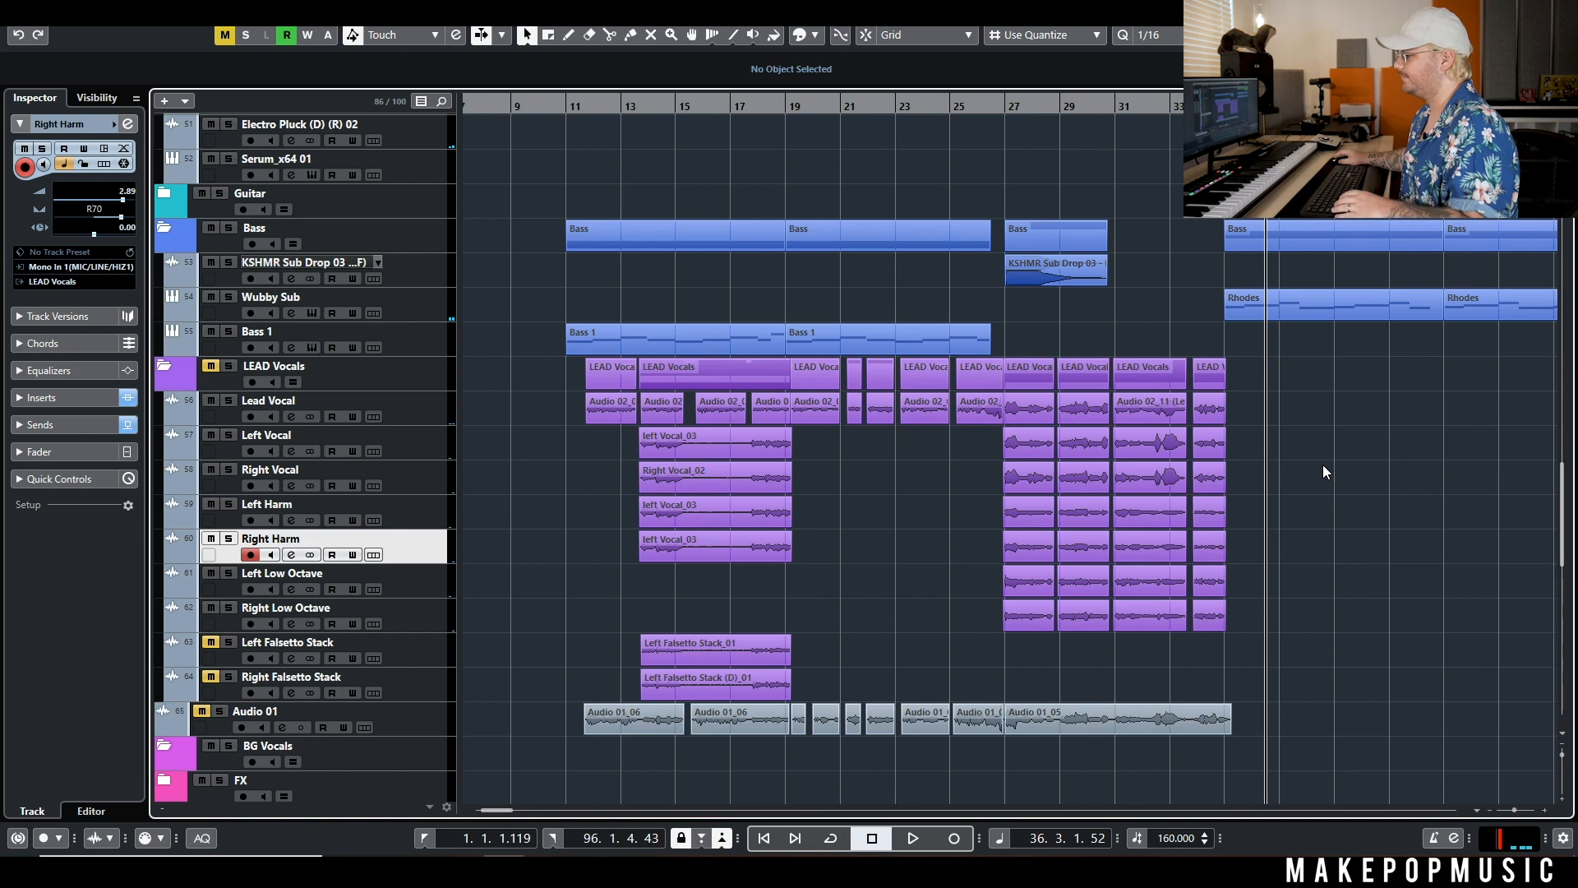
Insert FabFilter Pro-MB in the first insert slot of the LEAD Vocals group channel
scroll(1323, 466, "down", 10)
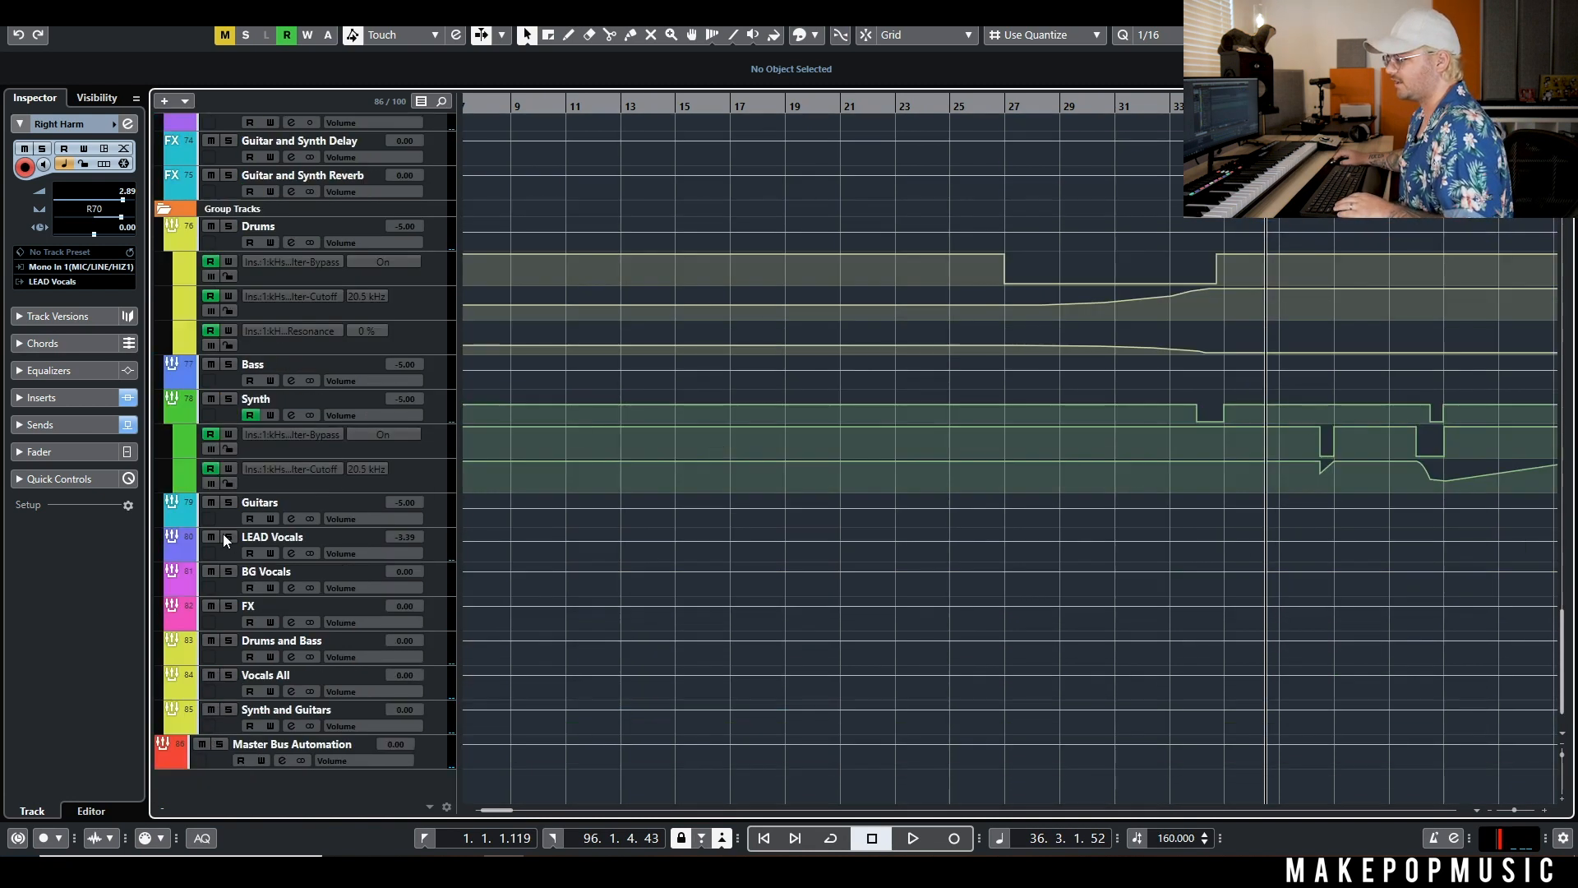
left_click(289, 555)
left_click(462, 491)
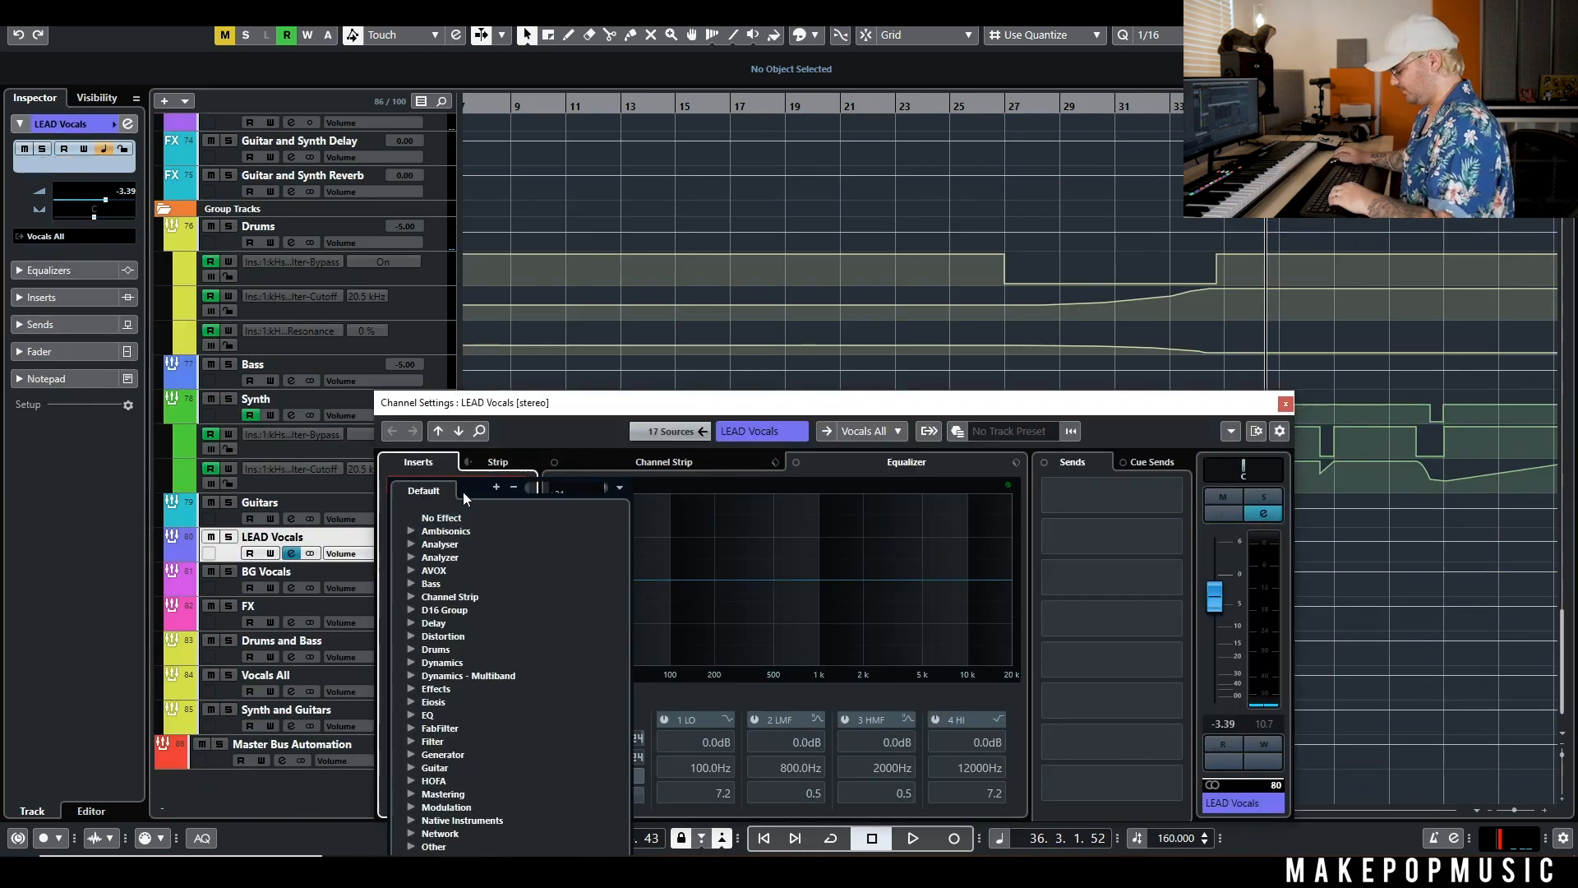
type("mb")
left_click(521, 557)
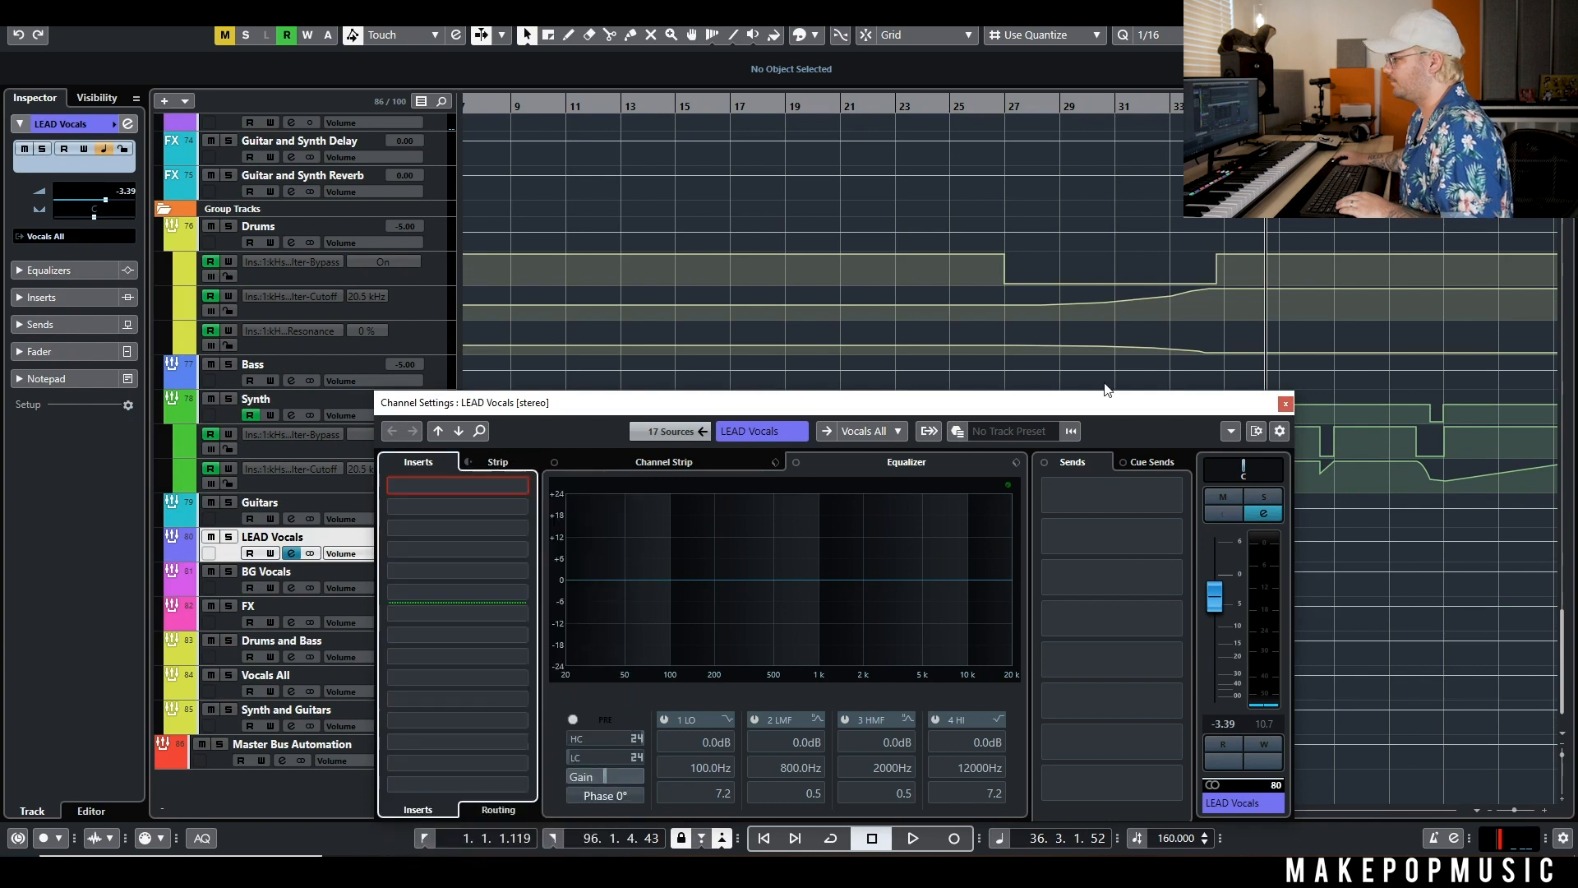
Play from about bar 26 to hear the lead vocal group through FabFilter Pro-MB
scroll(1116, 212, "up", 8)
left_click(988, 107)
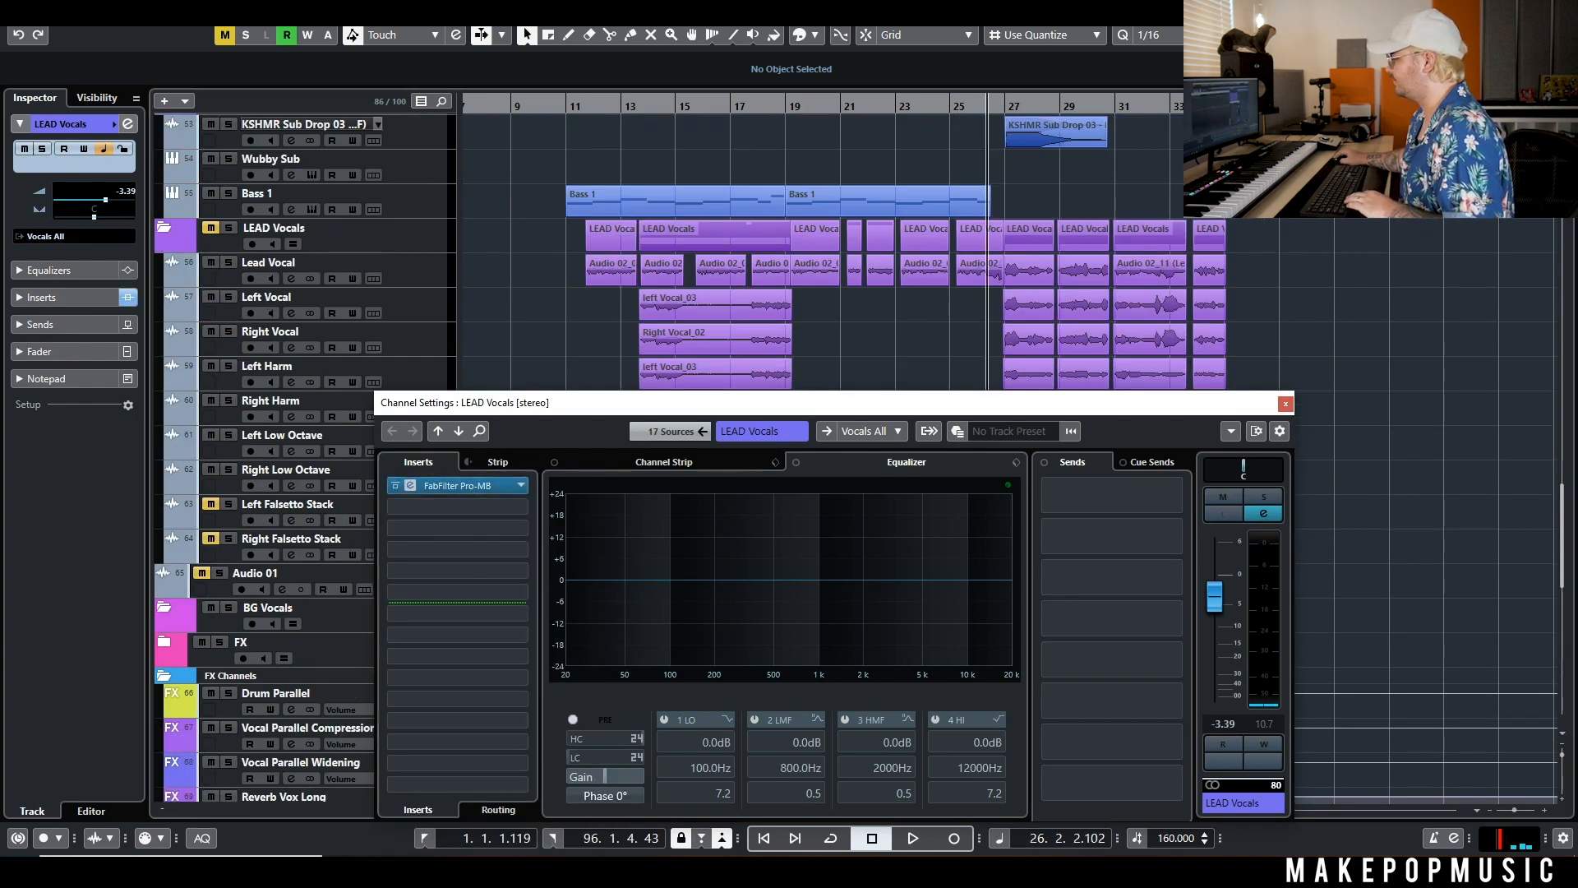
key("space")
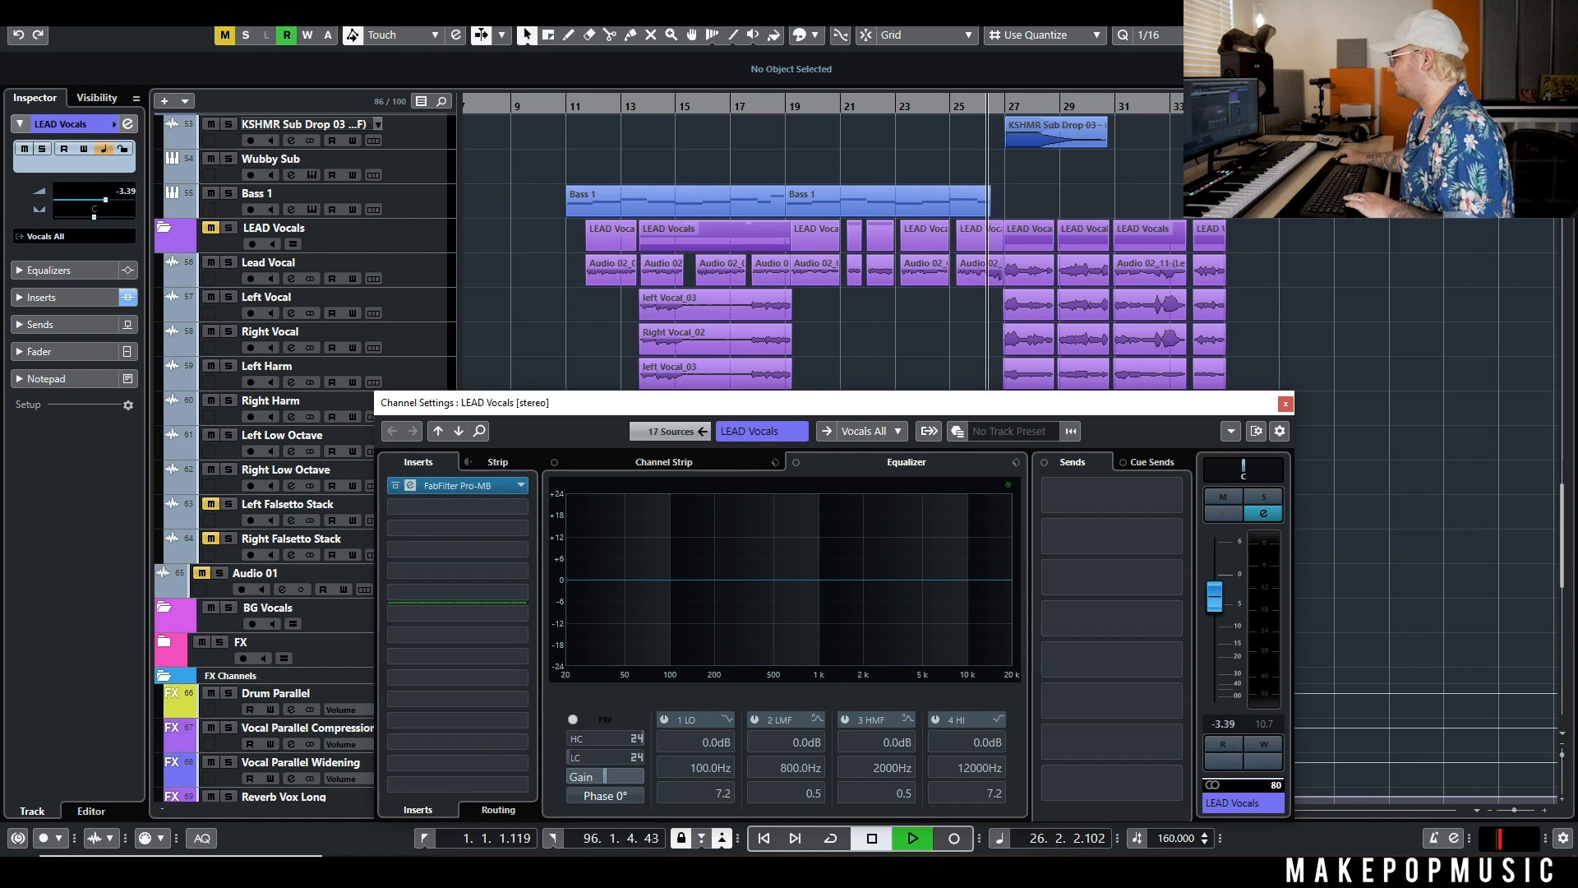